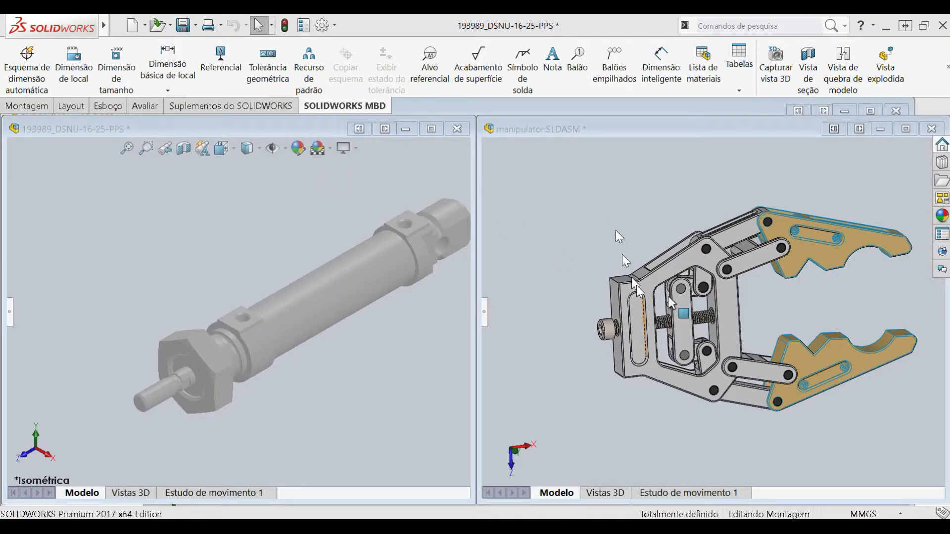
# Swing the upper jaw of the manipulator assembly to check how its linkage moves.
pyautogui.scroll(-2, 761, 294)
pyautogui.click(801, 250)
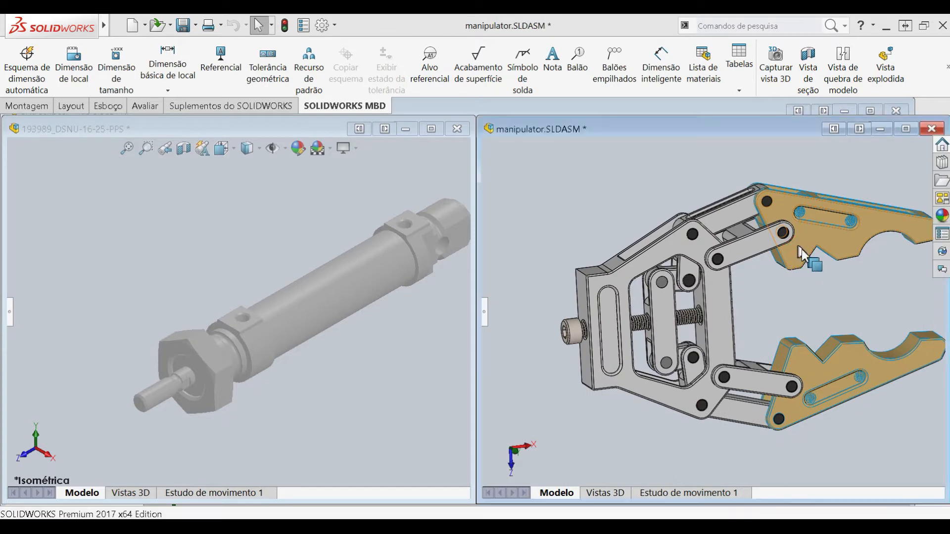
pyautogui.moveTo(804, 300); pyautogui.dragTo(797, 251)
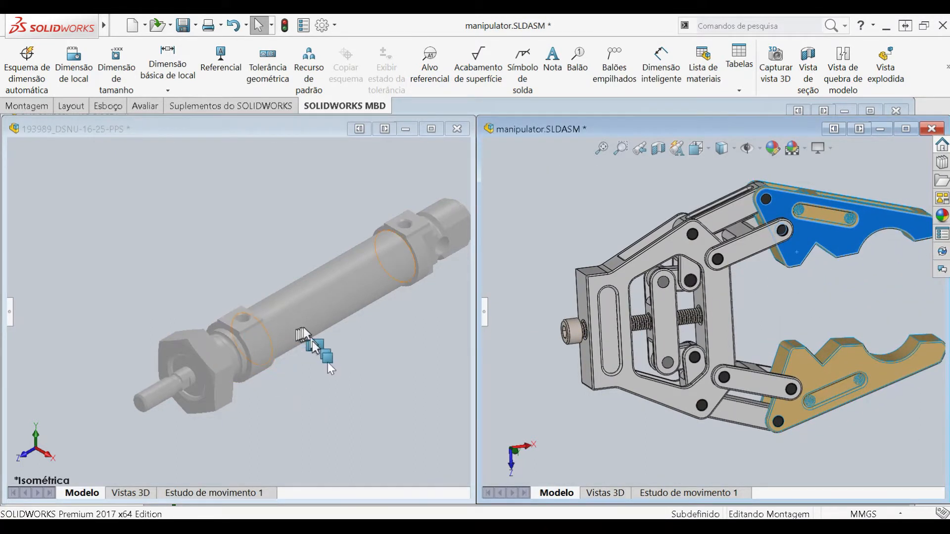
# Pull the piston rod and the hex nut away from the body of the pneumatic cylinder assembly.
pyautogui.click(344, 382)
pyautogui.scroll(3, 344, 382)
pyautogui.moveTo(347, 365); pyautogui.dragTo(352, 355, button='middle')
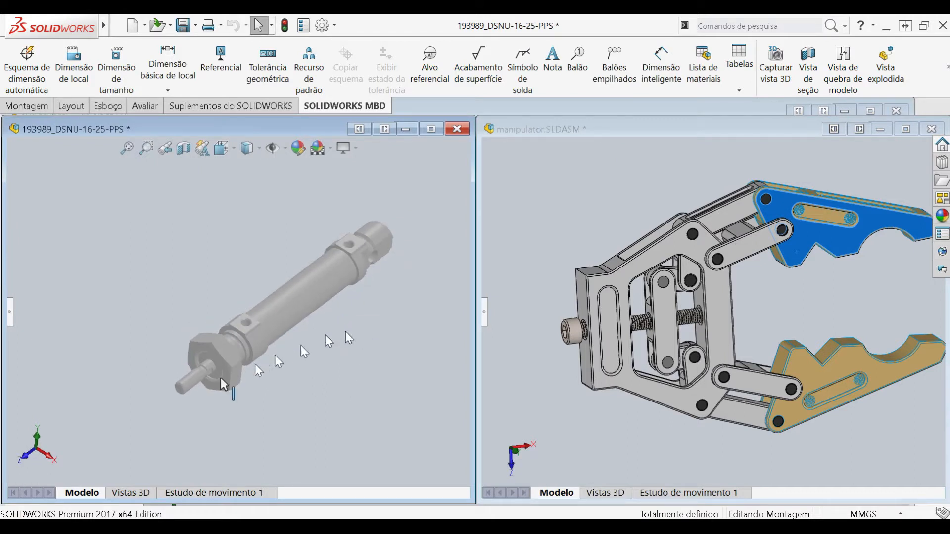
pyautogui.moveTo(194, 379); pyautogui.dragTo(137, 342)
pyautogui.moveTo(213, 357); pyautogui.dragTo(255, 423)
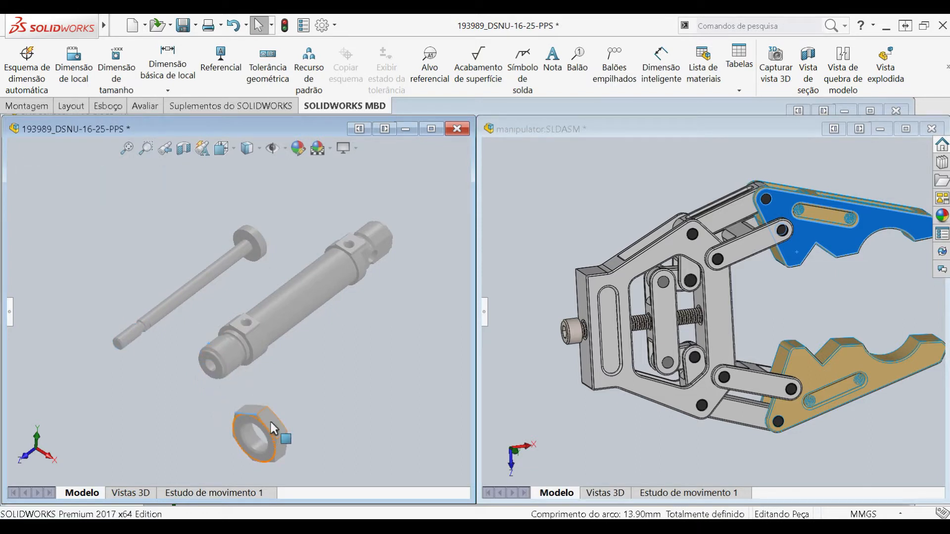
# Minimize the cylinder and manipulator documents and maximize the table part.
pyautogui.click(406, 129)
pyautogui.click(888, 133)
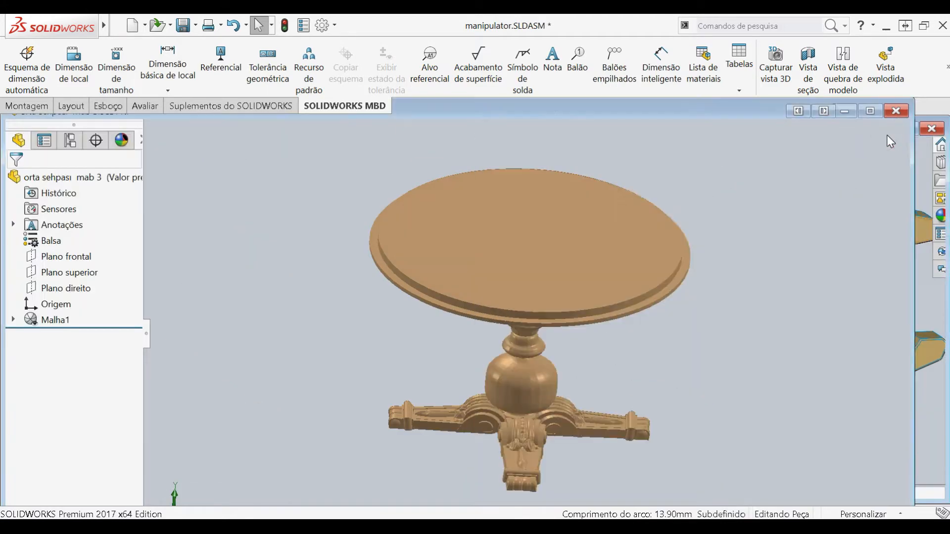
pyautogui.click(870, 111)
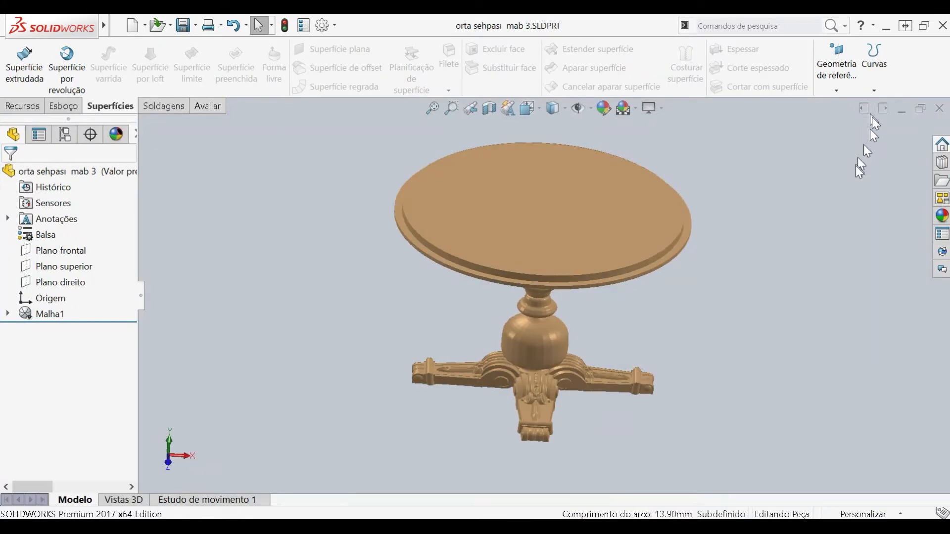
# Create a new assembly from the open table part and place the table in it.
pyautogui.moveTo(65, 30)
pyautogui.click(129, 22)
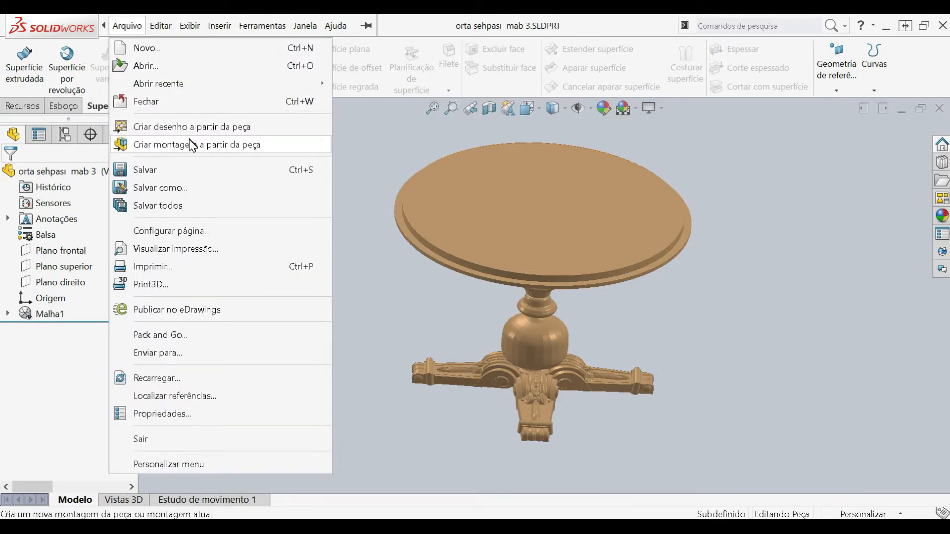
pyautogui.click(164, 150)
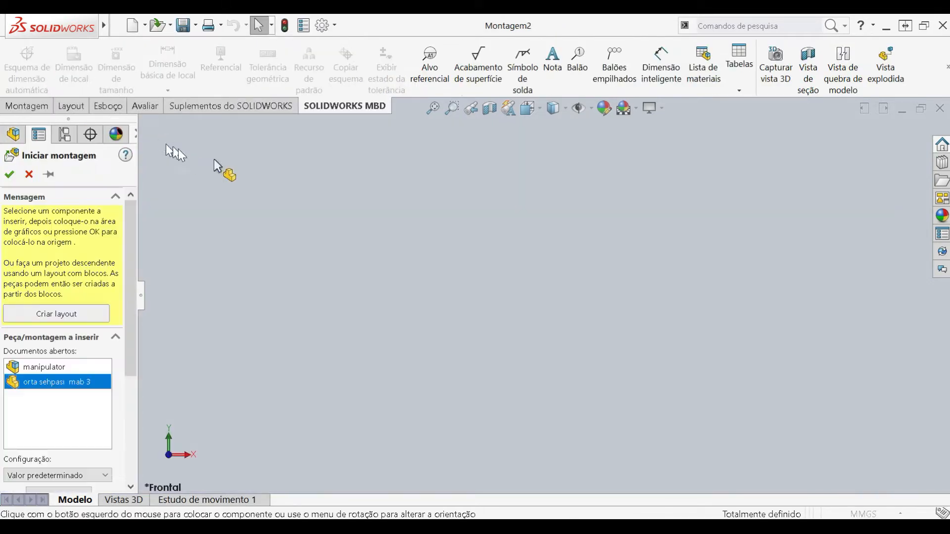
pyautogui.click(512, 246)
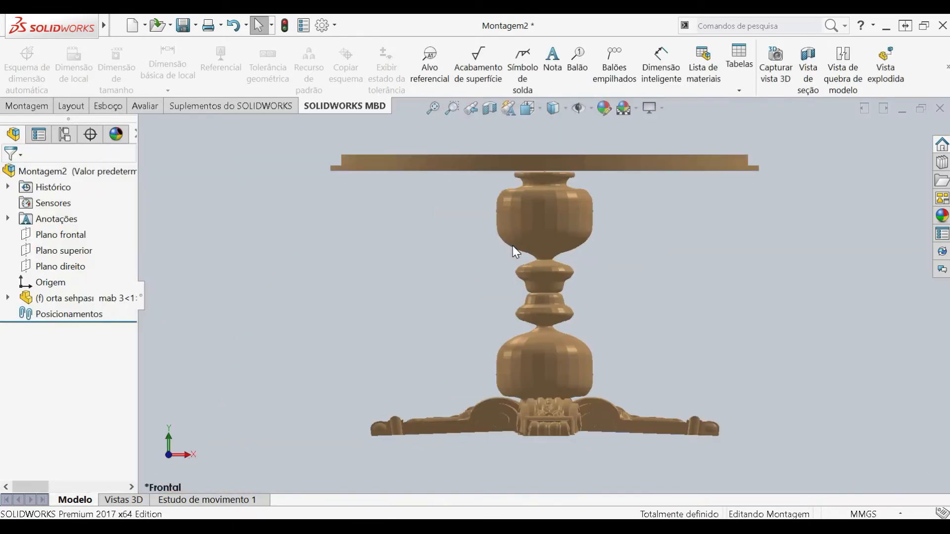
# Insert the open Dodecaedro part into the assembly above the tabletop.
pyautogui.moveTo(516, 236); pyautogui.dragTo(466, 302, button='middle')
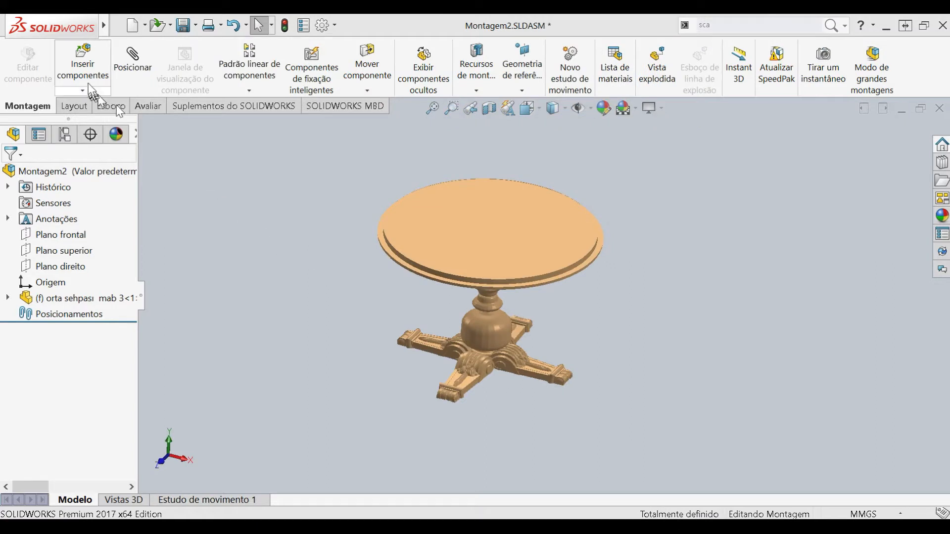
pyautogui.click(89, 82)
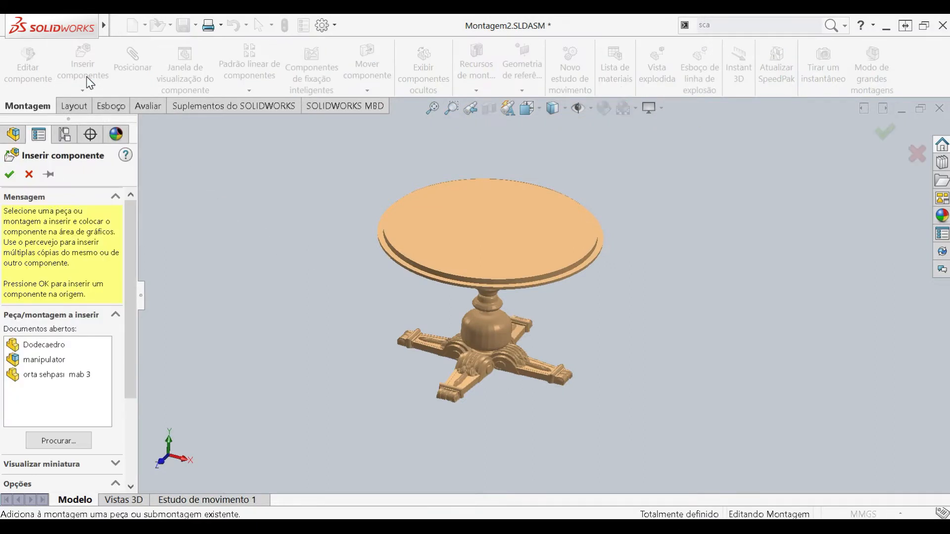
pyautogui.click(48, 348)
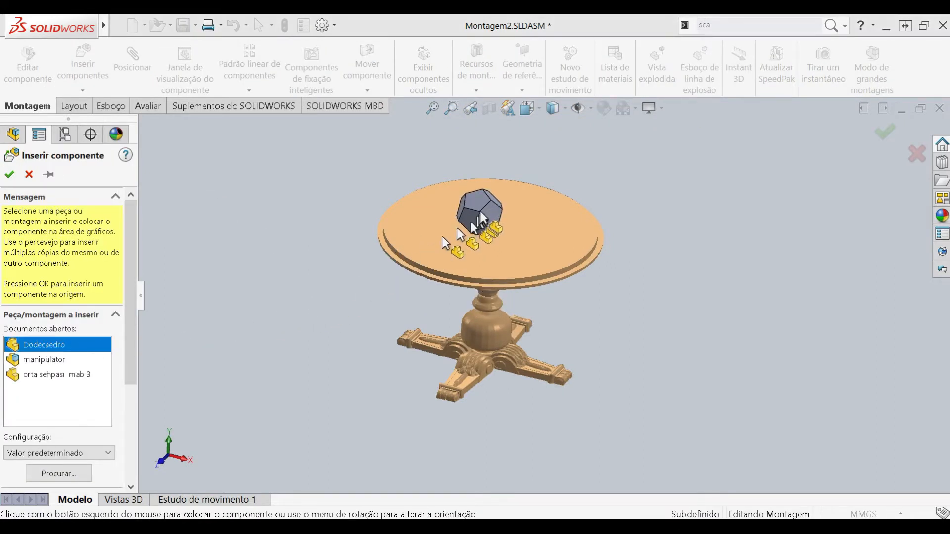
pyautogui.click(492, 209)
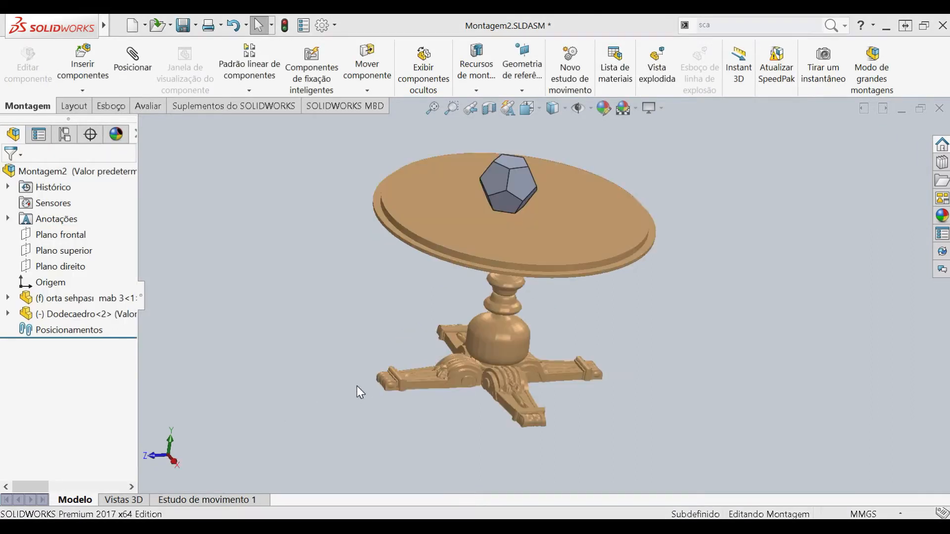
# Move the dodecahedron freely over the tabletop and clear the selection.
pyautogui.scroll(2, 413, 326)
pyautogui.moveTo(393, 292); pyautogui.dragTo(398, 322, button='middle')
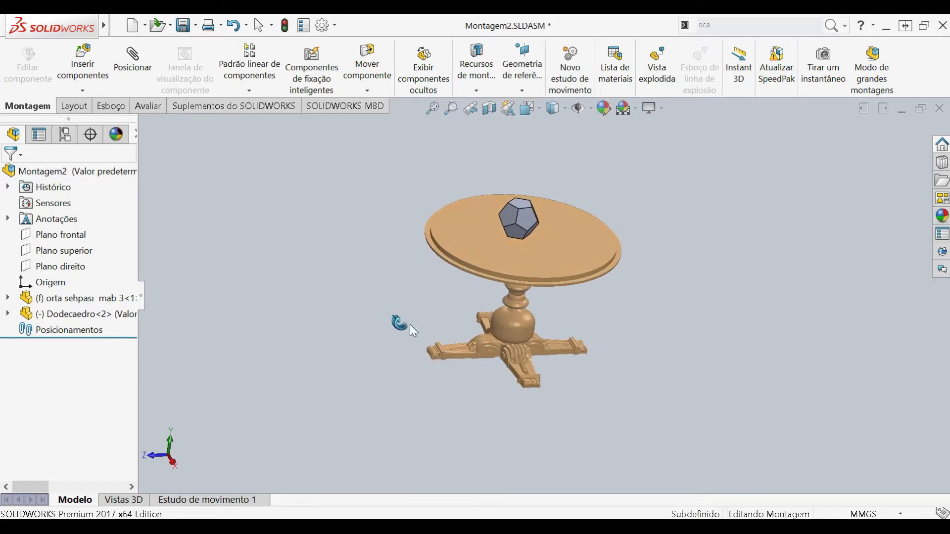
pyautogui.scroll(-4, 482, 207)
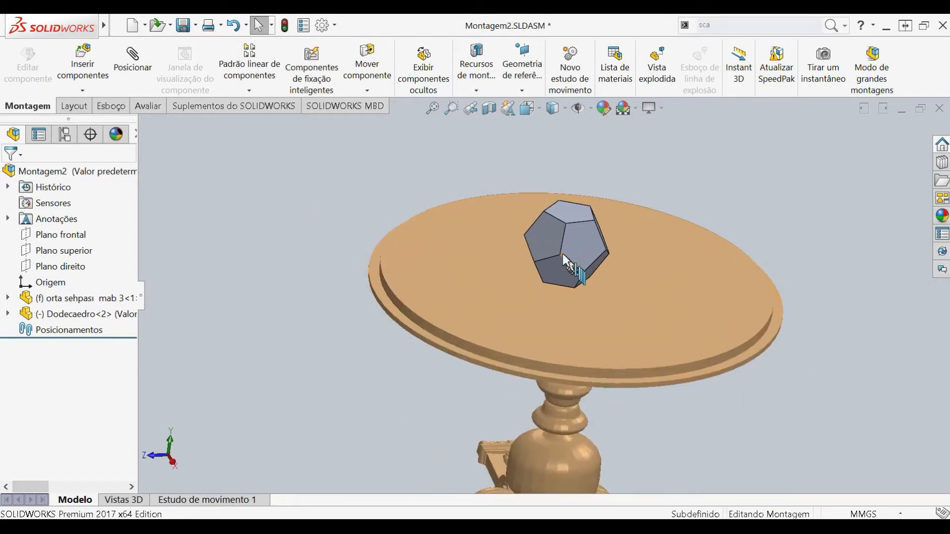
pyautogui.click(585, 261)
pyautogui.moveTo(585, 261); pyautogui.dragTo(604, 243)
pyautogui.moveTo(592, 290)
pyautogui.mouseDown(button='middle')
pyautogui.moveTo(584, 262)
pyautogui.moveTo(532, 232)
pyautogui.moveTo(586, 290)
pyautogui.mouseUp(button='middle')
pyautogui.scroll(-2, 565, 242)
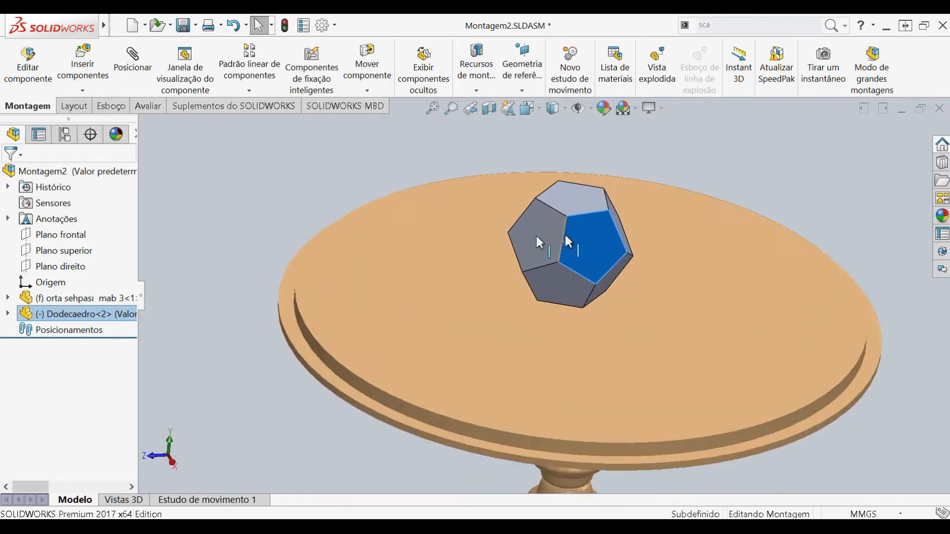
pyautogui.click(336, 179)
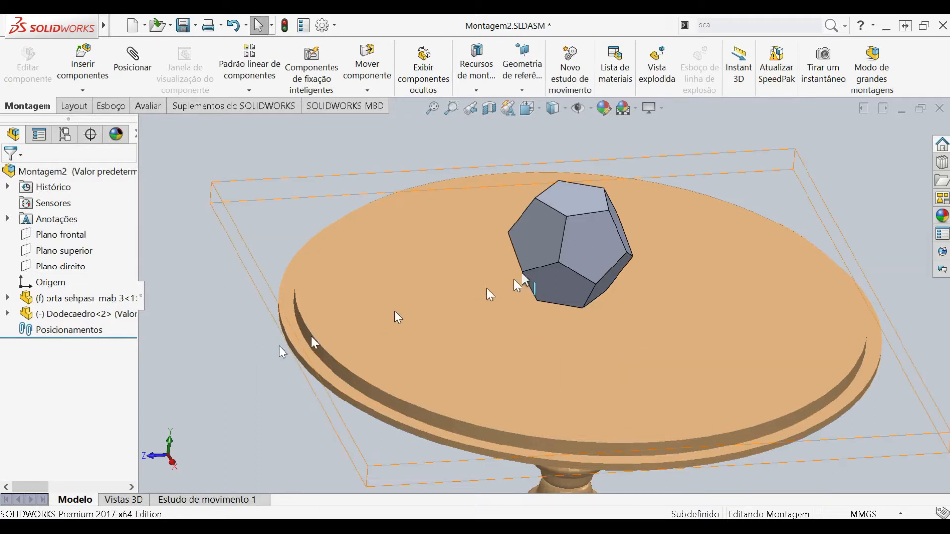
# Activate the move triad on the dodecahedron and shift the part along the triad's axes.
pyautogui.click(578, 254)
pyautogui.rightClick(579, 254)
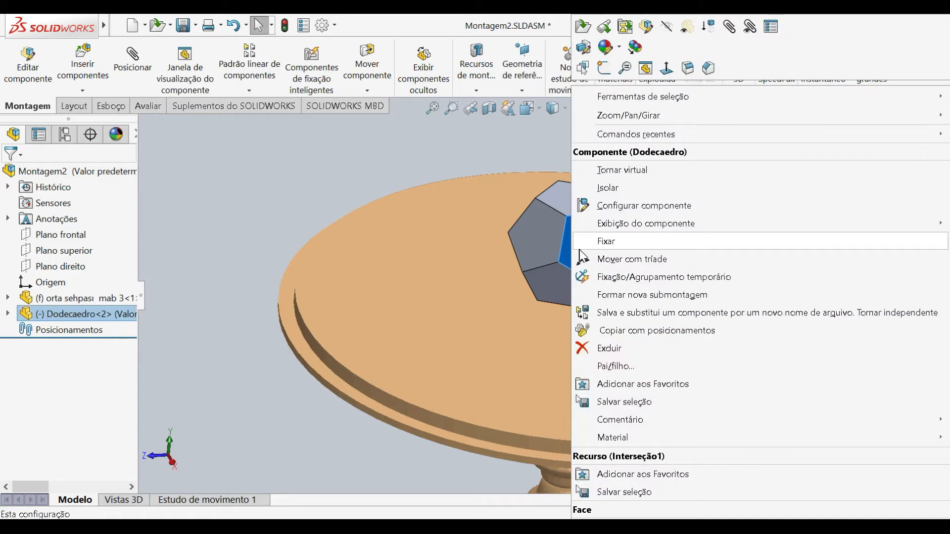
pyautogui.click(593, 258)
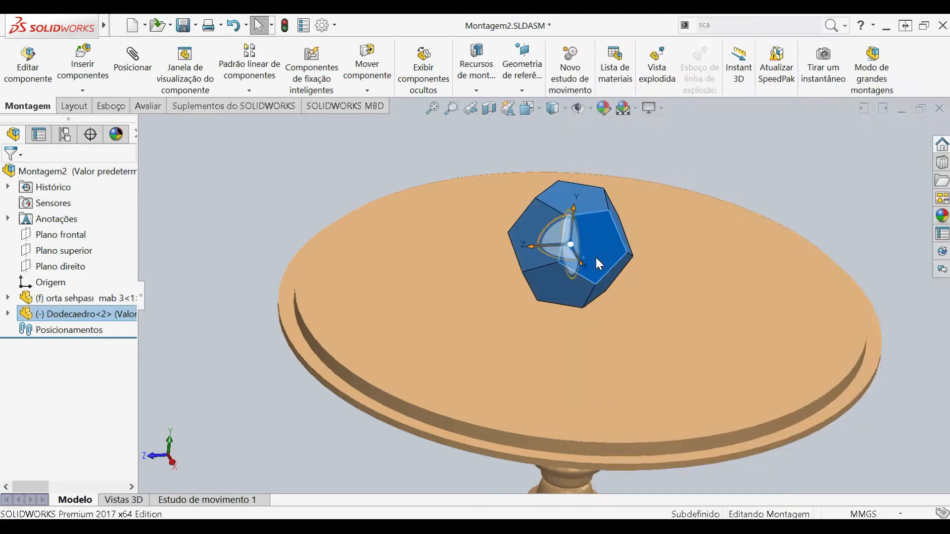
pyautogui.moveTo(584, 310); pyautogui.dragTo(603, 321, button='middle')
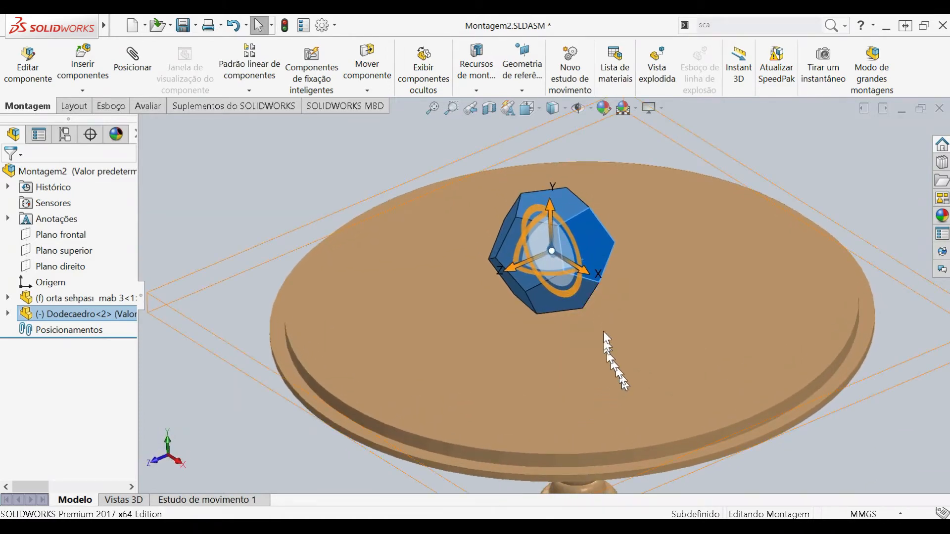
pyautogui.moveTo(596, 292)
pyautogui.mouseDown()
pyautogui.moveTo(697, 378)
pyautogui.moveTo(653, 325)
pyautogui.moveTo(539, 252)
pyautogui.moveTo(475, 173)
pyautogui.moveTo(510, 265)
pyautogui.moveTo(680, 370)
pyautogui.moveTo(596, 299)
pyautogui.mouseUp()
pyautogui.moveTo(524, 295)
pyautogui.mouseDown()
pyautogui.moveTo(462, 311)
pyautogui.moveTo(391, 374)
pyautogui.moveTo(512, 309)
pyautogui.moveTo(685, 243)
pyautogui.moveTo(444, 314)
pyautogui.moveTo(489, 324)
pyautogui.moveTo(531, 296)
pyautogui.mouseUp()
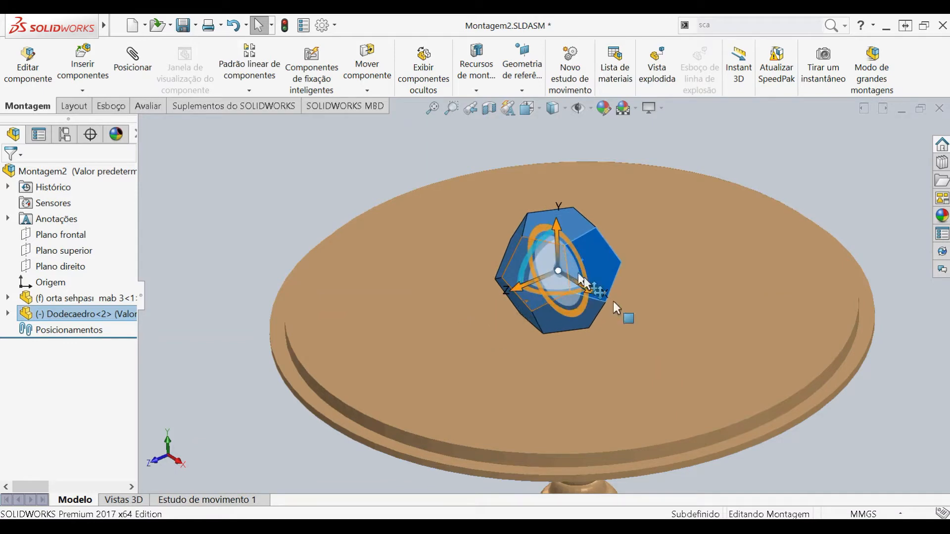
pyautogui.scroll(2, 649, 348)
pyautogui.moveTo(529, 224); pyautogui.dragTo(512, 208)
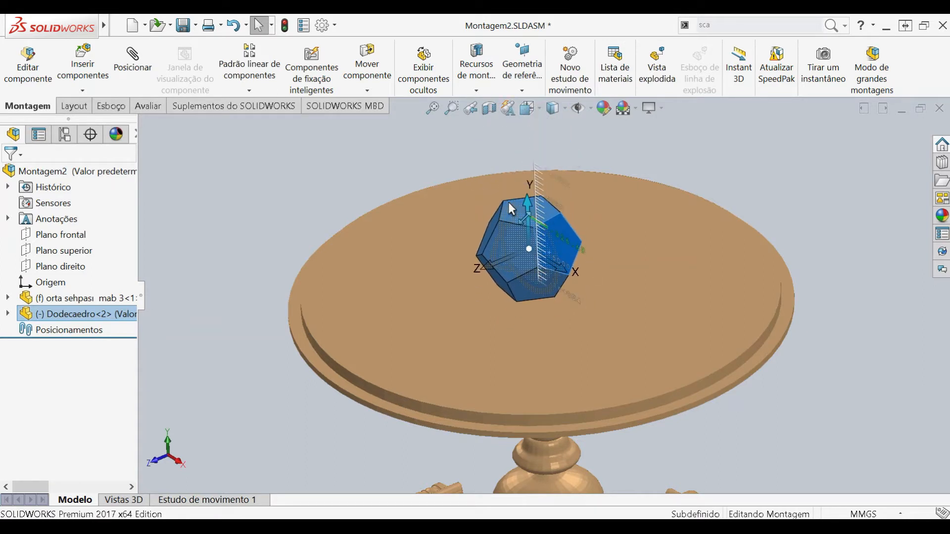
# Rotate the dodecahedron with the triad's rings and close the triad.
pyautogui.moveTo(511, 276); pyautogui.dragTo(577, 233)
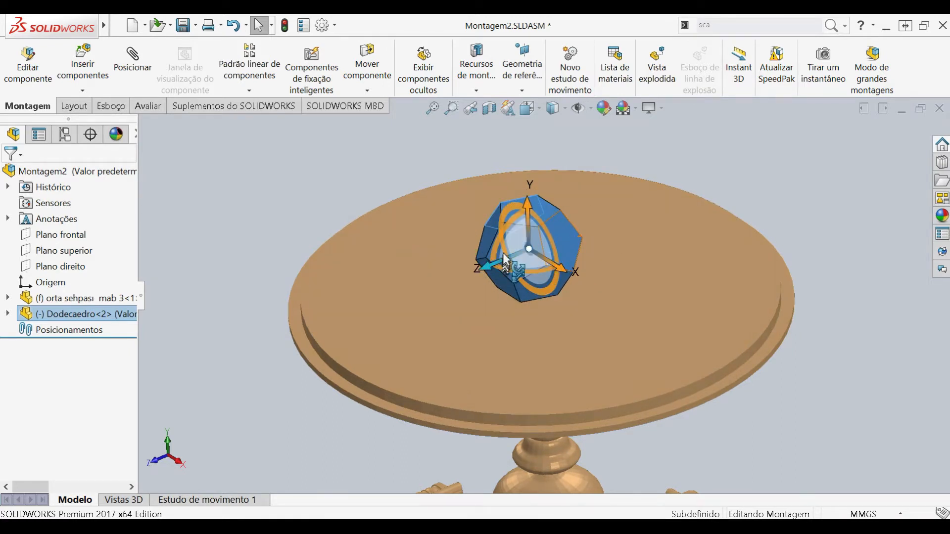
pyautogui.moveTo(501, 251); pyautogui.dragTo(453, 256)
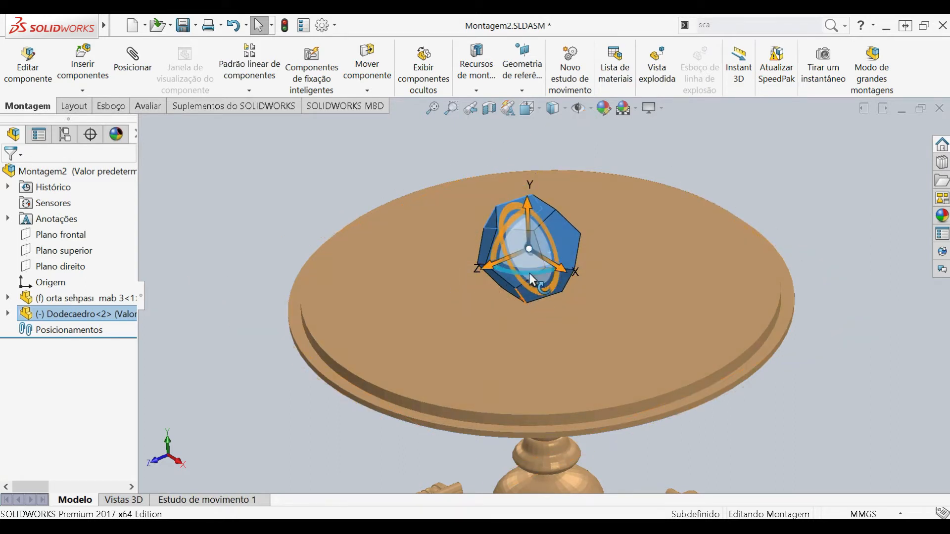
pyautogui.moveTo(501, 243); pyautogui.dragTo(466, 239)
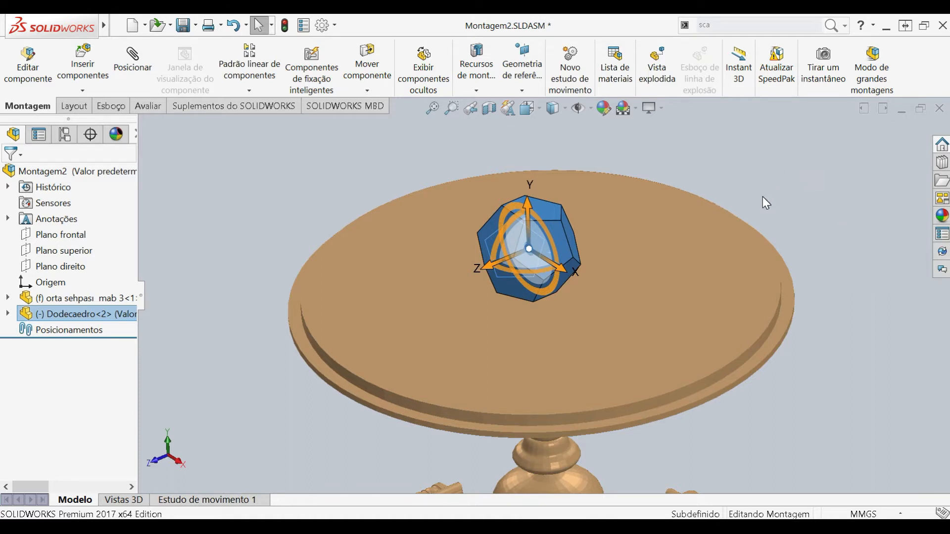
pyautogui.click(765, 184)
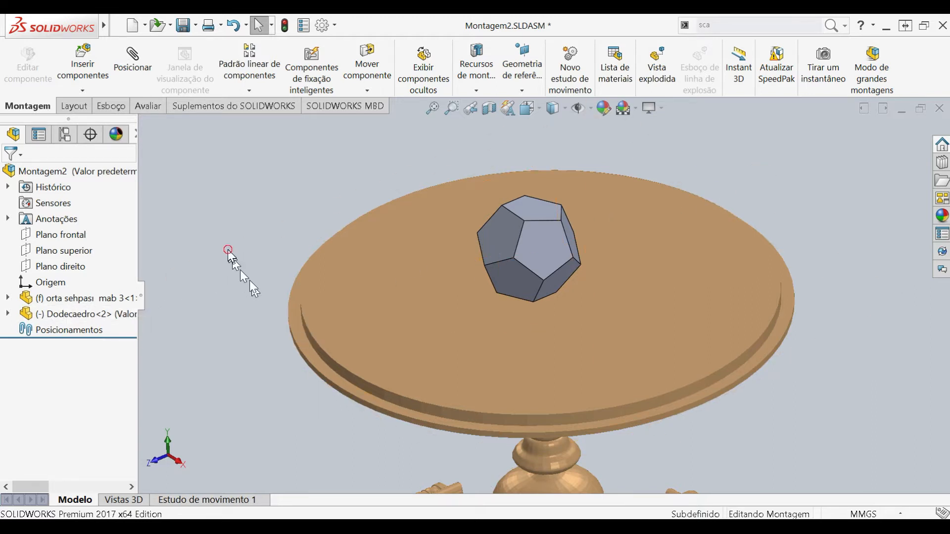
# Add a coincident mate between the dodecahedron's lower front face and Plano1 of the table.
pyautogui.click(518, 284)
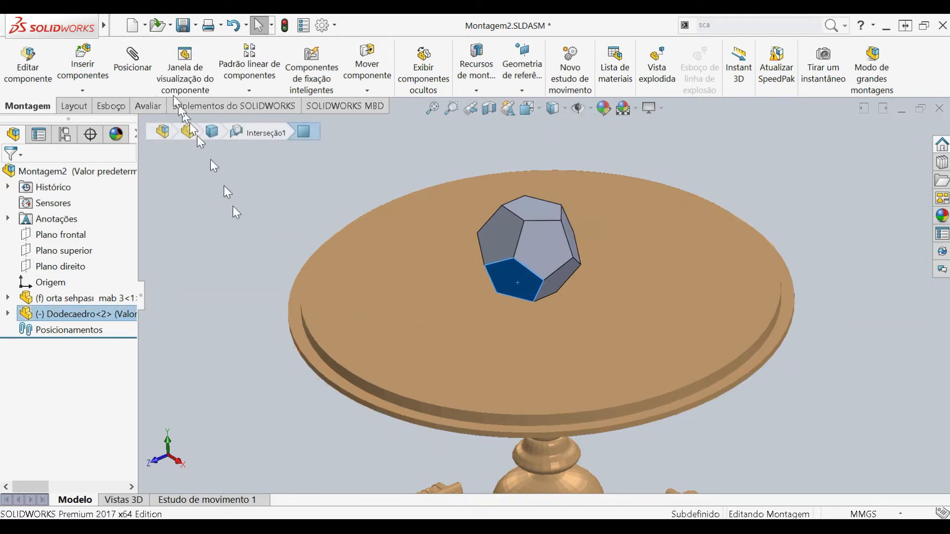
pyautogui.click(148, 72)
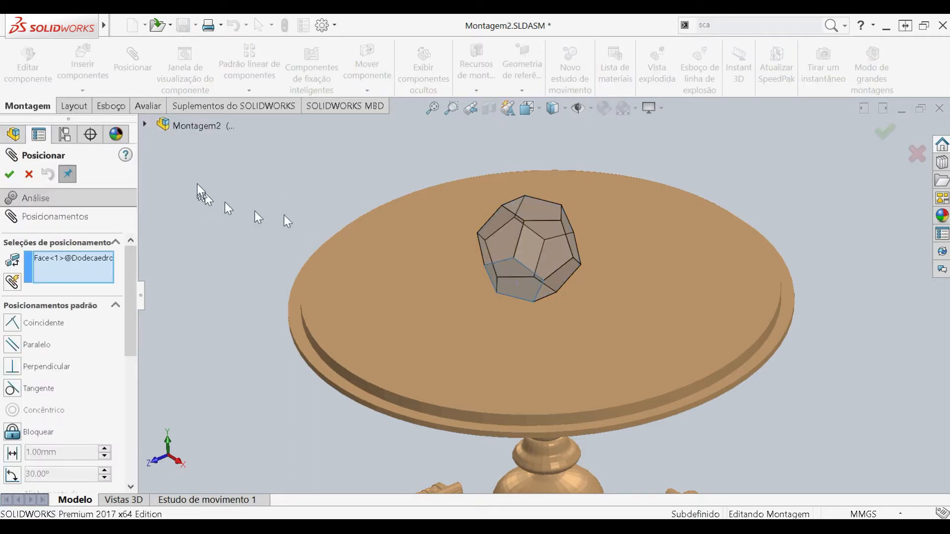
pyautogui.click(145, 124)
pyautogui.click(174, 252)
pyautogui.click(225, 411)
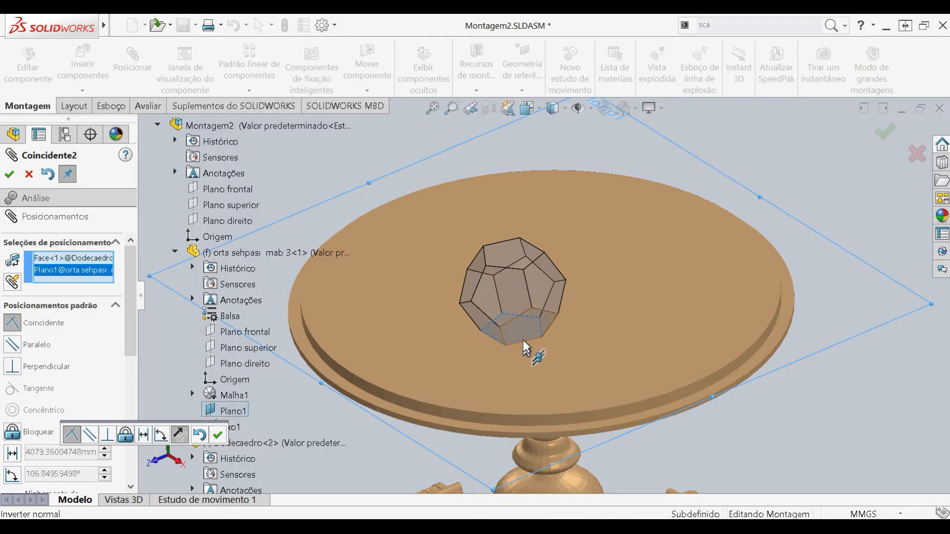
pyautogui.click(10, 174)
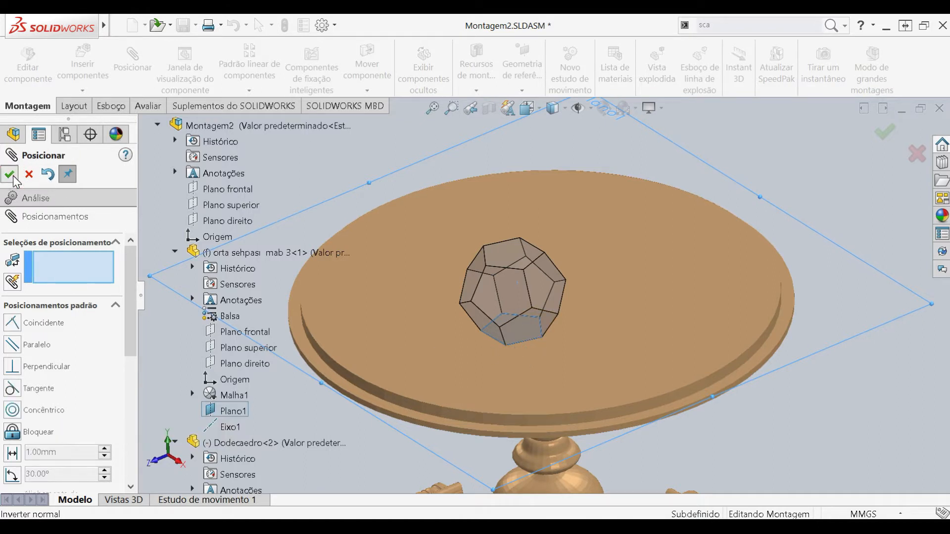
pyautogui.click(6, 174)
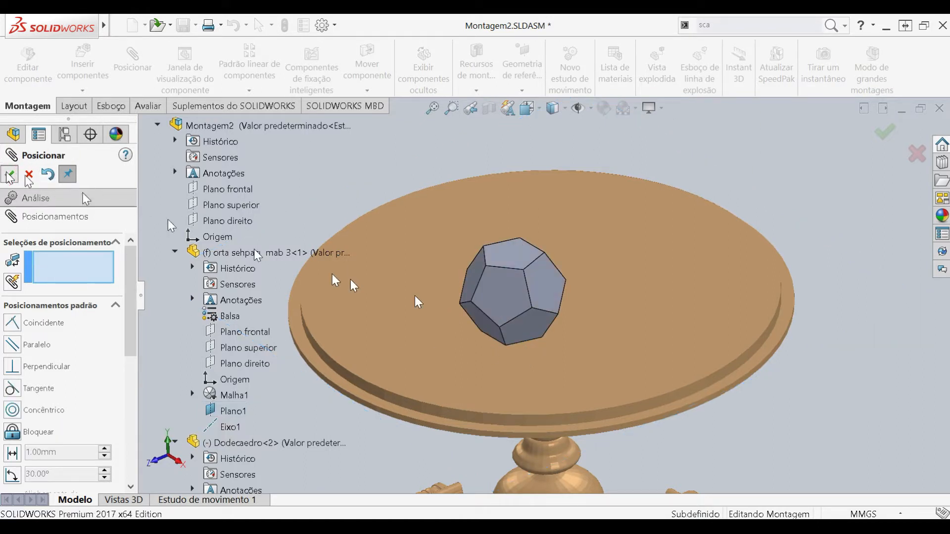
# Leave the mate command and slide the dodecahedron around on the tabletop.
pyautogui.moveTo(494, 301); pyautogui.dragTo(666, 228)
pyautogui.press('Escape')
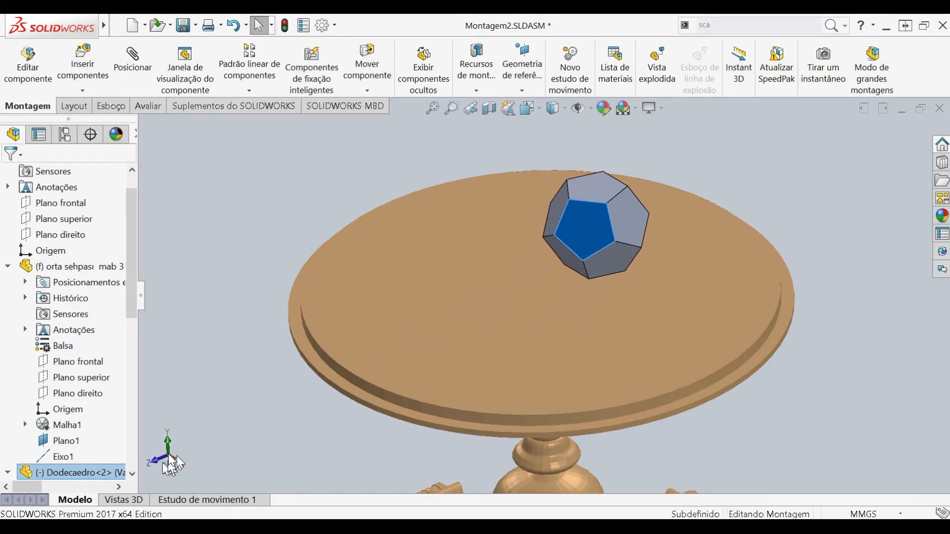
pyautogui.moveTo(609, 228); pyautogui.dragTo(261, 211)
# Activate the move triad on the mated dodecahedron and try to lift it along the Y axis.
pyautogui.click(527, 247)
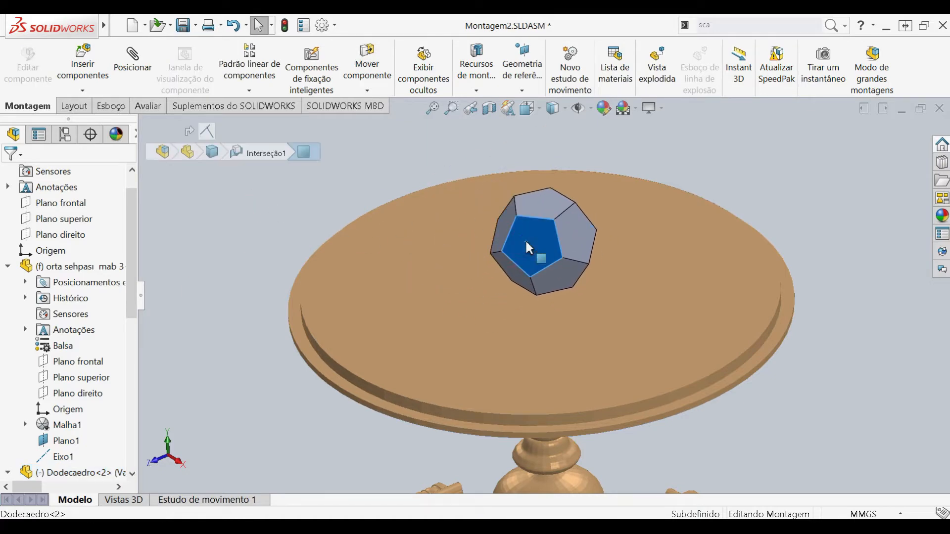
pyautogui.rightClick(527, 246)
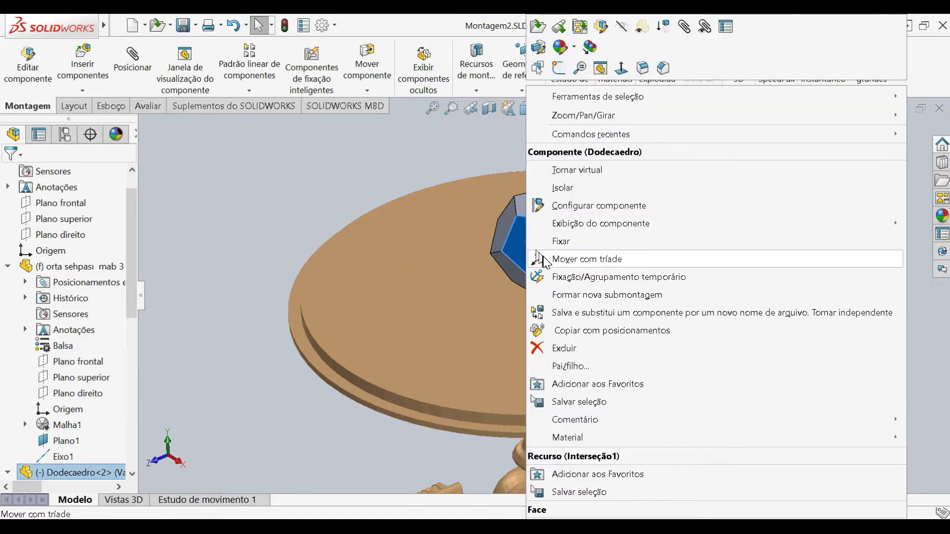
pyautogui.click(540, 259)
pyautogui.moveTo(544, 221); pyautogui.dragTo(544, 180)
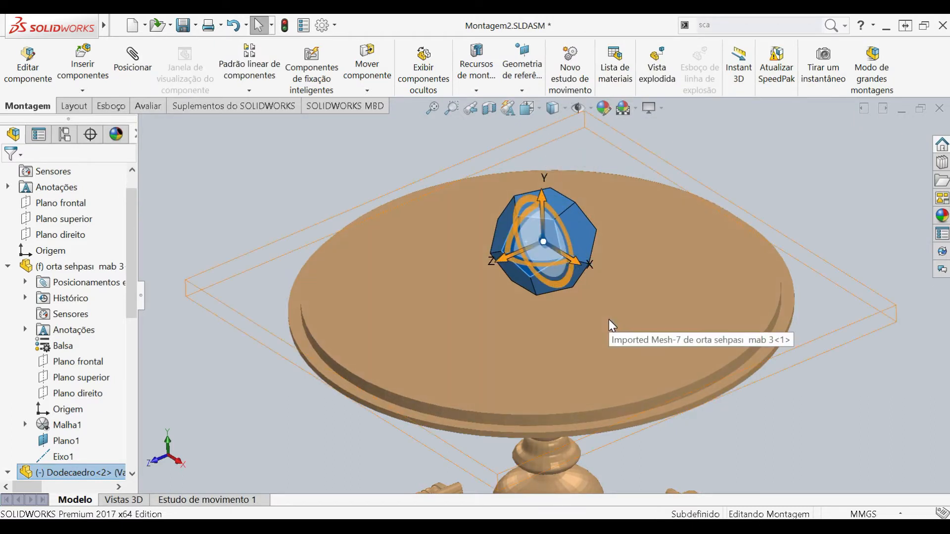
# Rotate the mated dodecahedron on the tabletop with the triad's rings and close the triad.
pyautogui.moveTo(537, 270); pyautogui.dragTo(520, 290)
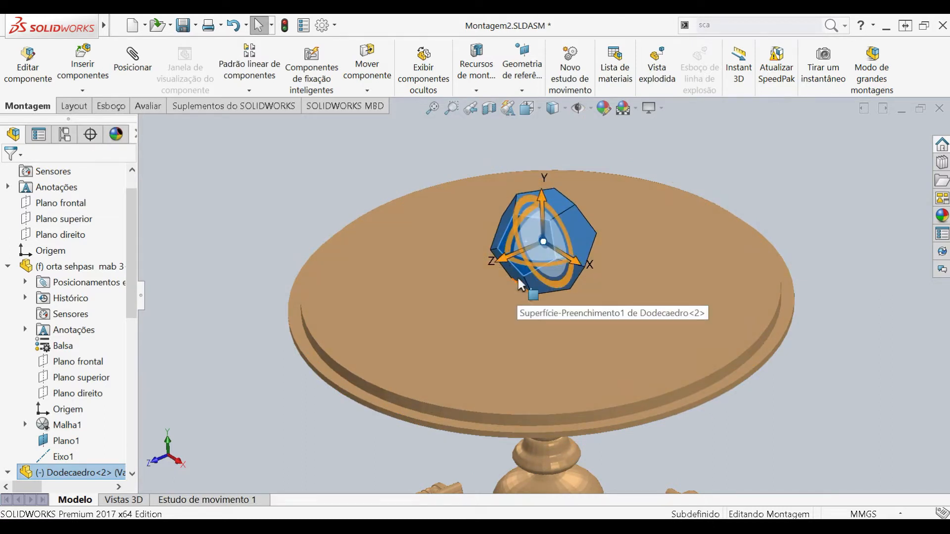
pyautogui.moveTo(525, 274); pyautogui.dragTo(562, 314)
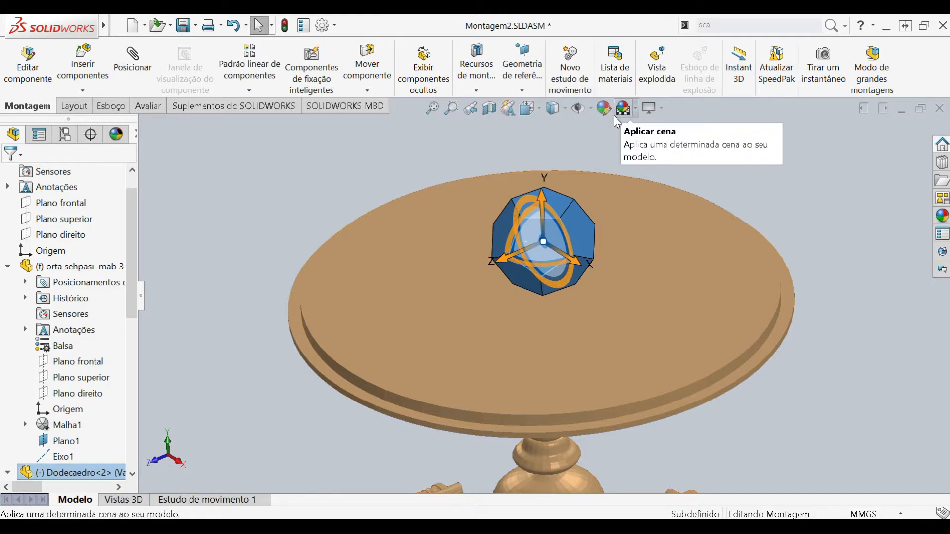
pyautogui.click(622, 148)
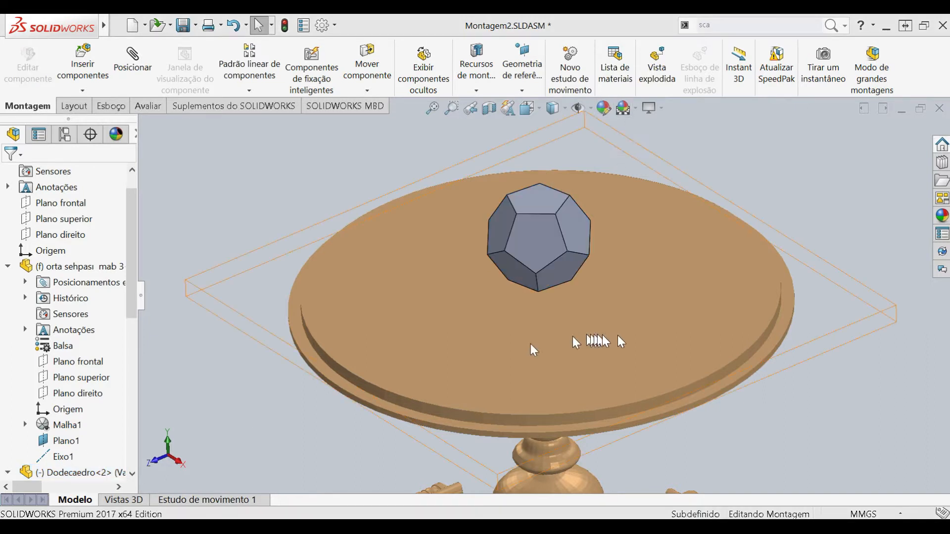
# Slide the dodecahedron freely across the table to the far edge and back toward the middle.
pyautogui.click(552, 236)
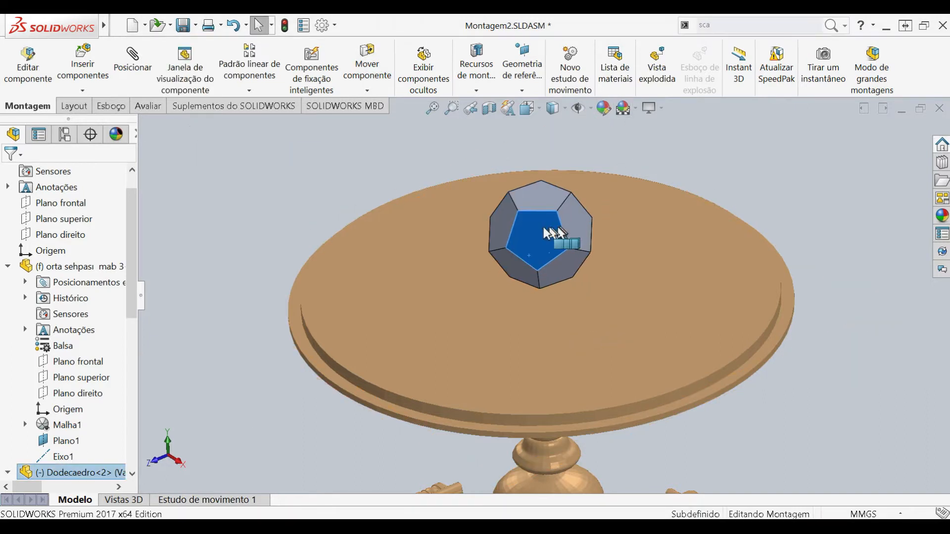
pyautogui.moveTo(562, 203); pyautogui.dragTo(585, 158)
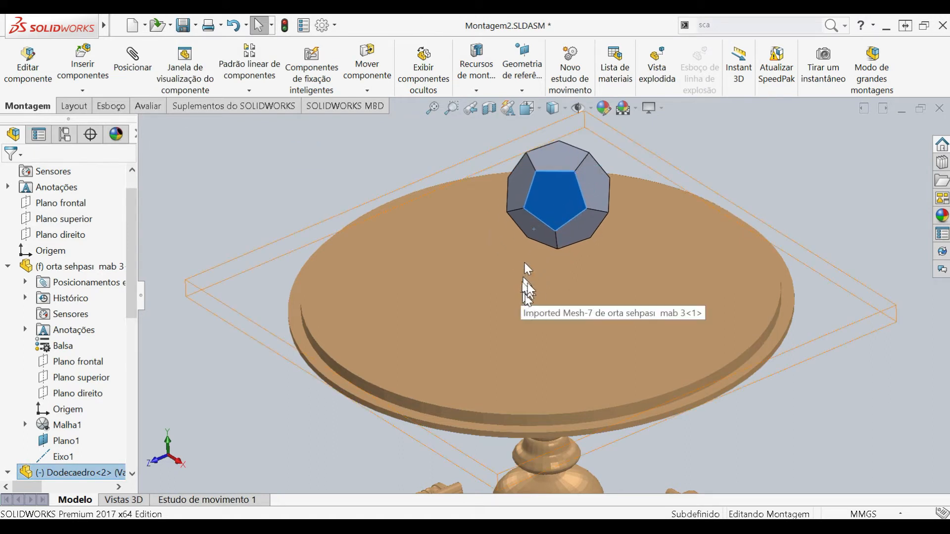
pyautogui.moveTo(539, 213); pyautogui.dragTo(516, 281)
pyautogui.click(549, 205)
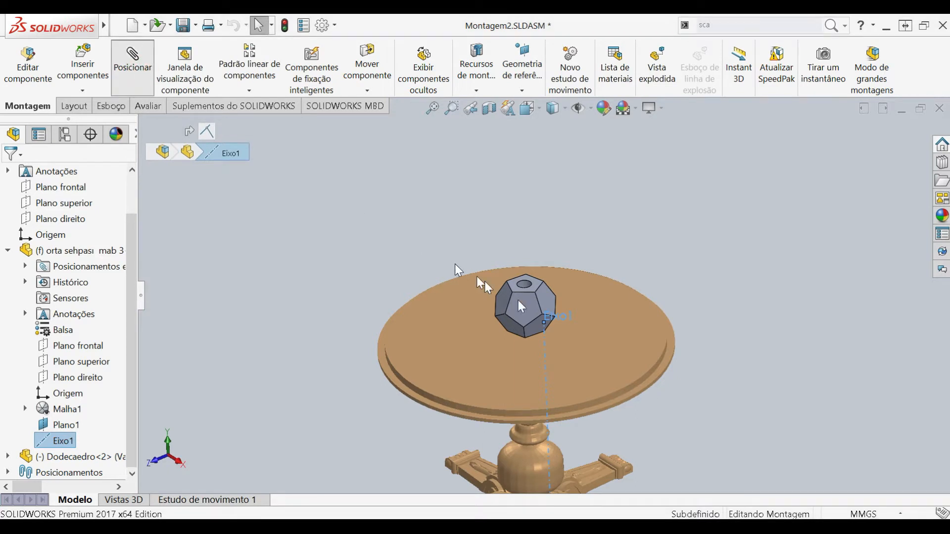
# Add a concentric mate between the table's Eixo1 and the dodecahedron's hole, and spin the dodecahedron about that axis.
pyautogui.scroll(-2, 548, 306)
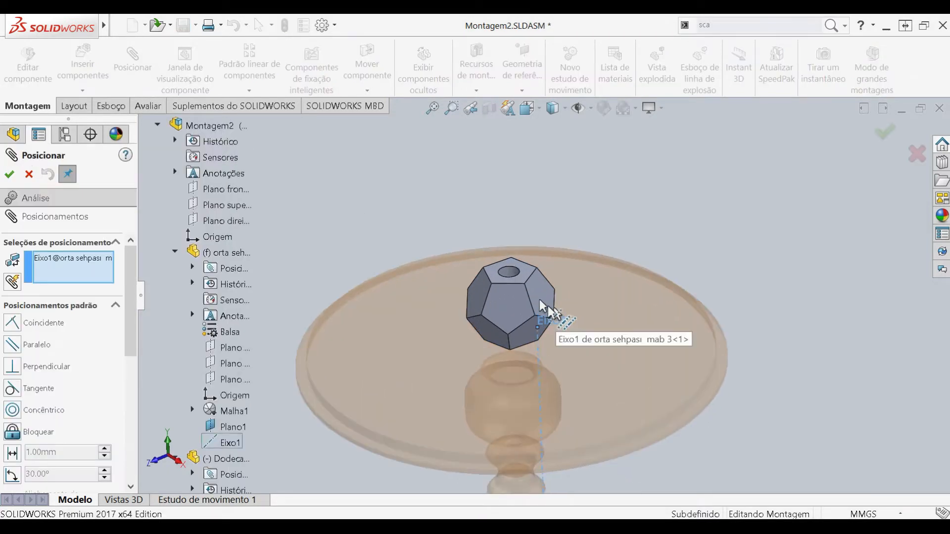
pyautogui.click(507, 269)
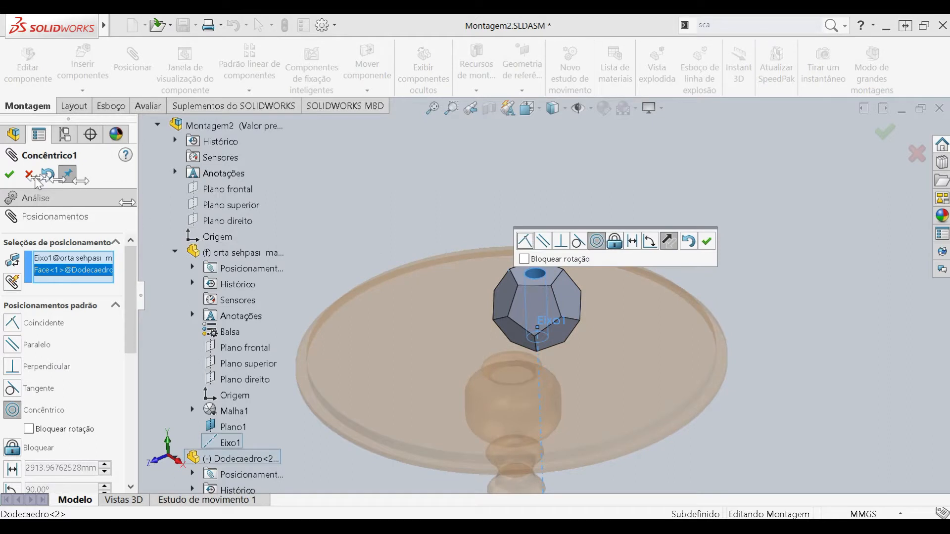
pyautogui.click(9, 174)
pyautogui.moveTo(582, 218)
pyautogui.mouseDown(button='middle')
pyautogui.moveTo(569, 206)
pyautogui.moveTo(591, 225)
pyautogui.mouseUp(button='middle')
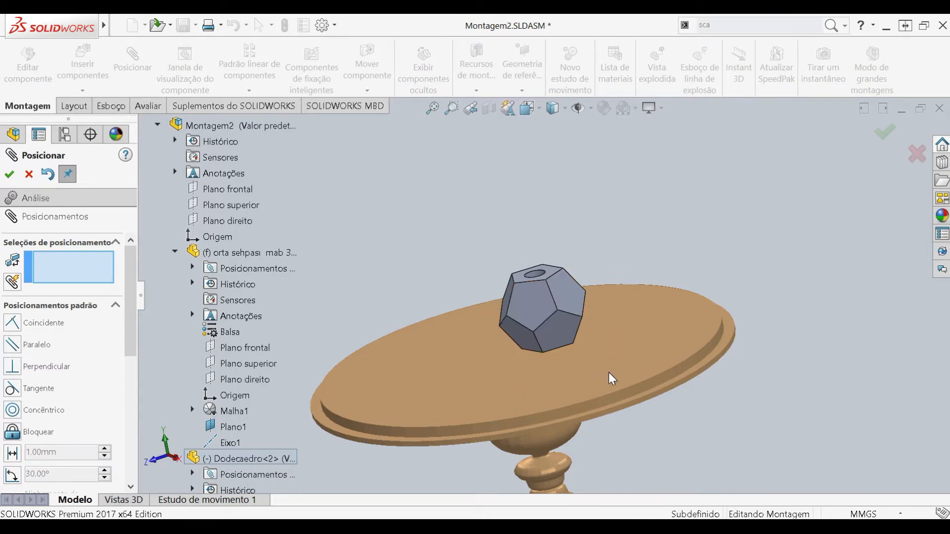
pyautogui.moveTo(557, 282); pyautogui.dragTo(518, 307)
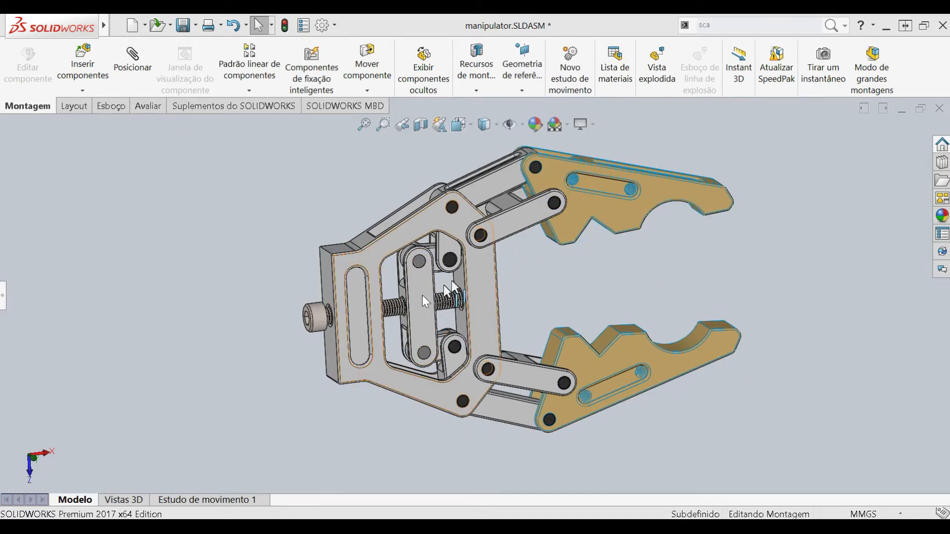
# Move the link around the screw in the manipulator assembly to demonstrate the claw motion, and clear the selection.
pyautogui.moveTo(431, 302)
pyautogui.mouseDown()
pyautogui.moveTo(456, 293)
pyautogui.moveTo(408, 295)
pyautogui.moveTo(429, 298)
pyautogui.mouseUp()
pyautogui.press('Escape')
pyautogui.press('Escape')
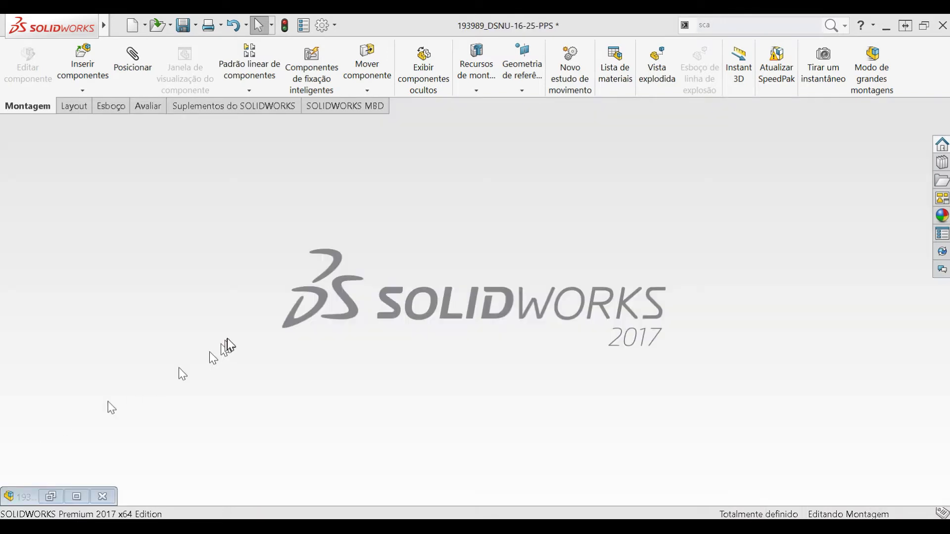
# Open the part file bracket.sldprt.
pyautogui.click(124, 24)
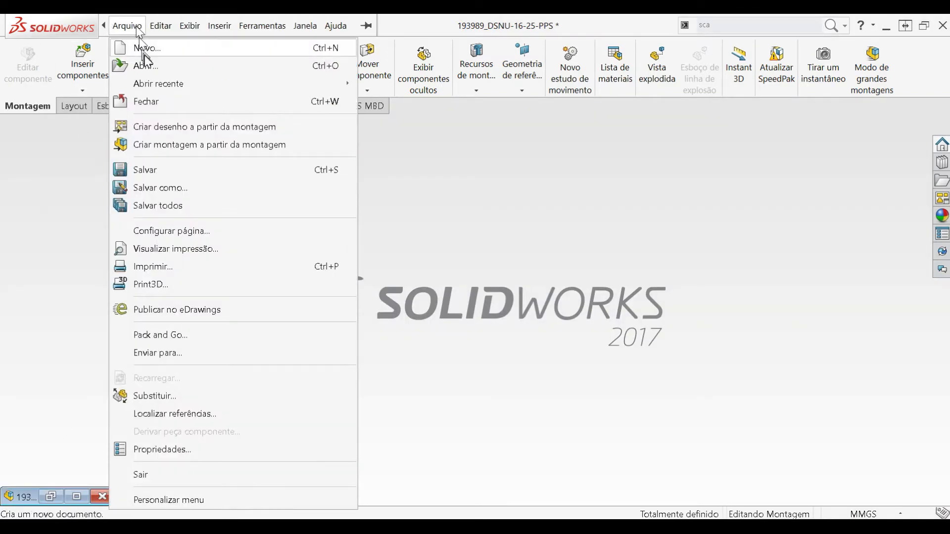
pyautogui.click(149, 66)
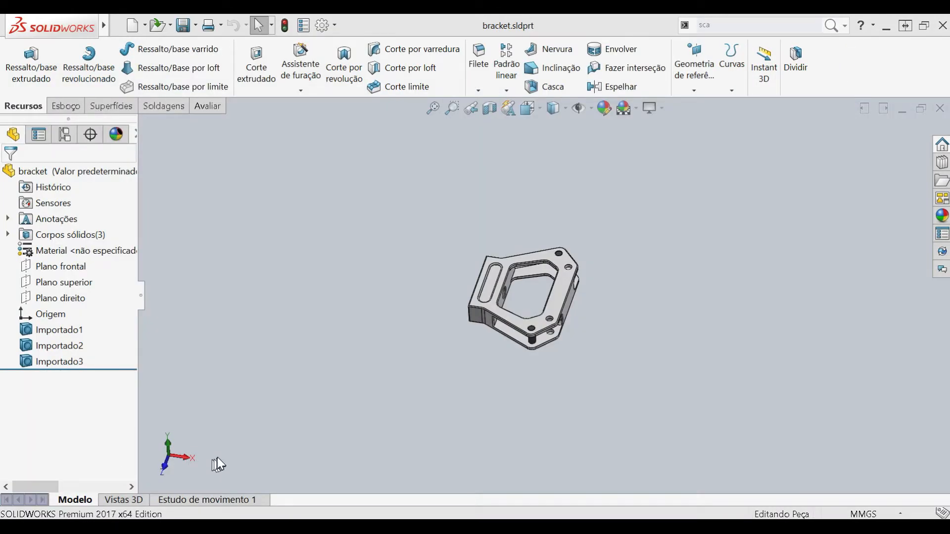
pyautogui.scroll(-4, 567, 268)
pyautogui.moveTo(526, 324); pyautogui.dragTo(406, 316, button='middle')
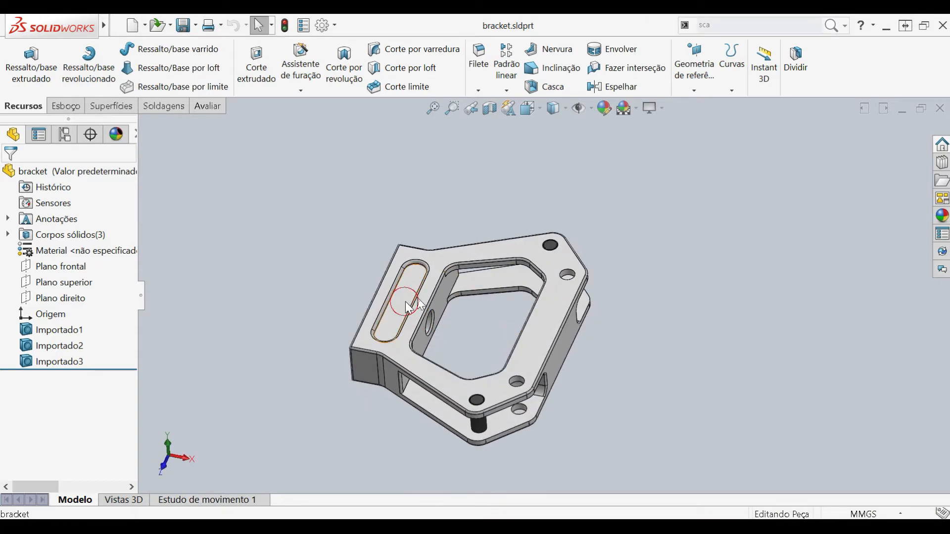
pyautogui.click(405, 301)
pyautogui.click(218, 293)
pyautogui.moveTo(430, 328); pyautogui.dragTo(438, 364, button='middle')
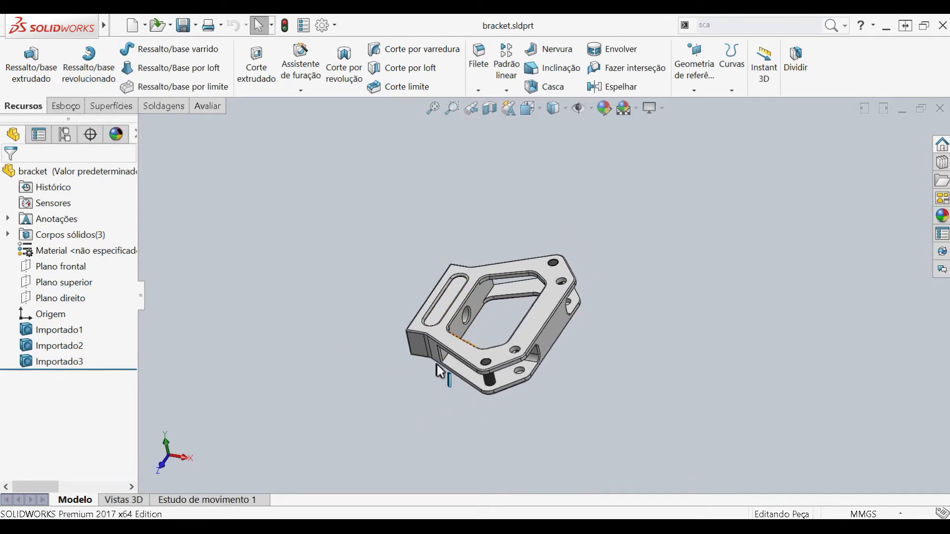
pyautogui.scroll(-3, 519, 291)
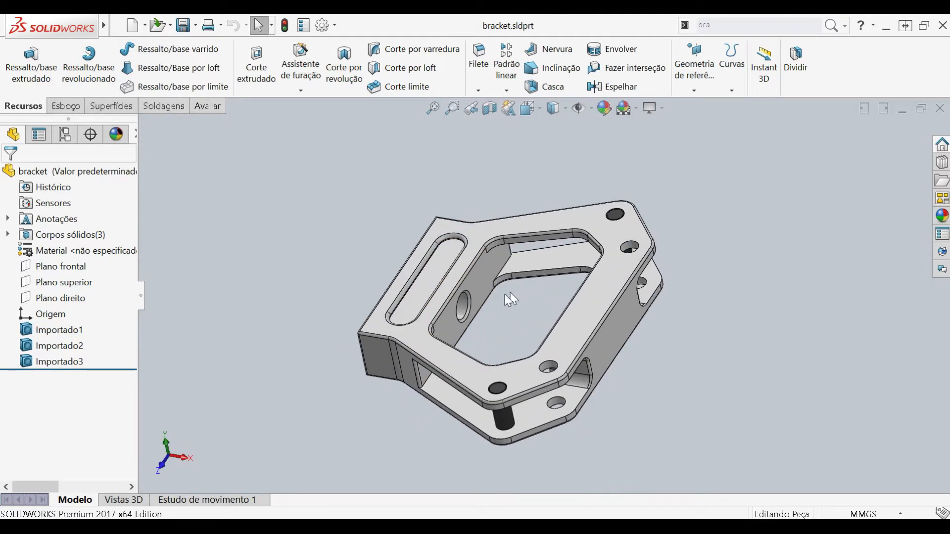
# Create a new assembly from the bracket part and place the bracket as its first component.
pyautogui.click(126, 25)
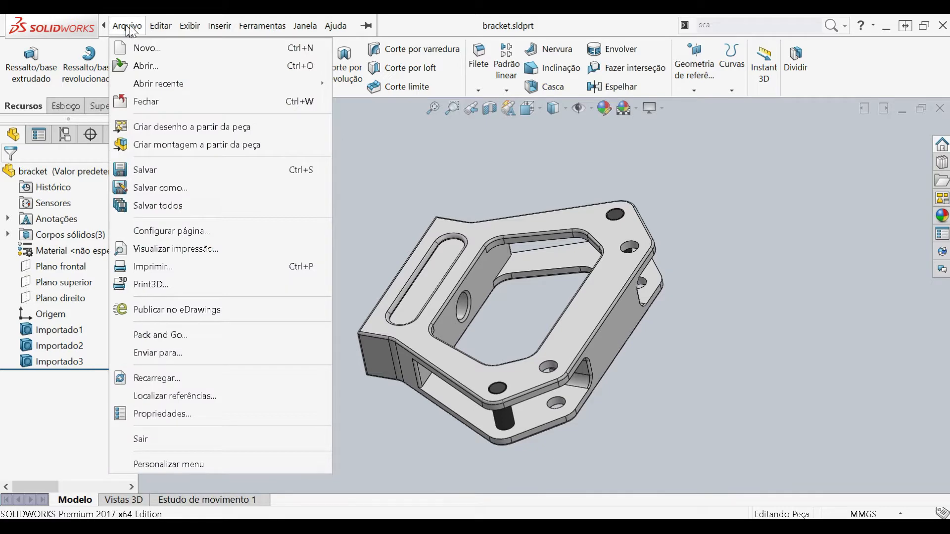
pyautogui.click(169, 145)
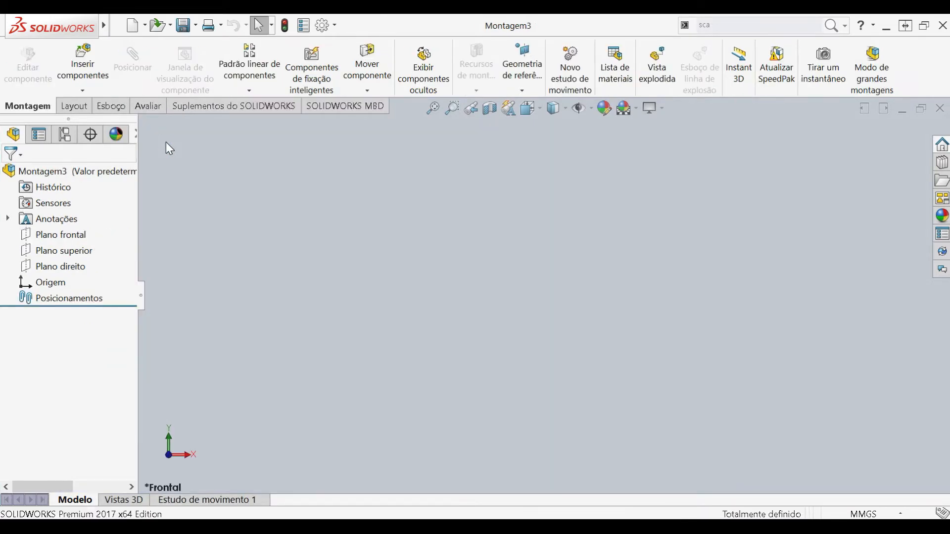
pyautogui.click(438, 278)
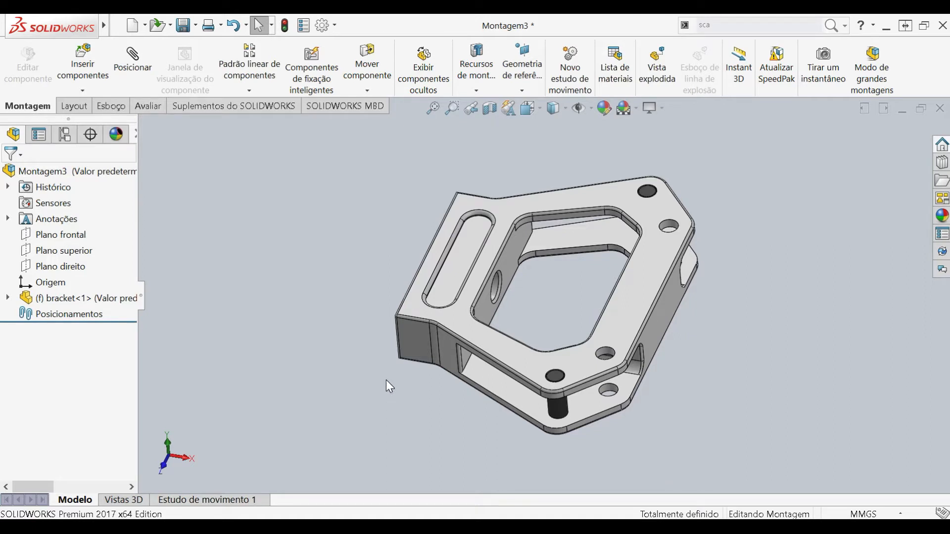
# Select the fixed bracket component and try to move it, clearing the selection.
pyautogui.click(47, 298)
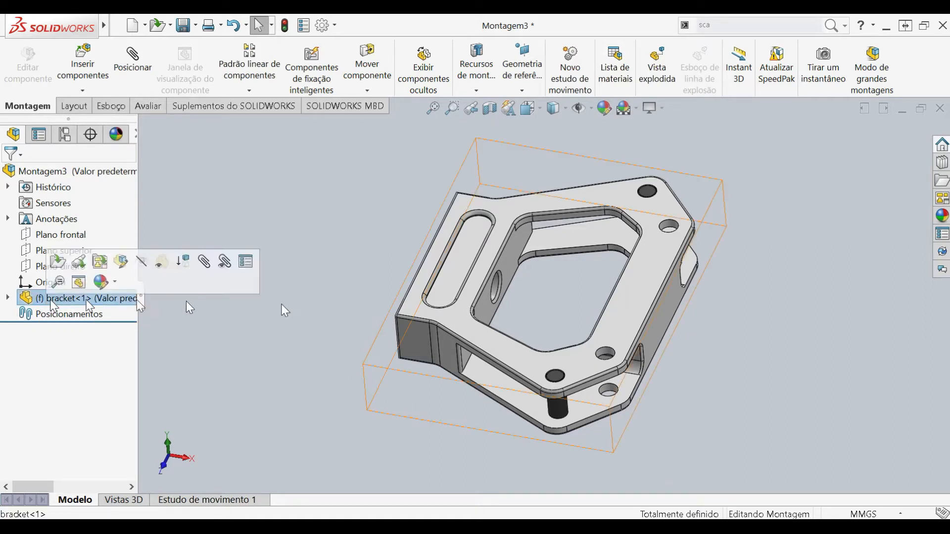
pyautogui.moveTo(431, 312); pyautogui.dragTo(305, 258)
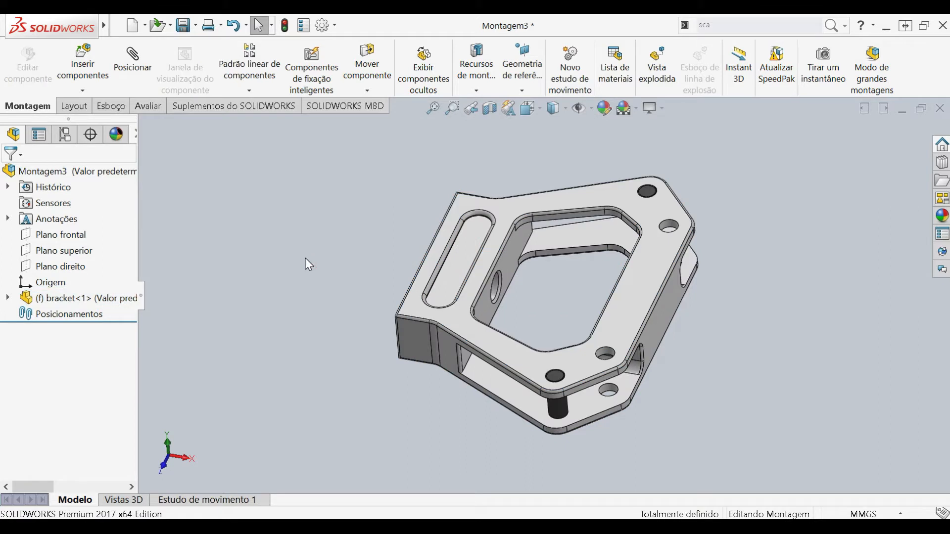
pyautogui.scroll(1, 403, 257)
pyautogui.click(414, 249)
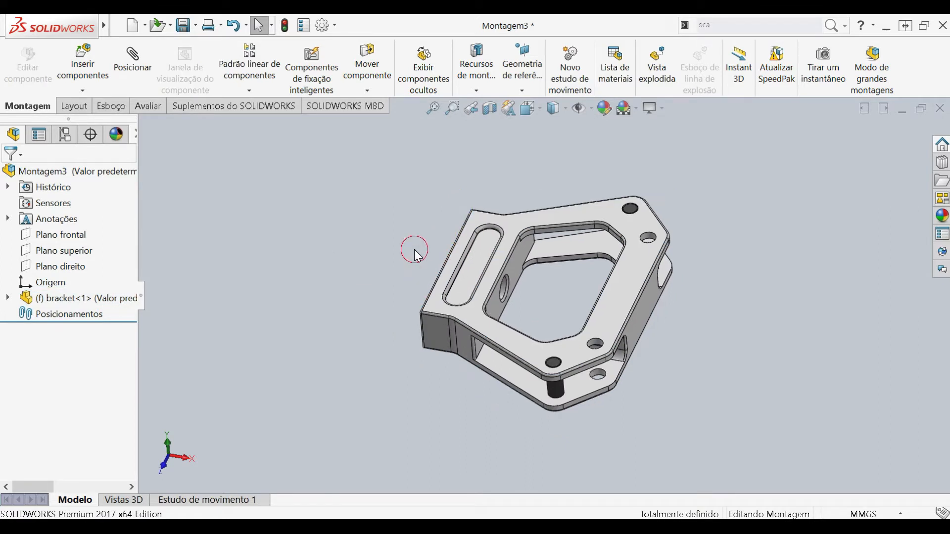
# Insert claw_1.sldprt from the garra folder into the assembly and position it beside the bracket's two-hole end.
pyautogui.click(94, 63)
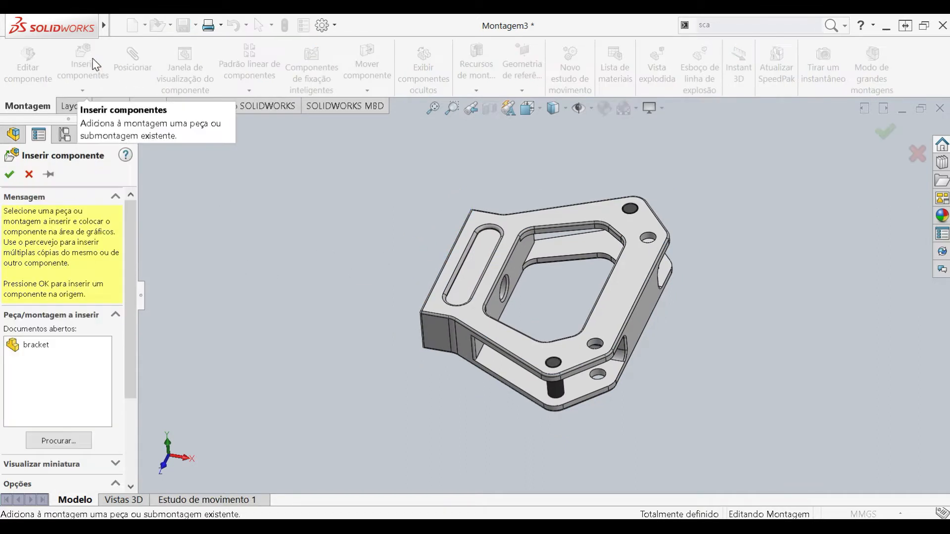
pyautogui.click(66, 443)
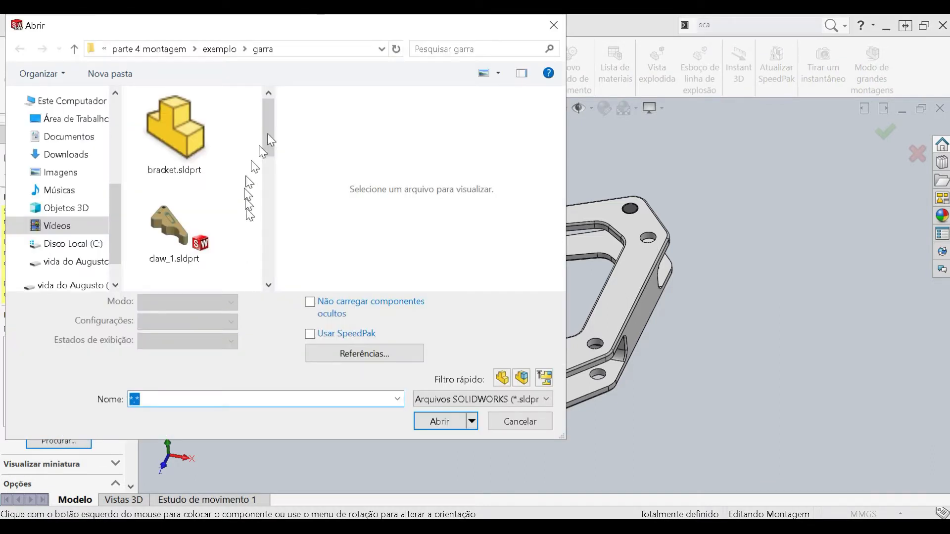
pyautogui.moveTo(271, 132); pyautogui.dragTo(269, 107)
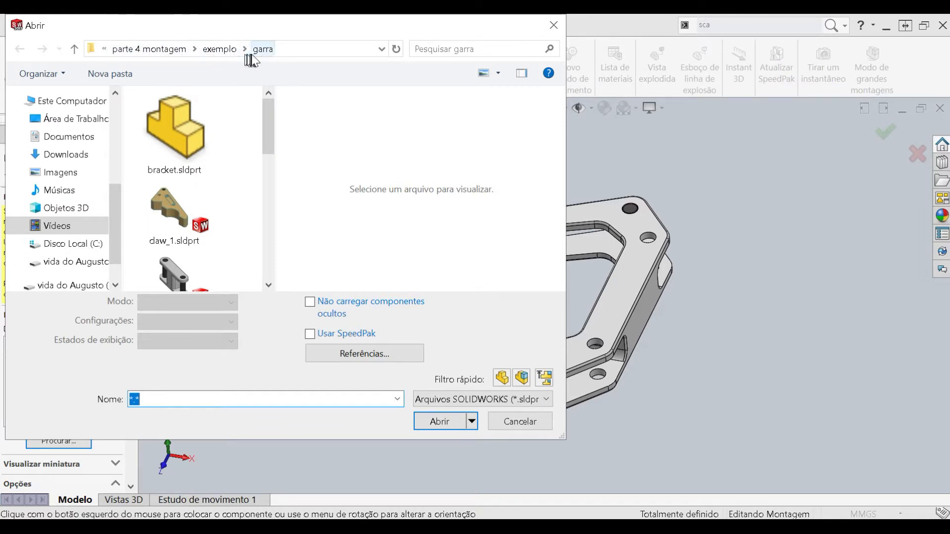
pyautogui.scroll(-1, 267, 137)
pyautogui.click(179, 184)
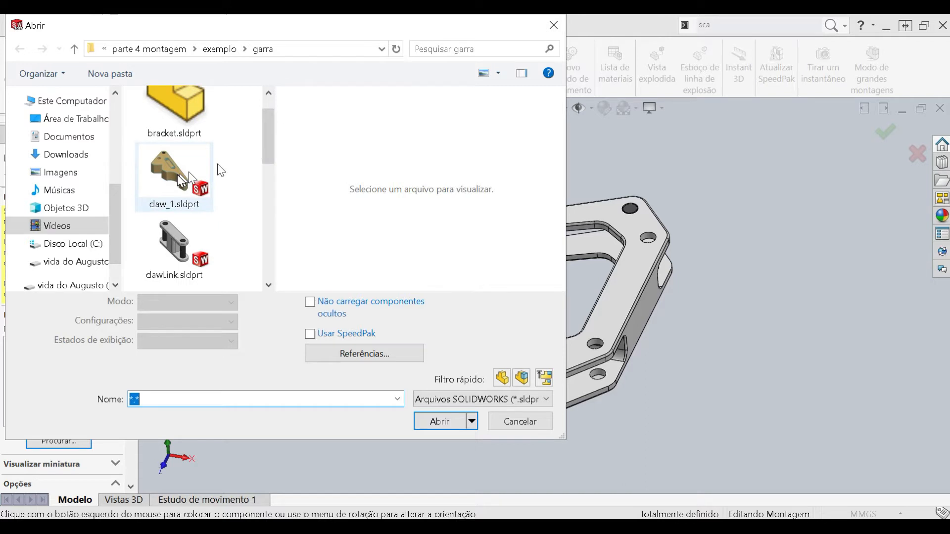
pyautogui.click(438, 395)
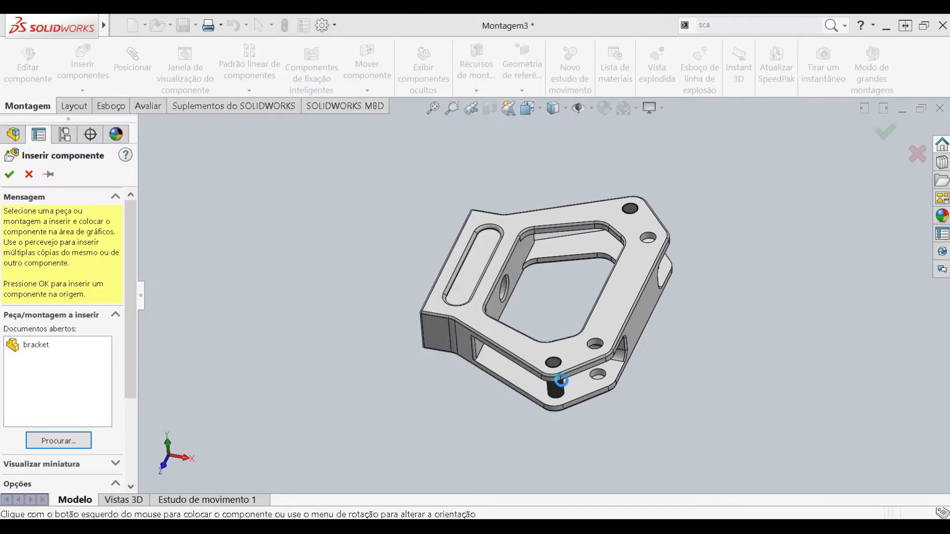
pyautogui.scroll(4, 857, 326)
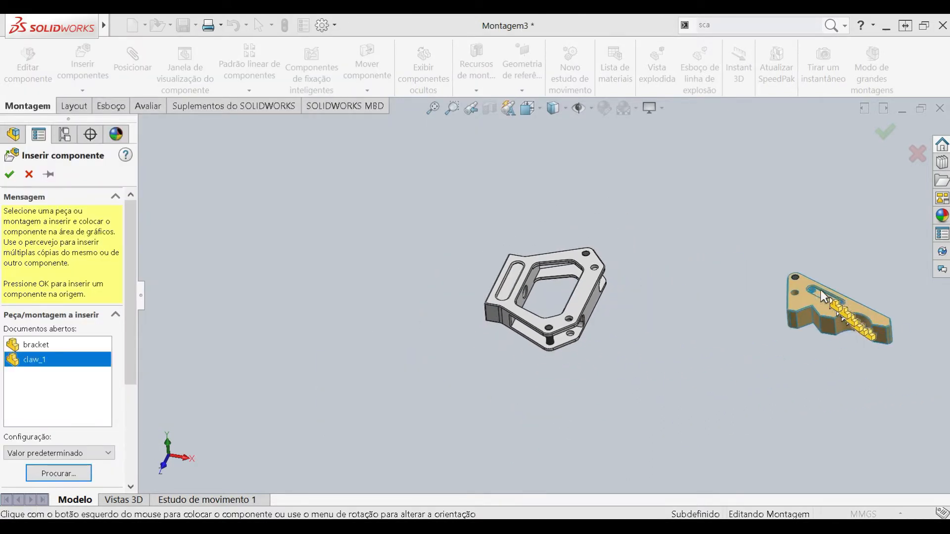
pyautogui.click(793, 269)
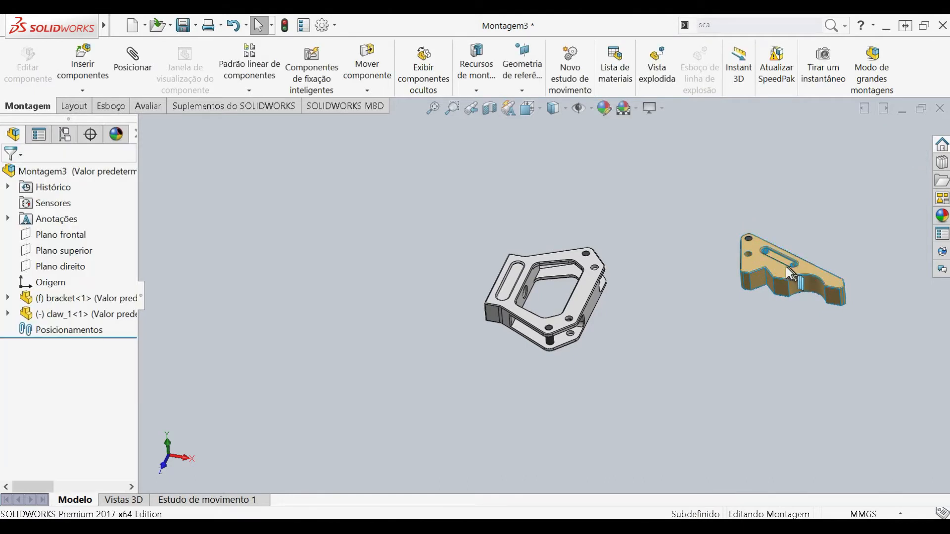
pyautogui.moveTo(780, 271); pyautogui.dragTo(719, 277)
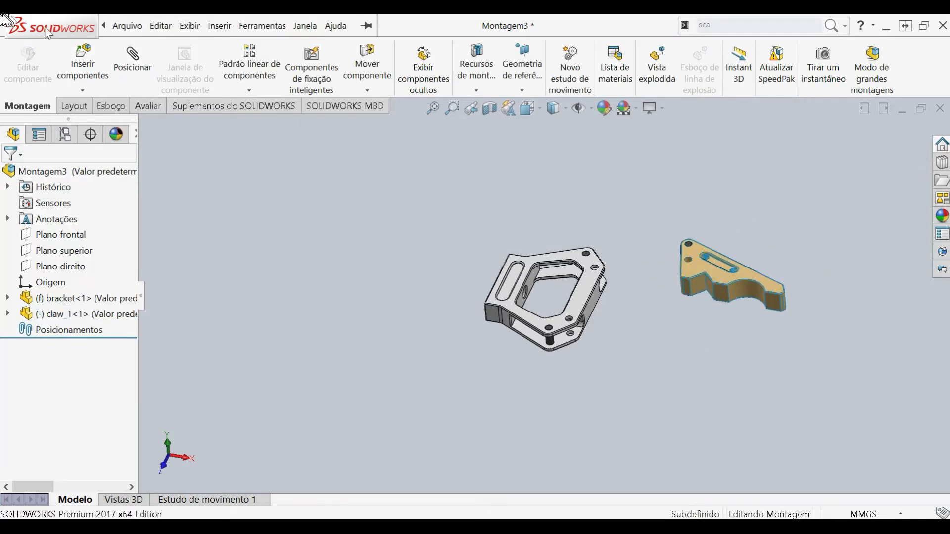
# Insert clawLink.sldprt from the garra folder and place it between the bracket and the claw.
pyautogui.click(124, 25)
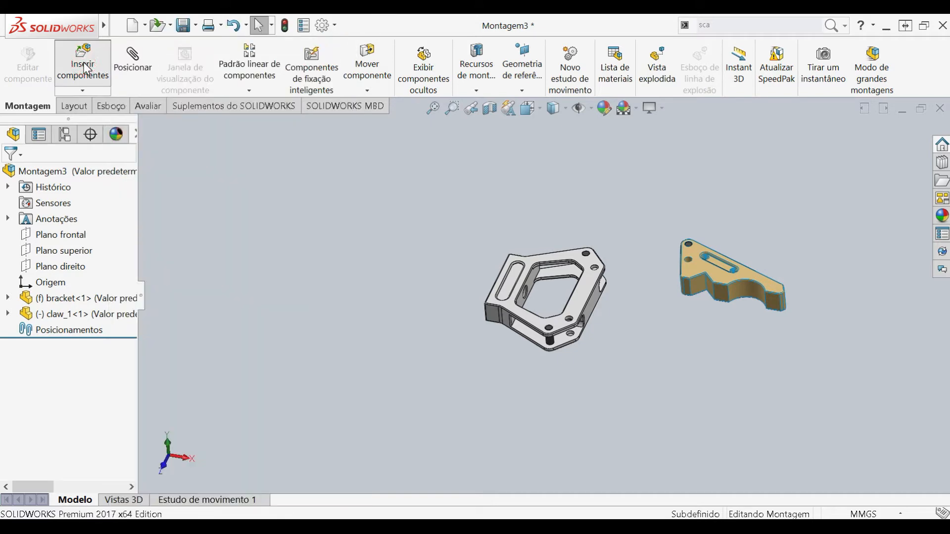
pyautogui.click(83, 61)
pyautogui.click(80, 439)
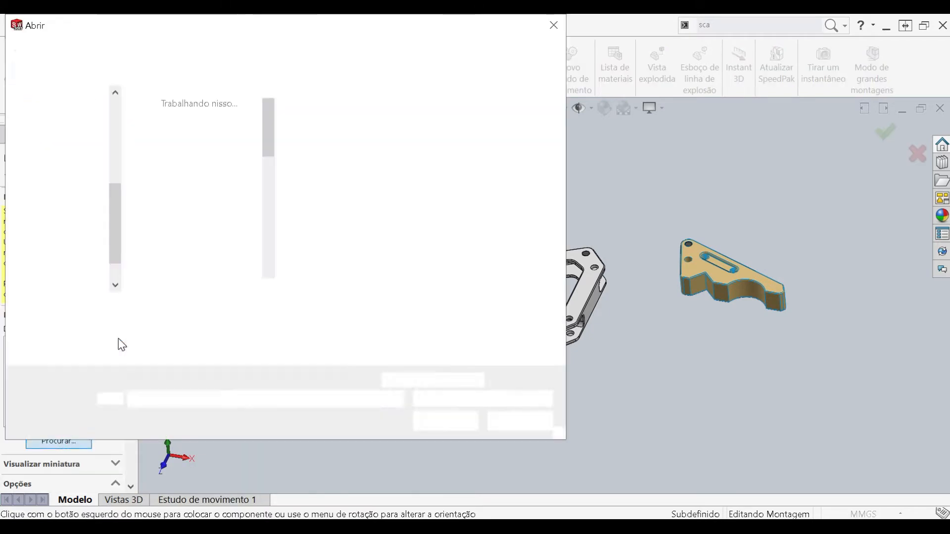
pyautogui.scroll(-2, 189, 247)
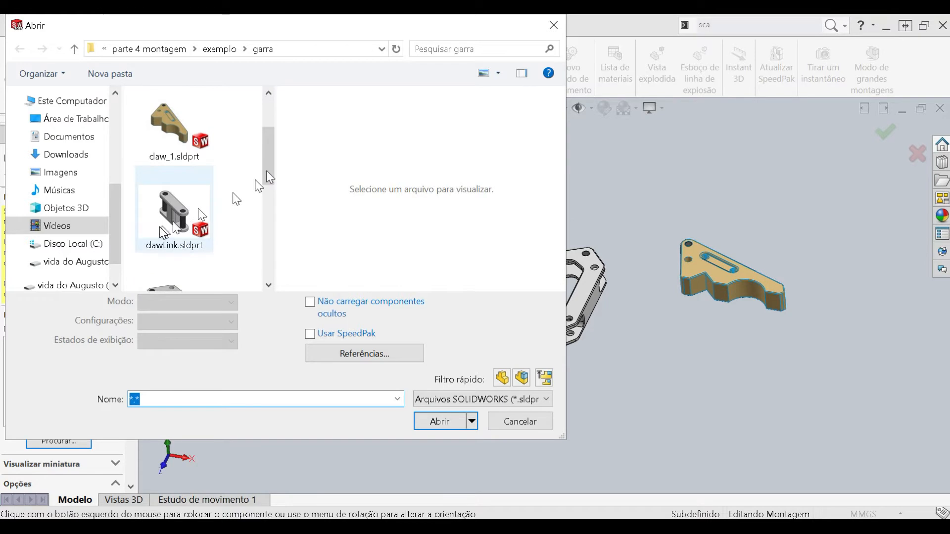
pyautogui.click(162, 232)
pyautogui.click(448, 396)
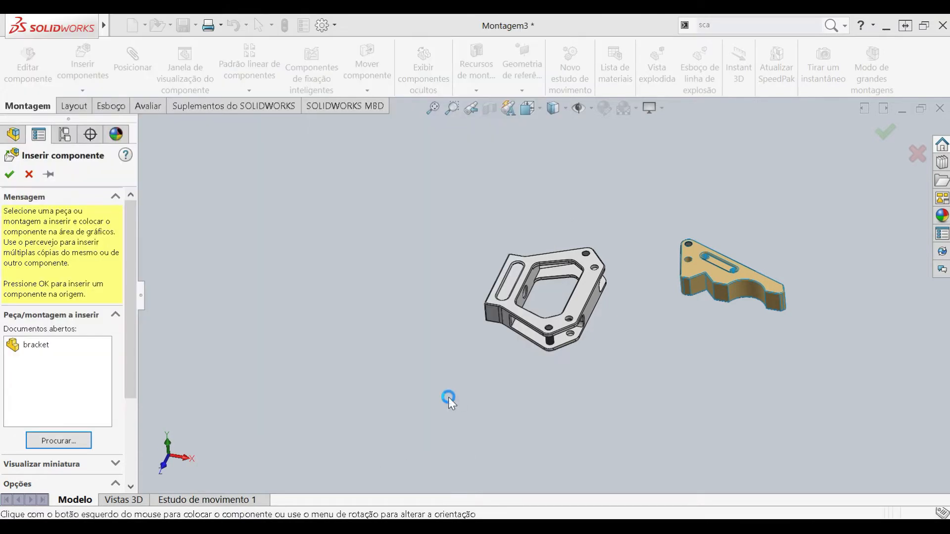
pyautogui.click(651, 302)
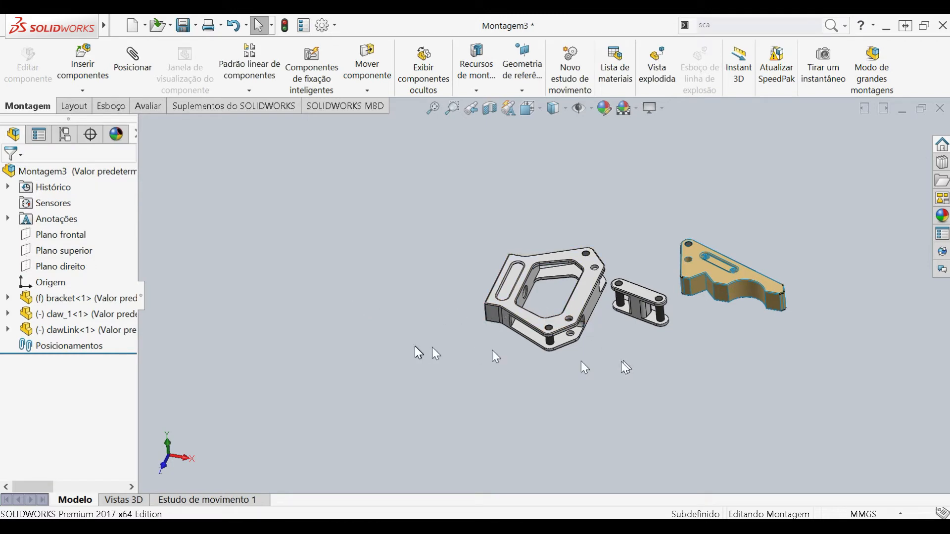
# Open L_hinge.sldprt from the garra folder in its own window and return to the Montagem3 assembly.
pyautogui.click(903, 108)
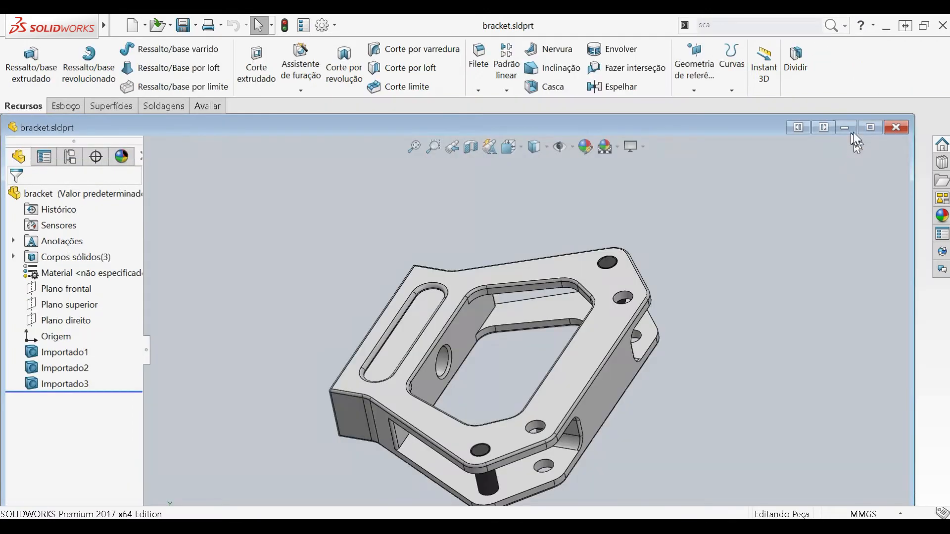
pyautogui.click(851, 130)
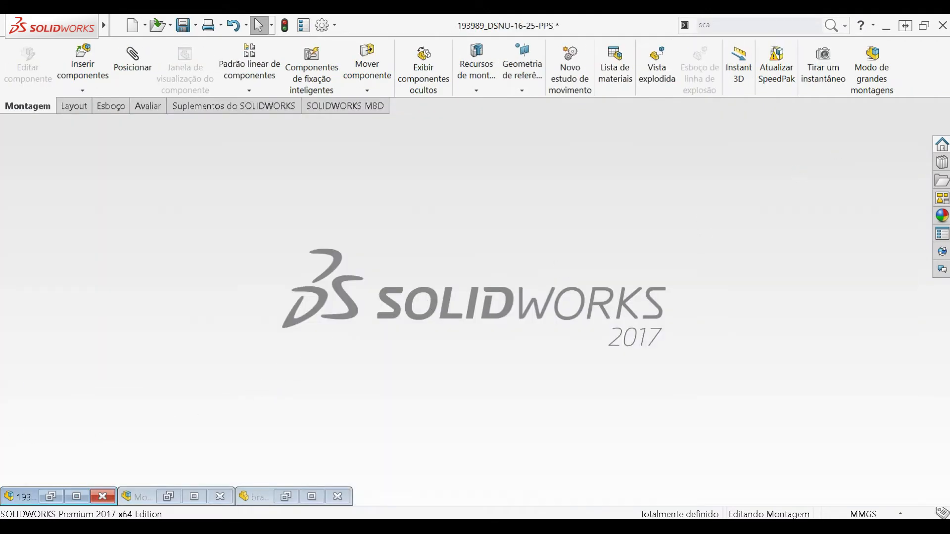
pyautogui.hotkey('ctrl', 'o')
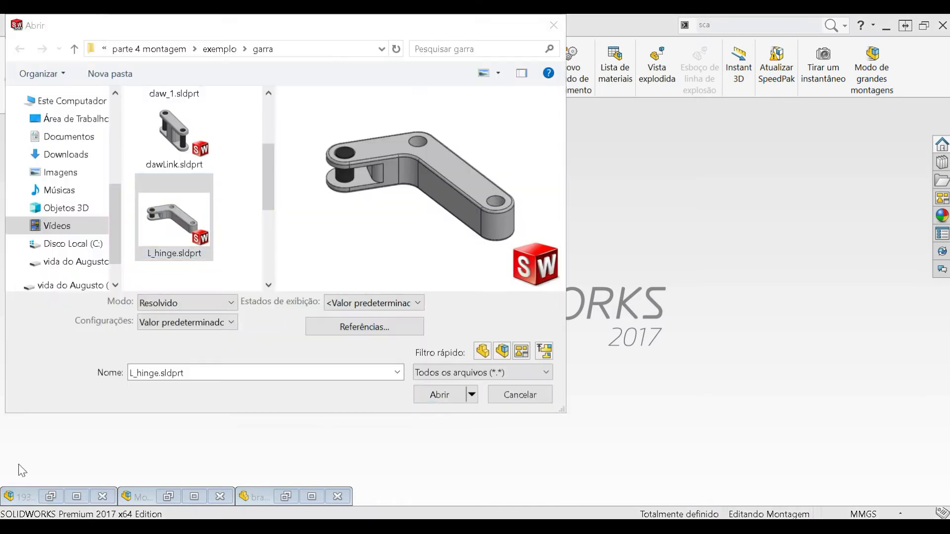
pyautogui.click(430, 397)
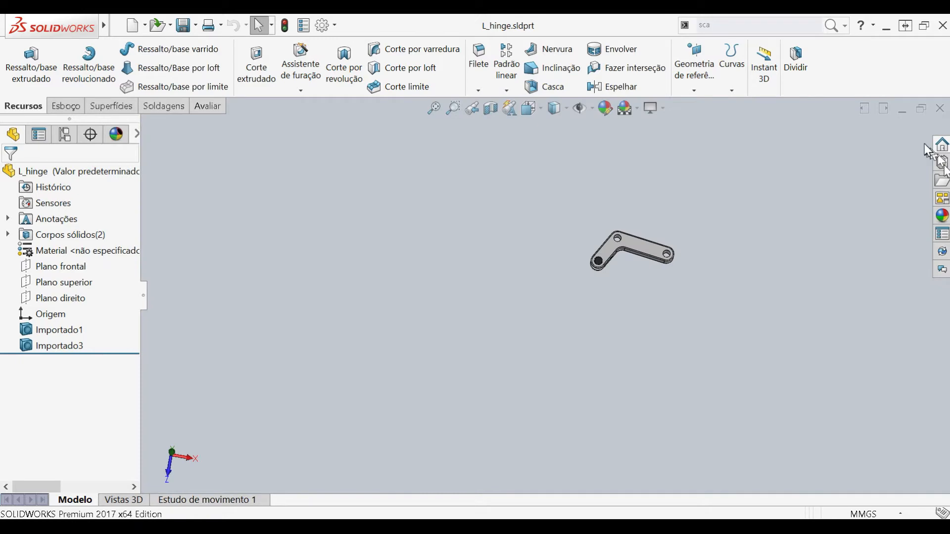
pyautogui.click(901, 113)
pyautogui.click(195, 488)
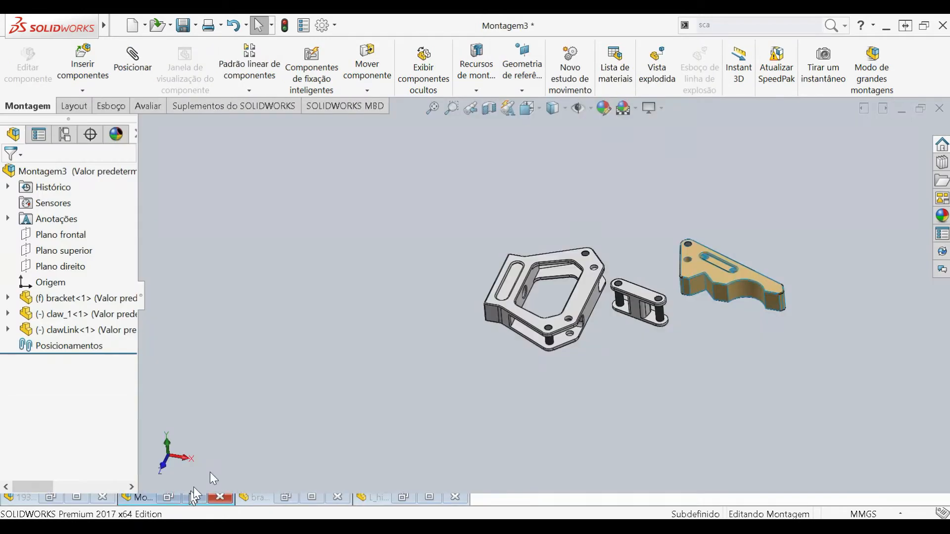
# Insert the open L_hinge part into the assembly and place it below clawLink, beside the bracket.
pyautogui.click(79, 62)
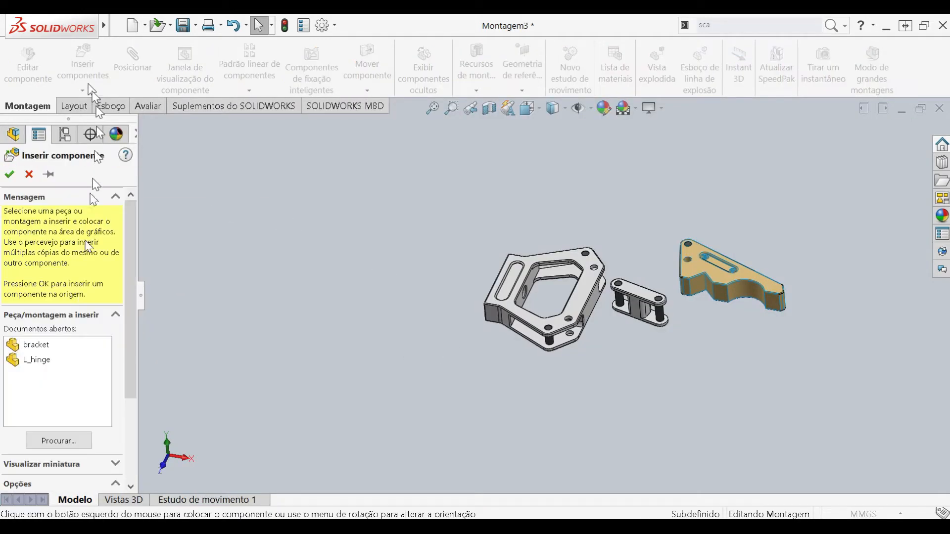
pyautogui.click(40, 363)
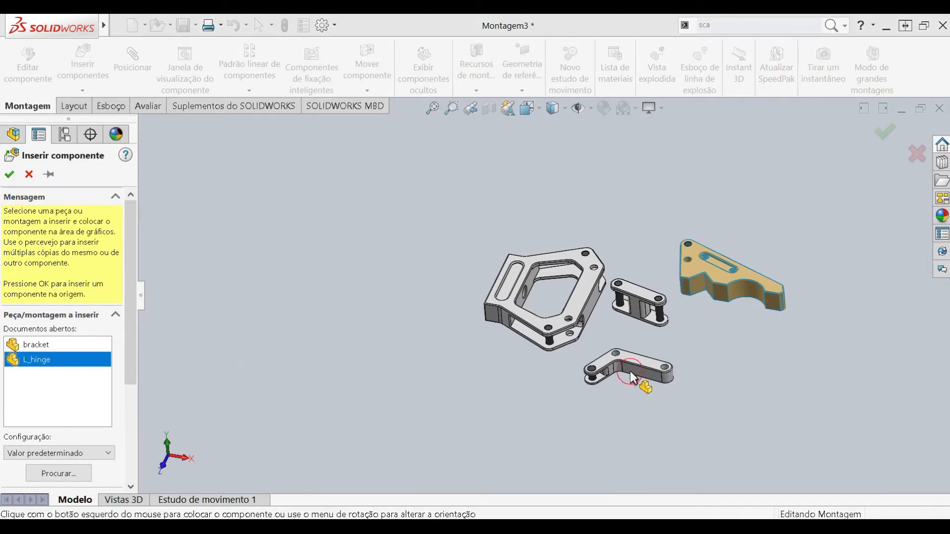
pyautogui.click(631, 371)
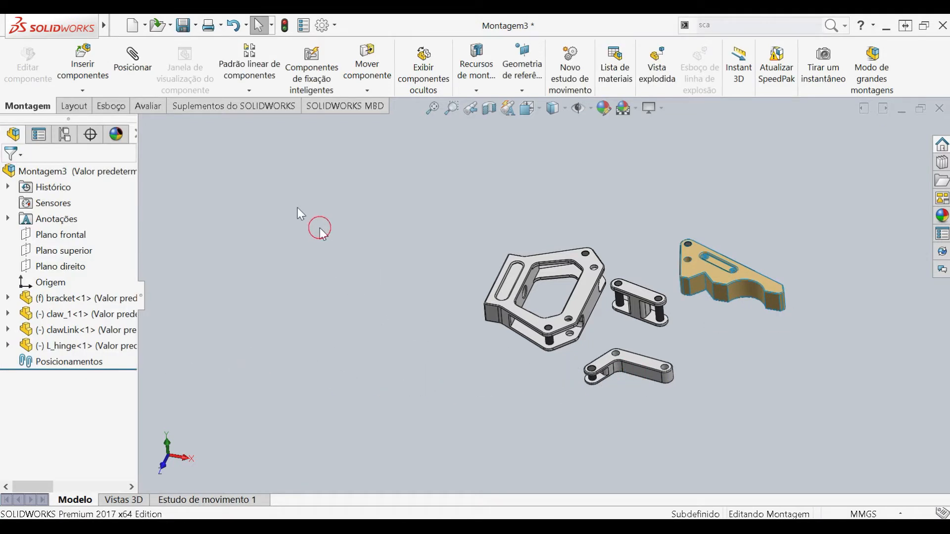
# Insert puchador.SLDPRT and pusherLink.sldprt together from the garra folder and place both beside the bracket's slotted end.
pyautogui.click(91, 62)
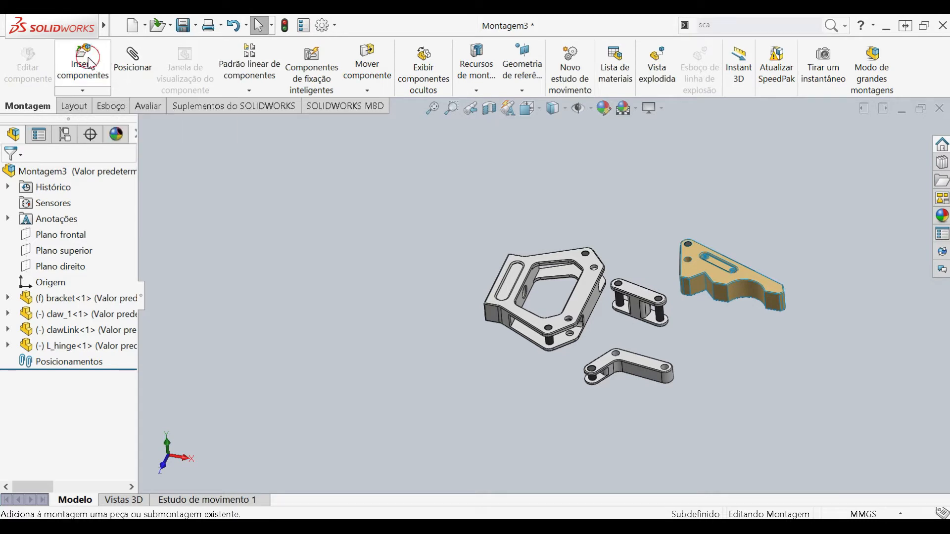
pyautogui.click(52, 440)
pyautogui.moveTo(269, 137); pyautogui.dragTo(250, 263)
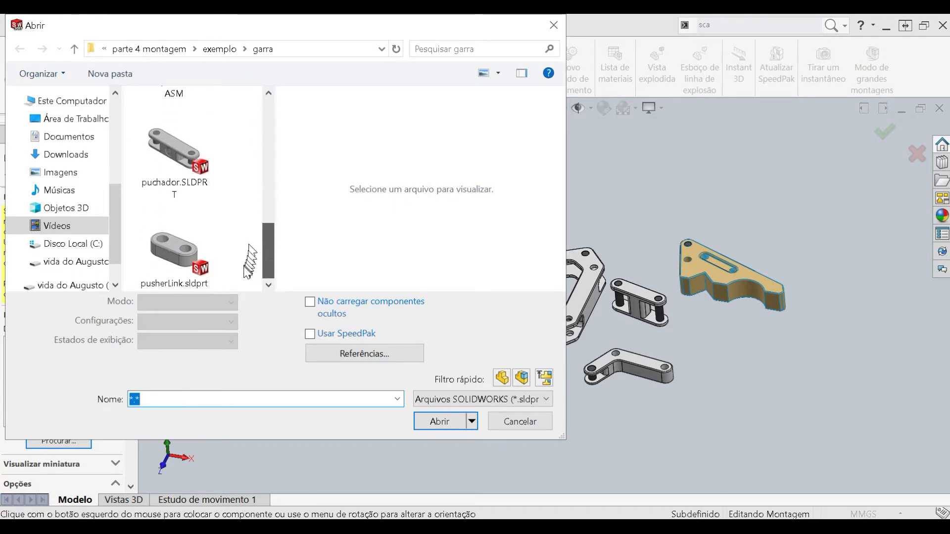
pyautogui.click(184, 156)
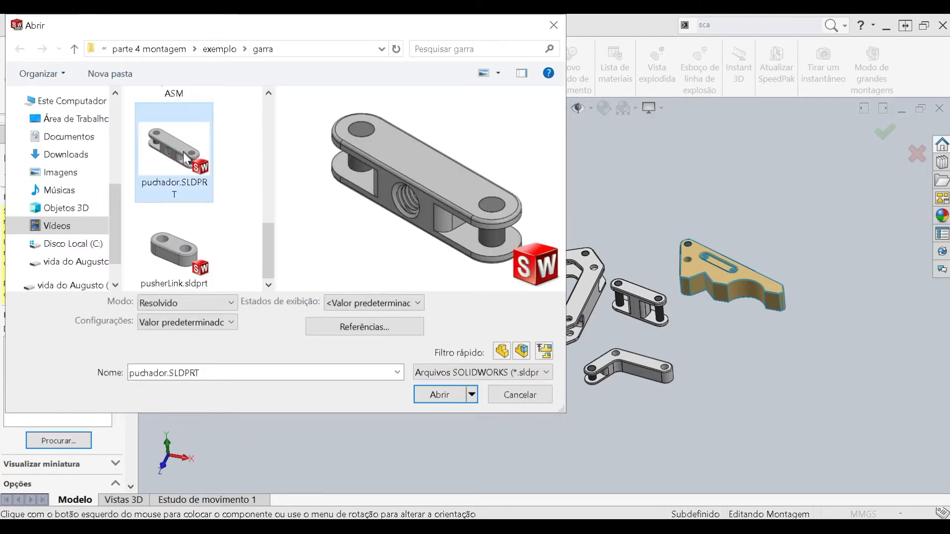
pyautogui.keyDown('ctrl'); pyautogui.click(176, 250); pyautogui.keyUp('ctrl')
pyautogui.click(441, 423)
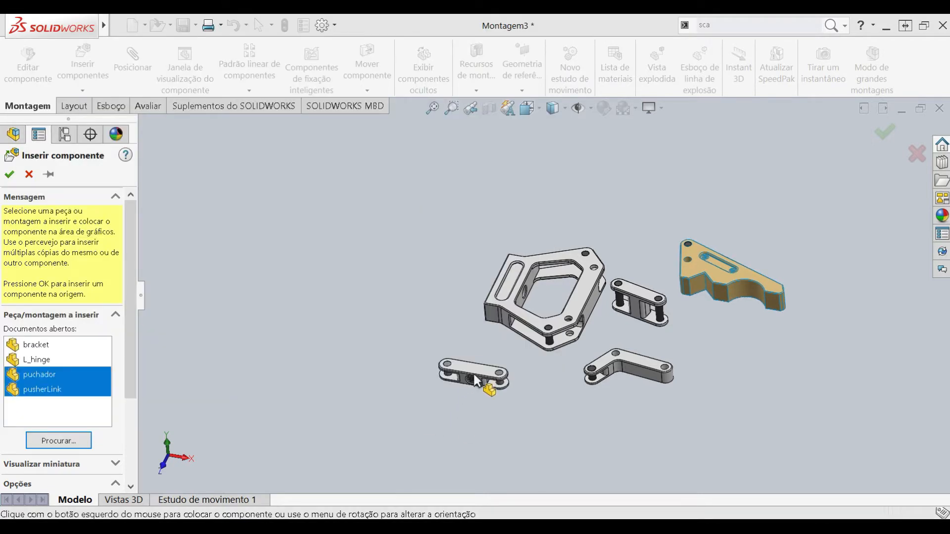
pyautogui.click(474, 377)
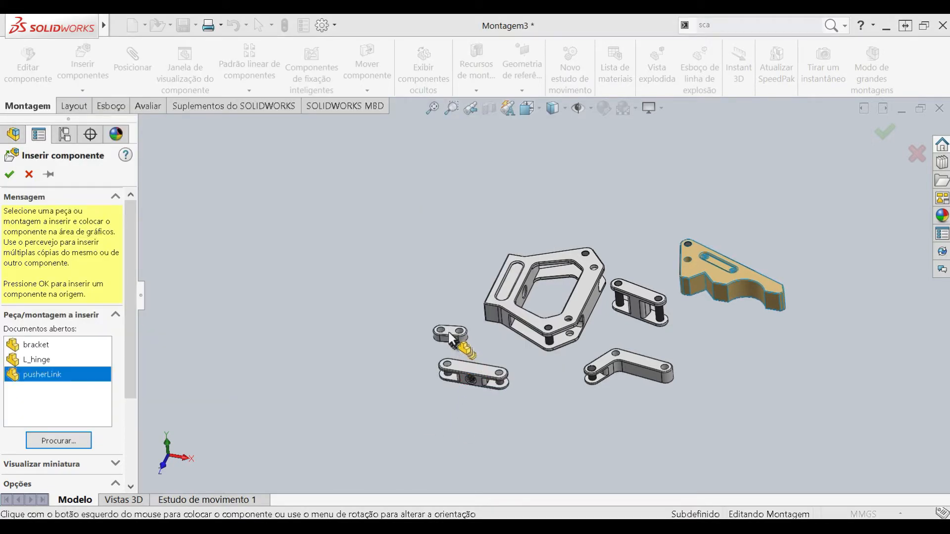
pyautogui.click(449, 331)
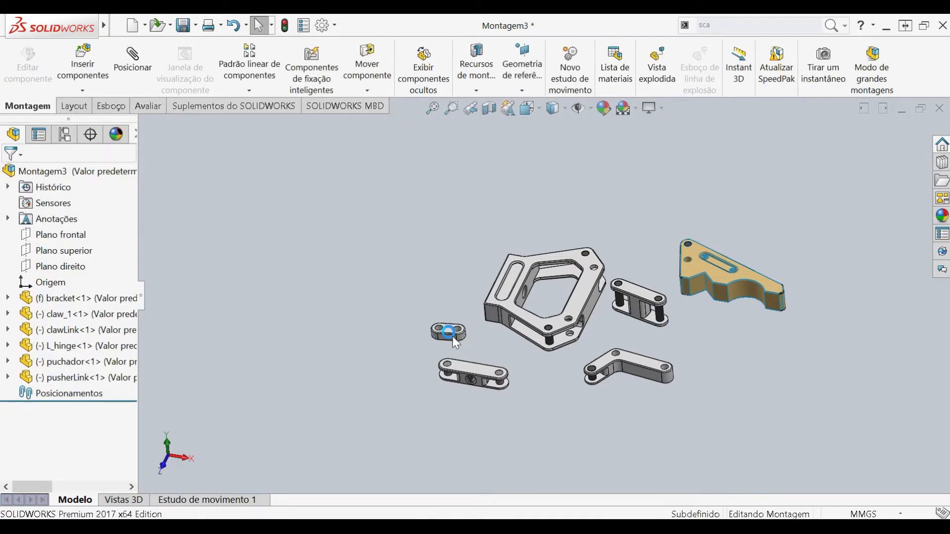
# Orbit around the parts and compare them with the manipulator_beauty.png reference image in a reduced window, then return to SolidWorks.
pyautogui.moveTo(510, 356); pyautogui.dragTo(510, 321, button='middle')
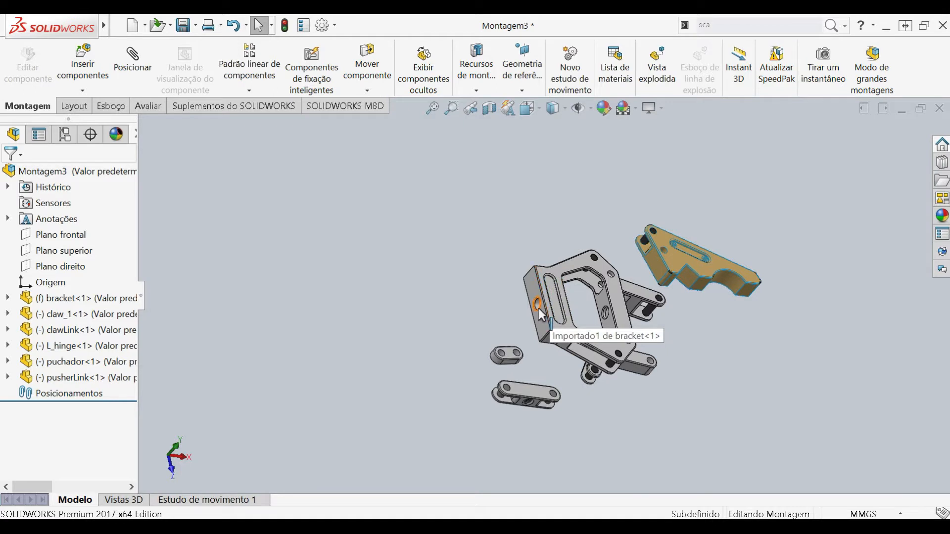
pyautogui.moveTo(606, 299); pyautogui.dragTo(327, 339, button='middle')
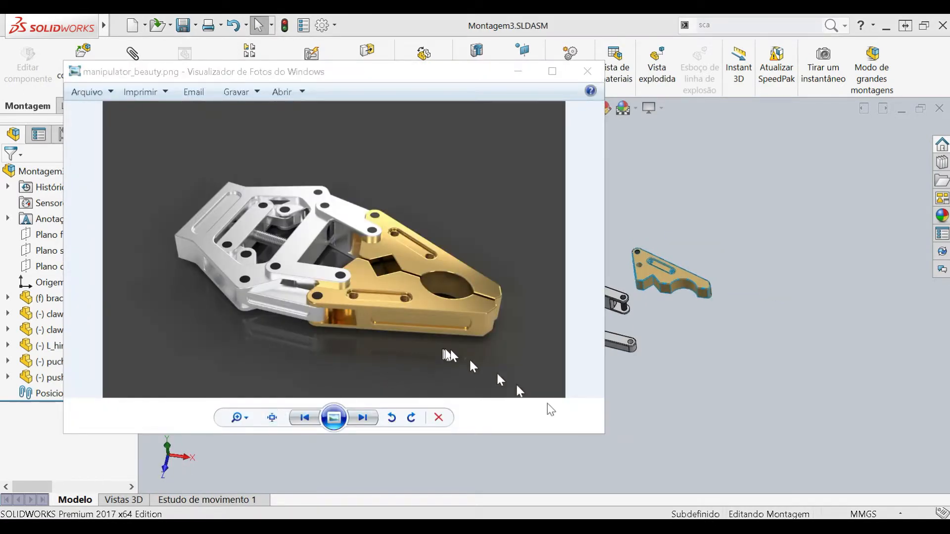
pyautogui.moveTo(610, 438); pyautogui.dragTo(388, 330)
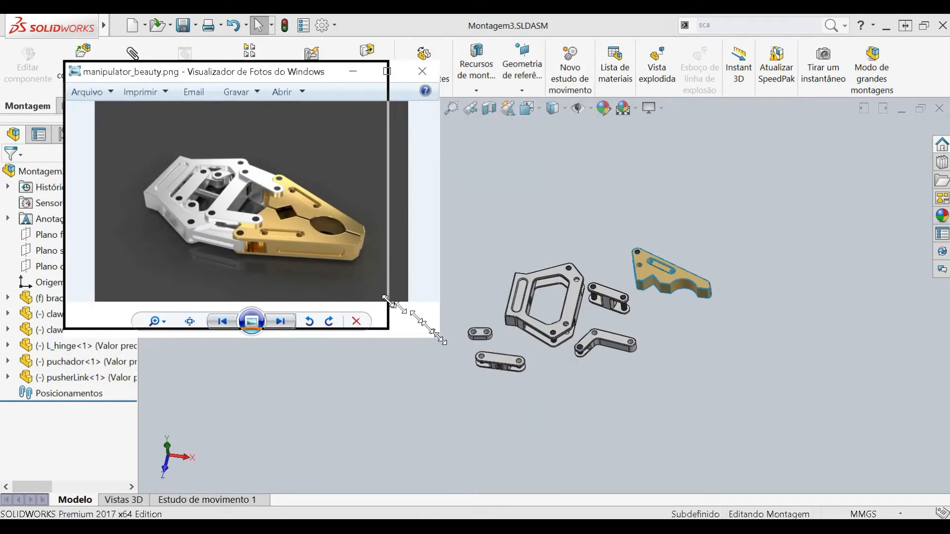
pyautogui.moveTo(387, 295); pyautogui.dragTo(371, 284)
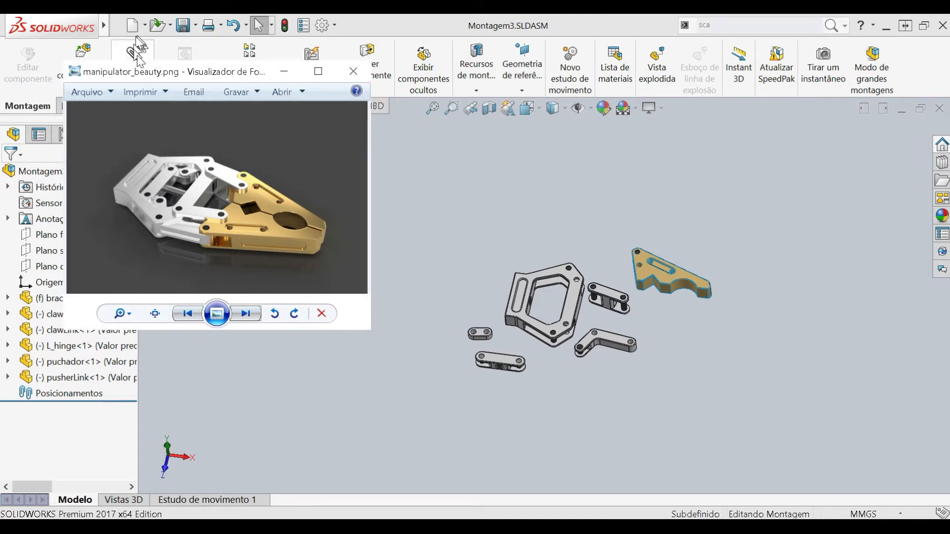
pyautogui.moveTo(142, 77); pyautogui.dragTo(165, 82)
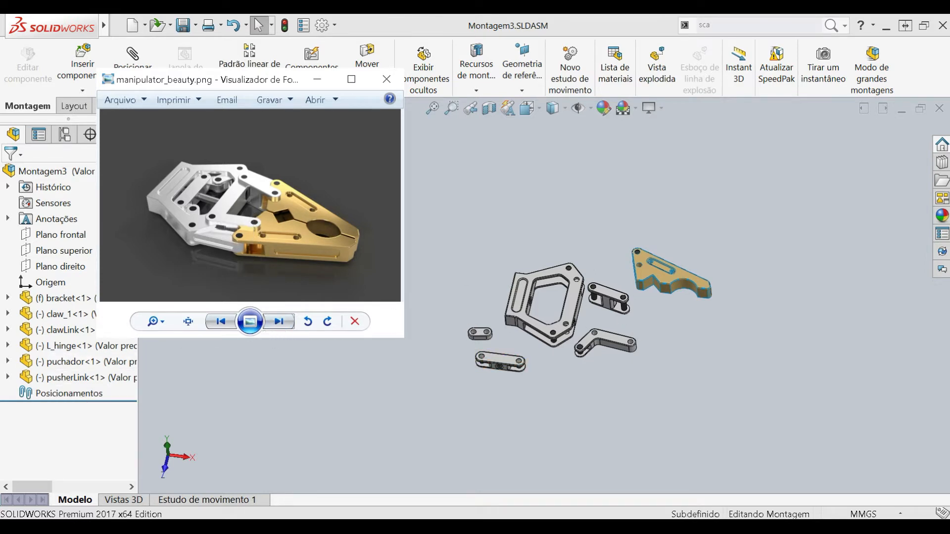
pyautogui.hotkey('alt', 'Tab')
# Add a concentric mate between clawLink's pin and the open hole at the bracket's nearest corner.
pyautogui.scroll(-4, 610, 257)
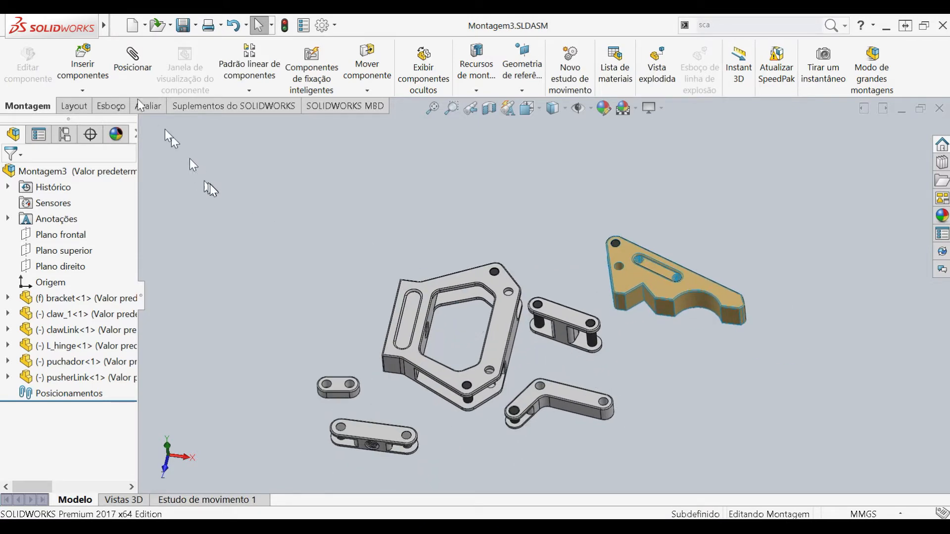
pyautogui.click(137, 70)
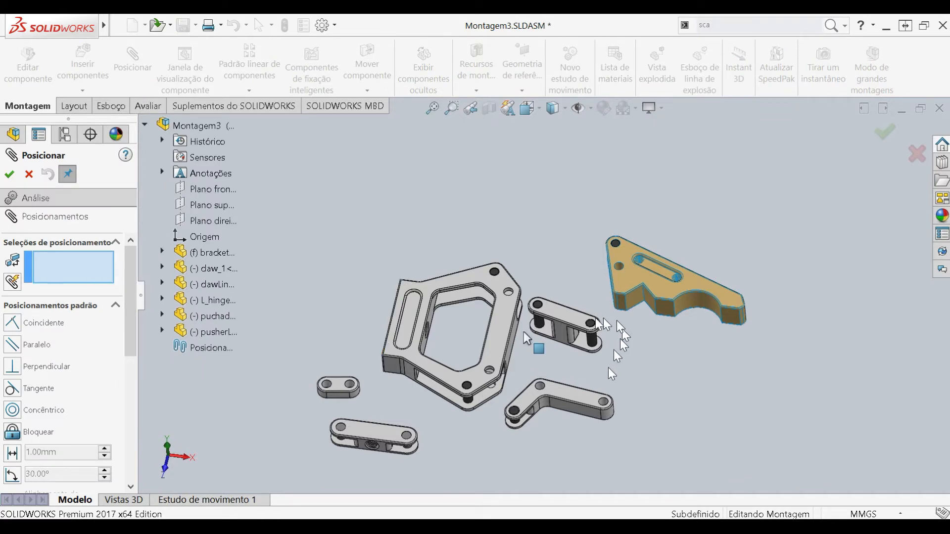
pyautogui.scroll(-5, 595, 342)
pyautogui.click(590, 291)
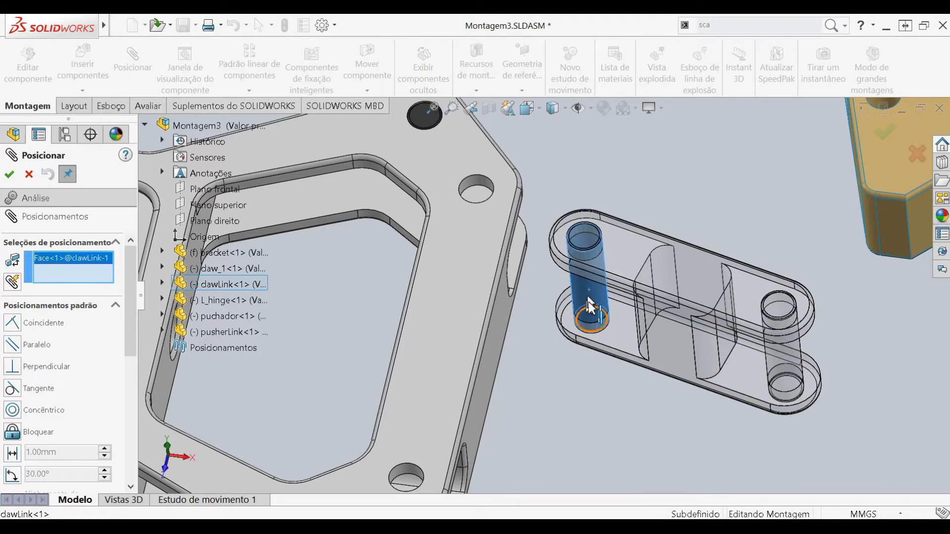
pyautogui.click(483, 184)
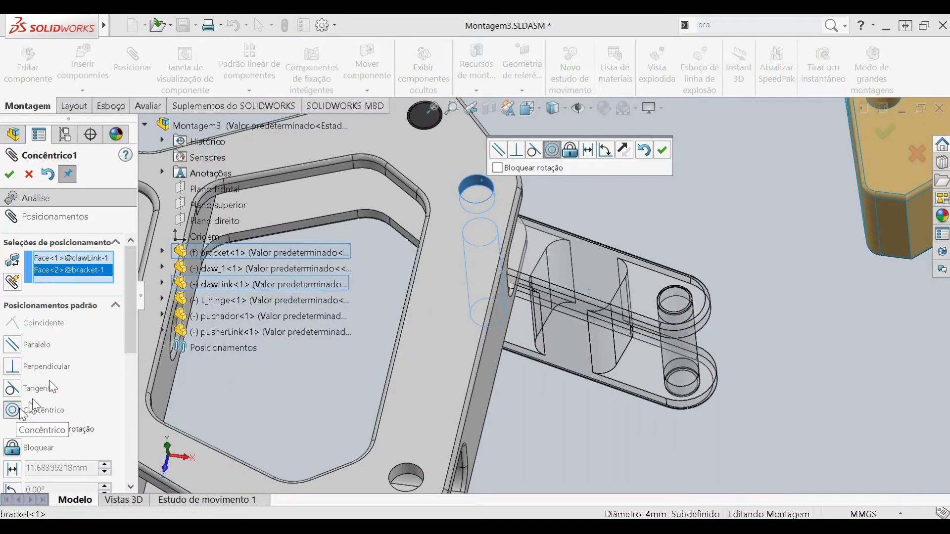
pyautogui.click(9, 175)
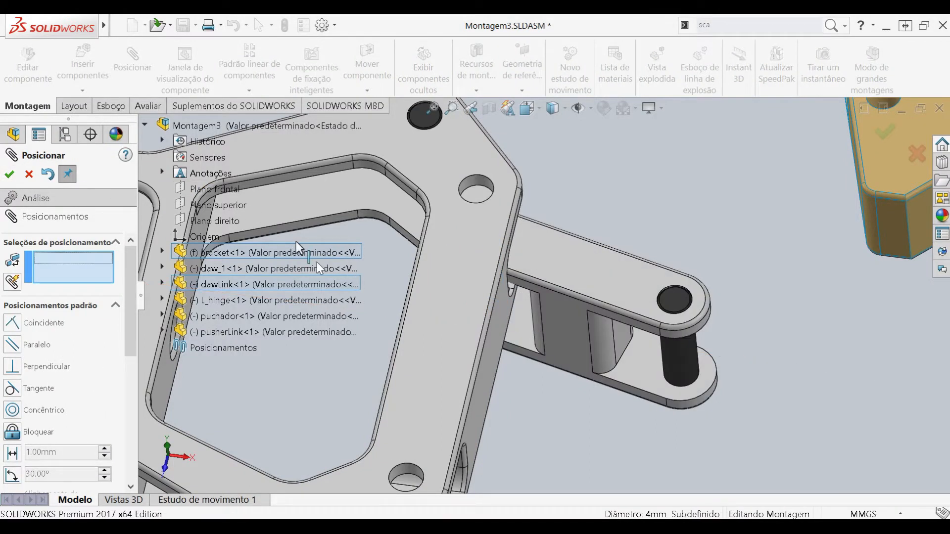
# Slide clawLink along its pin axis and add a coincident mate between its upper plate's inner face and the bracket's top face.
pyautogui.moveTo(578, 343); pyautogui.dragTo(602, 201)
pyautogui.moveTo(563, 324); pyautogui.dragTo(518, 180, button='middle')
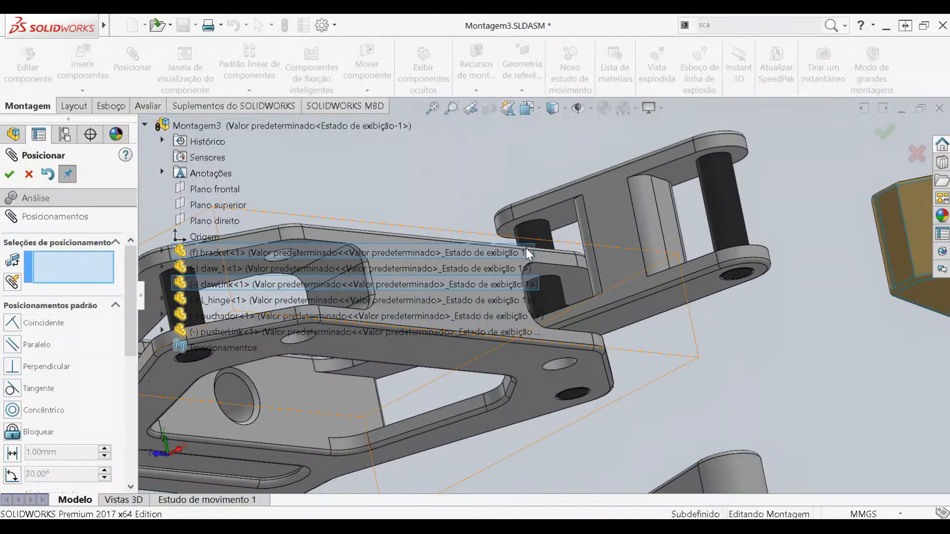
pyautogui.click(563, 213)
pyautogui.moveTo(563, 213); pyautogui.dragTo(555, 277, button='middle')
pyautogui.click(547, 254)
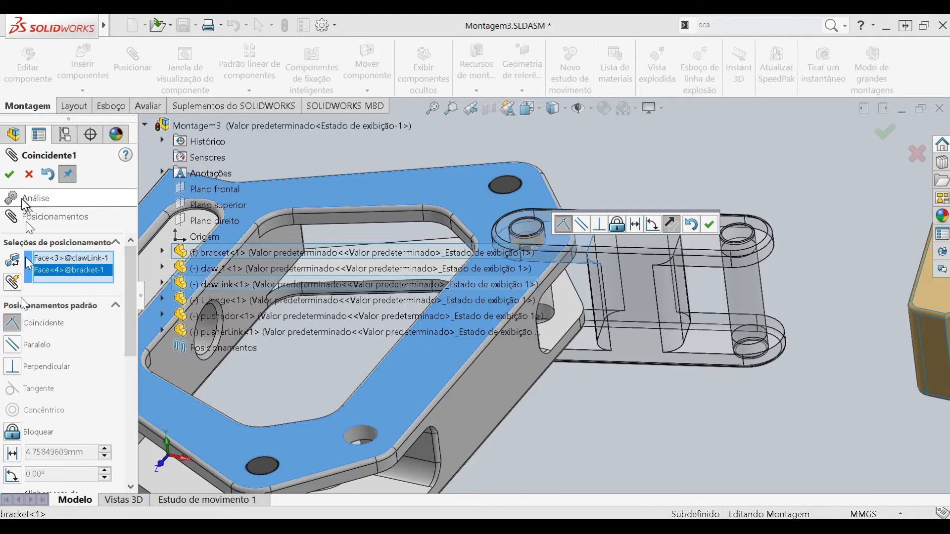
pyautogui.click(9, 174)
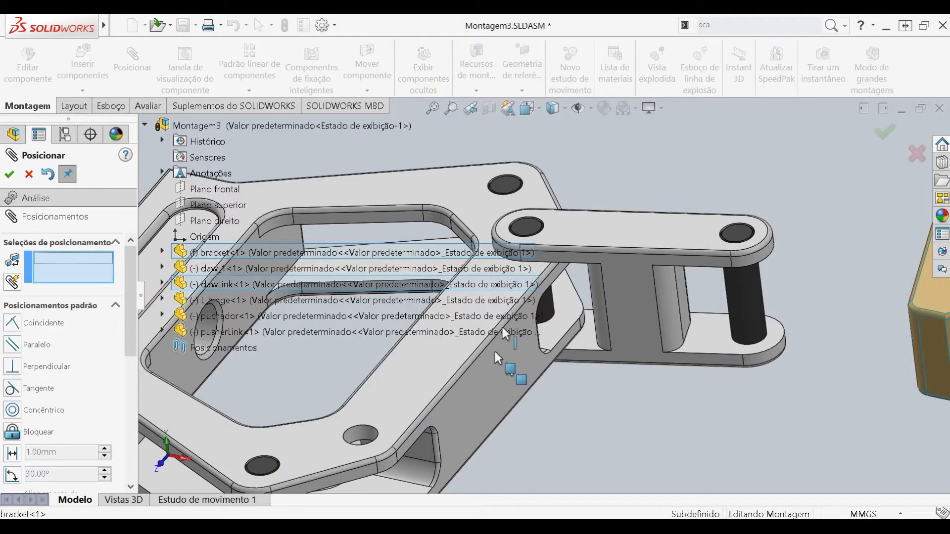
# Collapse the assembly tree overlaying the model and finish the mate command.
pyautogui.click(145, 125)
pyautogui.click(145, 125)
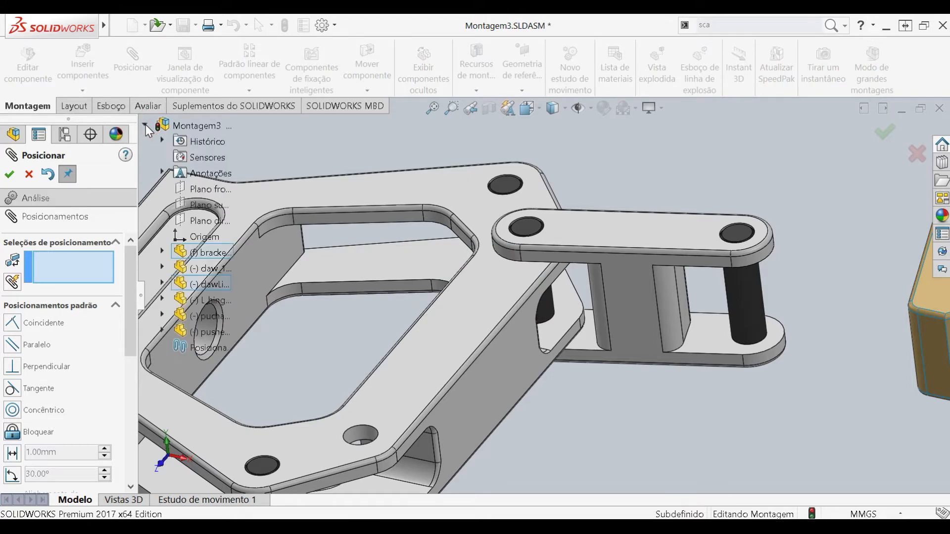
pyautogui.click(146, 124)
pyautogui.click(145, 125)
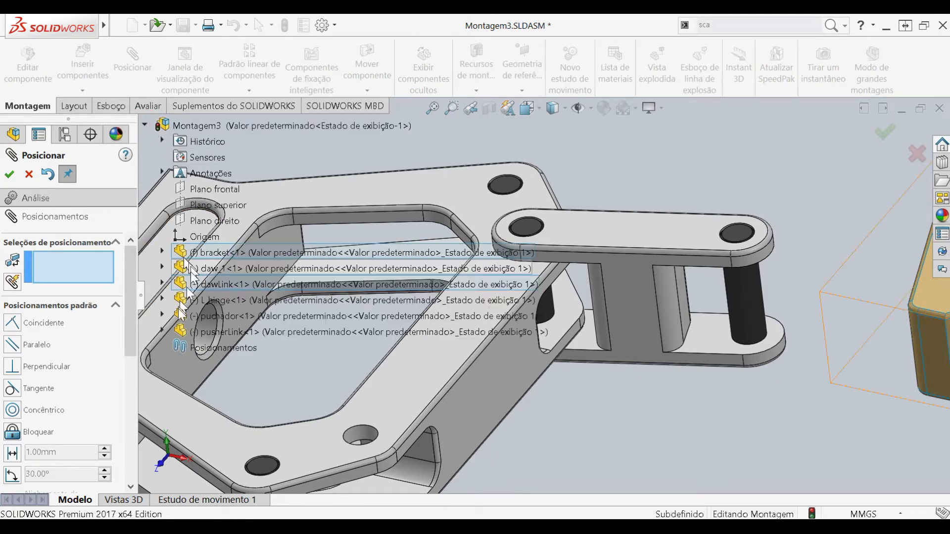
pyautogui.click(145, 125)
pyautogui.scroll(3, 636, 403)
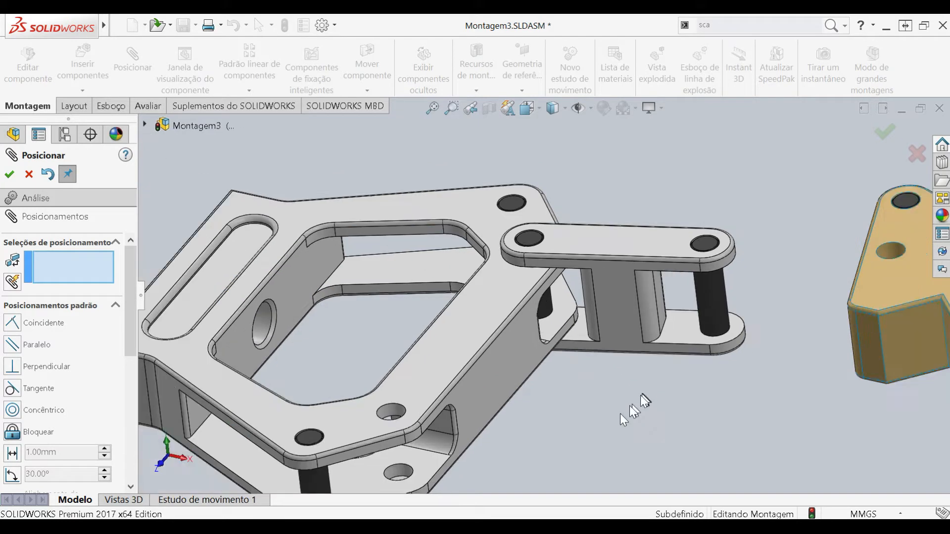
pyautogui.click(6, 178)
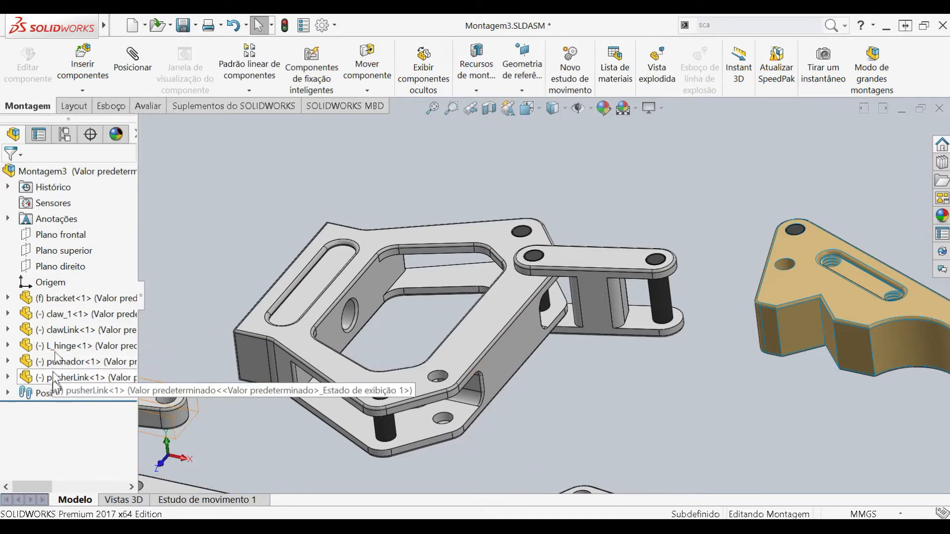
# Select the bracket, claw_1, clawLink, puchador and pusherLink components one by one to identify them in the model.
pyautogui.click(57, 298)
pyautogui.click(58, 314)
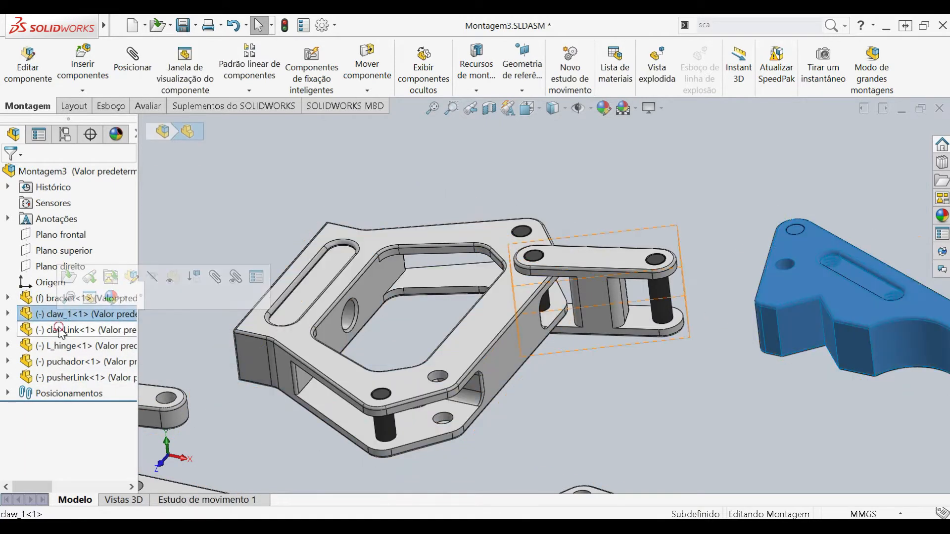
pyautogui.click(60, 330)
pyautogui.click(62, 361)
pyautogui.click(62, 377)
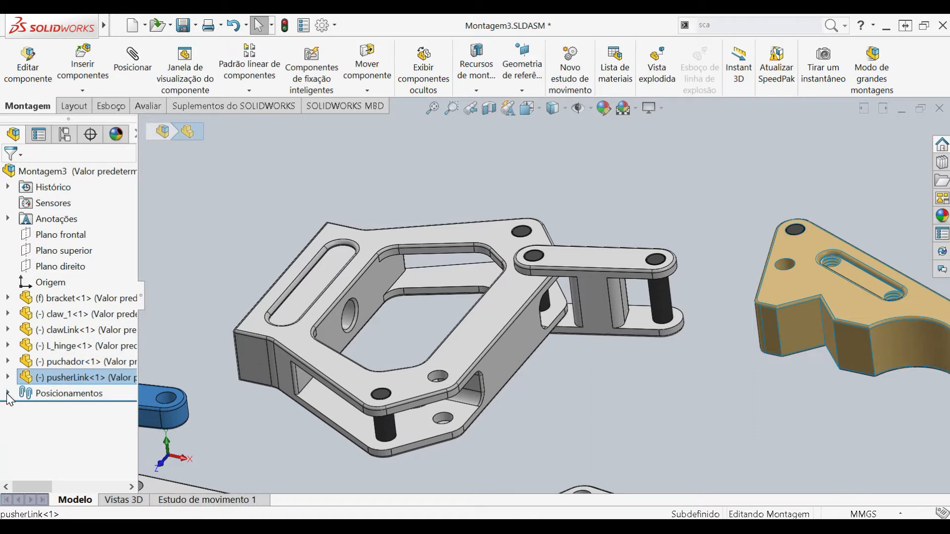
# Expand the assembly's mates and select the concentric and coincident mates in turn to examine the faces they join.
pyautogui.click(7, 394)
pyautogui.click(59, 410)
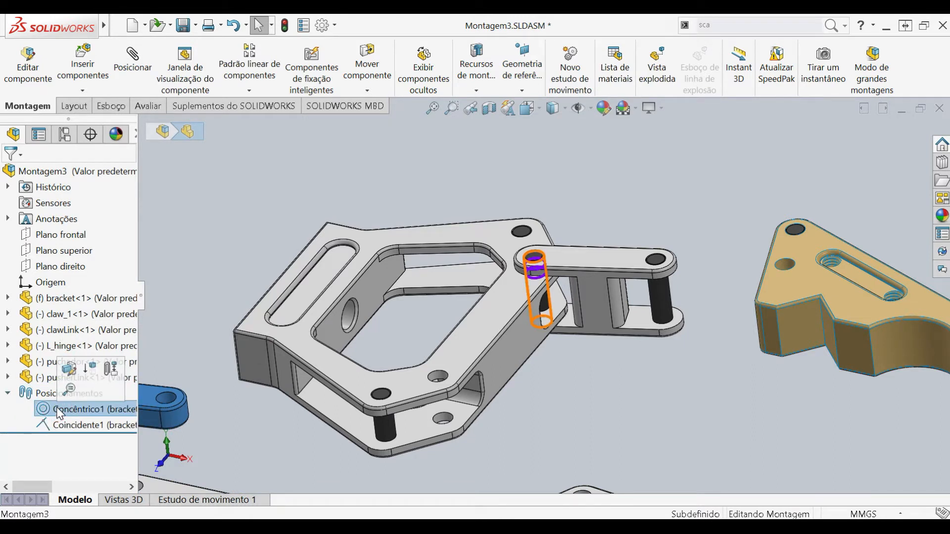
pyautogui.click(56, 426)
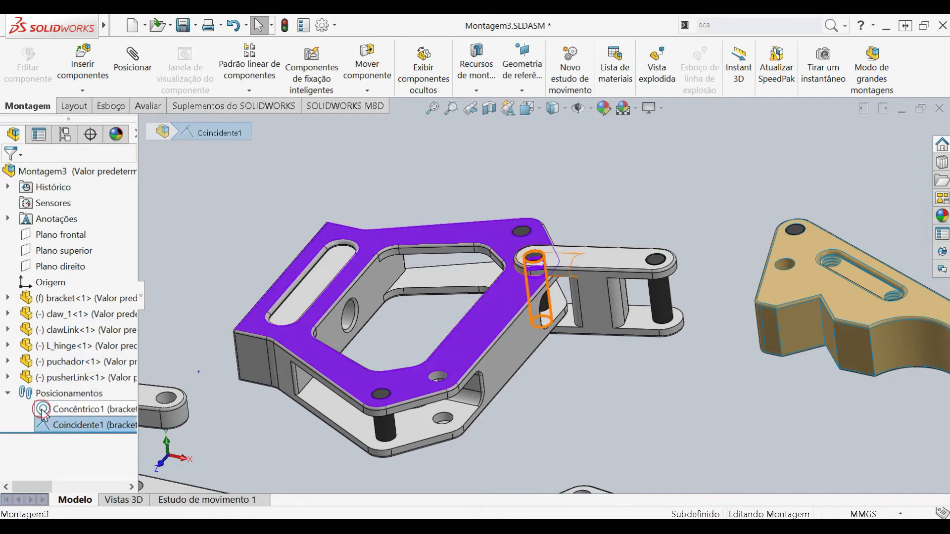
# Open the concentric mate's definition to examine its bracket and clawLink face selections, and close it.
pyautogui.click(43, 410)
pyautogui.click(47, 425)
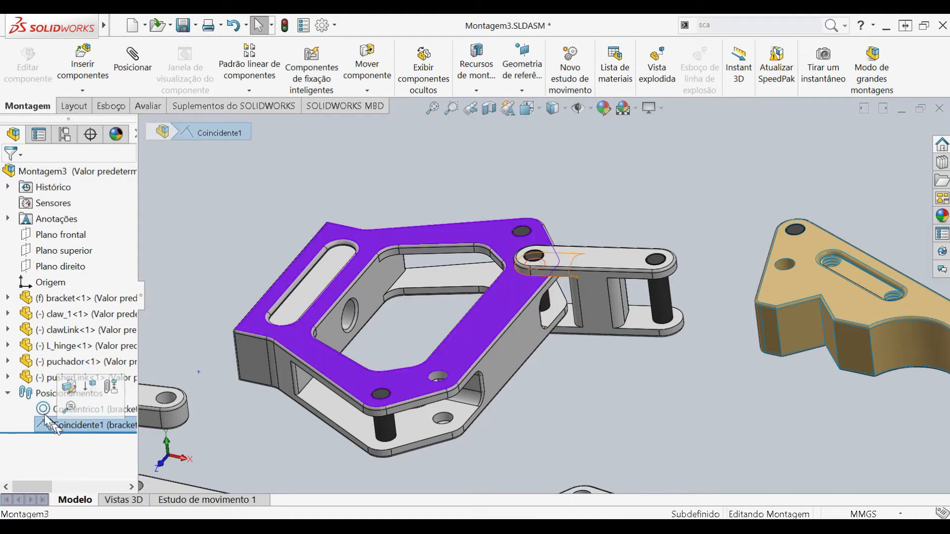
pyautogui.click(47, 409)
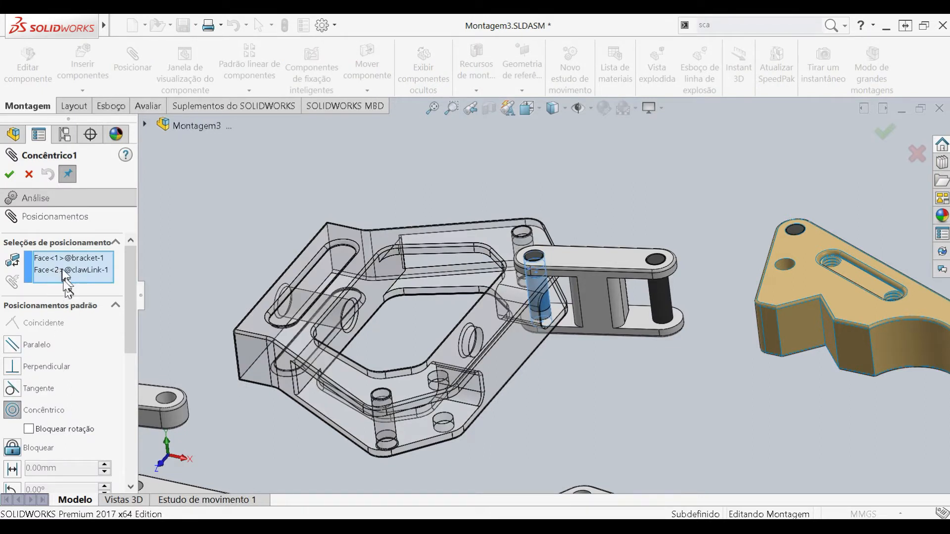
pyautogui.click(9, 174)
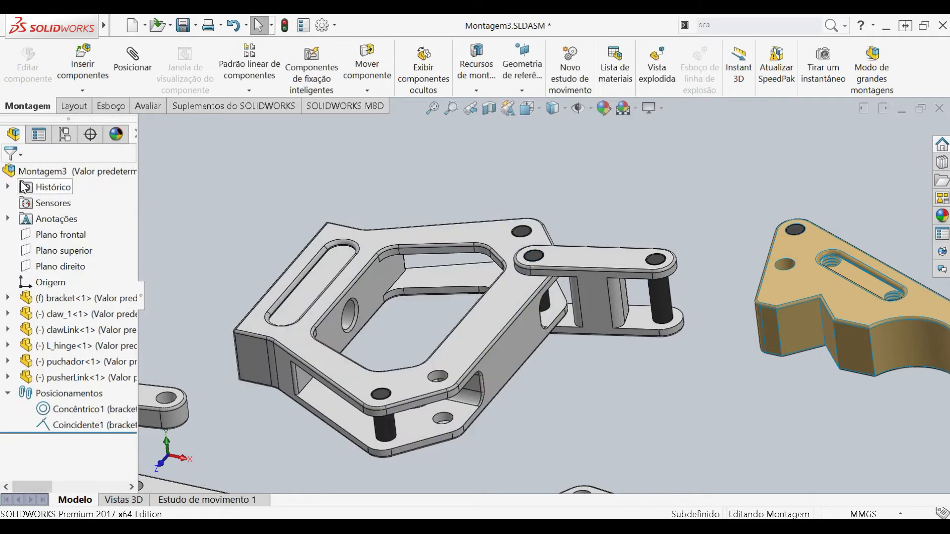
# Swing clawLink about its pin on the bracket to test its movement.
pyautogui.scroll(5, 620, 432)
pyautogui.moveTo(625, 376); pyautogui.dragTo(568, 277, button='middle')
pyautogui.moveTo(568, 277); pyautogui.dragTo(595, 320)
pyautogui.moveTo(592, 364); pyautogui.dragTo(569, 336, button='middle')
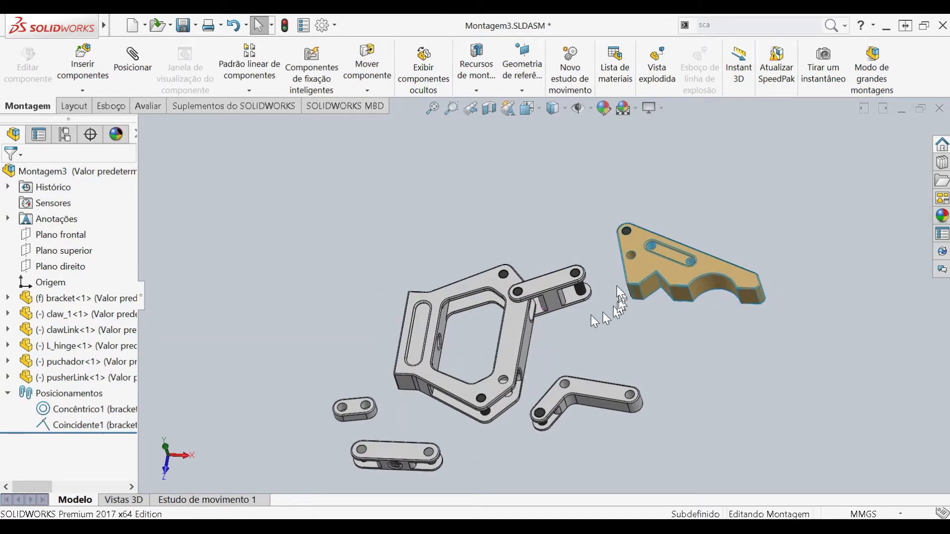
# Add a concentric mate between the pin at clawLink's free end and the unfilled round hole in claw_1.
pyautogui.scroll(-2, 613, 286)
pyautogui.scroll(-1, 613, 286)
pyautogui.click(133, 67)
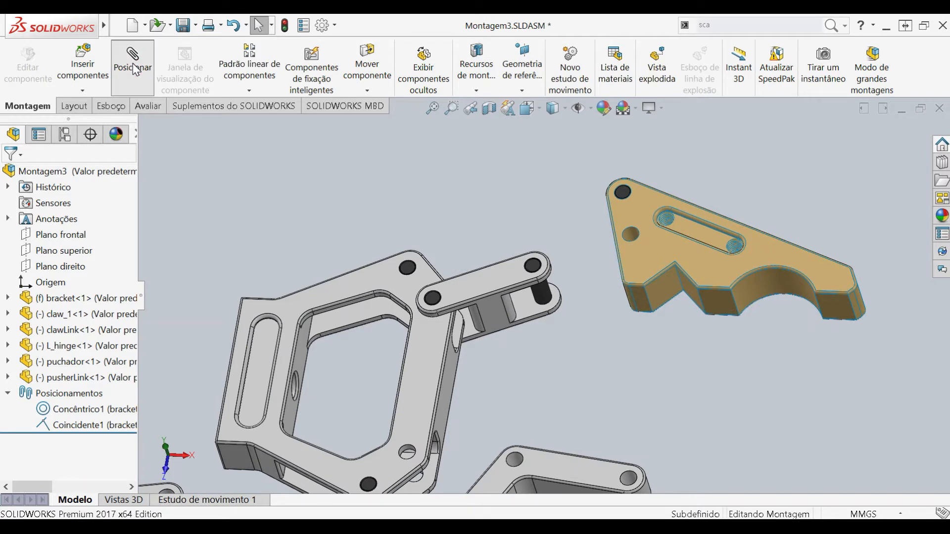
pyautogui.click(545, 301)
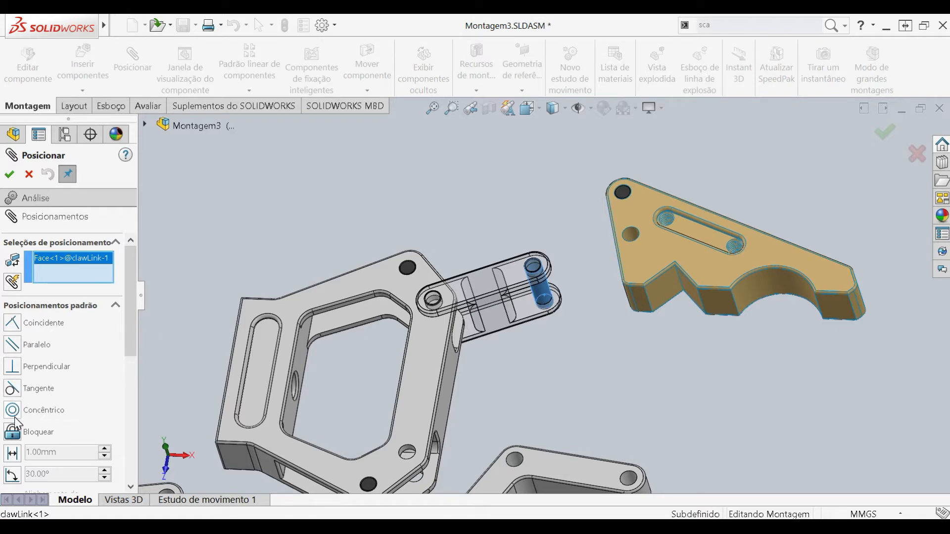
pyautogui.scroll(-3, 573, 258)
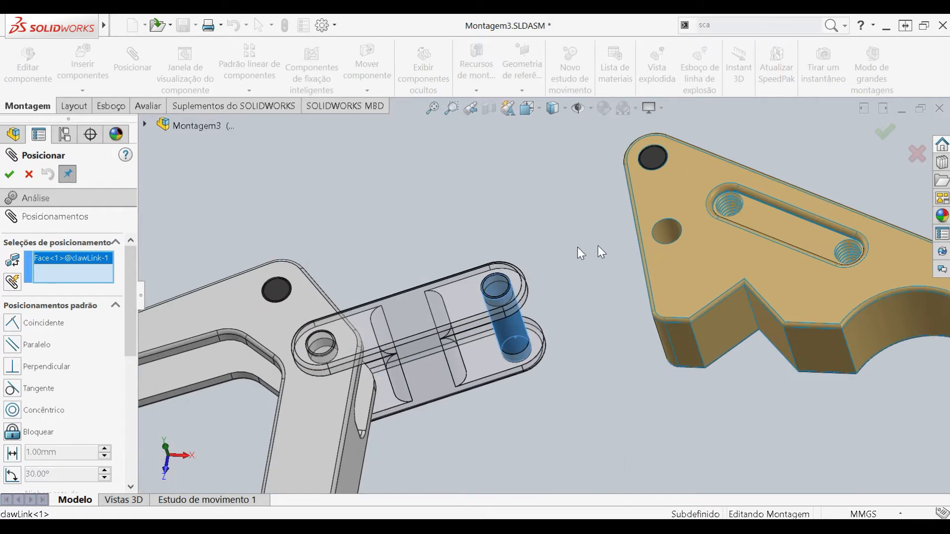
pyautogui.click(670, 236)
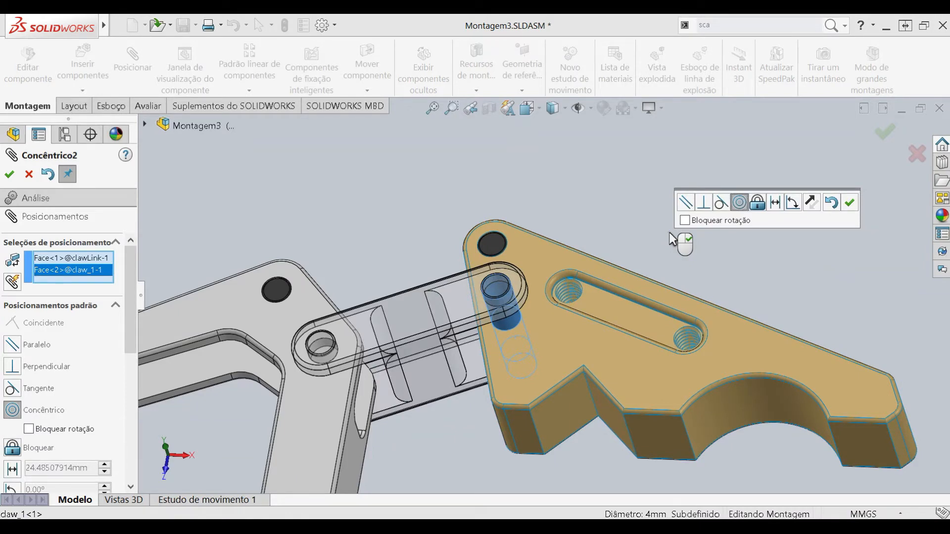
pyautogui.rightClick(671, 239)
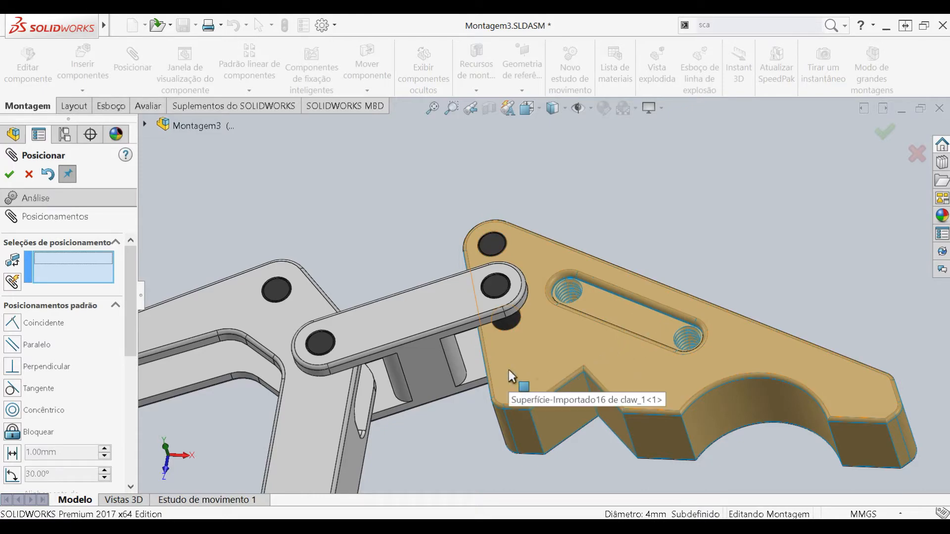
# Add a coincident mate between claw_1's top face and the inner face of clawLink's upper plate.
pyautogui.click(523, 402)
pyautogui.moveTo(523, 403); pyautogui.dragTo(487, 370, button='middle')
pyautogui.click(481, 385)
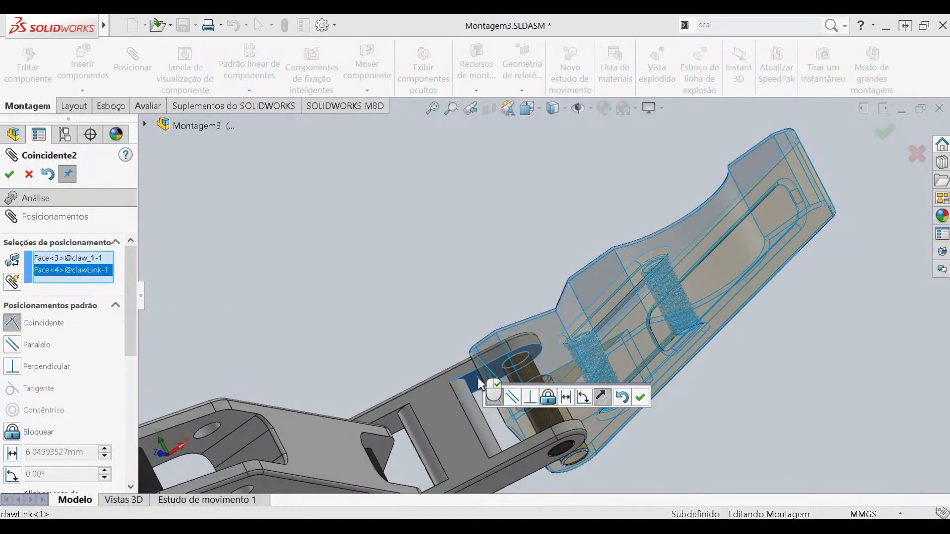
pyautogui.rightClick(481, 385)
# Swing claw_1 about the clawLink pin to test its movement.
pyautogui.scroll(2, 489, 337)
pyautogui.moveTo(490, 332); pyautogui.dragTo(499, 391, button='middle')
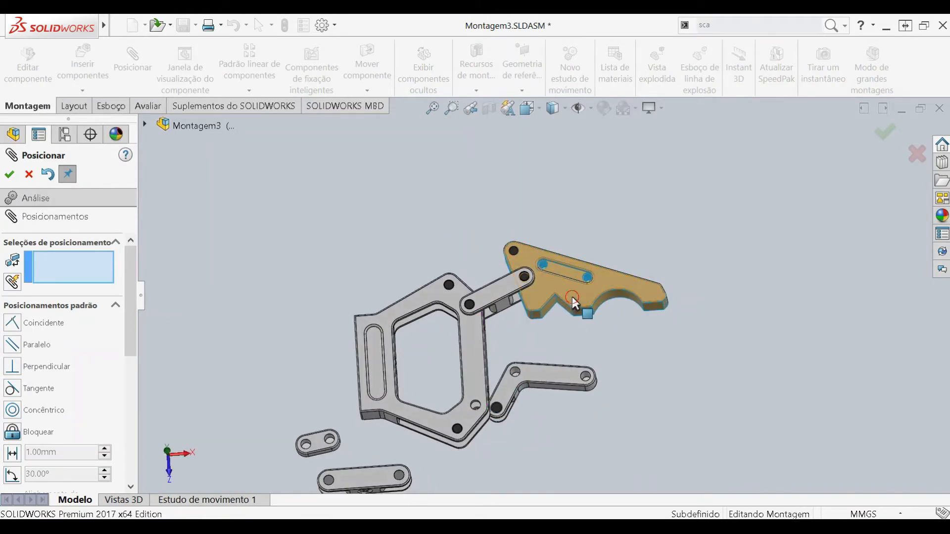
pyautogui.click(560, 254)
pyautogui.moveTo(561, 254); pyautogui.dragTo(577, 275)
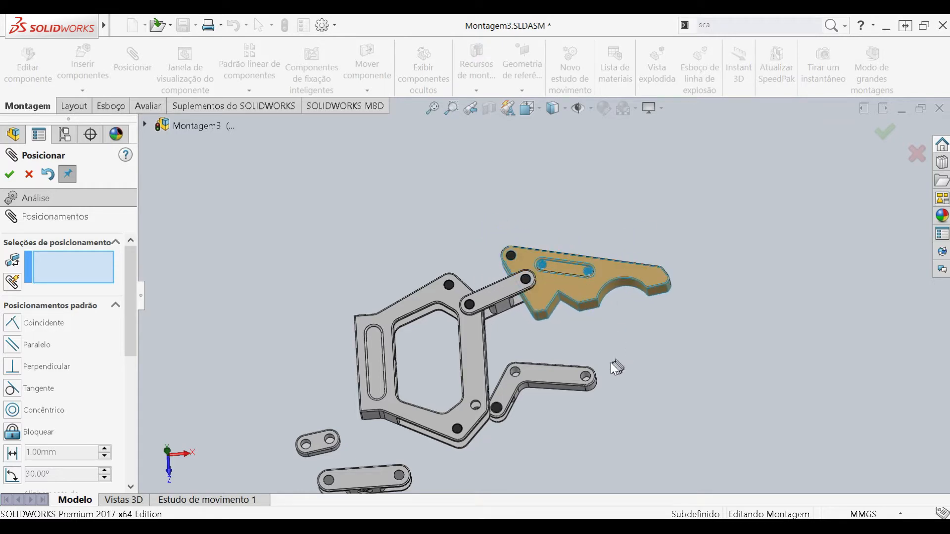
# Add a concentric mate between L_hinge's corner hole and the bracket pin beside clawLink.
pyautogui.scroll(-6, 515, 369)
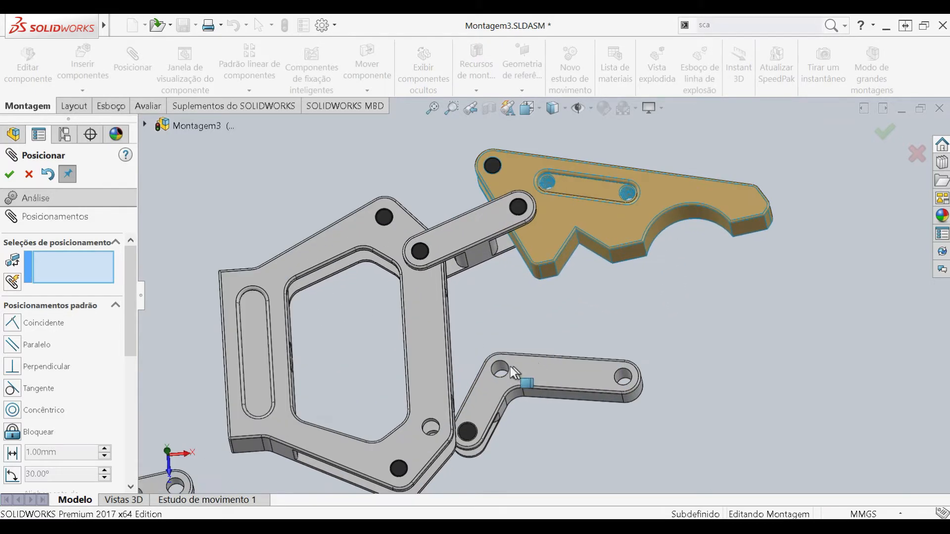
pyautogui.click(497, 357)
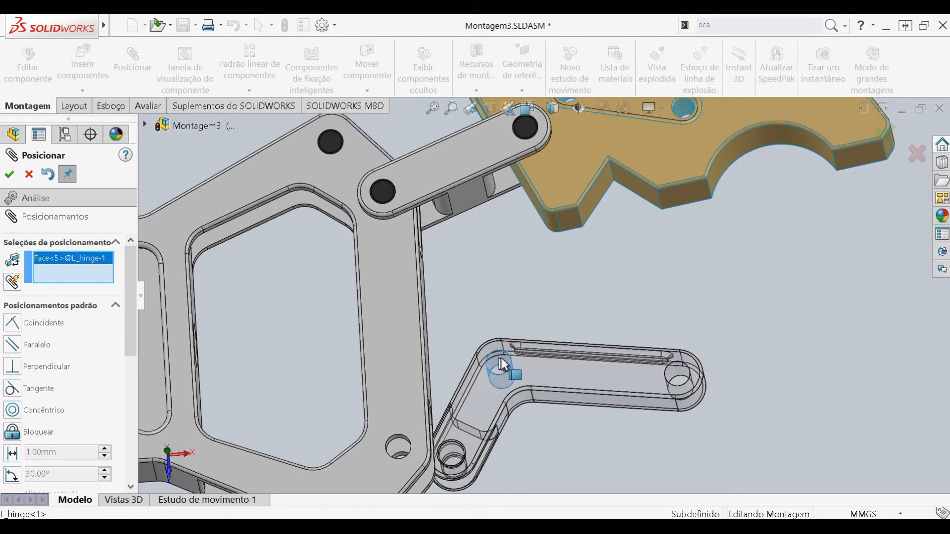
pyautogui.moveTo(305, 205); pyautogui.dragTo(316, 159, button='middle')
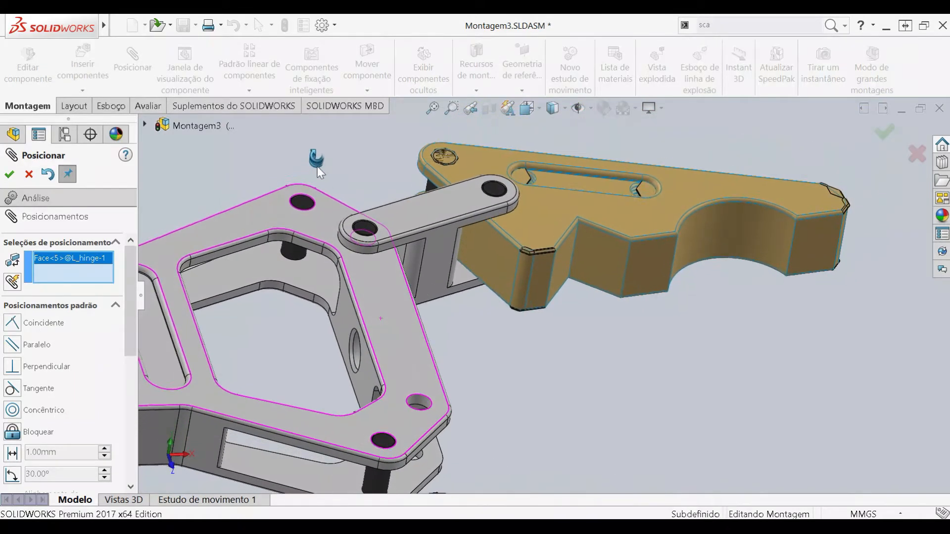
pyautogui.click(300, 257)
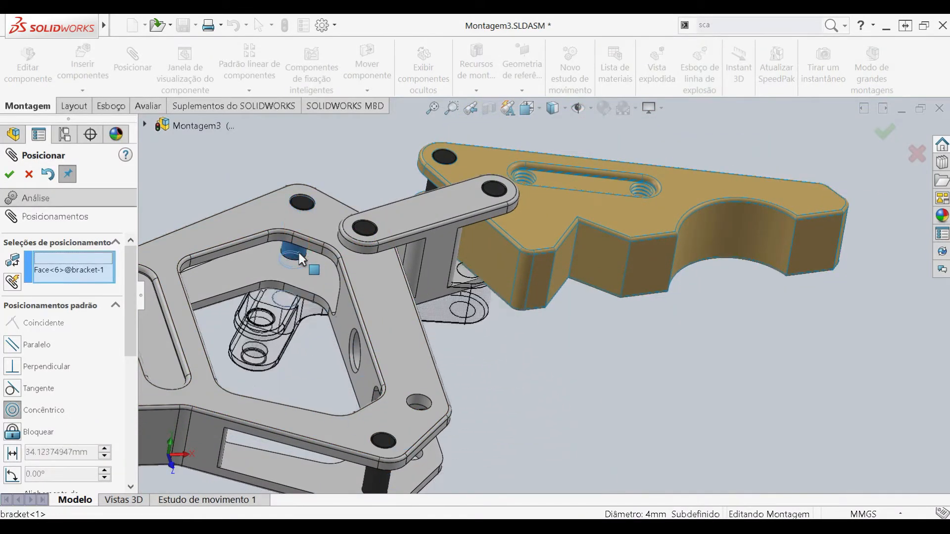
pyautogui.rightClick(300, 254)
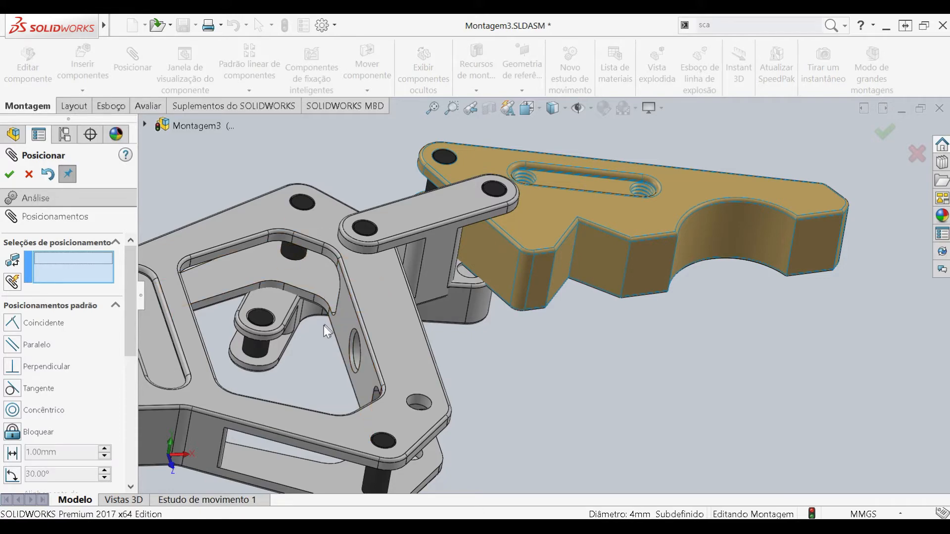
pyautogui.moveTo(304, 331); pyautogui.dragTo(327, 296, button='middle')
pyautogui.scroll(-3, 330, 290)
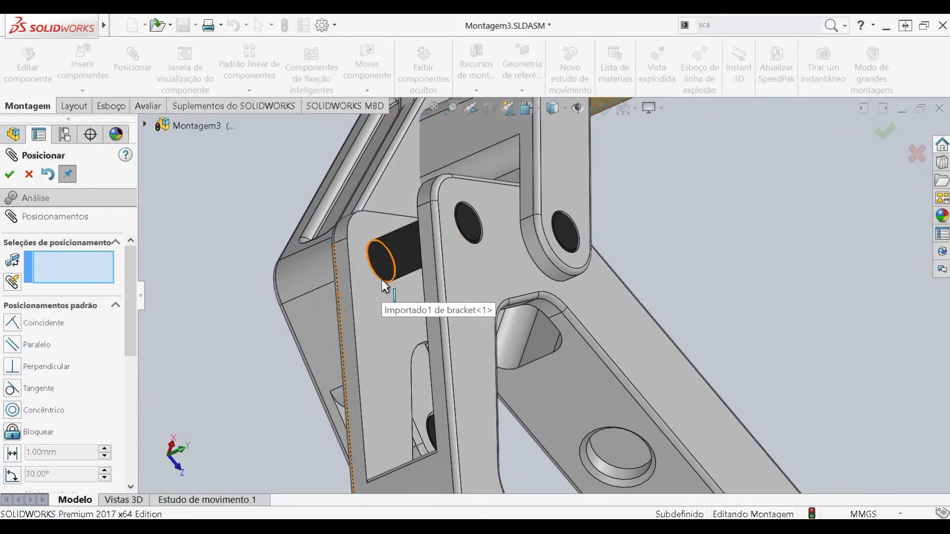
pyautogui.click(378, 278)
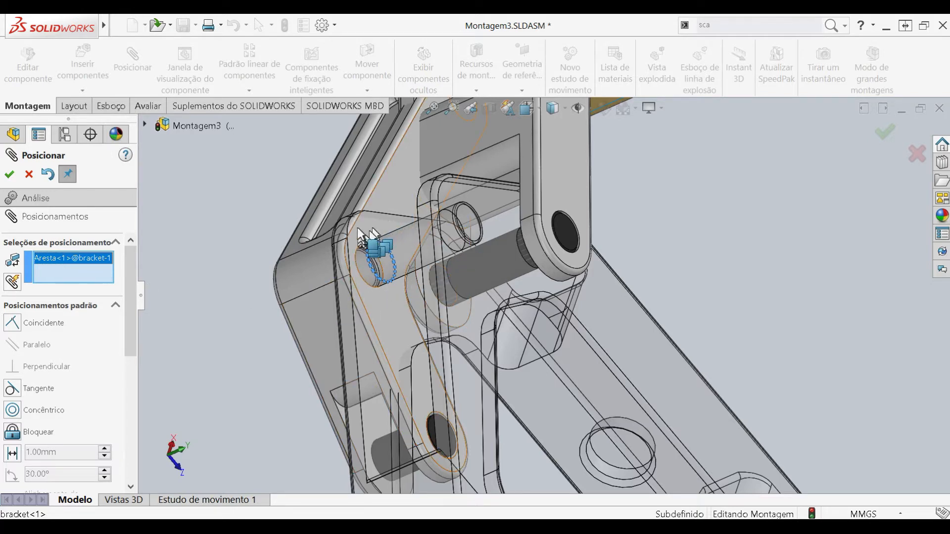
pyautogui.scroll(5, 360, 233)
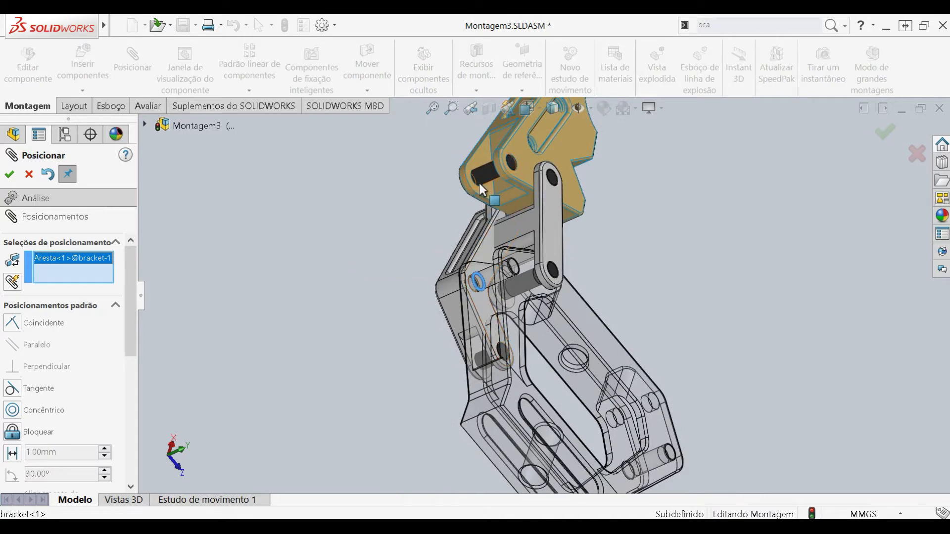
pyautogui.click(476, 182)
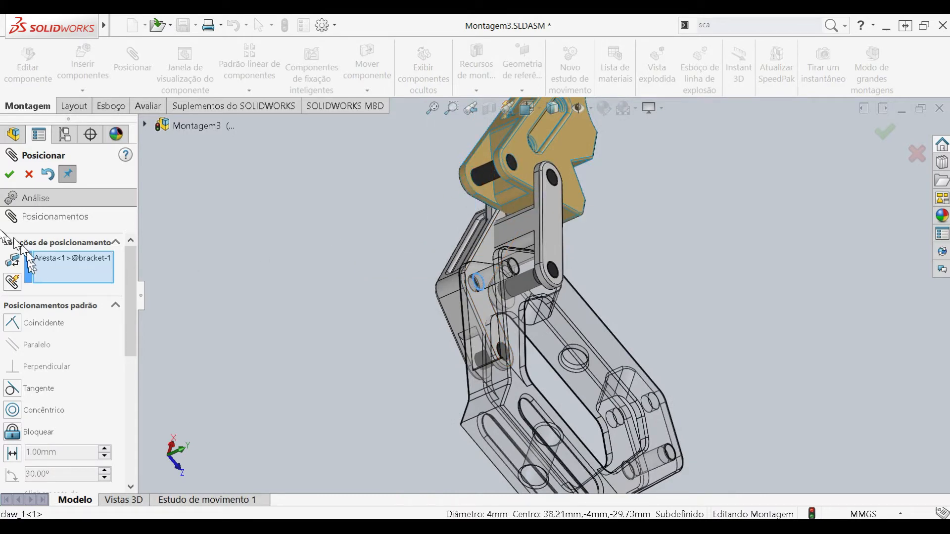
pyautogui.click(31, 175)
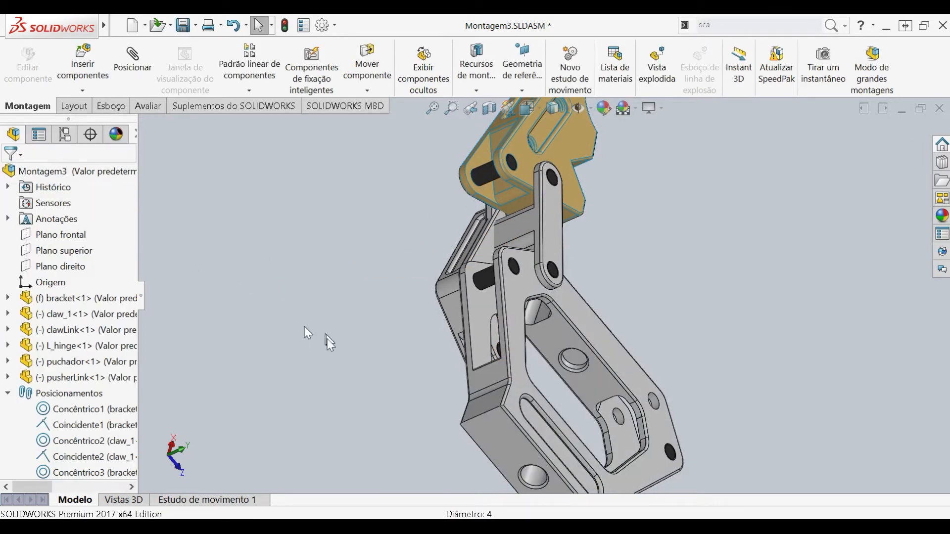
pyautogui.moveTo(317, 342); pyautogui.dragTo(484, 367, button='middle')
pyautogui.scroll(-3, 428, 289)
pyautogui.moveTo(532, 315)
pyautogui.mouseDown(button='middle')
pyautogui.moveTo(525, 302)
pyautogui.moveTo(543, 308)
pyautogui.mouseUp(button='middle')
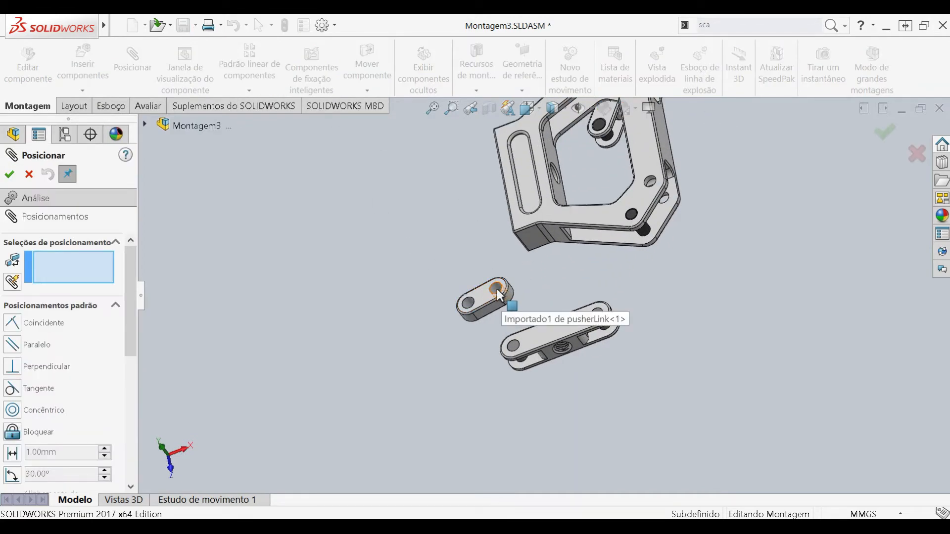
pyautogui.click(499, 294)
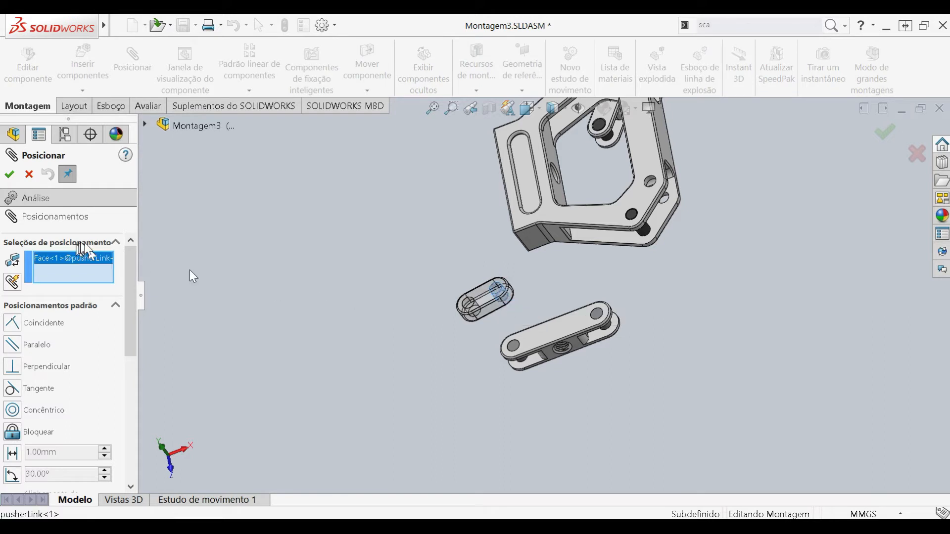
pyautogui.press('Delete')
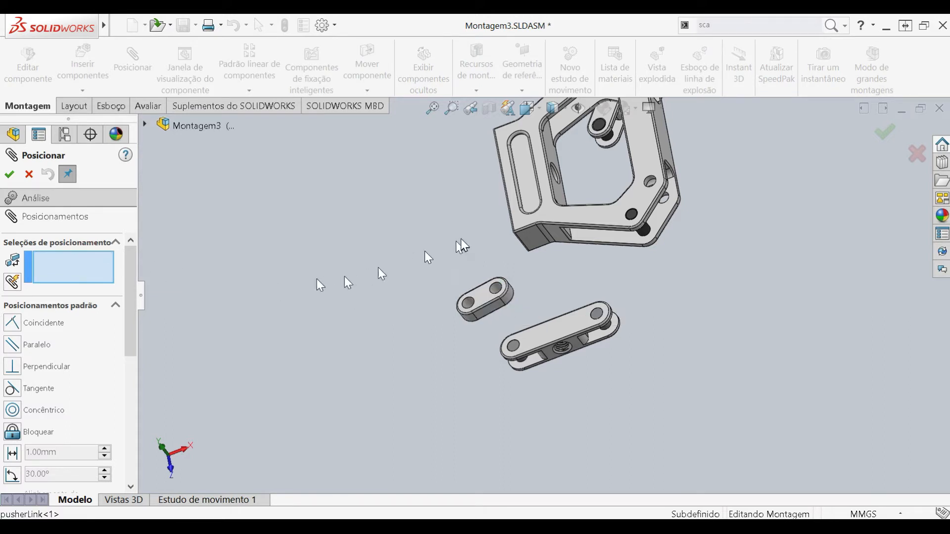
pyautogui.scroll(-5, 465, 260)
pyautogui.click(520, 321)
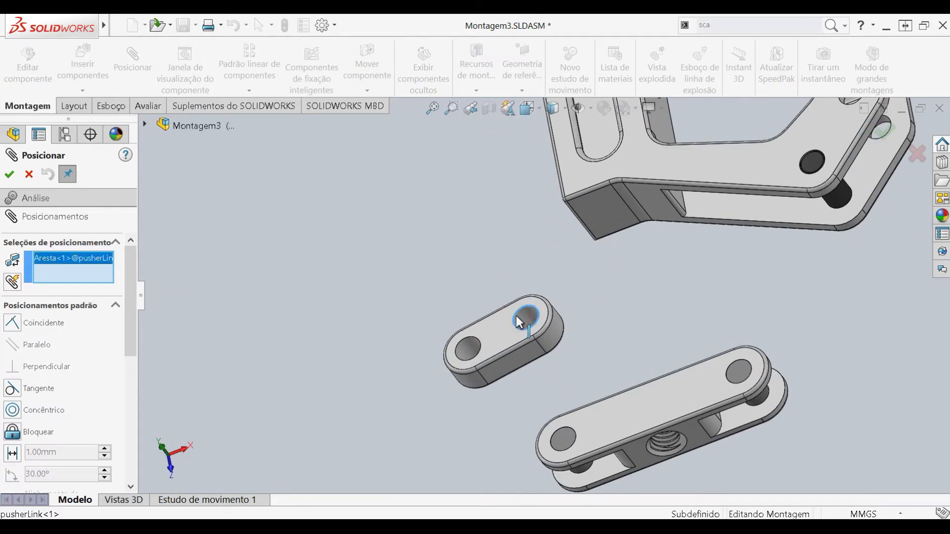
pyautogui.scroll(6, 524, 319)
pyautogui.scroll(-6, 525, 316)
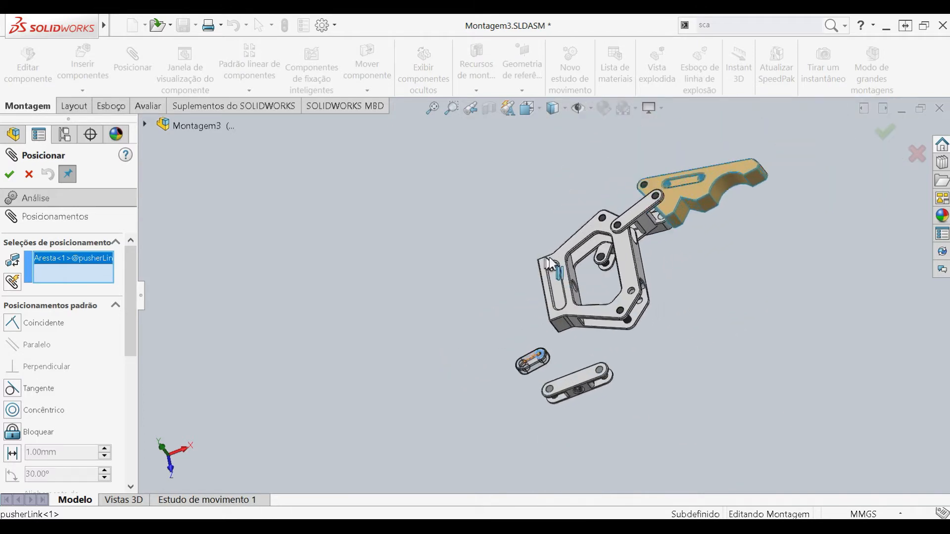
# Move L_hinge out of the bracket, up along the pin axis to above the top plate.
pyautogui.moveTo(625, 204); pyautogui.dragTo(577, 234, button='middle')
pyautogui.scroll(-2, 633, 286)
pyautogui.moveTo(632, 287)
pyautogui.mouseDown(button='middle')
pyautogui.moveTo(624, 270)
pyautogui.moveTo(630, 279)
pyautogui.mouseUp(button='middle')
pyautogui.click(624, 271)
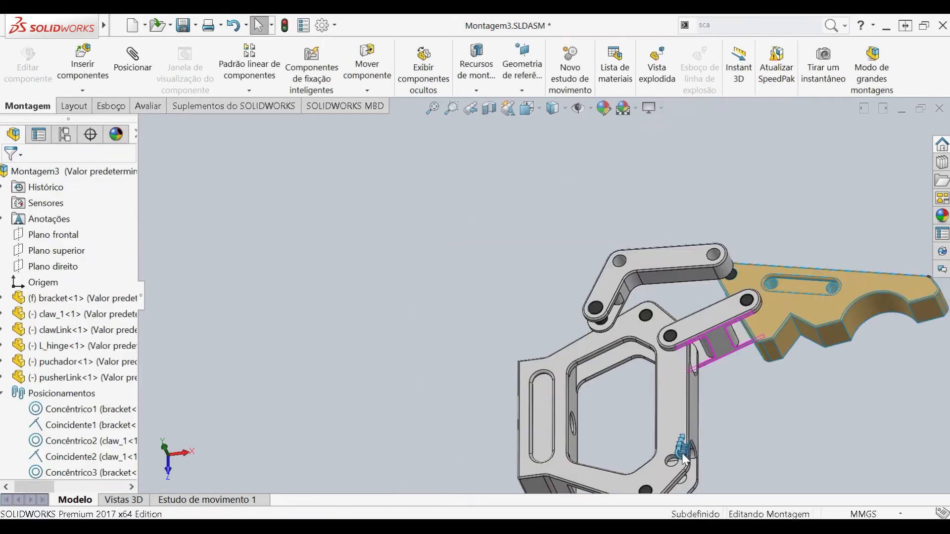
pyautogui.moveTo(659, 347); pyautogui.dragTo(536, 206, button='middle')
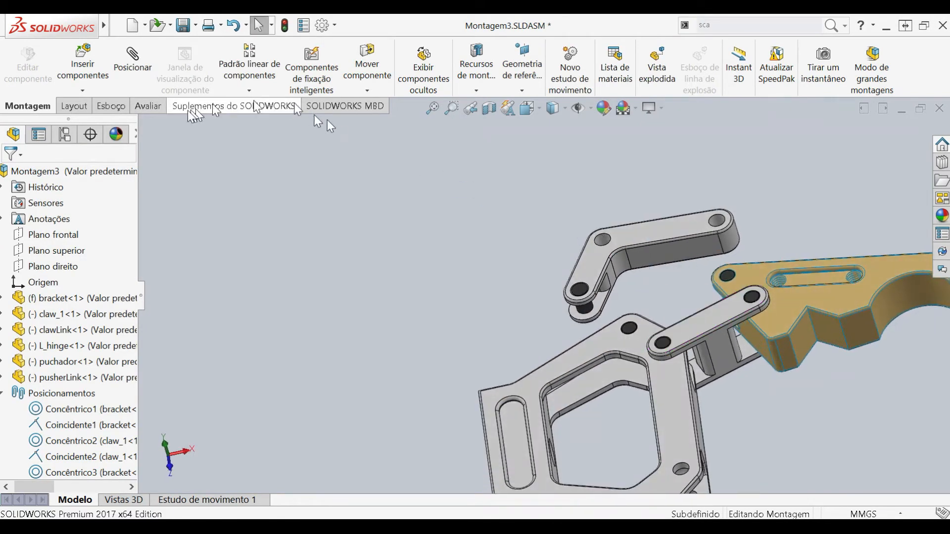
# With L_hinge above the bracket, mate its corner hole concentric with the bracket pin beside clawLink again.
pyautogui.click(132, 57)
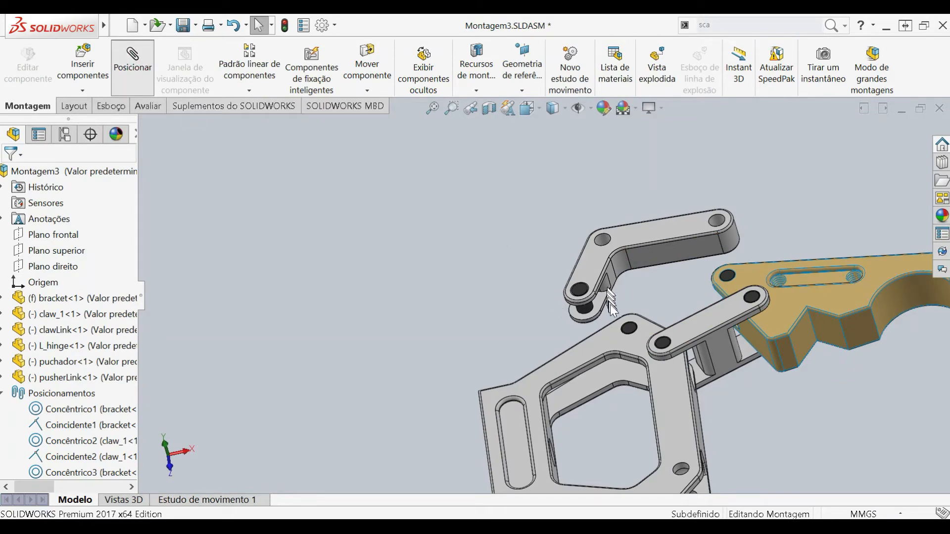
pyautogui.scroll(-3, 614, 279)
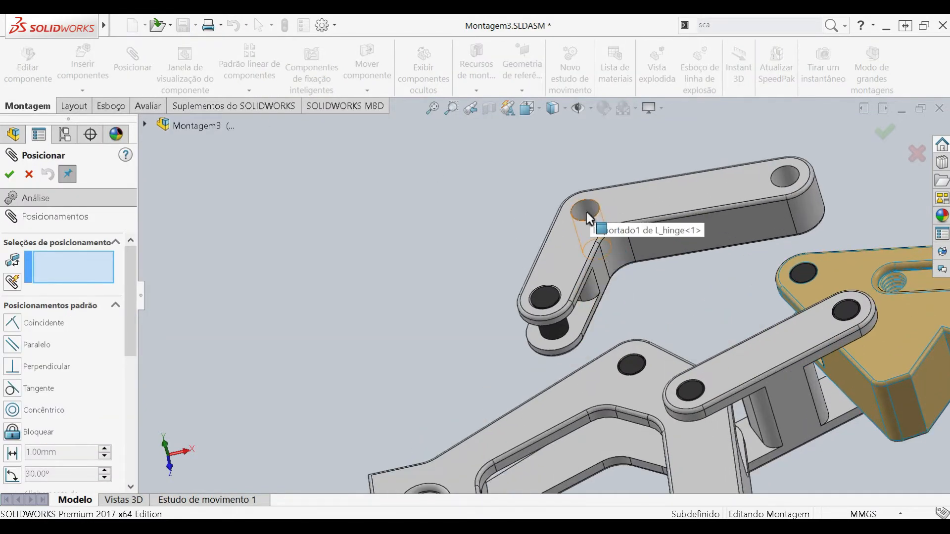
pyautogui.click(588, 214)
pyautogui.moveTo(591, 277); pyautogui.dragTo(564, 426, button='middle')
pyautogui.click(506, 400)
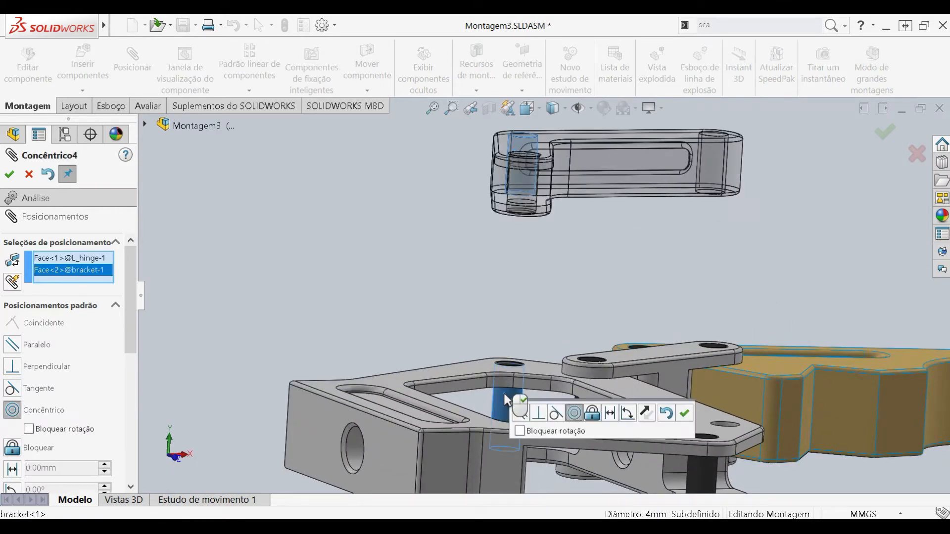
pyautogui.press('Return')
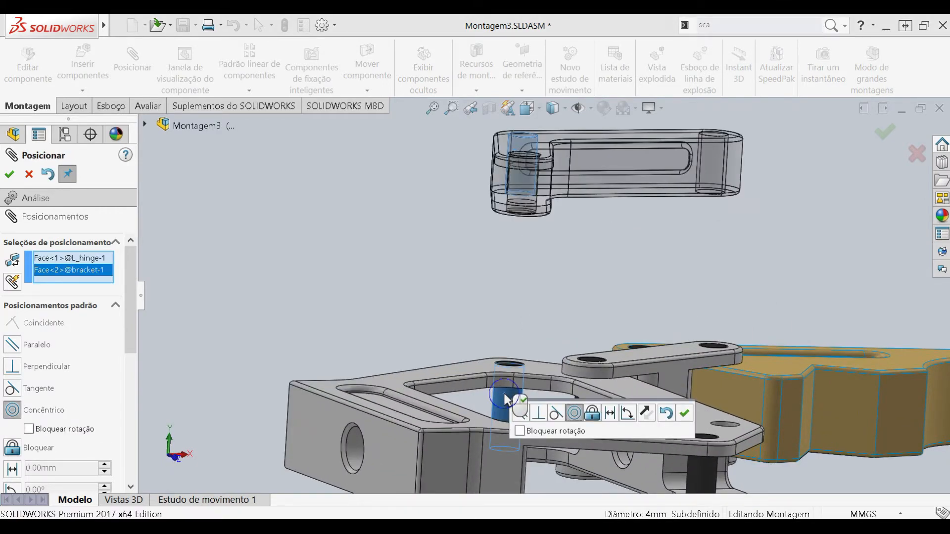
# Add a coincident mate between L_hinge's broad outer face and the inner face of the bracket's plate.
pyautogui.moveTo(517, 250); pyautogui.dragTo(500, 317, button='middle')
pyautogui.click(638, 181)
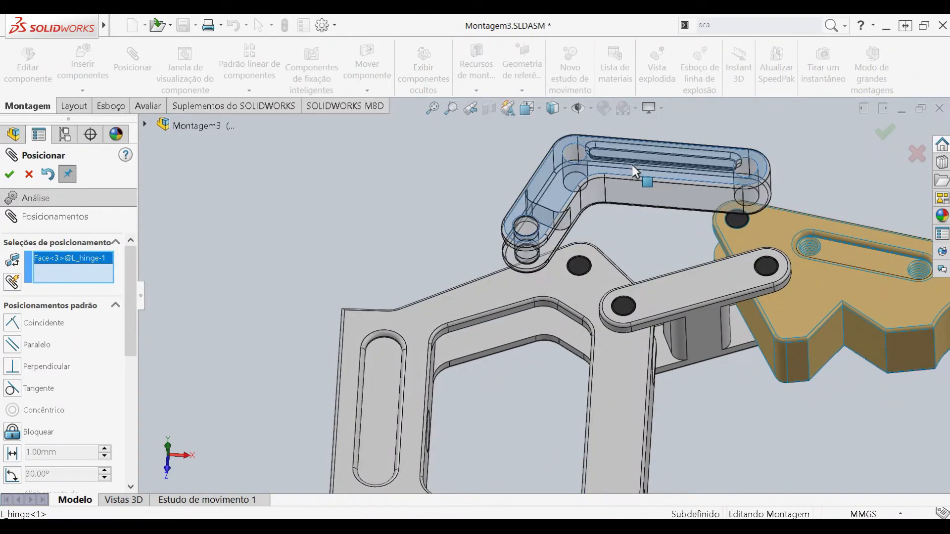
pyautogui.hotkey('ctrl', '8')
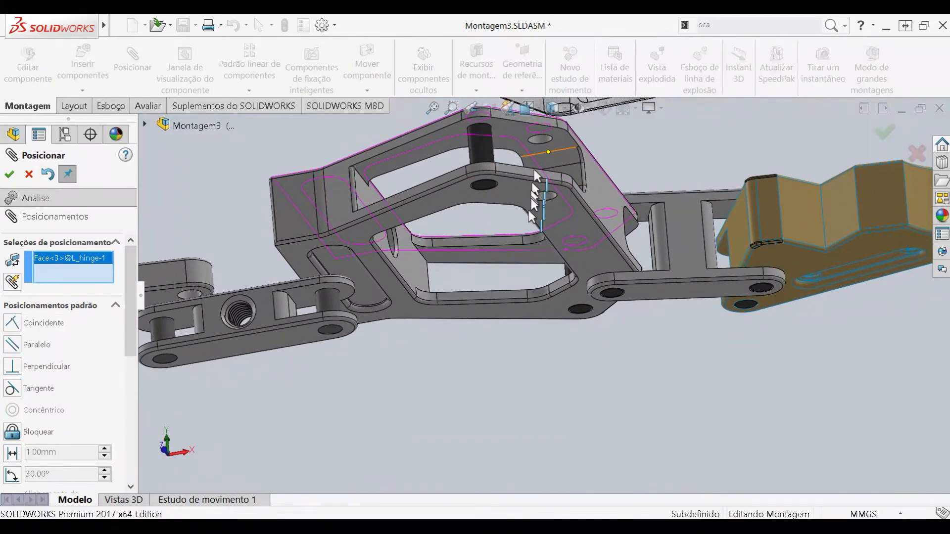
pyautogui.click(517, 256)
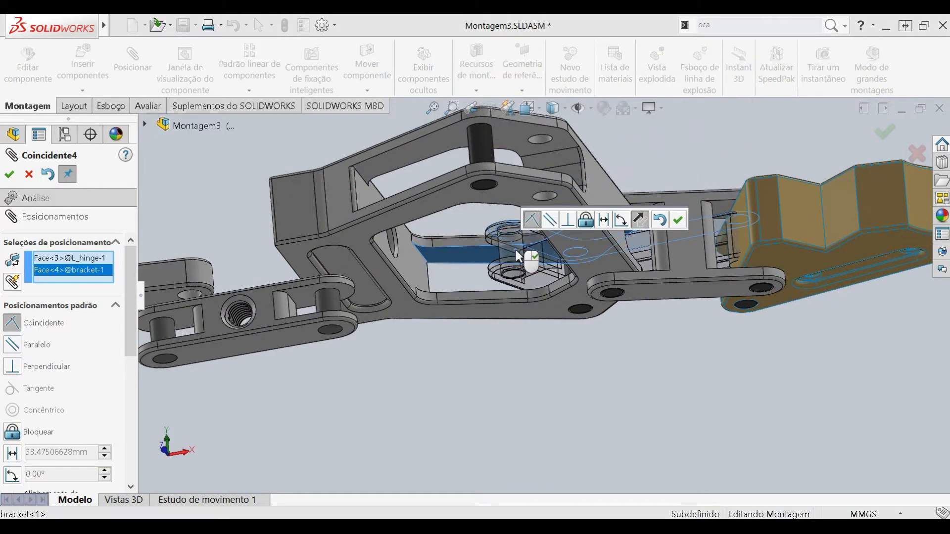
pyautogui.rightClick(516, 251)
# Swing L_hinge outside the bracket and mate its free end hole concentric with the claw_1 pin.
pyautogui.scroll(2, 516, 256)
pyautogui.moveTo(516, 258); pyautogui.dragTo(497, 480, button='middle')
pyautogui.moveTo(659, 181); pyautogui.dragTo(666, 106)
pyautogui.click(772, 159)
pyautogui.scroll(2, 772, 158)
pyautogui.scroll(-4, 694, 183)
pyautogui.moveTo(682, 191); pyautogui.dragTo(708, 208, button='middle')
pyautogui.click(576, 161)
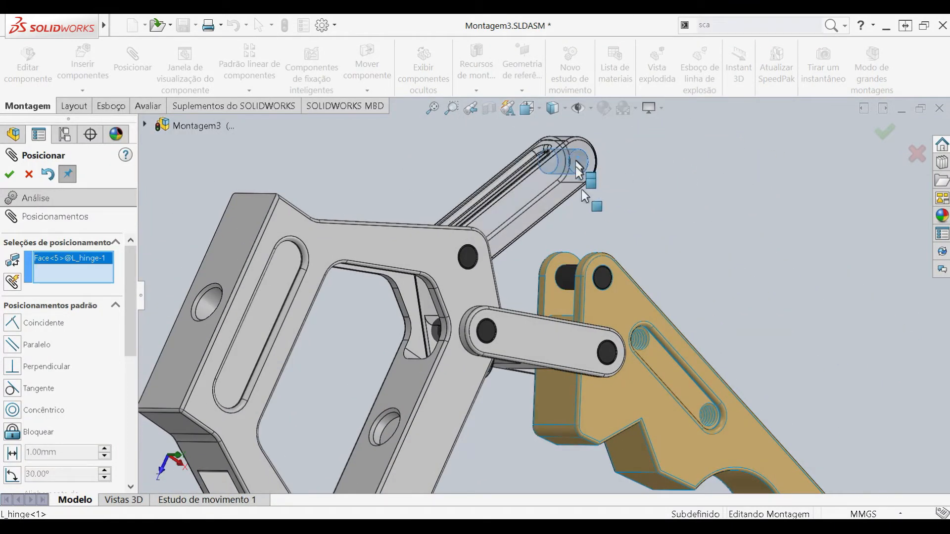
pyautogui.click(566, 276)
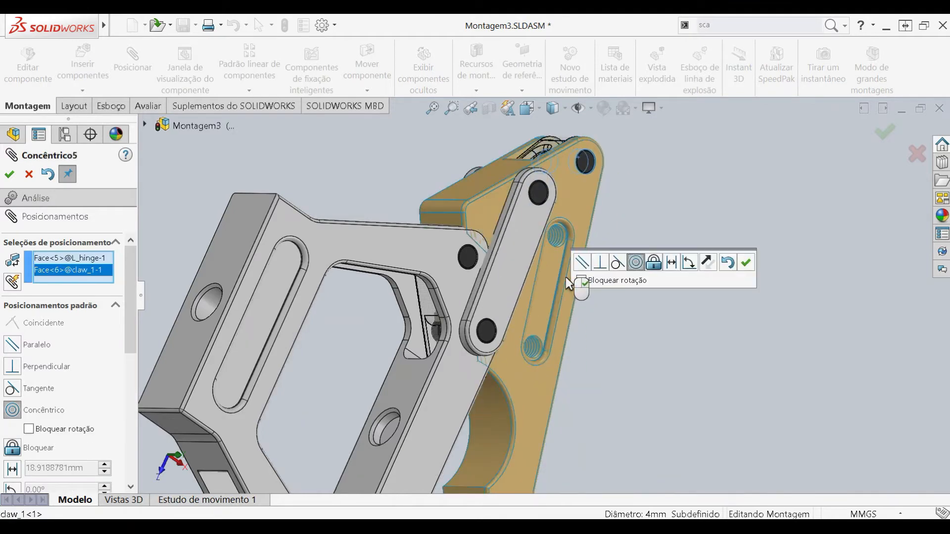
pyautogui.press('Return')
# Swing claw_1 outward from the bracket to test the movement of the linked parts.
pyautogui.scroll(2, 520, 328)
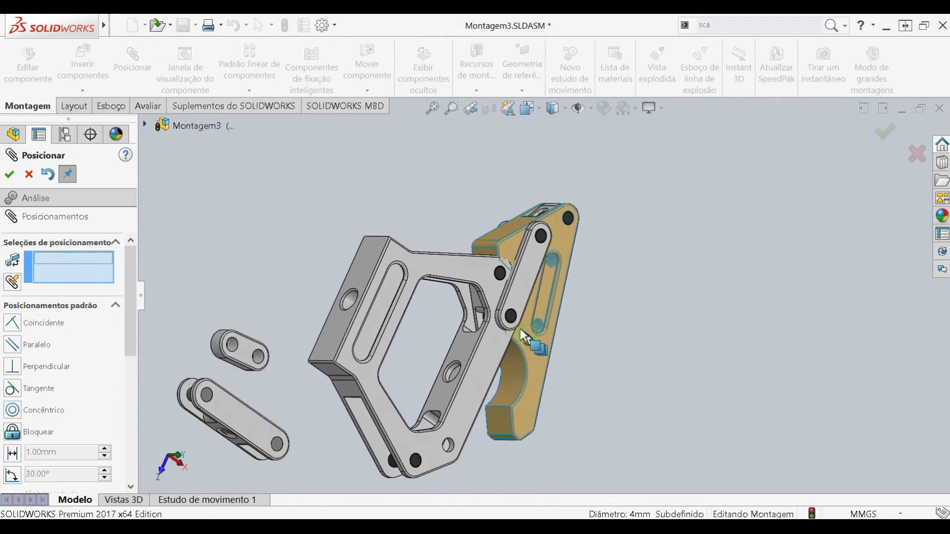
pyautogui.moveTo(521, 329); pyautogui.dragTo(497, 309, button='middle')
pyautogui.moveTo(539, 379); pyautogui.dragTo(581, 369)
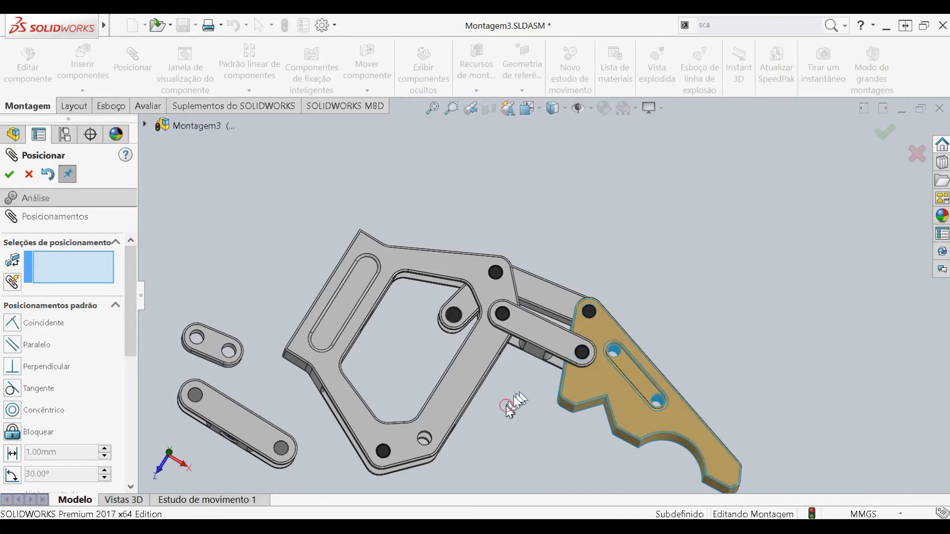
# Add a concentric mate between pusherLink's end hole and the L_hinge pin inside the bracket opening.
pyautogui.moveTo(495, 347)
pyautogui.mouseDown(button='middle')
pyautogui.moveTo(503, 323)
pyautogui.moveTo(507, 337)
pyautogui.mouseUp(button='middle')
pyautogui.scroll(-5, 321, 339)
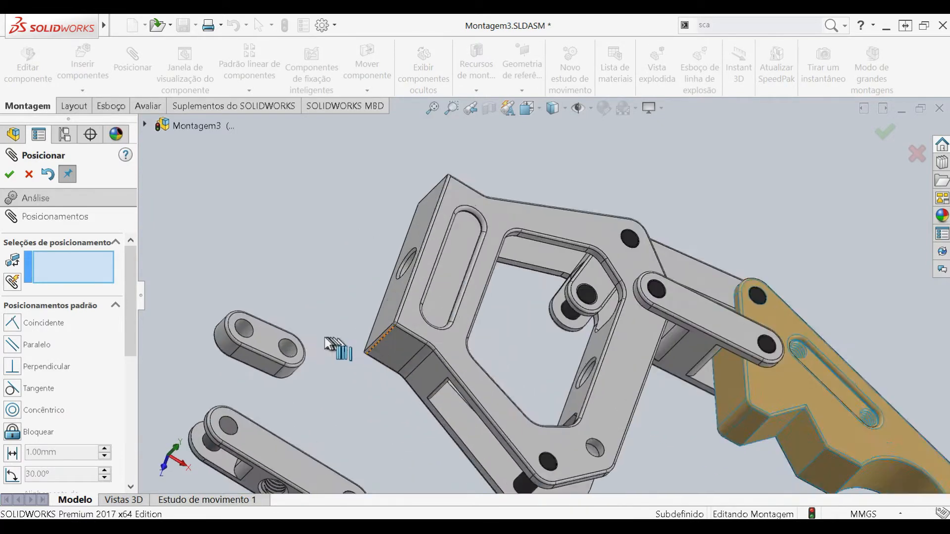
pyautogui.click(298, 352)
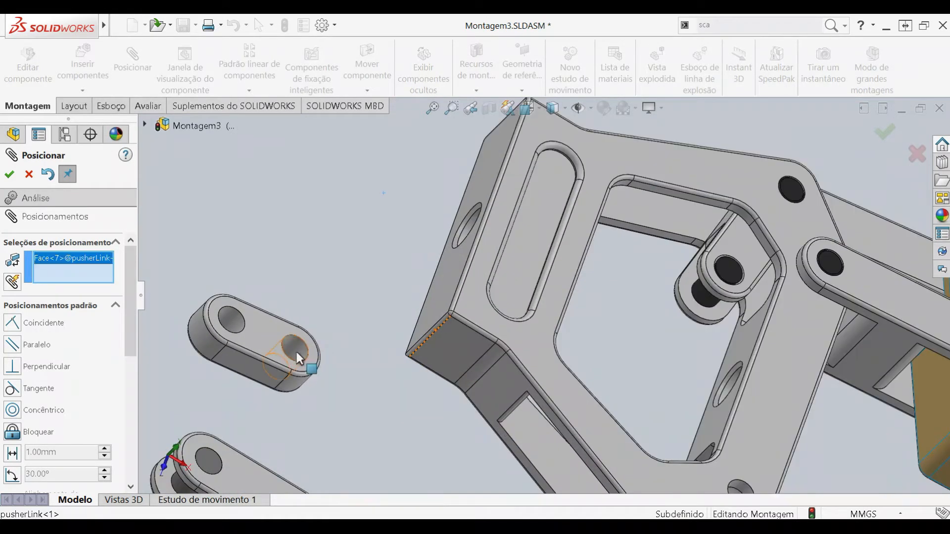
pyautogui.click(709, 297)
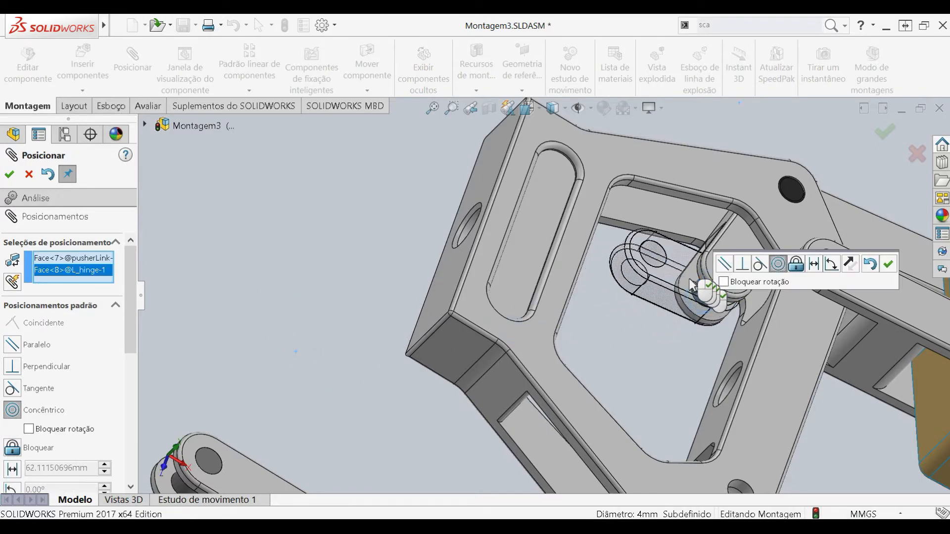
pyautogui.press('Return')
# Make pusherLink's flat face coincident with L_hinge's inner face and finish mating.
pyautogui.click(678, 272)
pyautogui.moveTo(679, 272); pyautogui.dragTo(687, 22, button='middle')
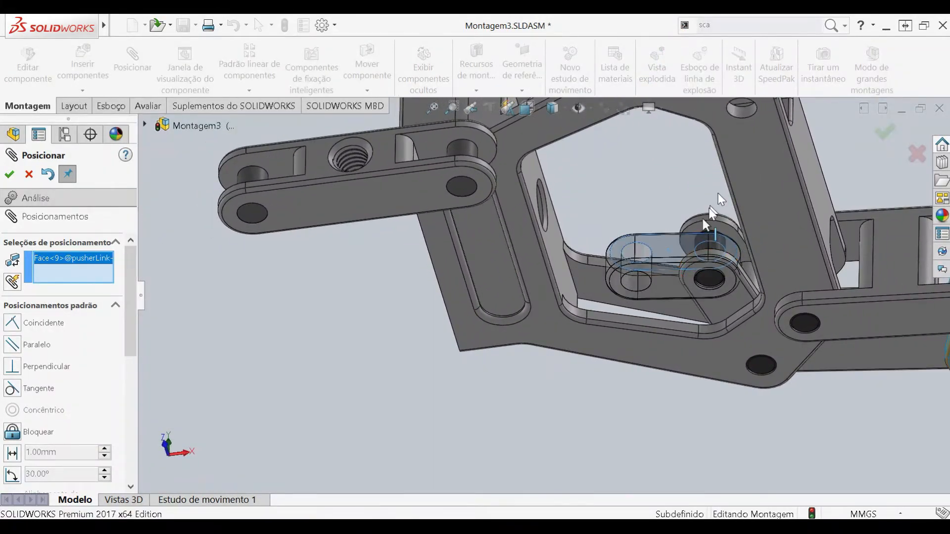
pyautogui.click(696, 231)
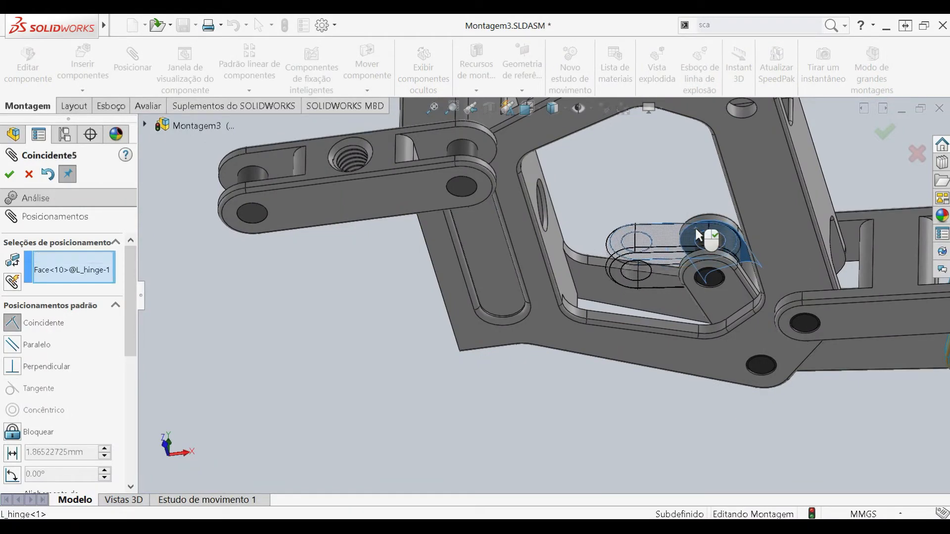
pyautogui.rightClick(696, 229)
pyautogui.scroll(2, 695, 228)
pyautogui.moveTo(692, 242)
pyautogui.mouseDown(button='middle')
pyautogui.moveTo(650, 414)
pyautogui.moveTo(658, 272)
pyautogui.moveTo(616, 322)
pyautogui.moveTo(742, 277)
pyautogui.moveTo(690, 233)
pyautogui.mouseUp(button='middle')
pyautogui.scroll(-3, 661, 238)
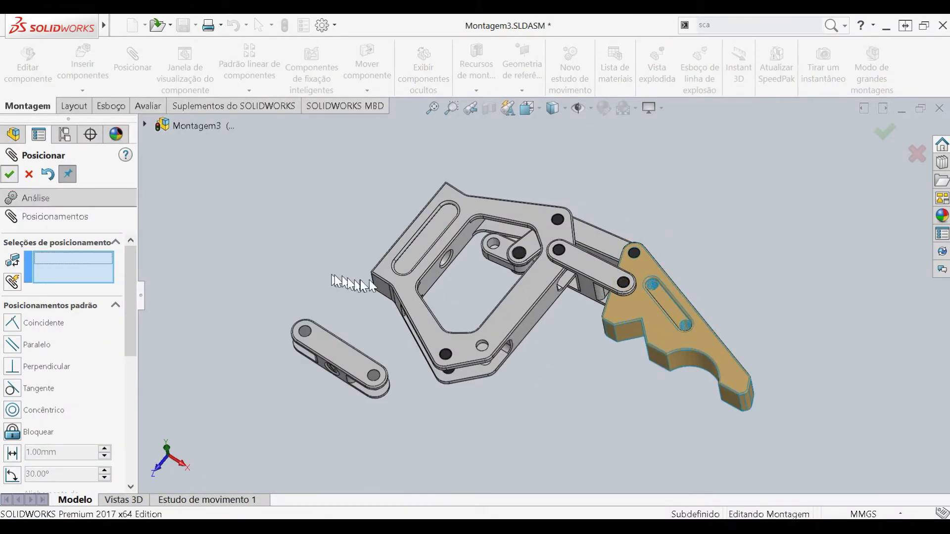
pyautogui.press('Escape')
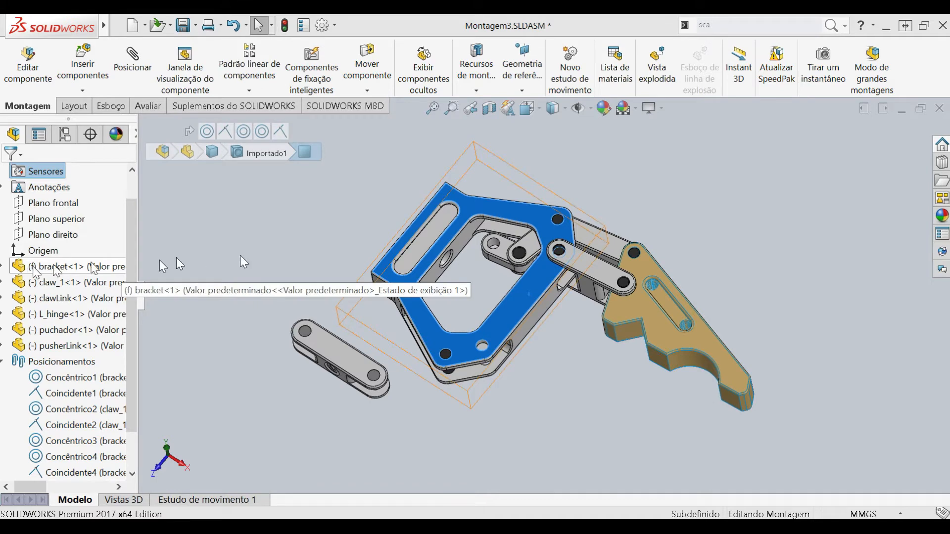
# Mirror claw_1, clawLink, L_hinge and pusherLink about the bracket's front plane (Plano frontal).
pyautogui.click(2, 267)
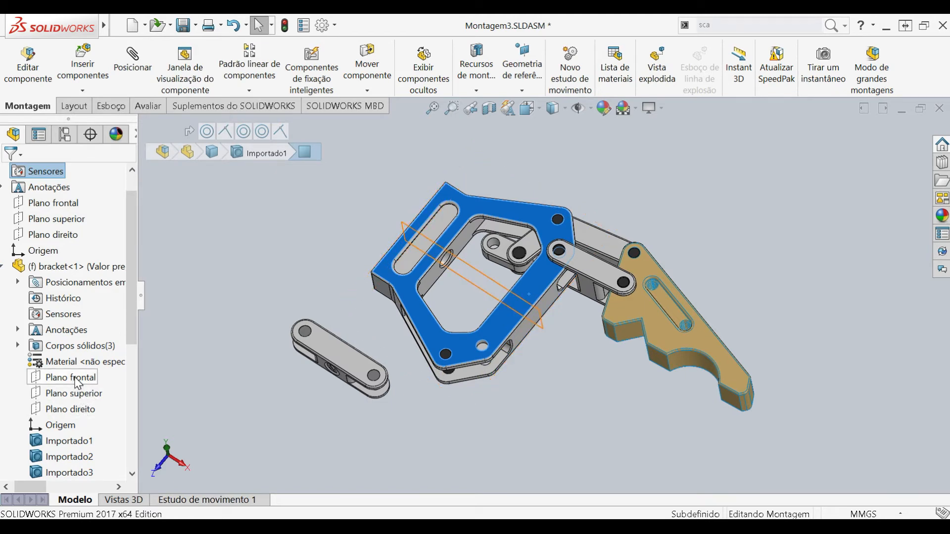
pyautogui.click(74, 378)
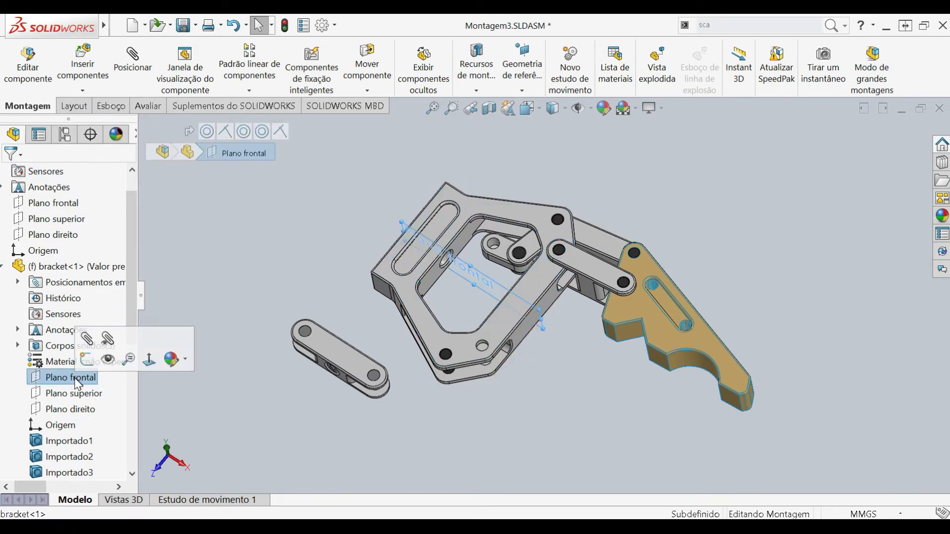
pyautogui.moveTo(495, 289); pyautogui.dragTo(490, 327, button='middle')
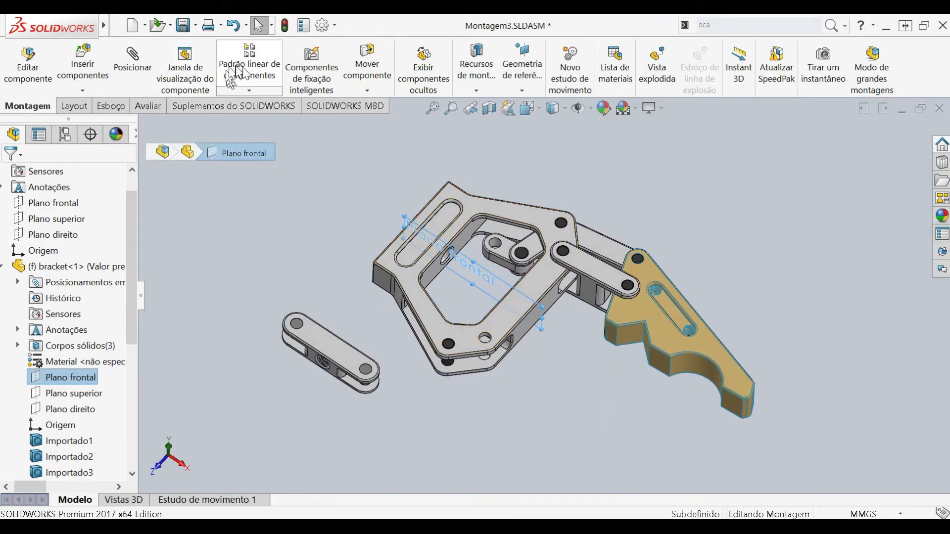
pyautogui.click(247, 91)
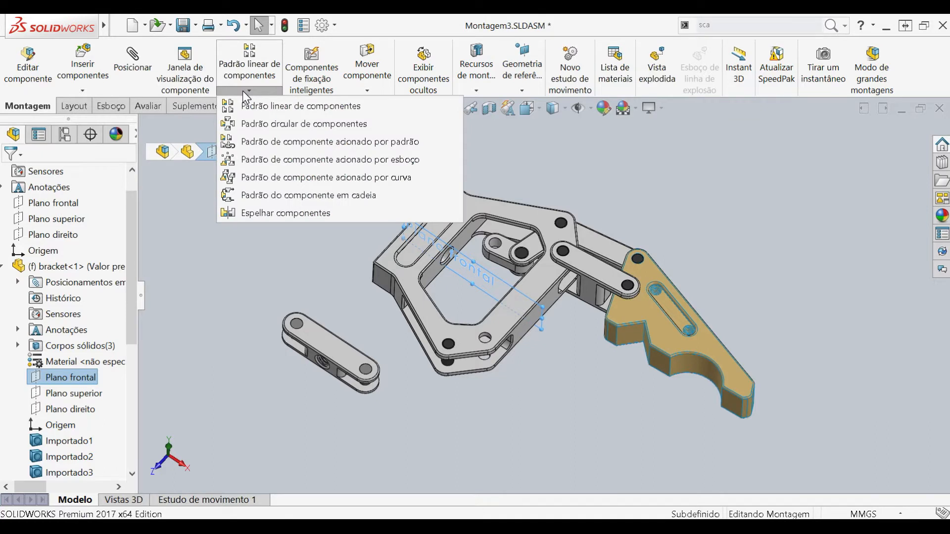
pyautogui.click(291, 213)
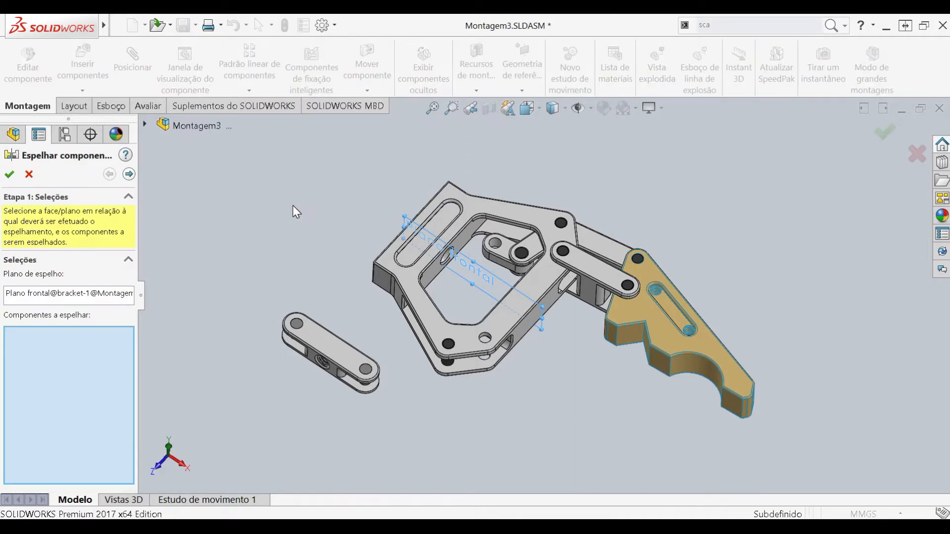
pyautogui.click(645, 320)
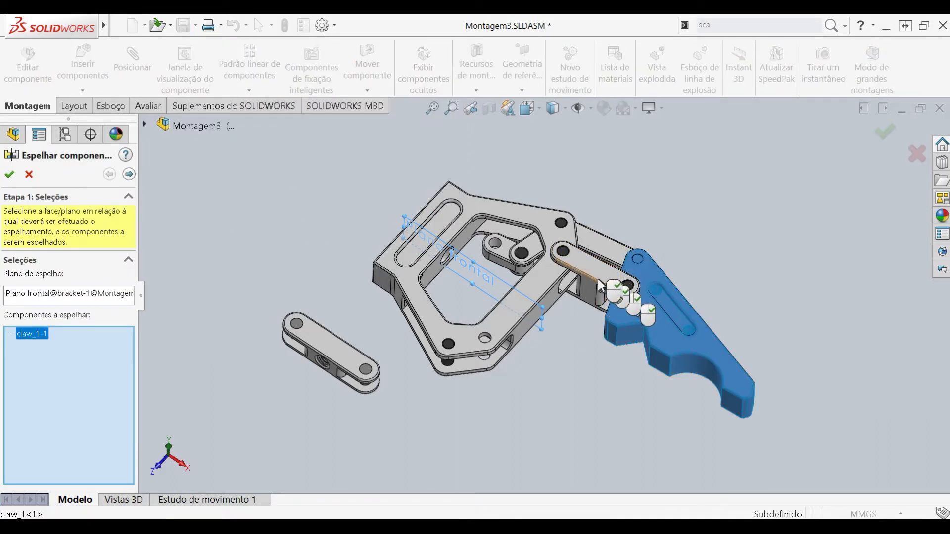
pyautogui.click(600, 287)
pyautogui.click(528, 251)
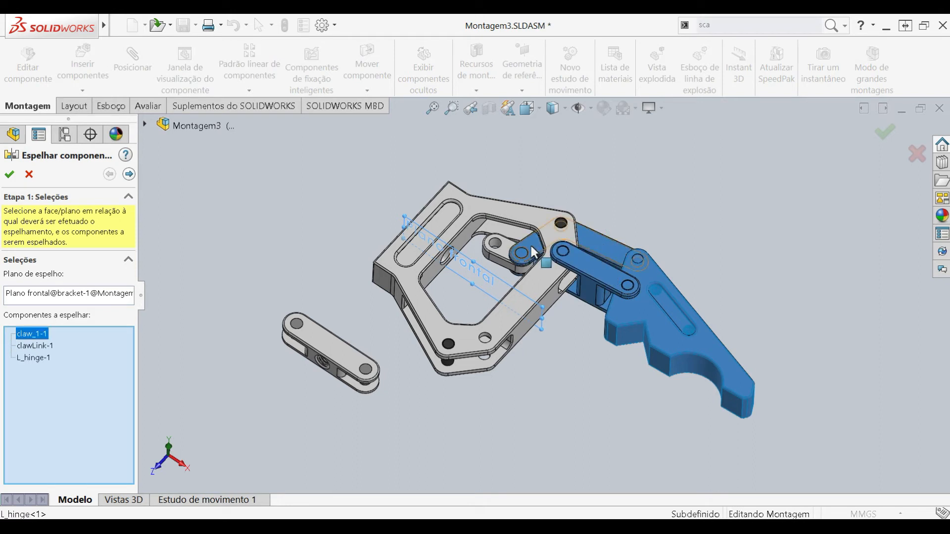
pyautogui.click(500, 261)
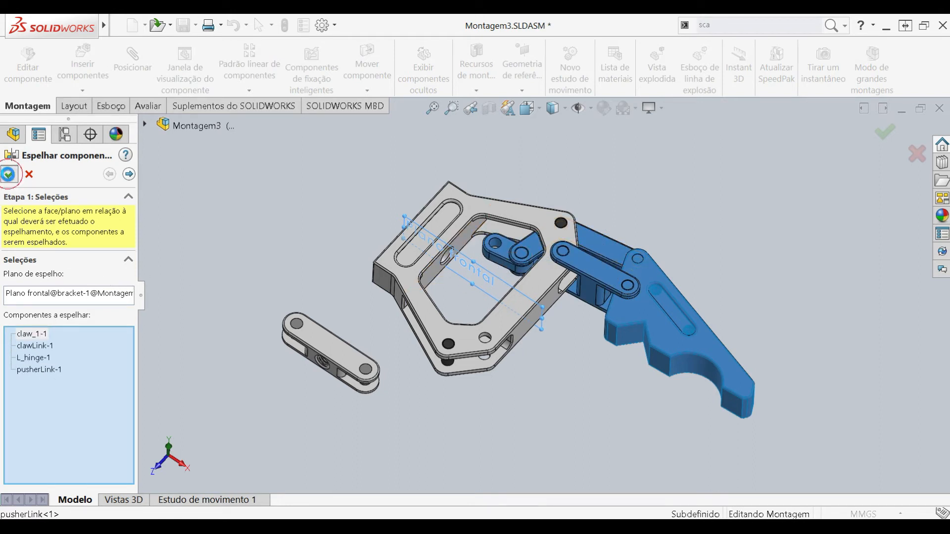
pyautogui.click(7, 174)
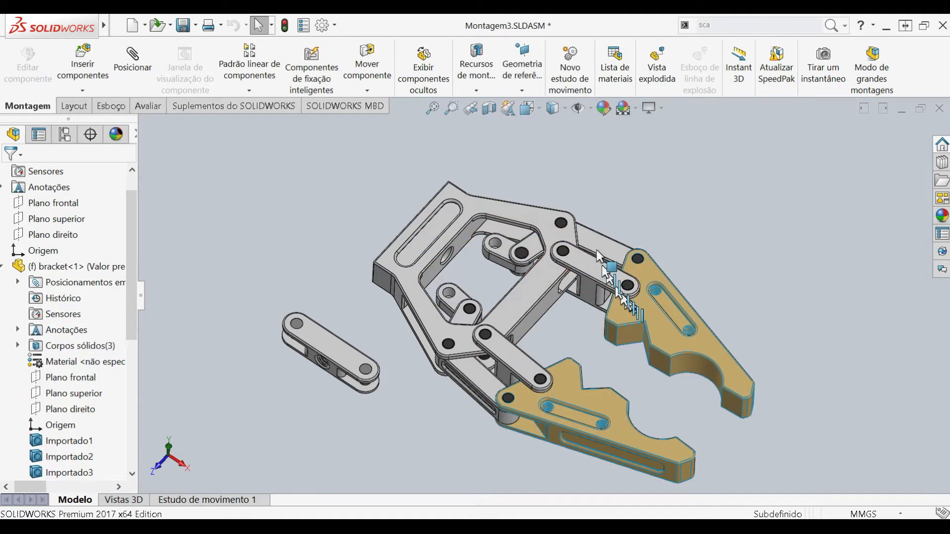
# Move claw_1 and pusherLink to test how the mirrored gripper arms follow.
pyautogui.moveTo(601, 238); pyautogui.dragTo(614, 254, button='middle')
pyautogui.moveTo(651, 319); pyautogui.dragTo(618, 293)
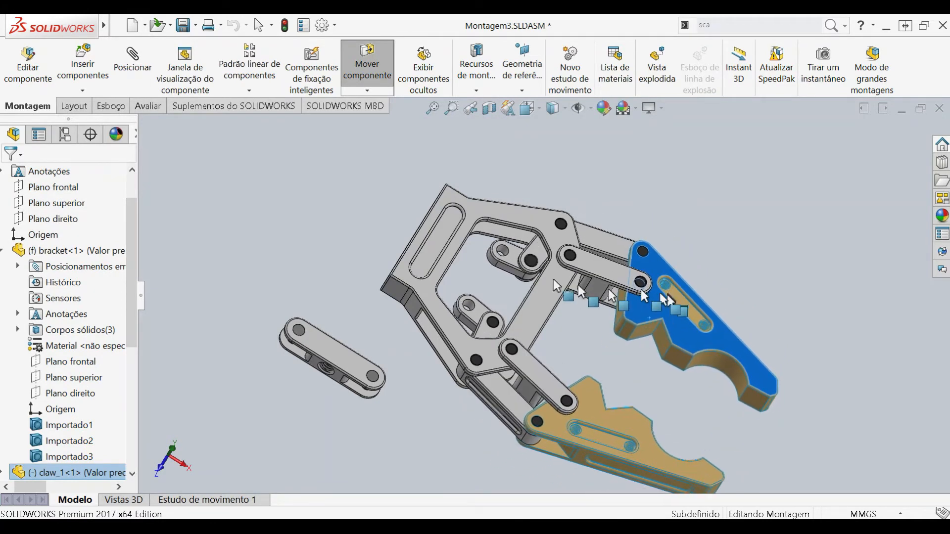
pyautogui.moveTo(503, 266)
pyautogui.mouseDown()
pyautogui.moveTo(505, 286)
pyautogui.moveTo(507, 258)
pyautogui.moveTo(512, 270)
pyautogui.moveTo(503, 280)
pyautogui.mouseUp()
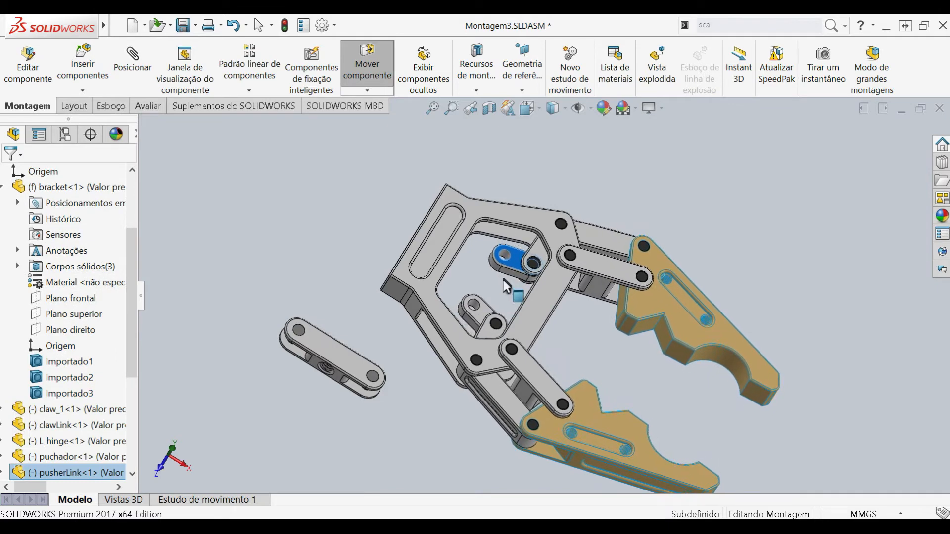
pyautogui.press('Escape')
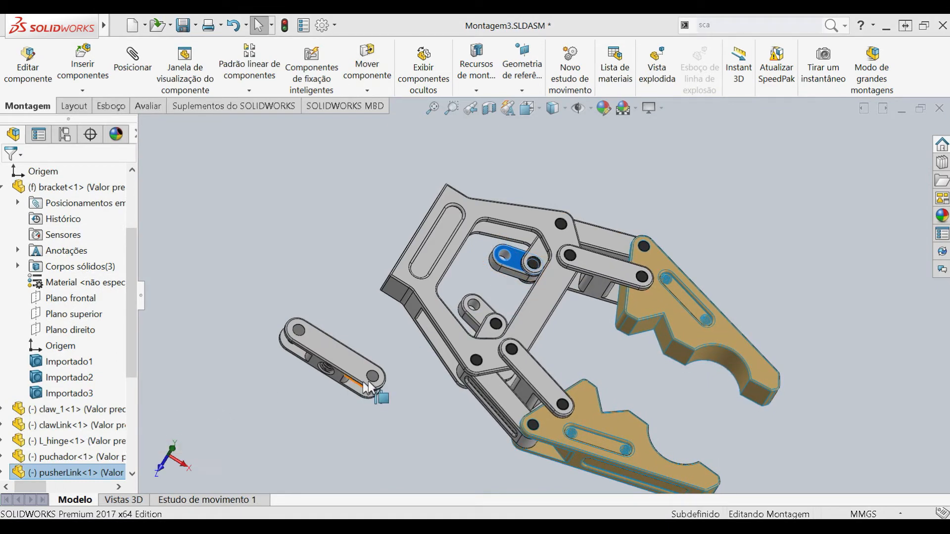
# Add a concentric mate between puchador's end pin and the free hole of the original pusherLink.
pyautogui.click(268, 346)
pyautogui.scroll(-2, 266, 345)
pyautogui.scroll(-2, 325, 334)
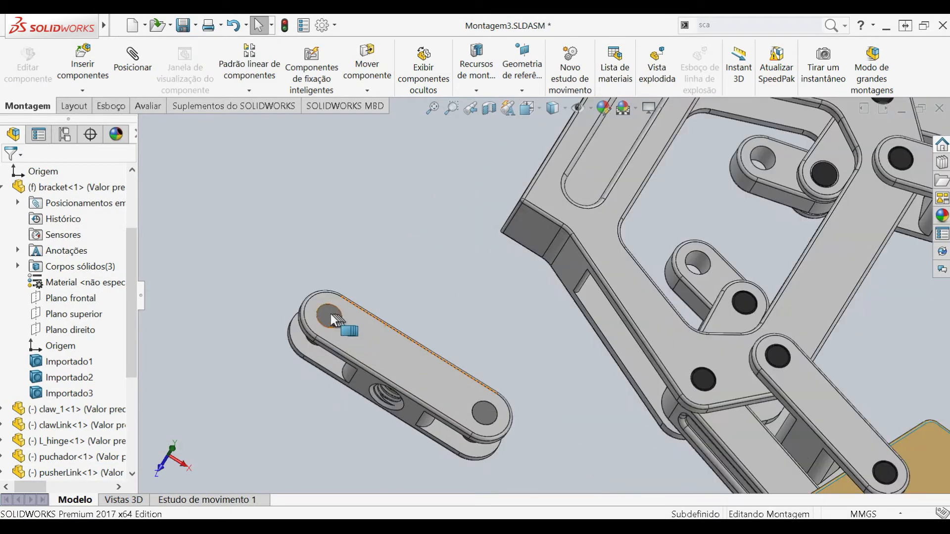
pyautogui.click(330, 315)
pyautogui.moveTo(332, 364); pyautogui.dragTo(285, 368, button='middle')
pyautogui.click(314, 333)
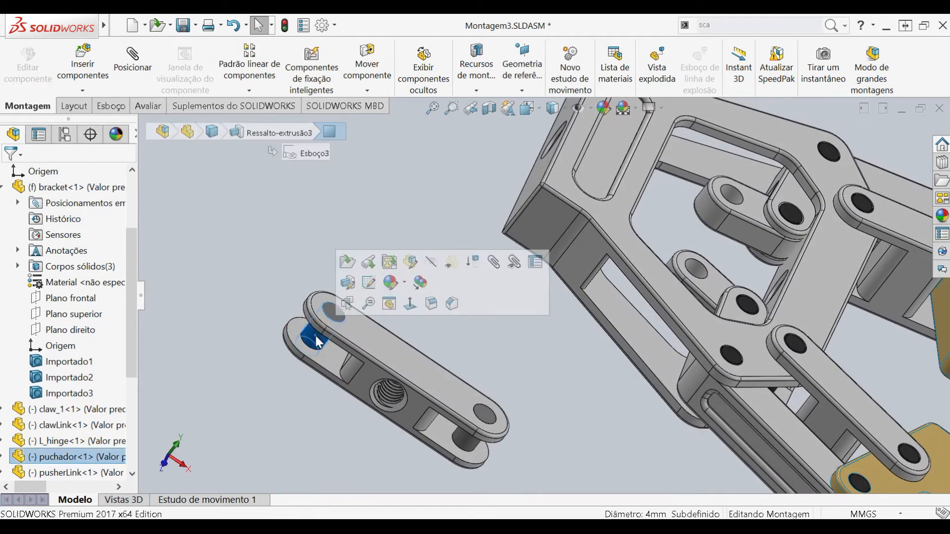
pyautogui.click(130, 69)
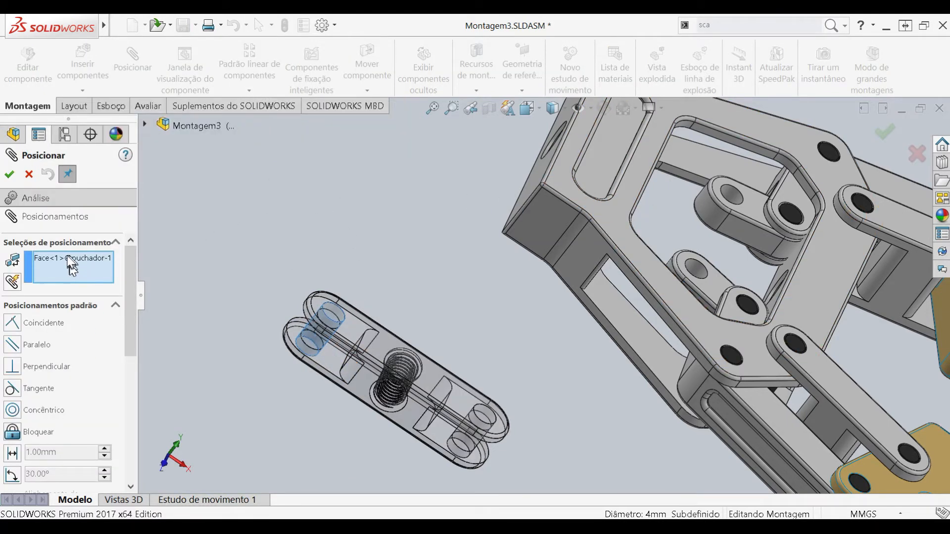
pyautogui.click(731, 203)
pyautogui.press('Return')
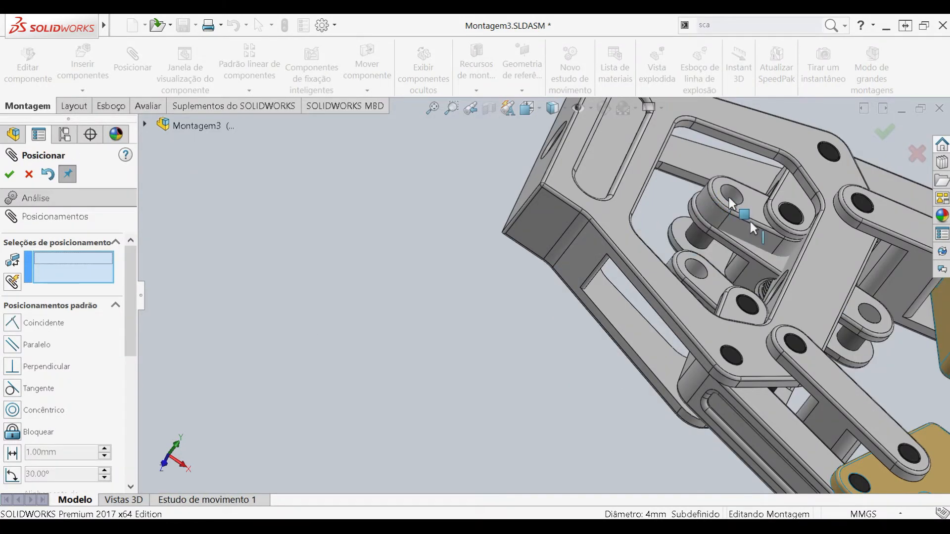
# Swing puchador about its pin and make its inner face coincident with pusherLink's flat face.
pyautogui.moveTo(711, 255); pyautogui.dragTo(705, 247, button='middle')
pyautogui.moveTo(761, 187); pyautogui.dragTo(742, 243)
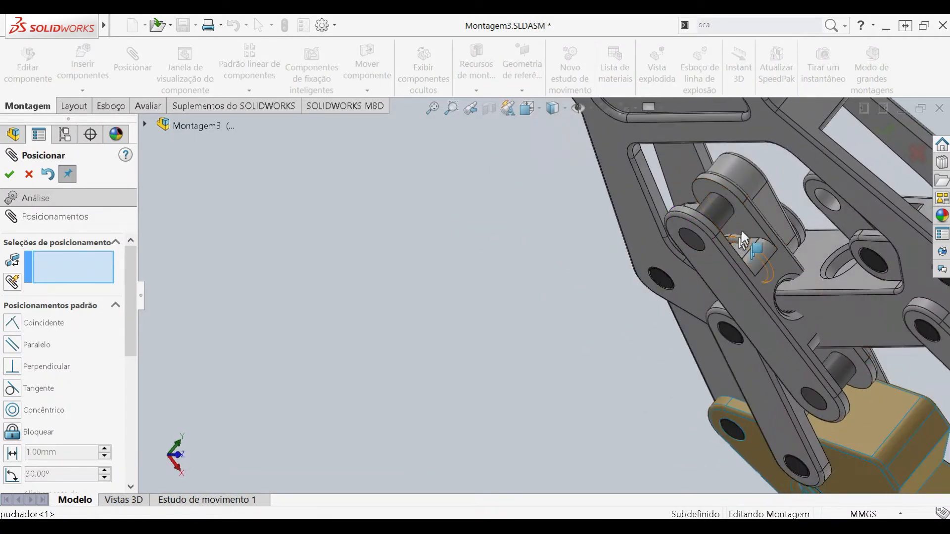
pyautogui.click(744, 226)
pyautogui.moveTo(743, 225); pyautogui.dragTo(742, 257, button='middle')
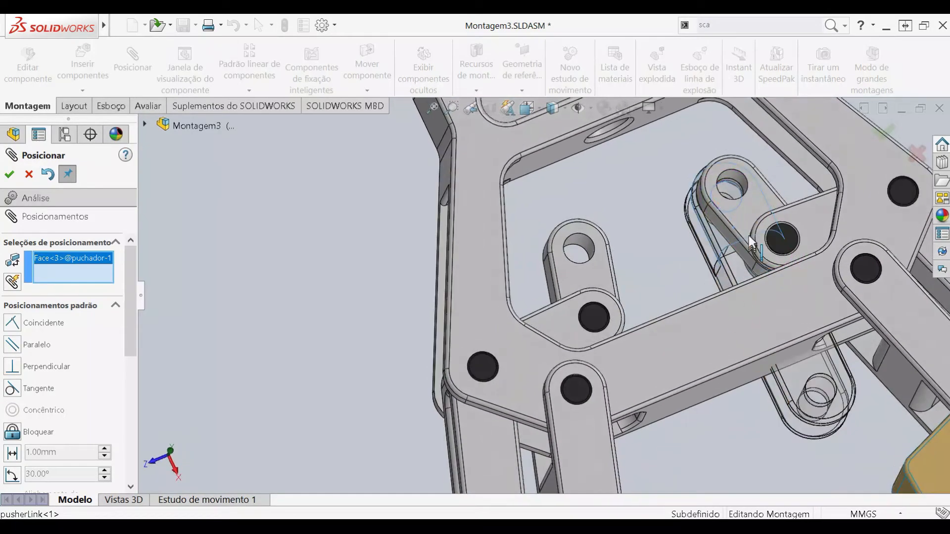
pyautogui.click(747, 217)
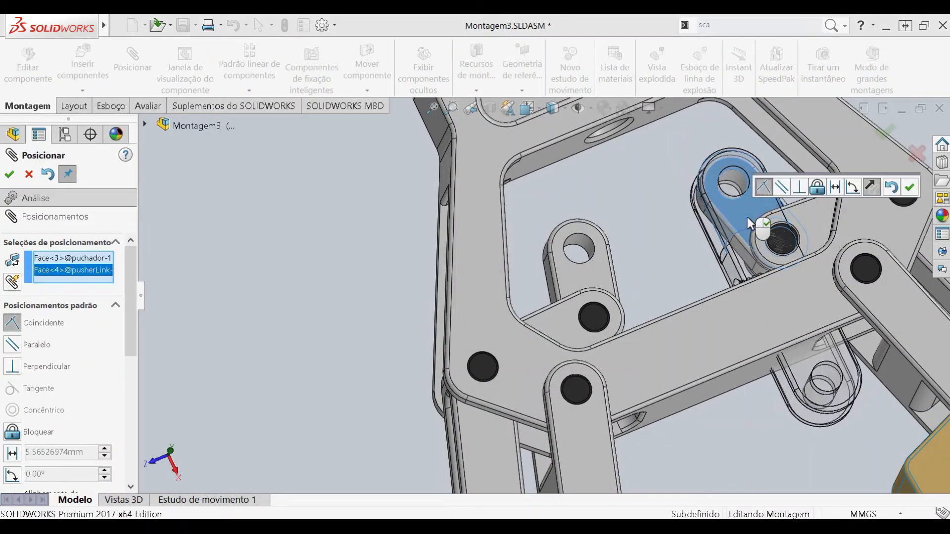
pyautogui.click(763, 194)
# Swing puchador about its pin toward the free hole of the mirrored pusherLink.
pyautogui.moveTo(763, 197); pyautogui.dragTo(782, 270, button='middle')
pyautogui.moveTo(821, 376); pyautogui.dragTo(821, 419, button='middle')
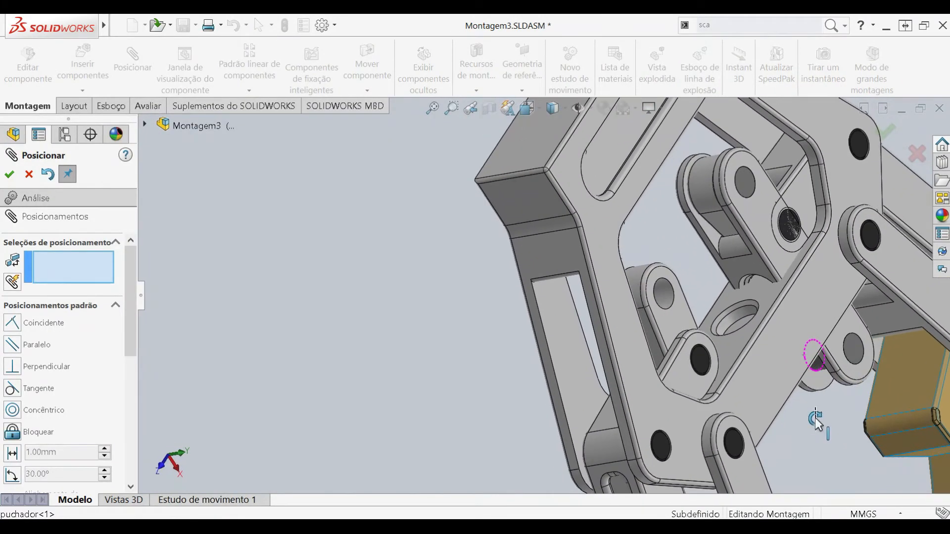
pyautogui.scroll(-2, 733, 311)
pyautogui.moveTo(737, 300); pyautogui.dragTo(728, 324, button='middle')
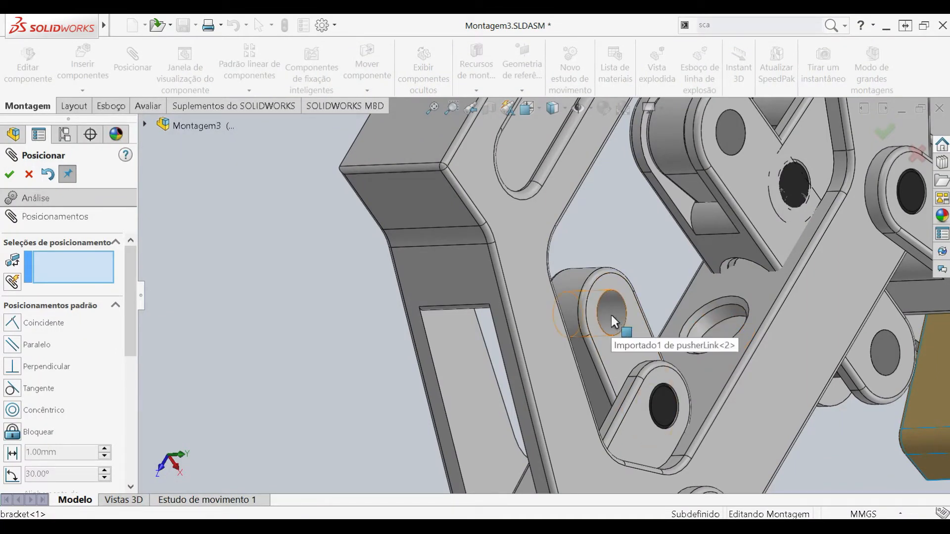
pyautogui.moveTo(853, 372); pyautogui.dragTo(517, 237)
pyautogui.scroll(2, 584, 282)
pyautogui.moveTo(582, 280); pyautogui.dragTo(500, 183, button='middle')
pyautogui.scroll(-5, 632, 339)
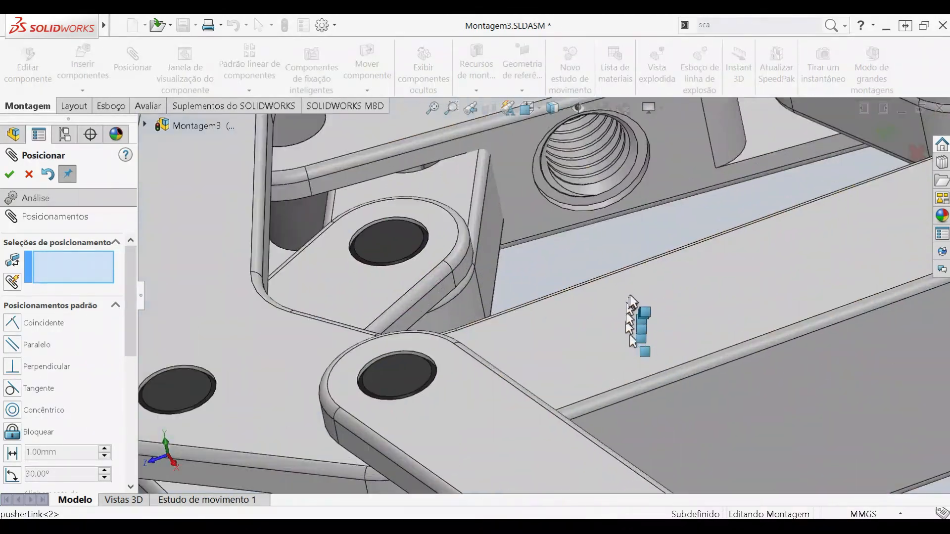
# Add a concentric mate between puchador's central threaded hole and the hole in the bracket's inner crossbar.
pyautogui.moveTo(598, 224); pyautogui.dragTo(620, 259, button='middle')
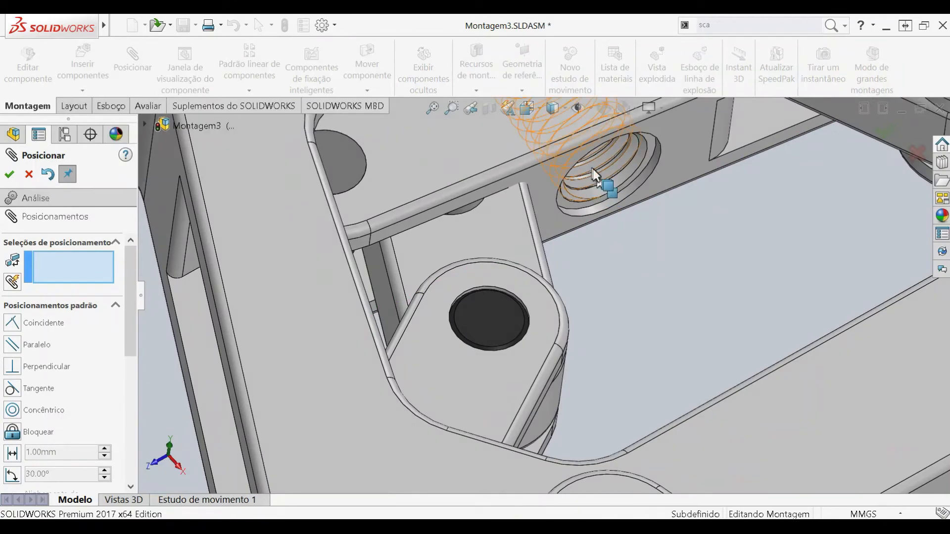
pyautogui.click(601, 205)
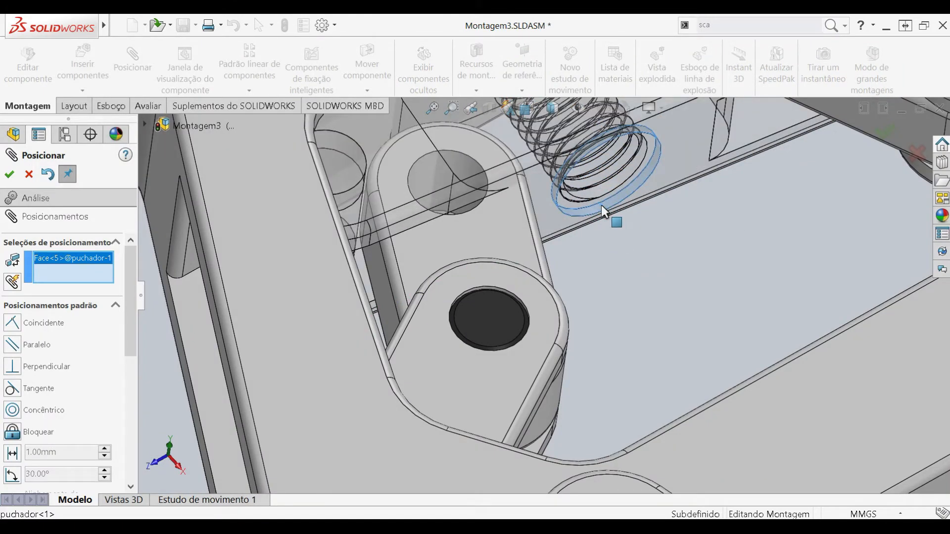
pyautogui.scroll(5, 632, 304)
pyautogui.moveTo(634, 303); pyautogui.dragTo(667, 334, button='middle')
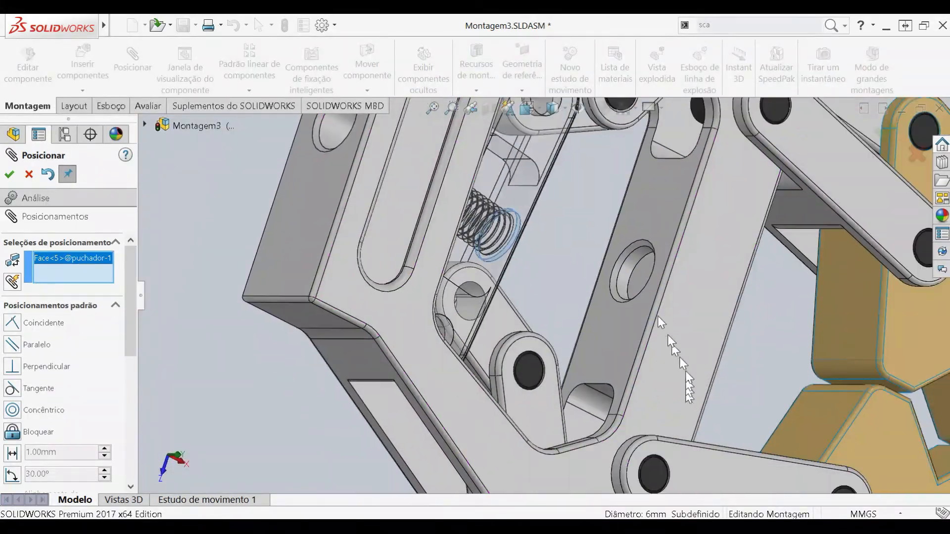
pyautogui.click(630, 269)
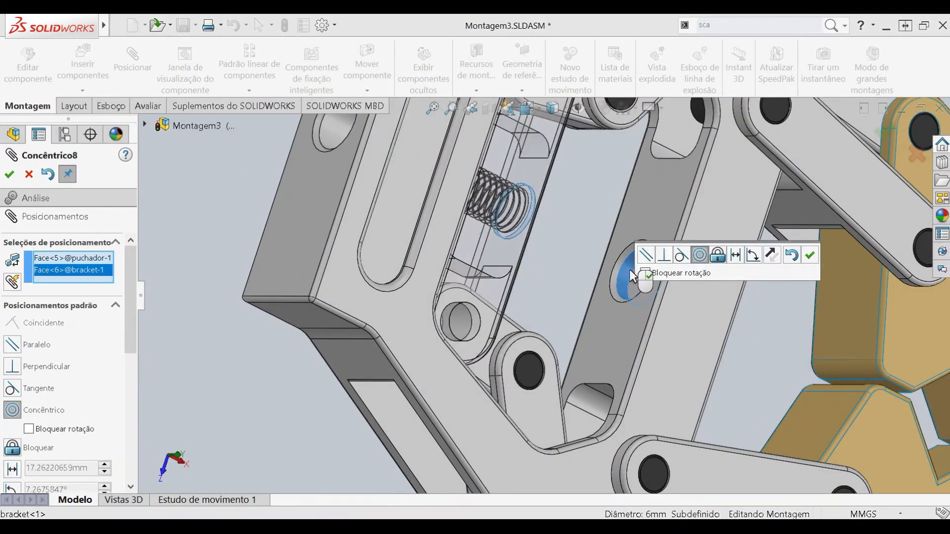
pyautogui.press('Return')
# Spread the two claws apart to test the linkage motion and finish mating.
pyautogui.scroll(2, 596, 307)
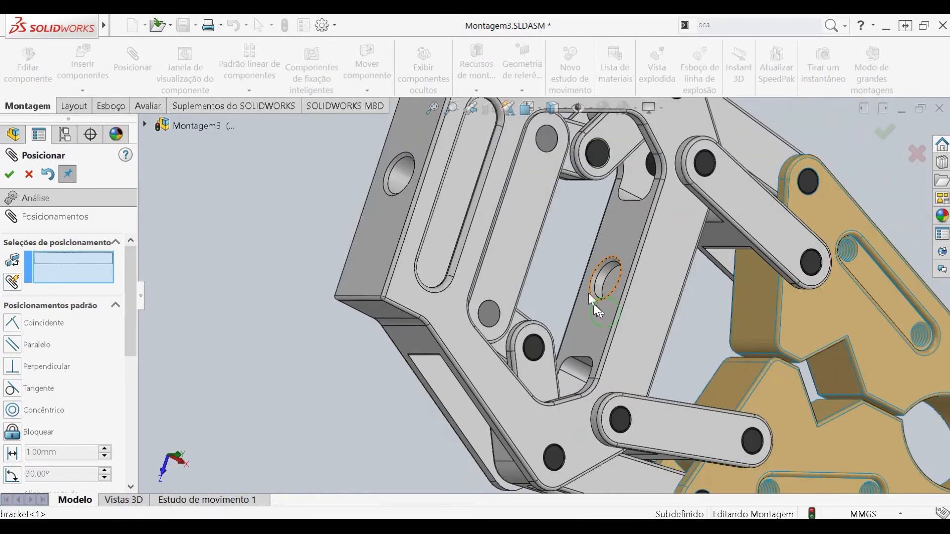
pyautogui.scroll(3, 566, 235)
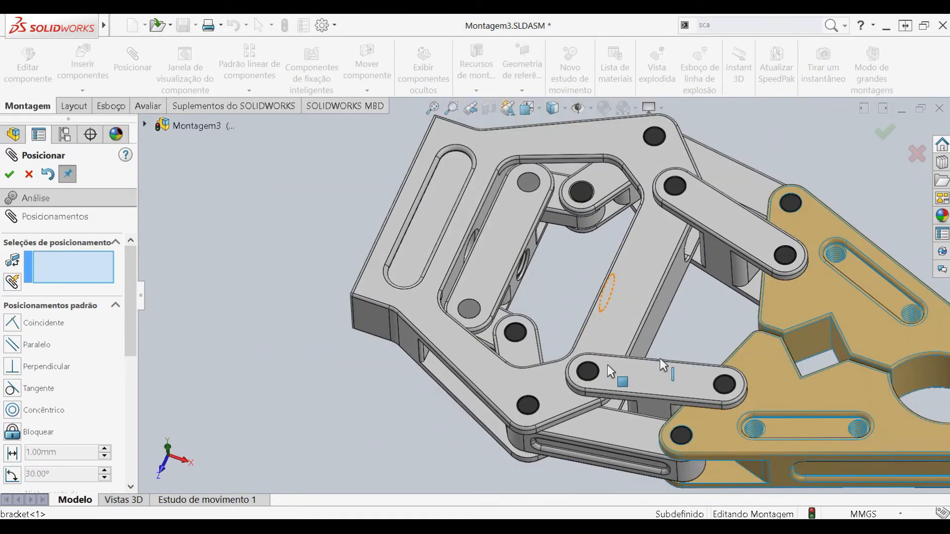
pyautogui.scroll(2, 678, 360)
pyautogui.moveTo(679, 360); pyautogui.dragTo(778, 351, button='middle')
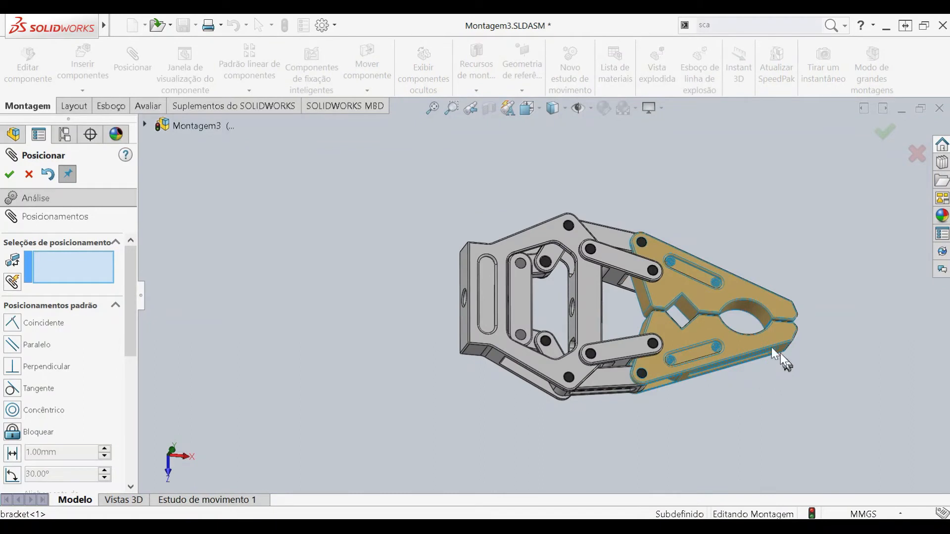
pyautogui.moveTo(737, 345); pyautogui.dragTo(727, 396)
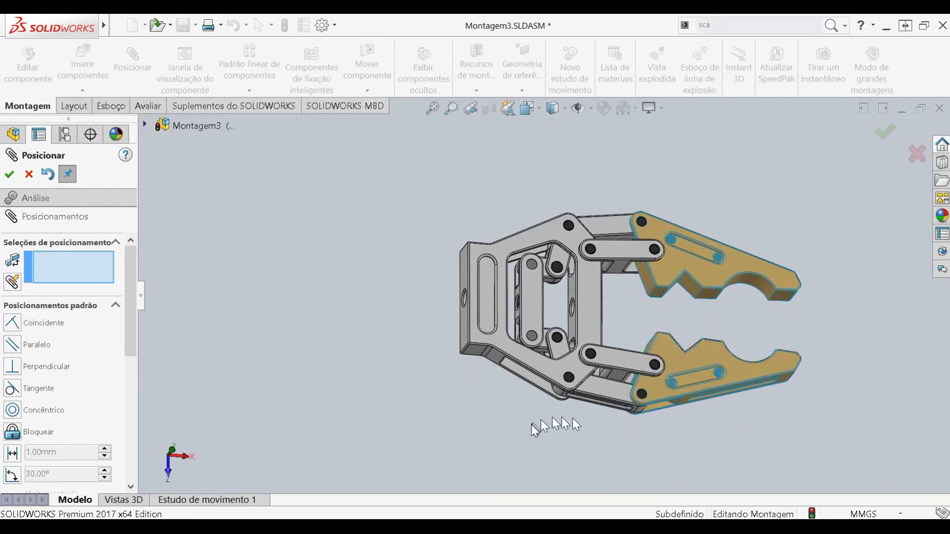
pyautogui.click(887, 133)
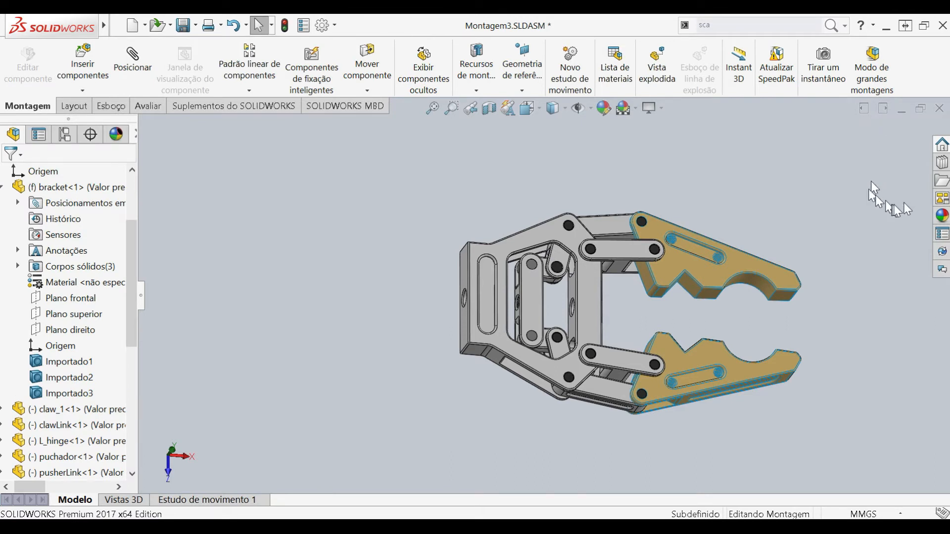
# Add in the Toolbox from the design library.
pyautogui.click(943, 163)
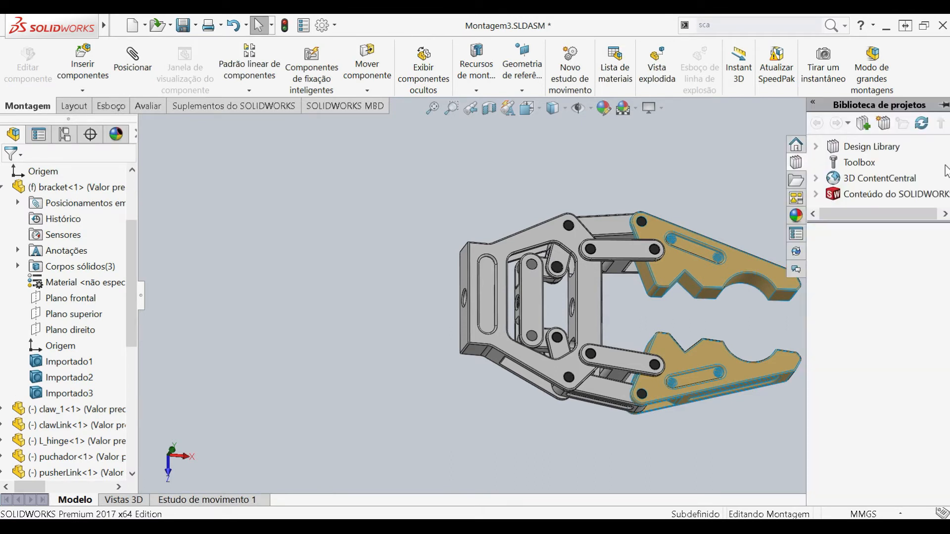
pyautogui.click(863, 167)
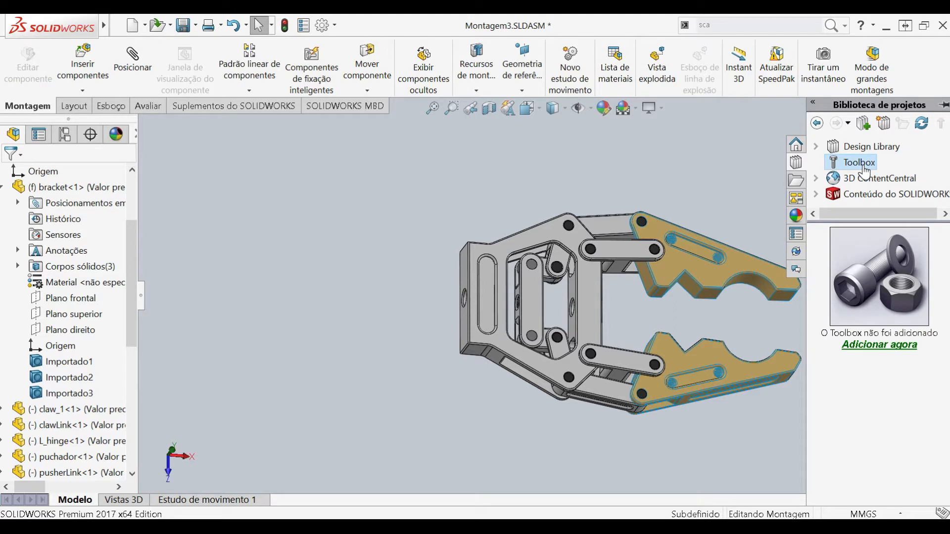
pyautogui.click(880, 346)
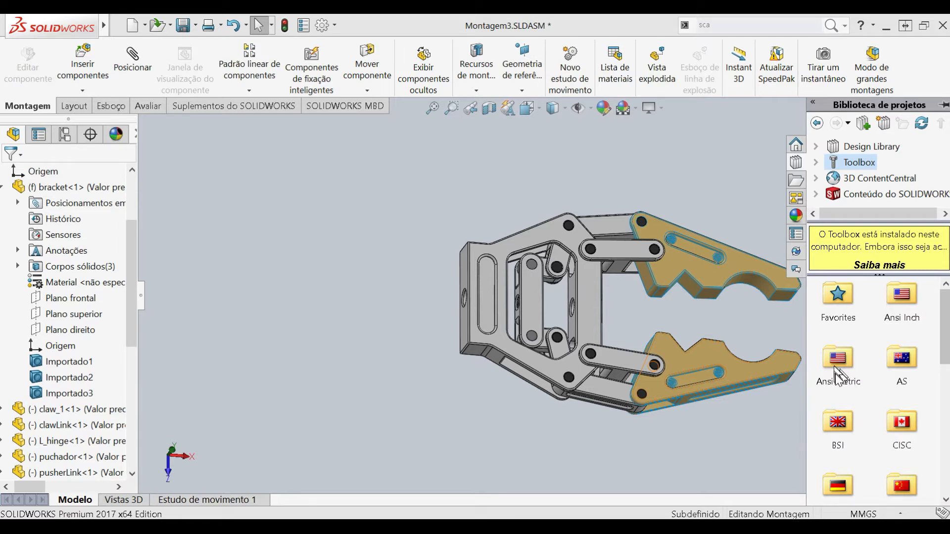
# Insert a Parafuso Allen - ANSI B18.3.1M from the Ansi Metric Parafusos Allen folder into the free space beside the bracket's rear hole.
pyautogui.doubleClick(851, 358)
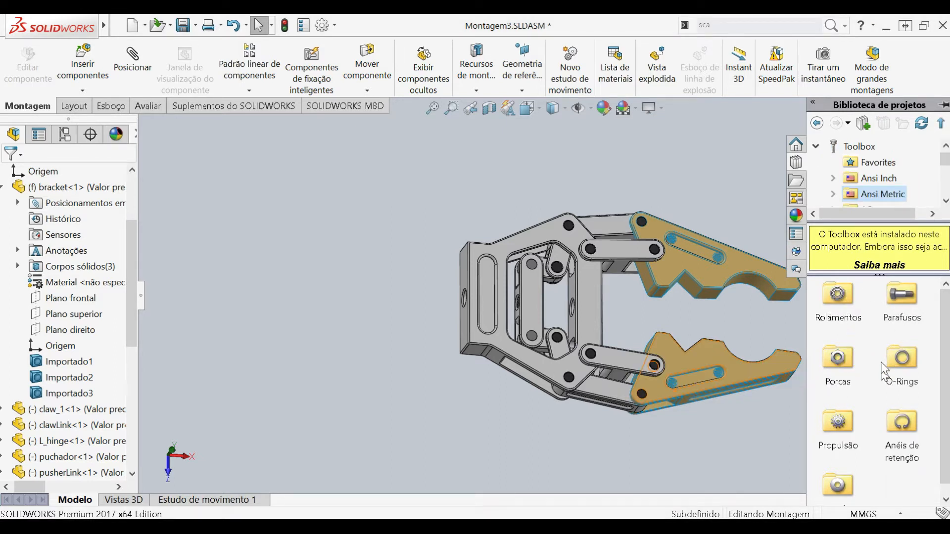
pyautogui.doubleClick(904, 312)
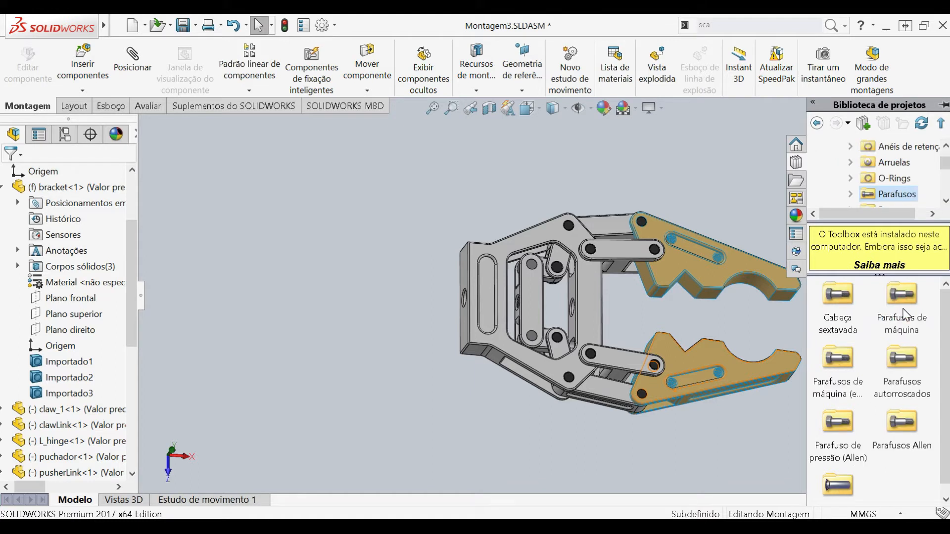
pyautogui.doubleClick(903, 425)
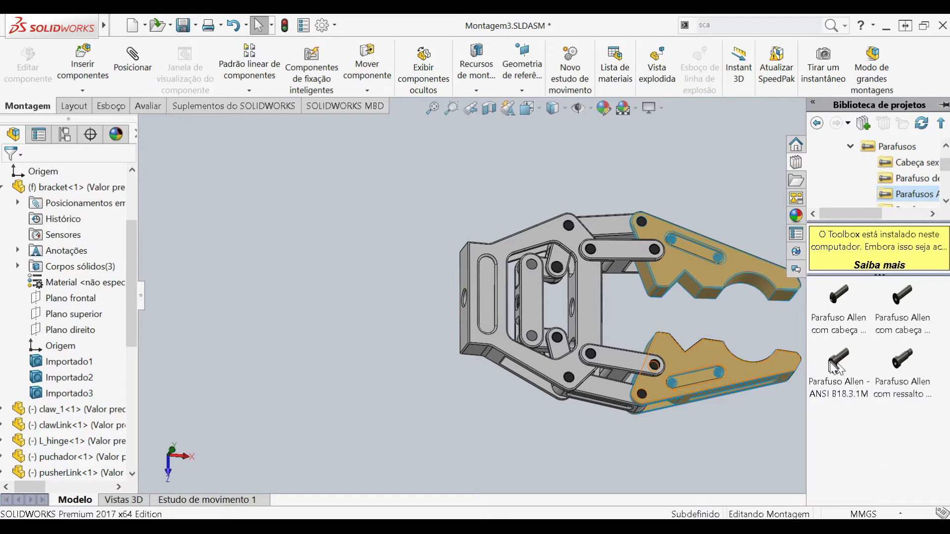
pyautogui.click(844, 367)
pyautogui.moveTo(843, 368); pyautogui.dragTo(367, 304)
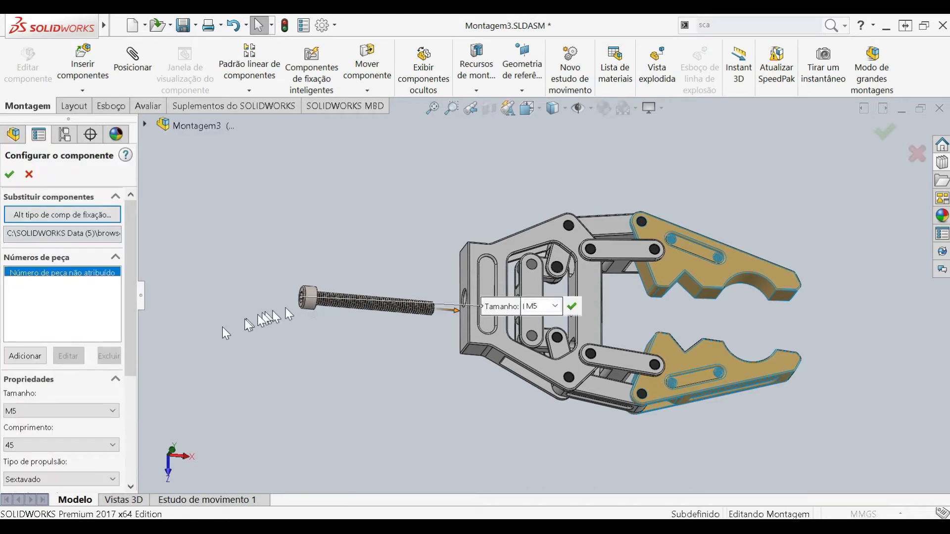
# Review the screw's size, length and drive type options, keeping M5, 45 and Sextavado.
pyautogui.moveTo(127, 366); pyautogui.dragTo(128, 422)
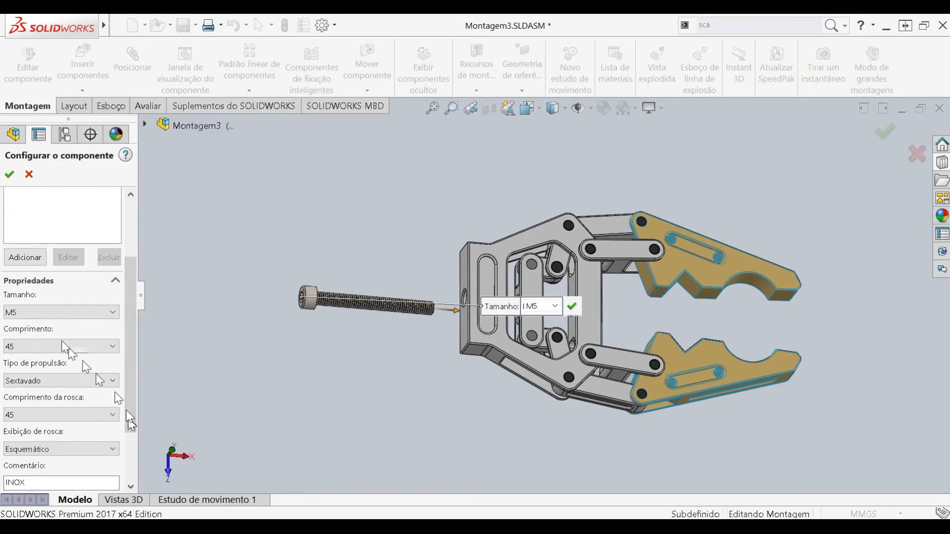
pyautogui.click(51, 312)
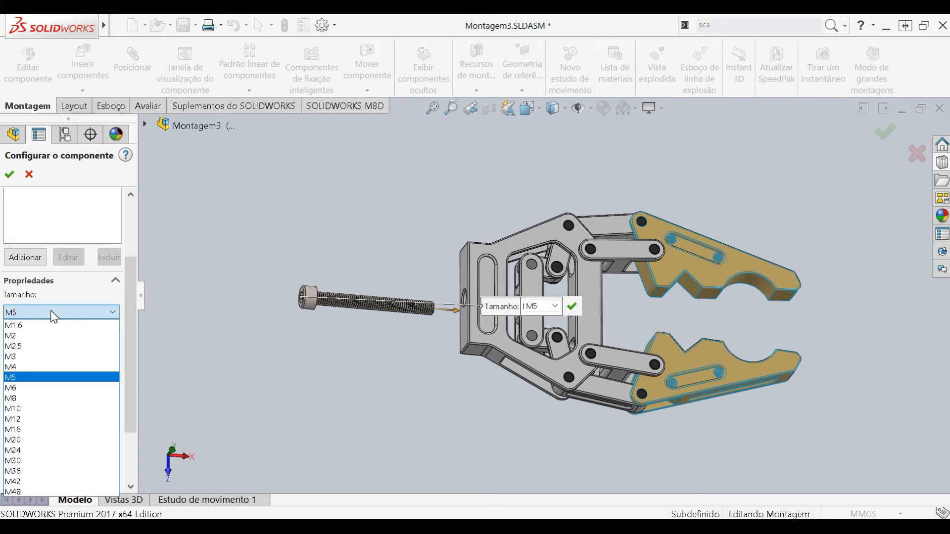
pyautogui.click(54, 313)
pyautogui.click(56, 347)
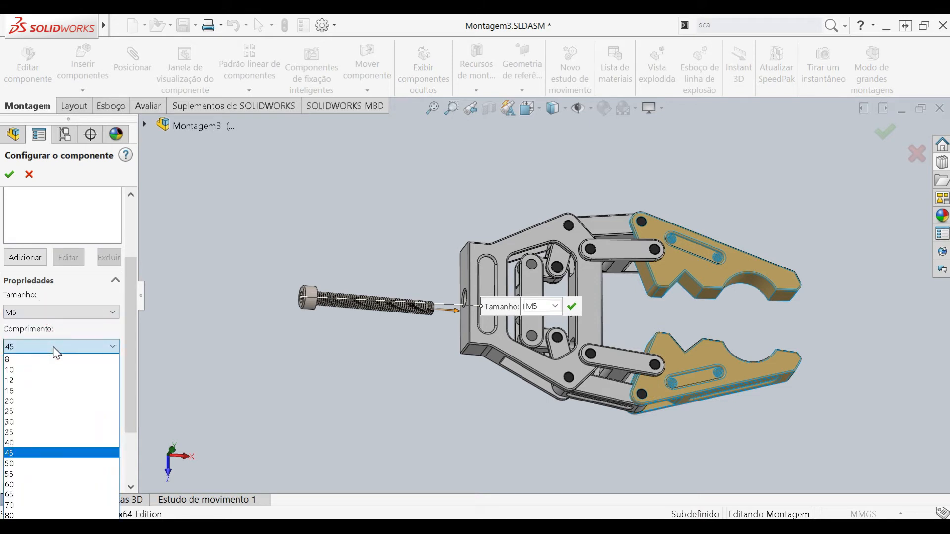
pyautogui.click(57, 348)
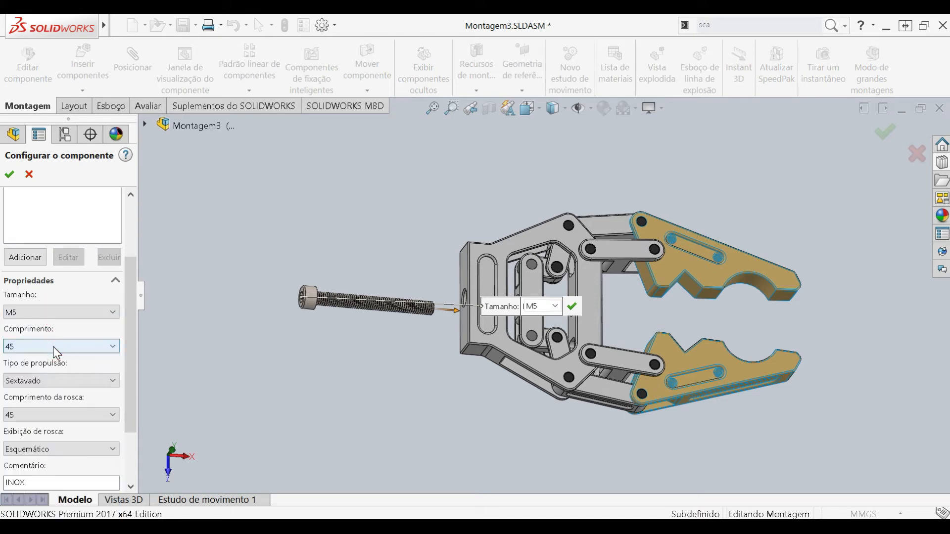
pyautogui.click(58, 379)
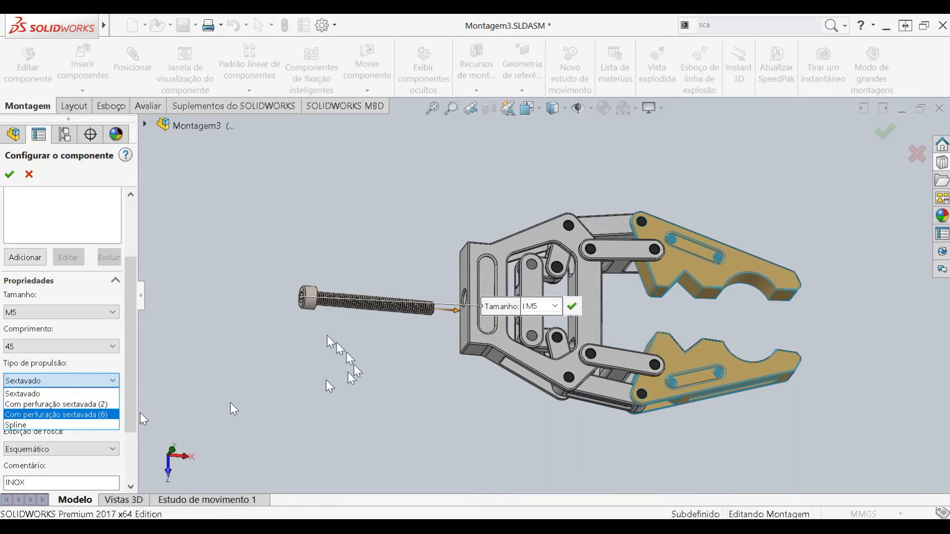
pyautogui.click(54, 393)
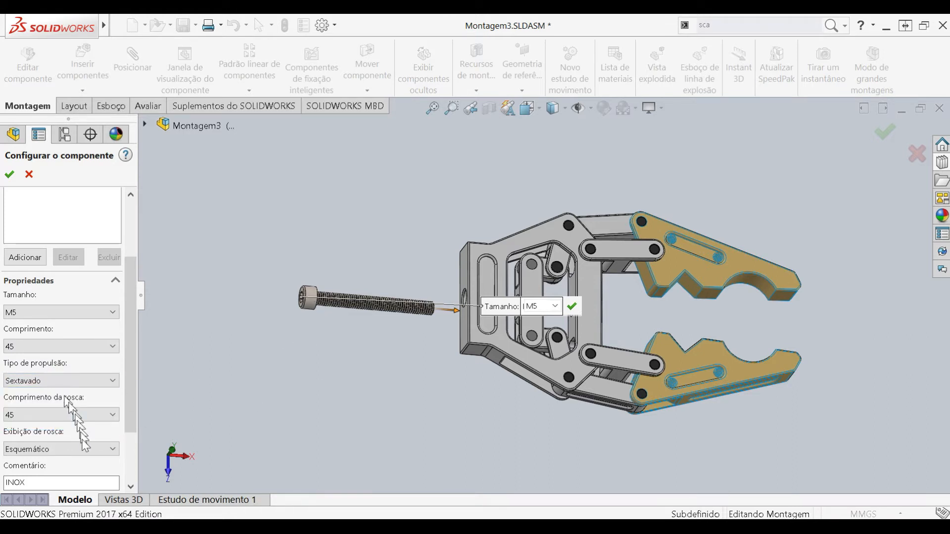
# Try a thread length of 22 on the screw and set it back to 45.
pyautogui.click(89, 417)
pyautogui.click(78, 428)
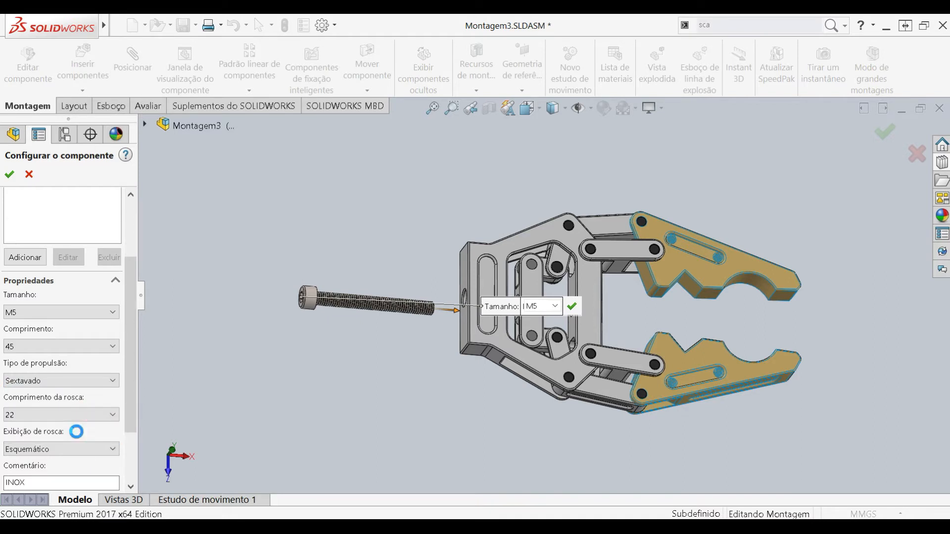
pyautogui.click(57, 414)
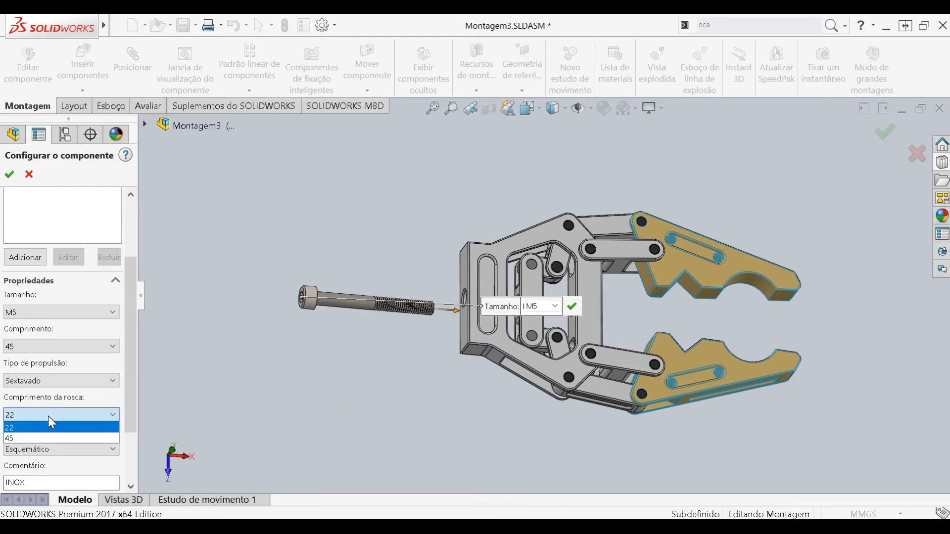
pyautogui.click(44, 440)
# Compare the Simplificado and Representação thread displays on the screw and set the display back to Esquemático.
pyautogui.moveTo(129, 401); pyautogui.dragTo(130, 428)
pyautogui.click(83, 394)
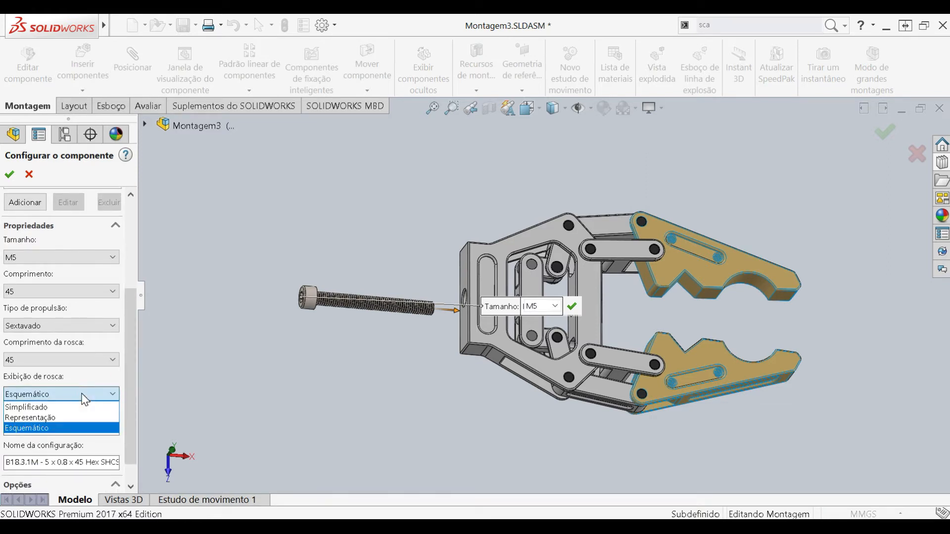
pyautogui.click(85, 407)
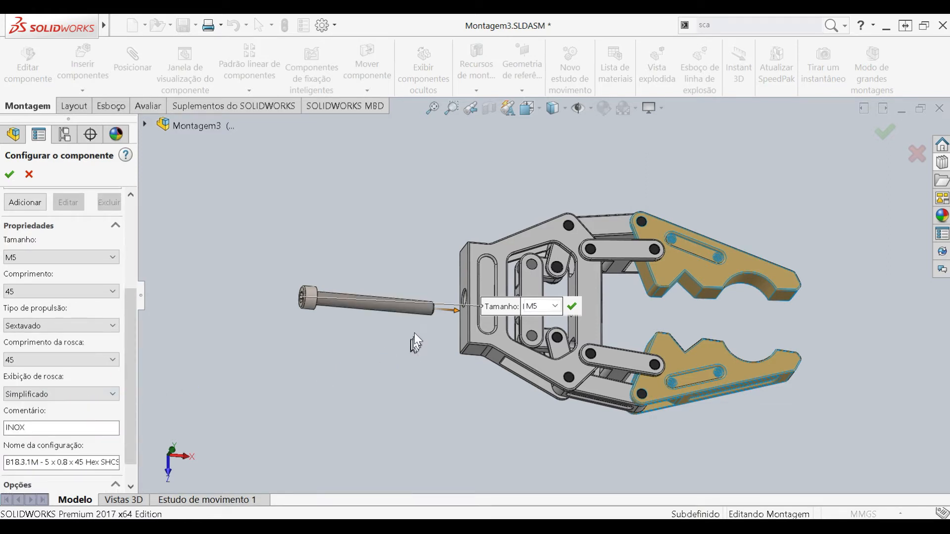
pyautogui.click(81, 394)
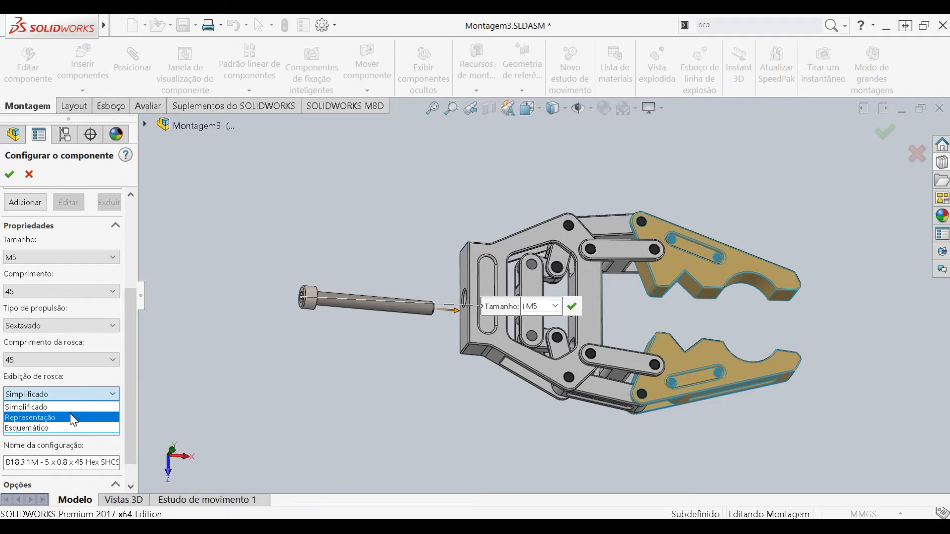
pyautogui.click(73, 418)
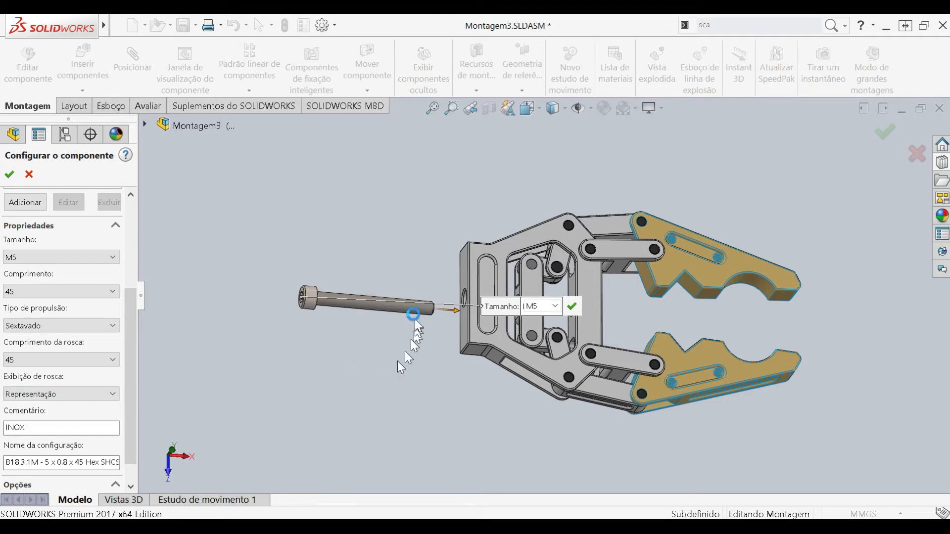
pyautogui.scroll(-3, 414, 311)
pyautogui.scroll(-3, 358, 290)
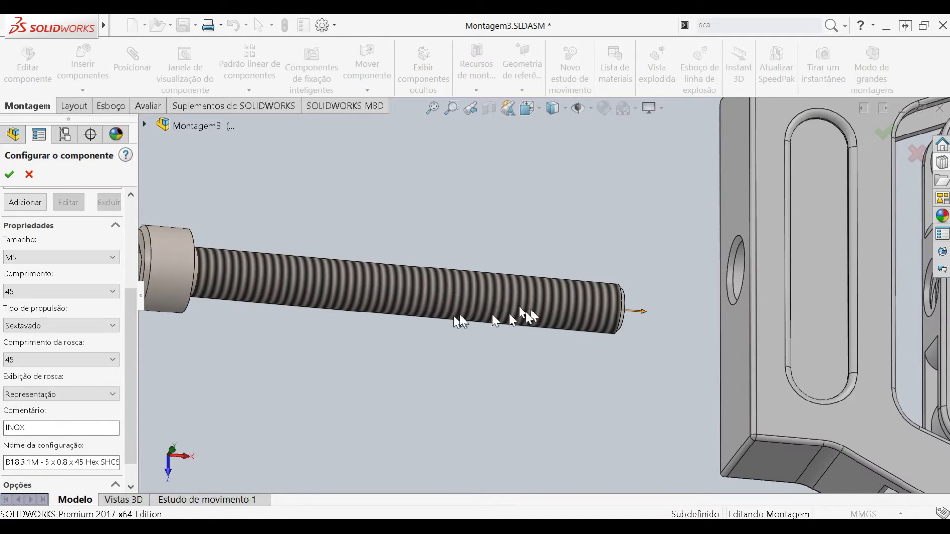
pyautogui.scroll(3, 415, 313)
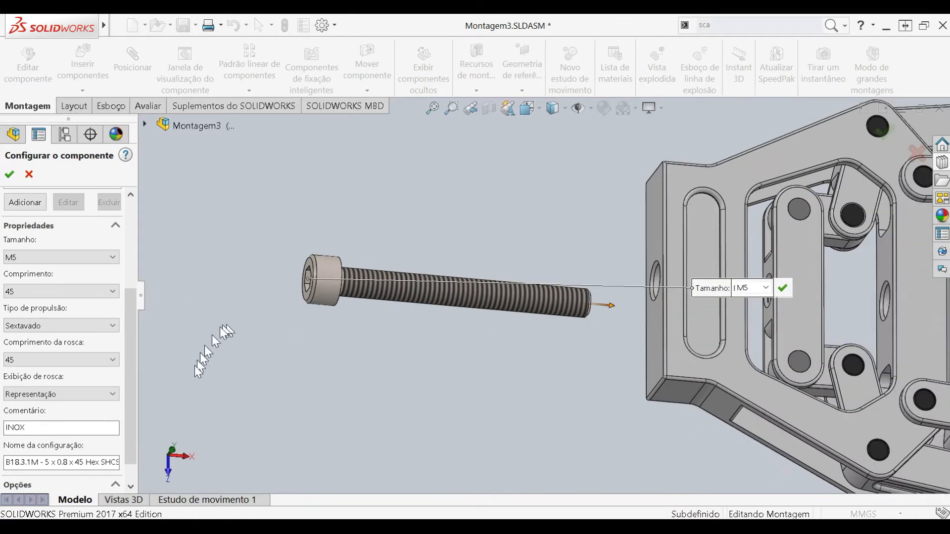
pyautogui.click(94, 395)
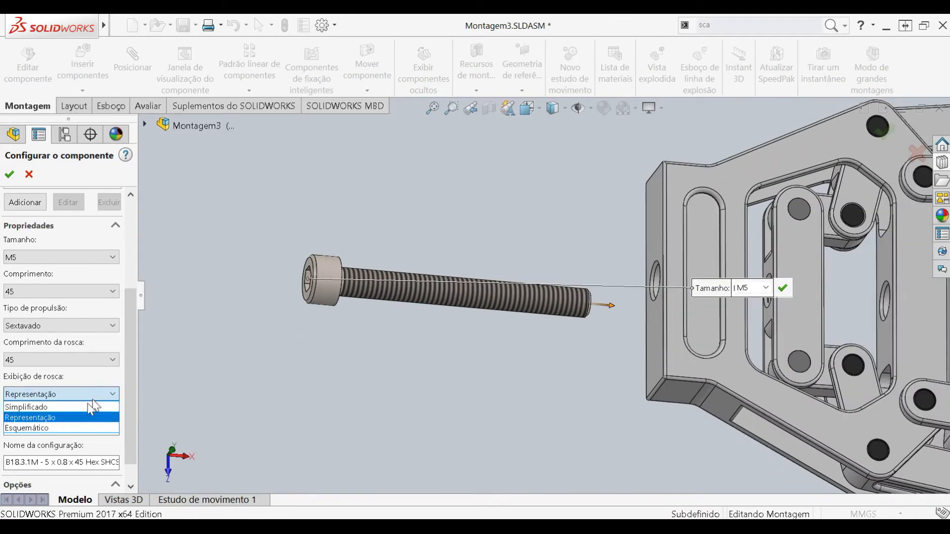
pyautogui.click(74, 428)
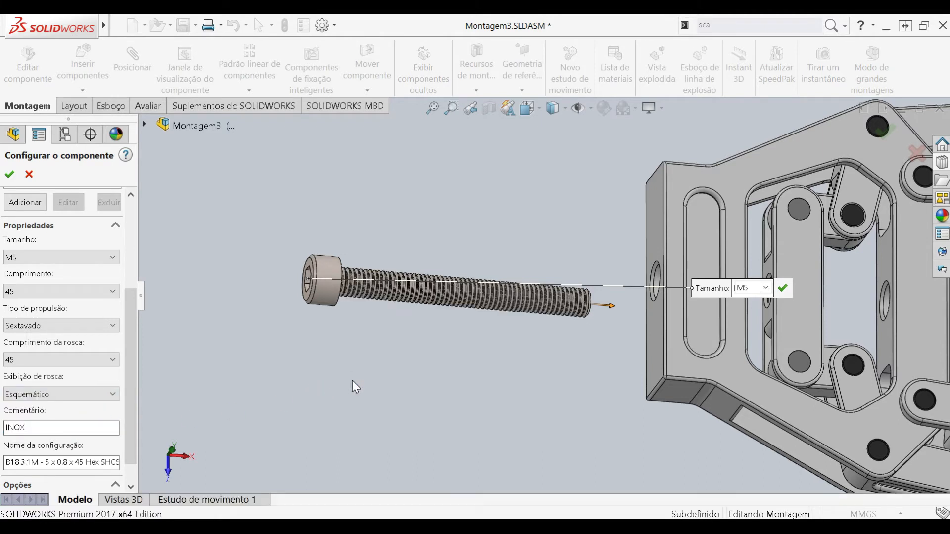
# Review the screw's comment and the full text of its configuration name.
pyautogui.scroll(-1, 130, 358)
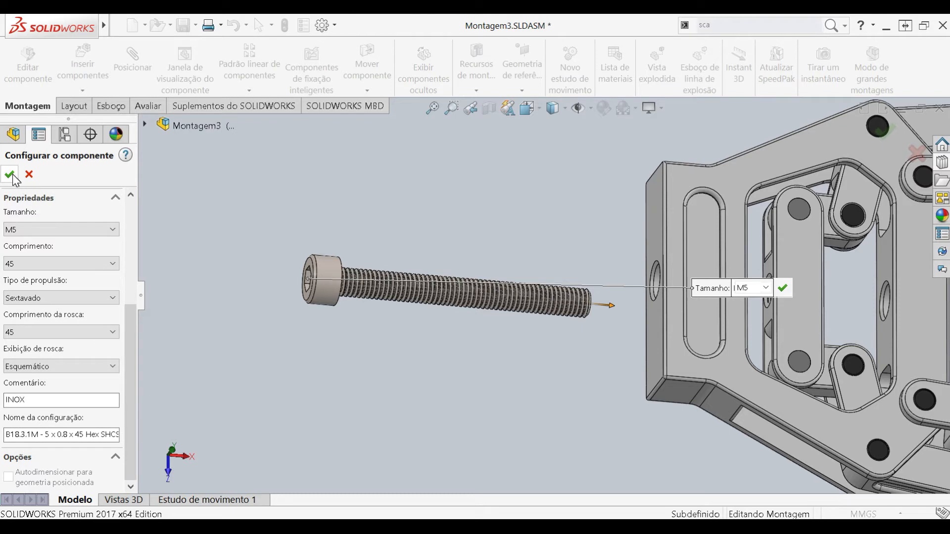
pyautogui.doubleClick(33, 400)
pyautogui.click(39, 400)
pyautogui.moveTo(38, 401); pyautogui.dragTo(9, 391)
pyautogui.click(28, 404)
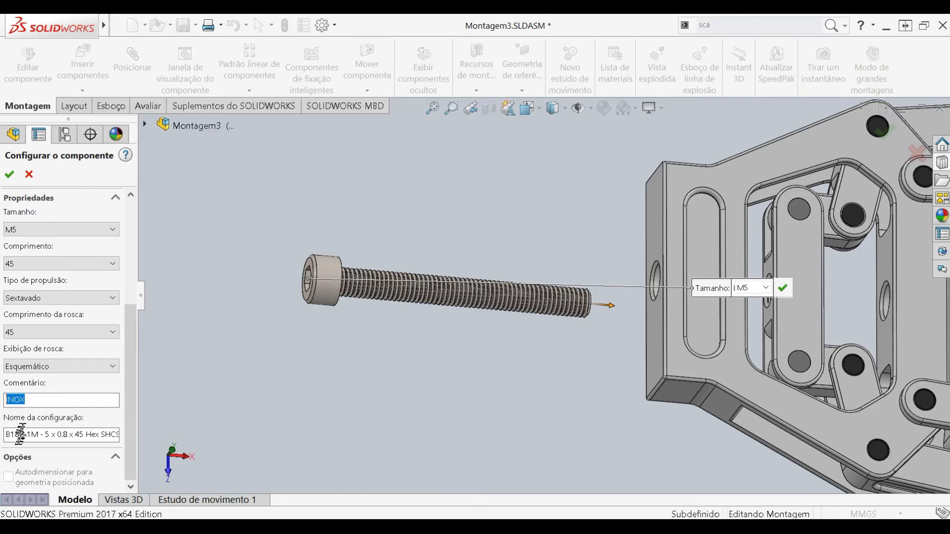
pyautogui.moveTo(6, 434); pyautogui.dragTo(152, 449)
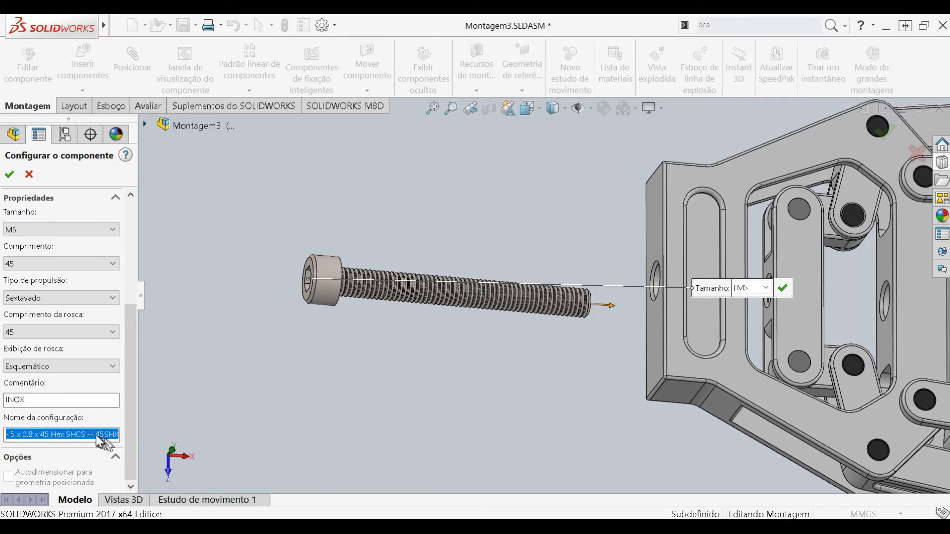
pyautogui.click(66, 434)
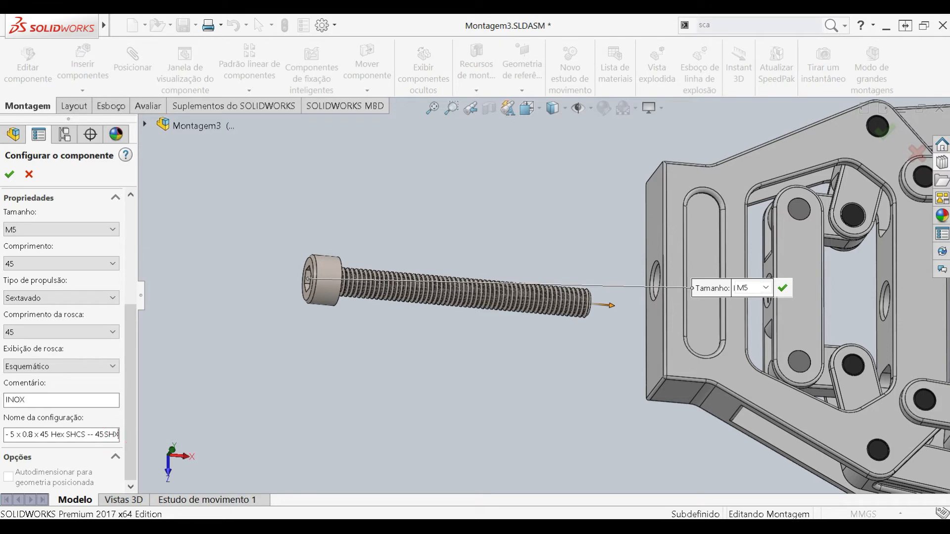
pyautogui.moveTo(119, 434); pyautogui.dragTo(5, 424)
# Shorten the beginning of the screw's configuration name from the standard designation to "M5x0.8 x 45".
pyautogui.click(39, 435)
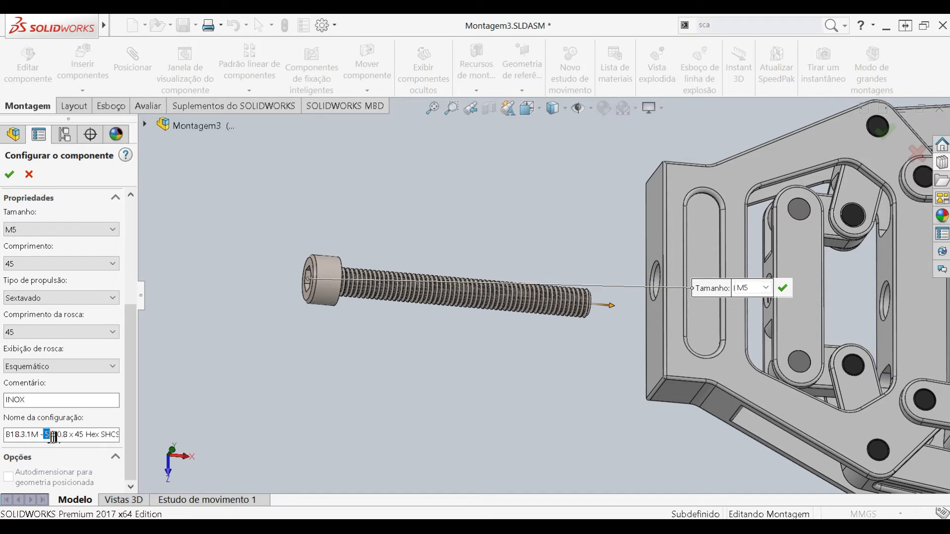
pyautogui.click(44, 436)
pyautogui.moveTo(31, 434); pyautogui.dragTo(6, 434)
pyautogui.press('BackSpace')
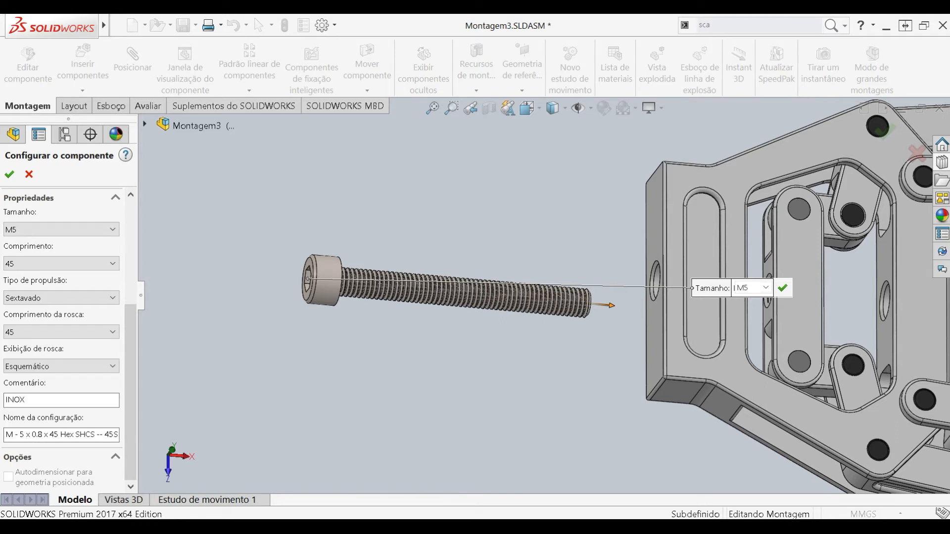
pyautogui.press('BackSpace')
pyautogui.press('BackSpace')
pyautogui.press('BackSpace')
pyautogui.click(19, 435)
pyautogui.press('BackSpace')
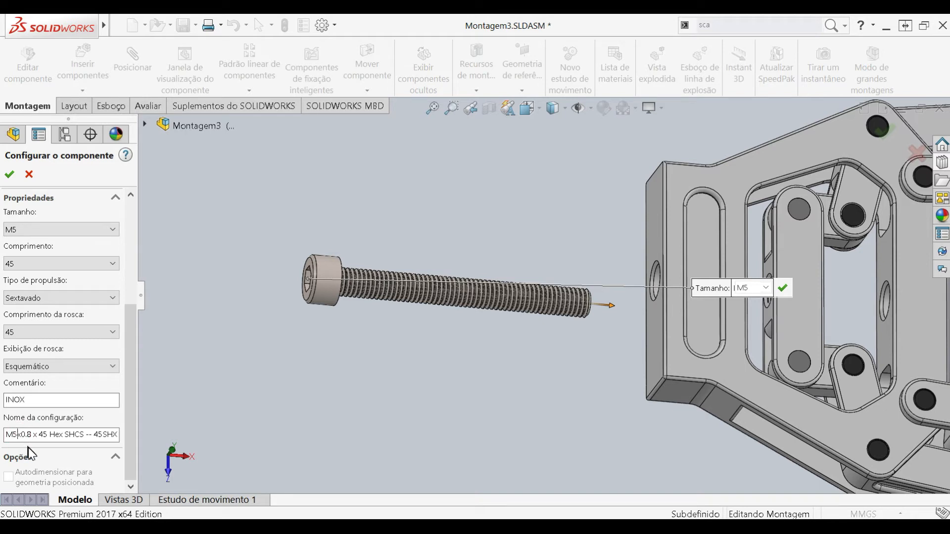
# Replace "Hex SHCS -- 45SHX" at the end of the configuration name with "allem cabeça cilindrica".
pyautogui.click(39, 435)
pyautogui.click(53, 435)
pyautogui.moveTo(50, 435); pyautogui.dragTo(131, 448)
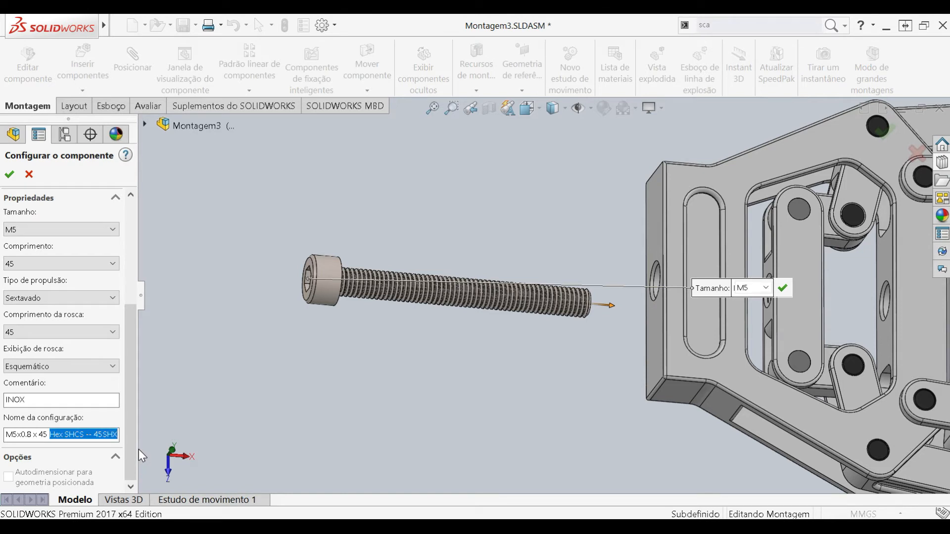
pyautogui.write('allem')
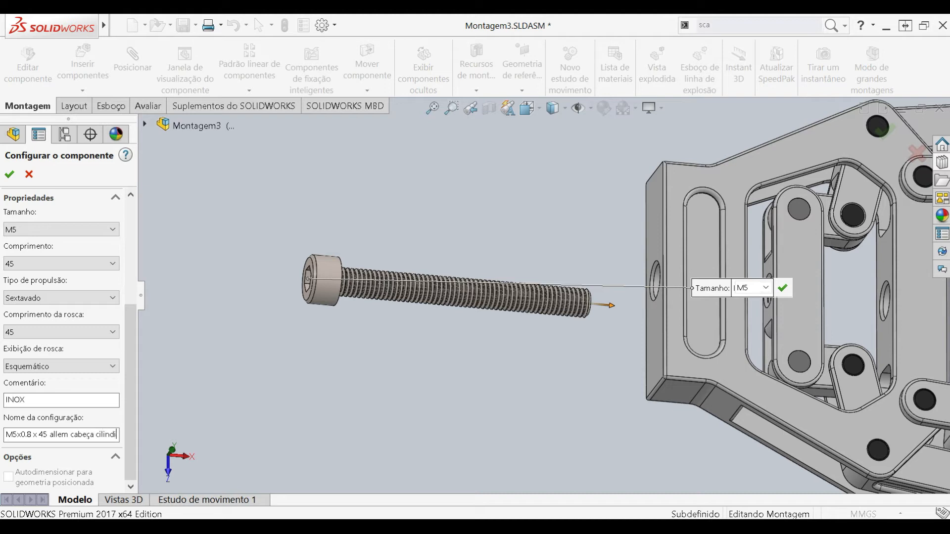
pyautogui.write('cabeça cilindrica')
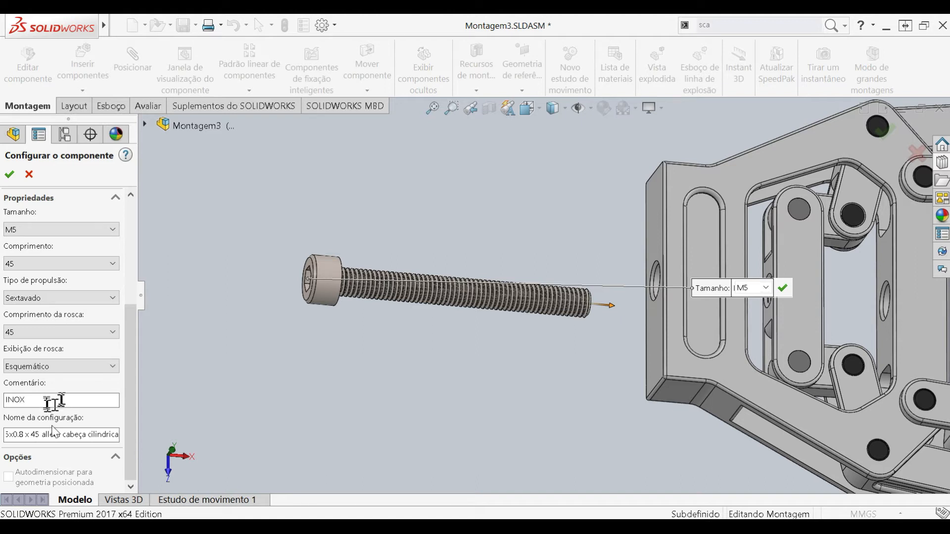
pyautogui.moveTo(39, 434); pyautogui.dragTo(1, 435)
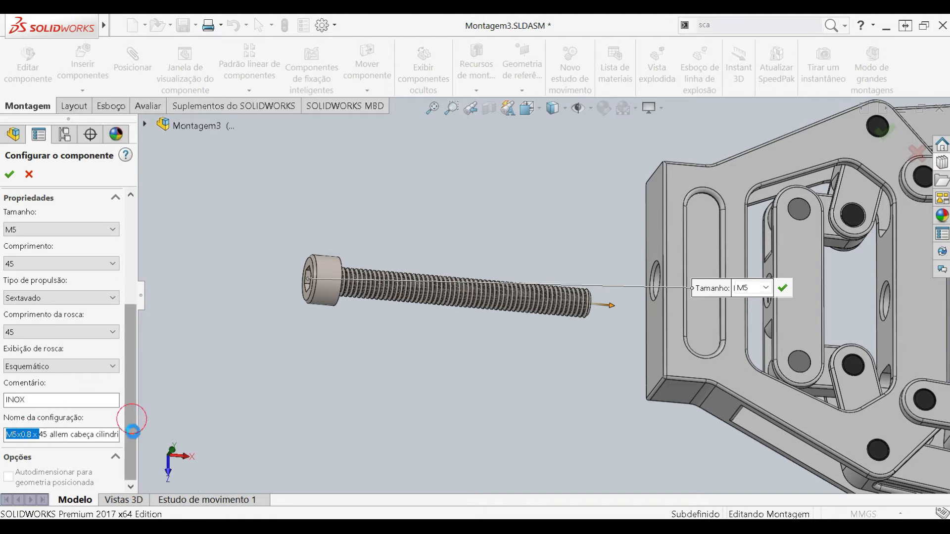
# Insert one M5 x 45 socket head cap screw with schematic thread display beside the gripper.
pyautogui.click(63, 434)
pyautogui.click(10, 174)
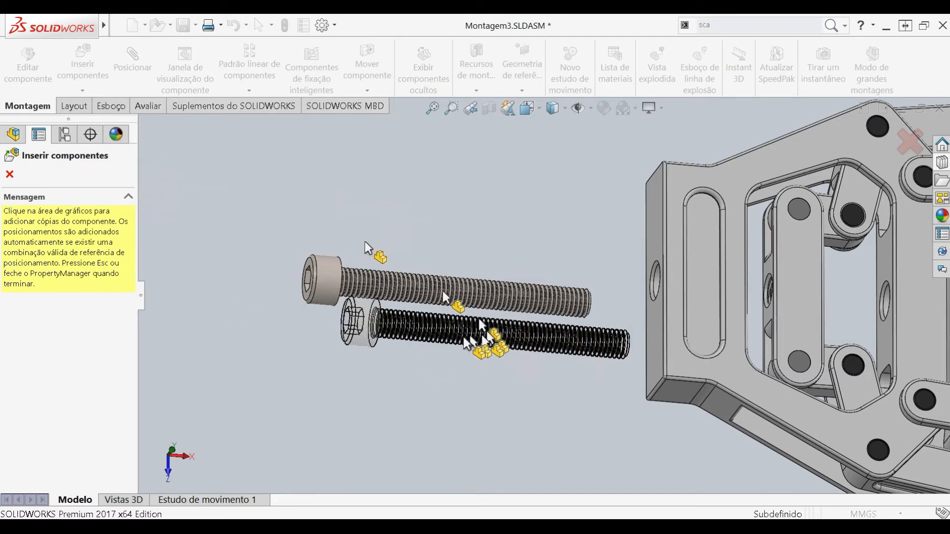
pyautogui.click(462, 325)
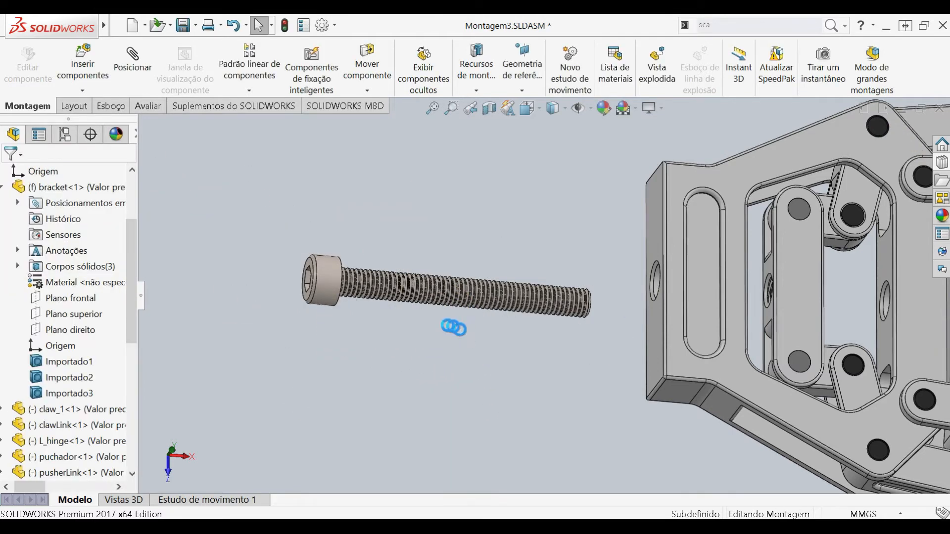
# Add a concentric mate between the screw's head and the bracket's end hole, and slide the screw partly out of the bracket.
pyautogui.scroll(1, 451, 326)
pyautogui.moveTo(423, 288); pyautogui.dragTo(466, 343, button='middle')
pyautogui.click(383, 290)
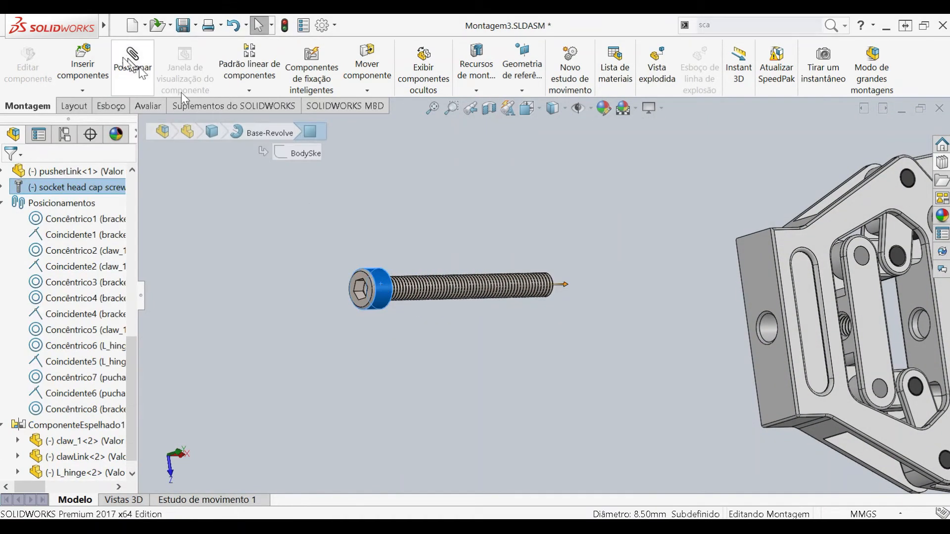
pyautogui.click(133, 59)
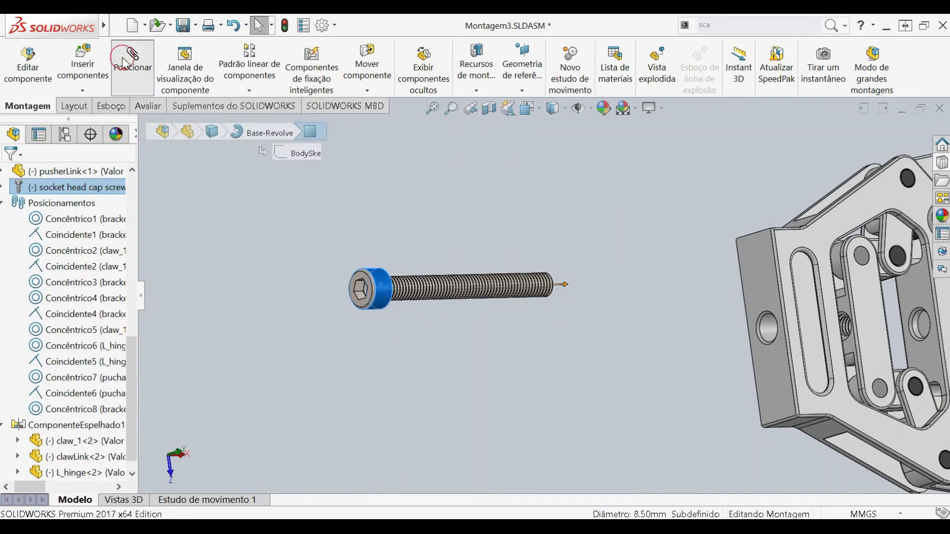
pyautogui.click(767, 335)
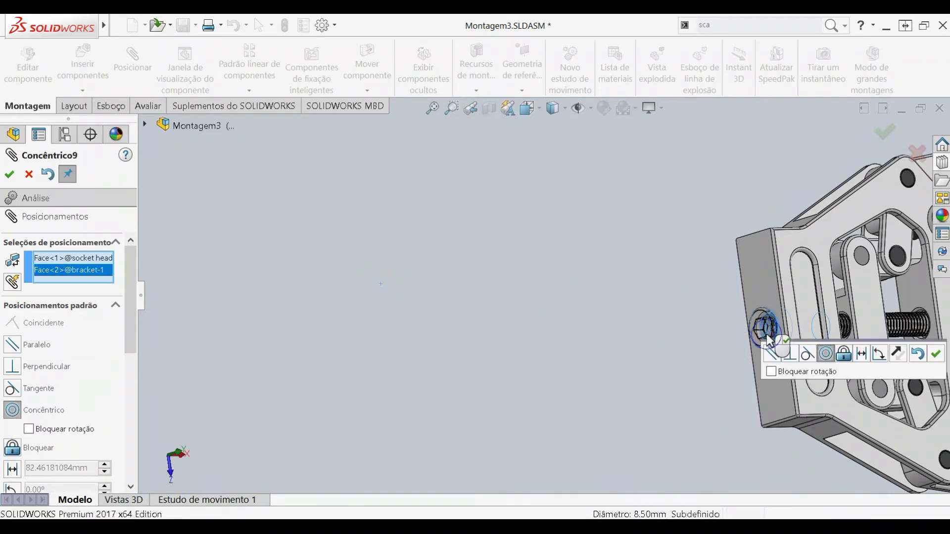
pyautogui.press('Return')
pyautogui.moveTo(776, 336); pyautogui.dragTo(732, 341)
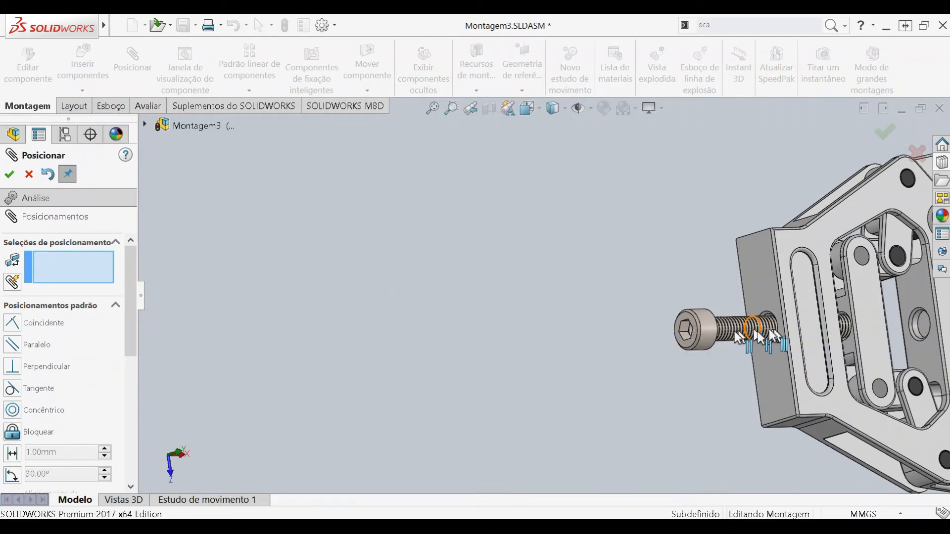
# Add a coincident mate between the screw's tip and the hole in the bracket's inner crossbar.
pyautogui.press('z')
pyautogui.scroll(5, 733, 332)
pyautogui.moveTo(725, 311); pyautogui.dragTo(705, 305, button='middle')
pyautogui.click(614, 291)
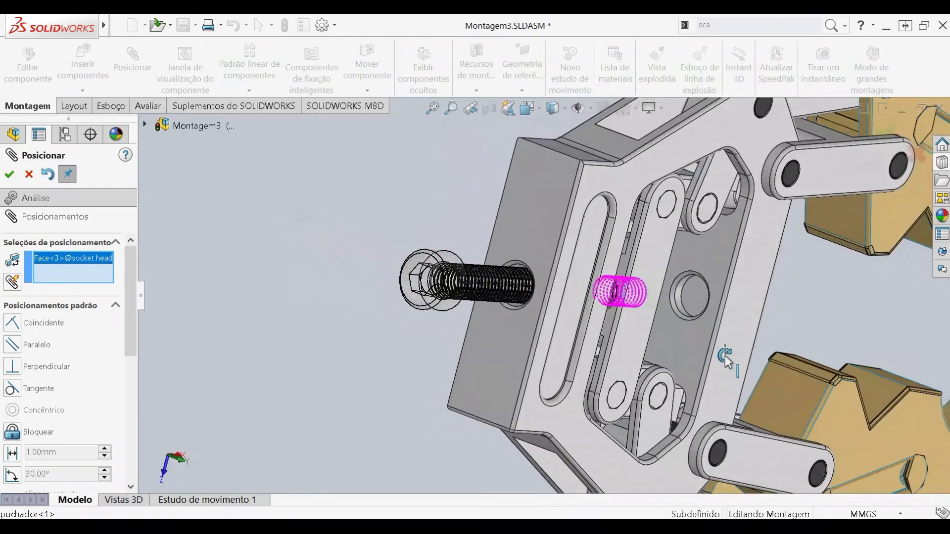
pyautogui.click(700, 299)
pyautogui.press('Return')
pyautogui.moveTo(578, 298); pyautogui.dragTo(558, 332, button='middle')
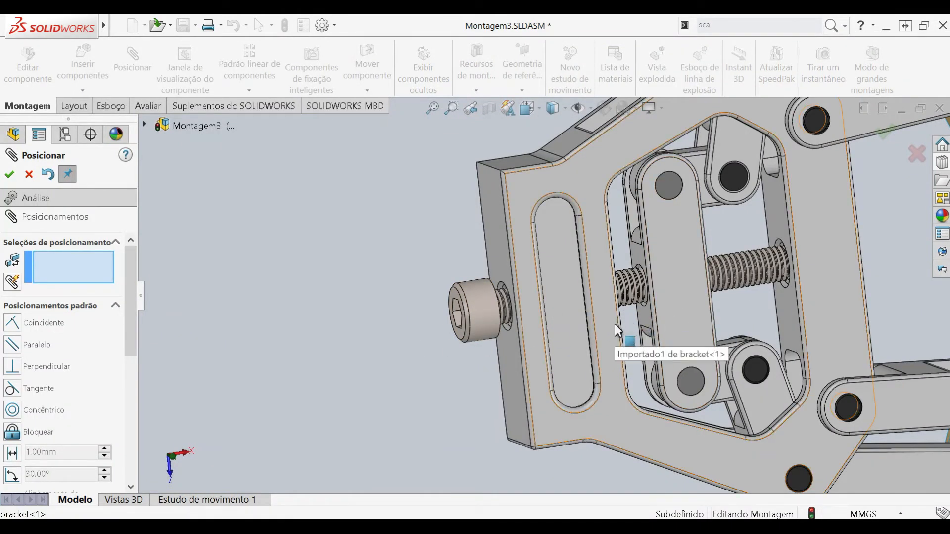
# Choose the mechanical screw mate and set its ratio to 0.8 revolutions per mm.
pyautogui.moveTo(611, 305); pyautogui.dragTo(632, 265, button='middle')
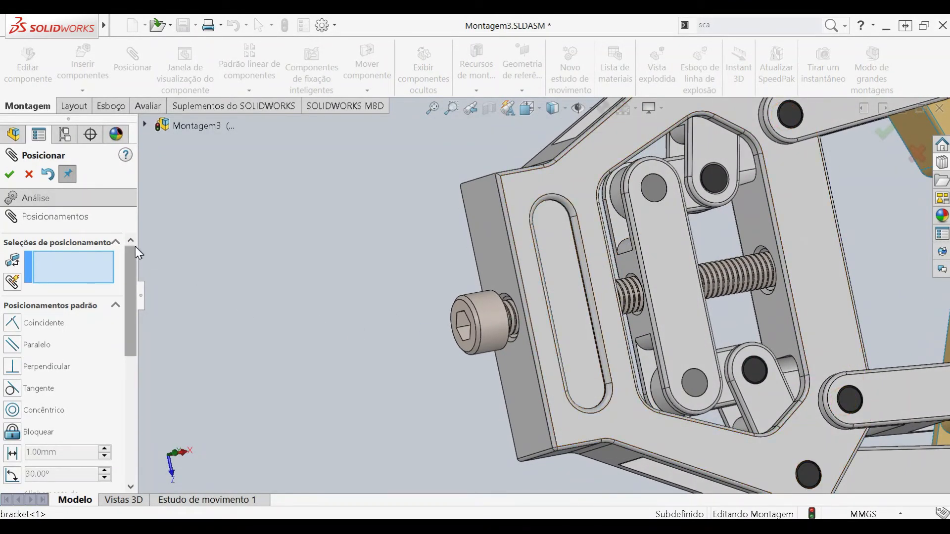
pyautogui.scroll(-5, 124, 301)
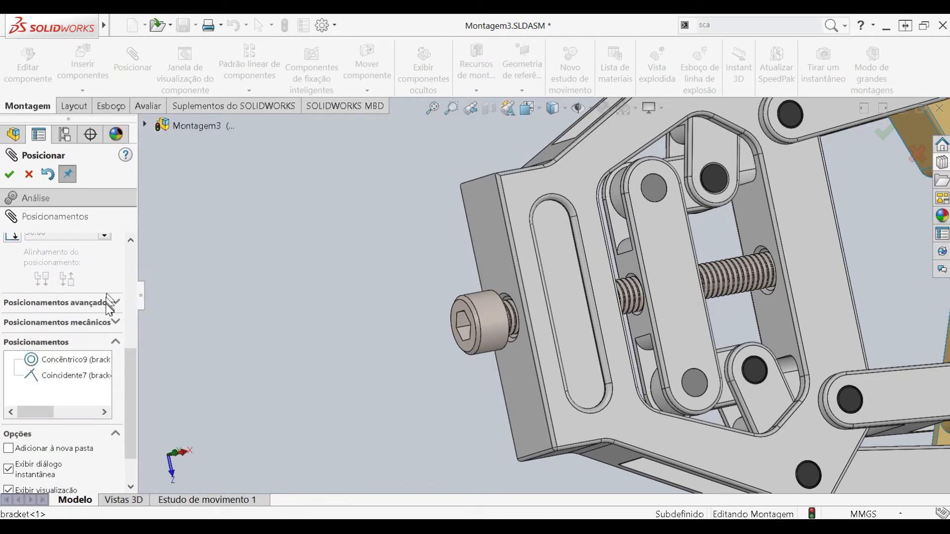
pyautogui.scroll(-2, 110, 306)
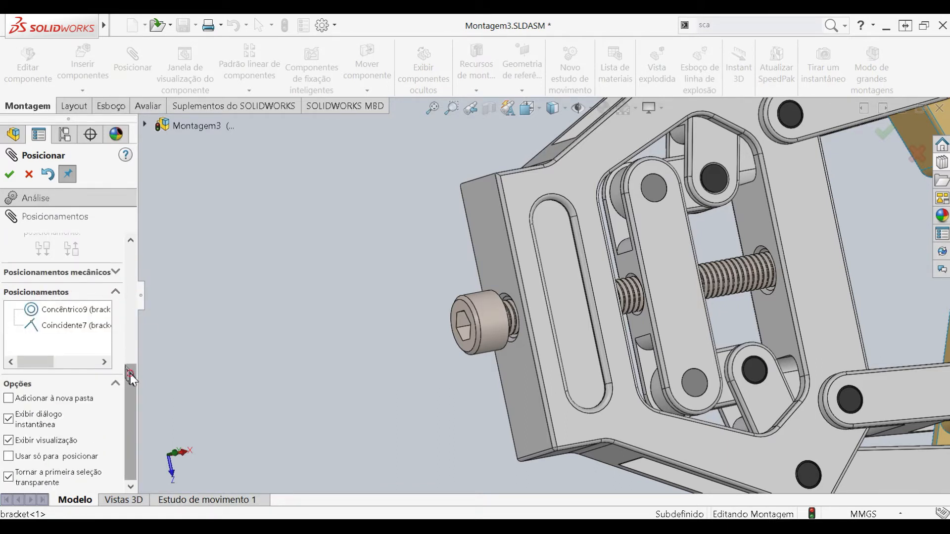
pyautogui.scroll(3, 130, 369)
pyautogui.click(111, 362)
pyautogui.scroll(-3, 109, 362)
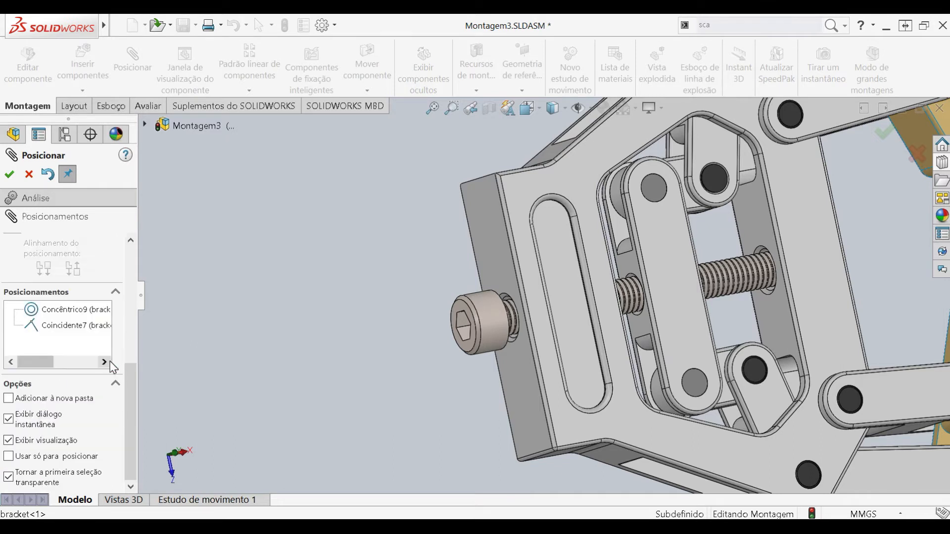
pyautogui.scroll(5, 131, 421)
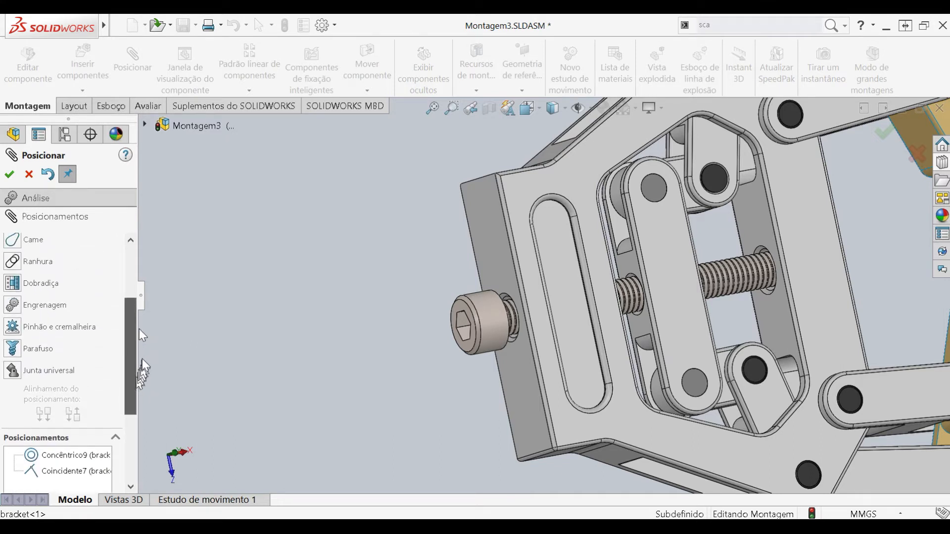
pyautogui.click(20, 351)
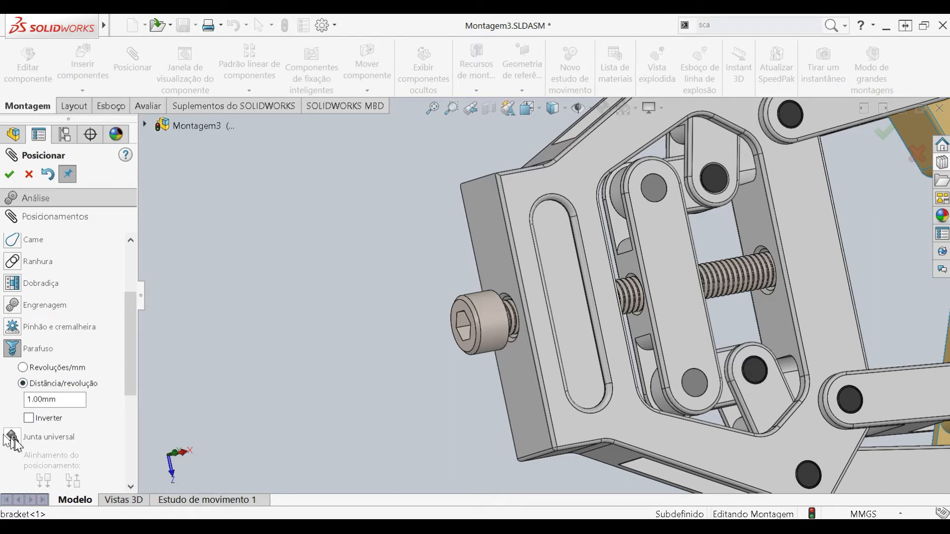
pyautogui.click(45, 369)
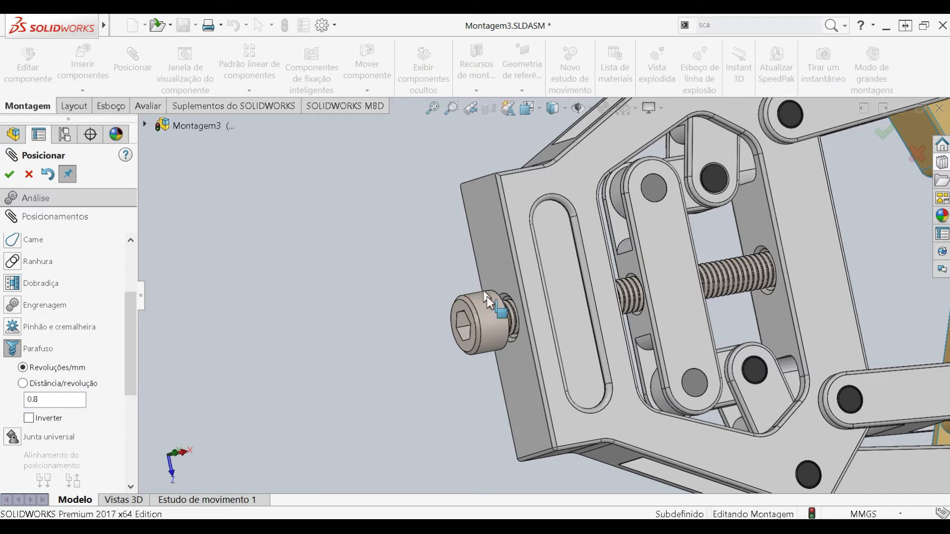
# Apply the screw mate between the screw's cylindrical head and the circular hole of the puchador part.
pyautogui.click(488, 319)
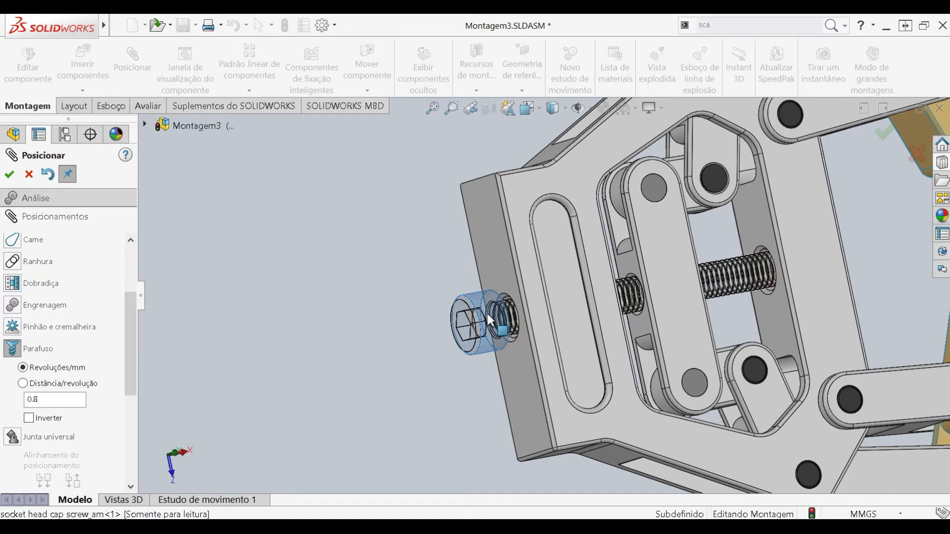
pyautogui.click(517, 317)
pyautogui.moveTo(517, 317); pyautogui.dragTo(459, 324, button='middle')
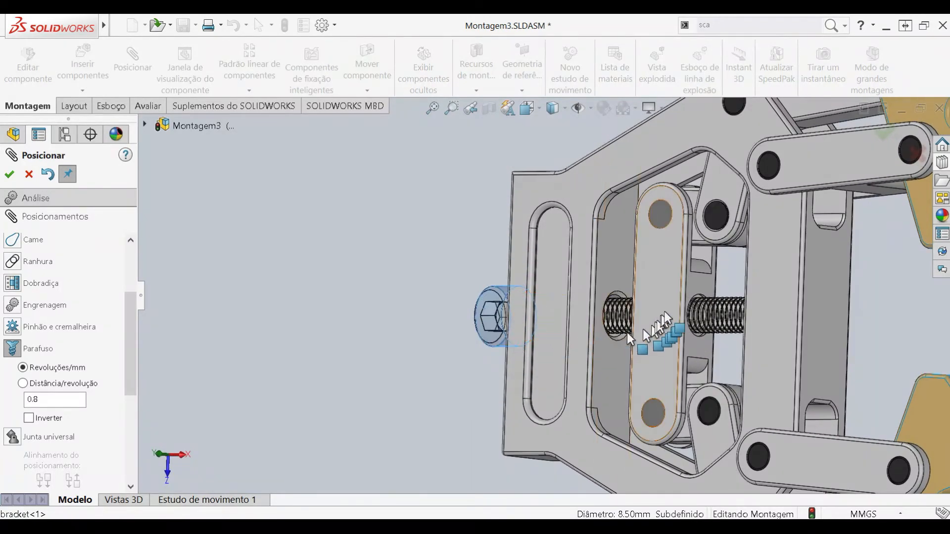
pyautogui.scroll(-4, 657, 316)
pyautogui.scroll(-2, 713, 300)
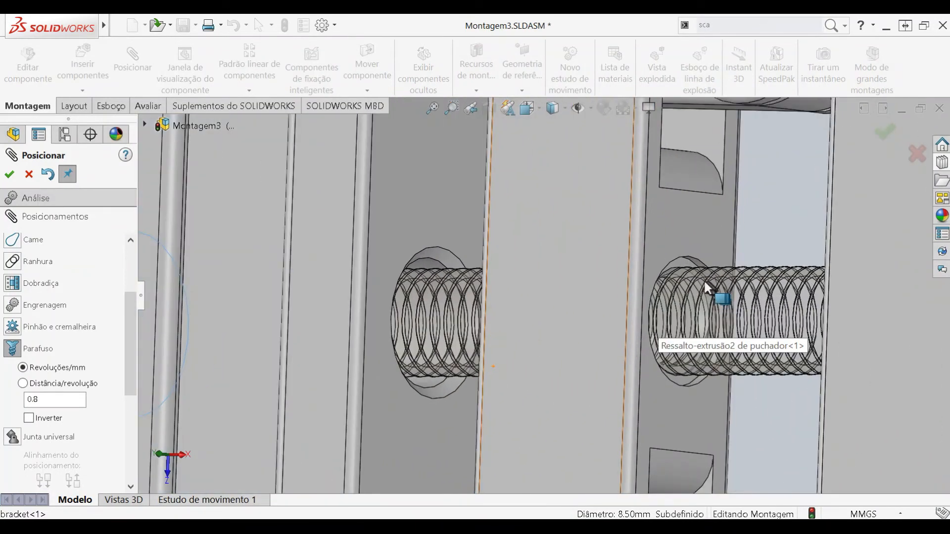
pyautogui.click(678, 258)
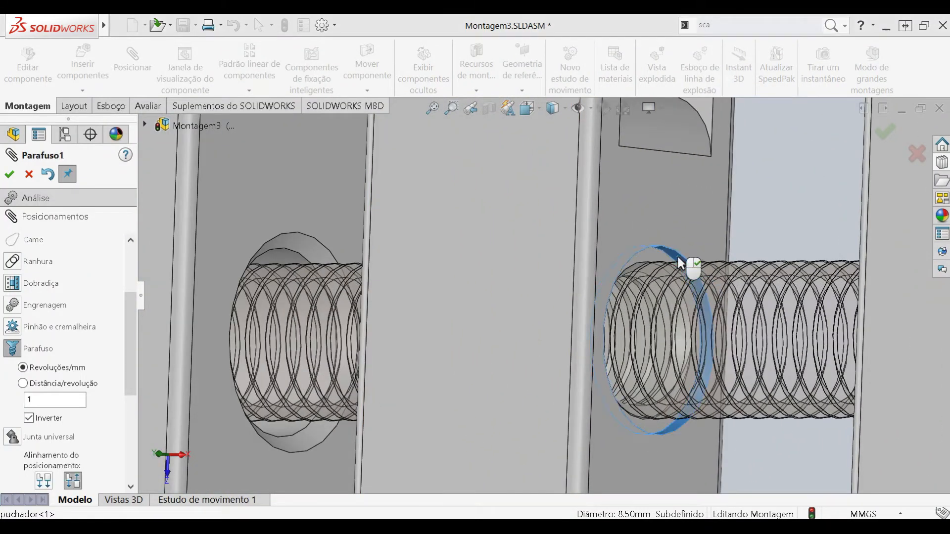
pyautogui.press('Return')
# Rotate the screw head in both directions to test the gripper's opening and closing motion, and finish mating.
pyautogui.scroll(8, 664, 277)
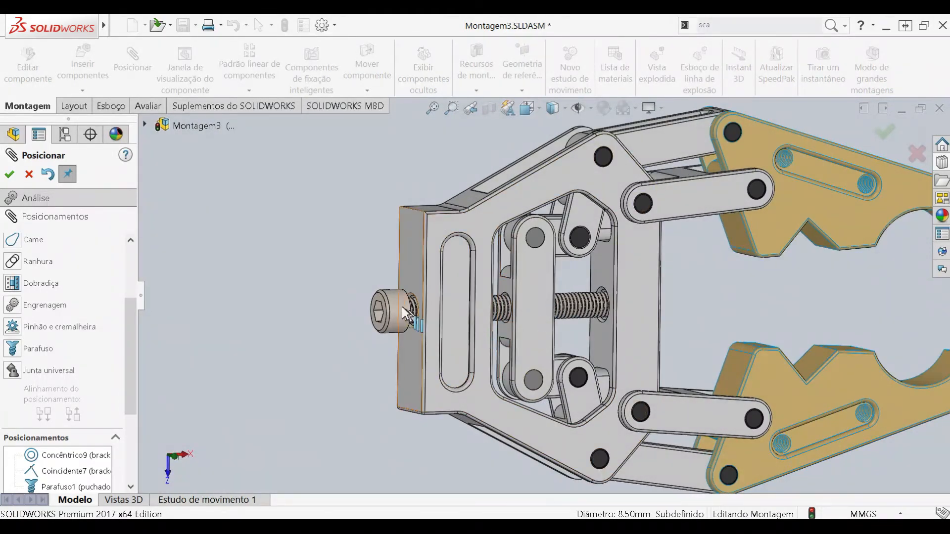
pyautogui.click(394, 322)
pyautogui.moveTo(367, 327); pyautogui.dragTo(381, 294)
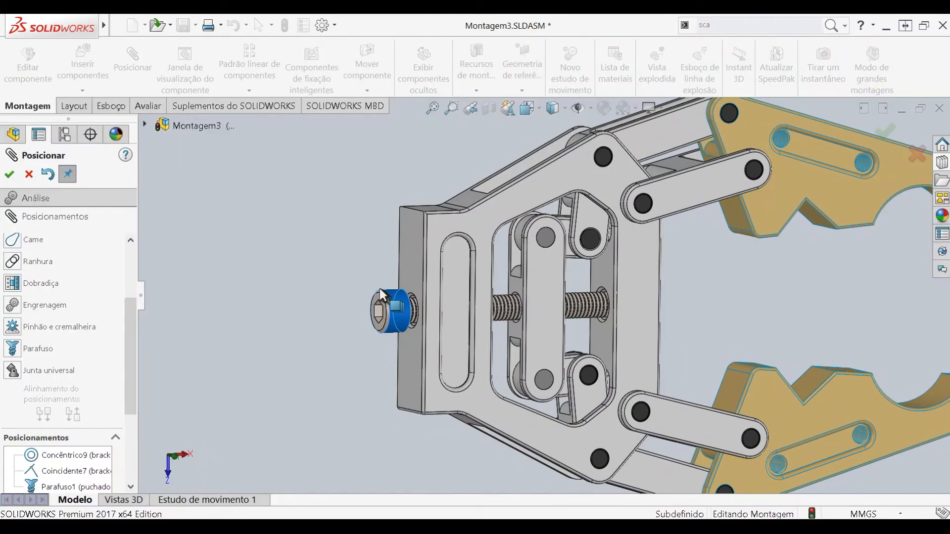
pyautogui.moveTo(382, 288); pyautogui.dragTo(363, 311)
pyautogui.click(9, 174)
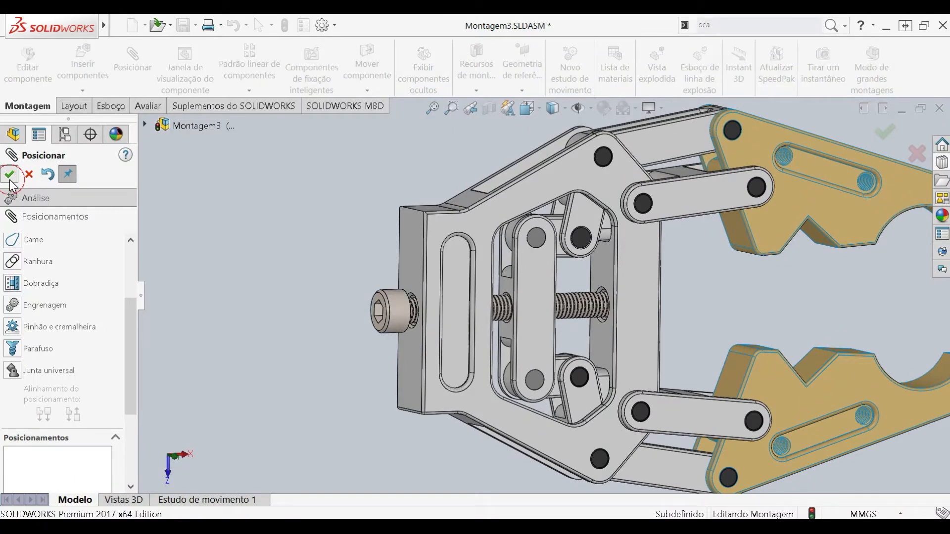
# Switch to the 193989_DSNU-16-25-PPS assembly and reposition the loose piston rod and hex nut beside the cylinder.
pyautogui.click(900, 111)
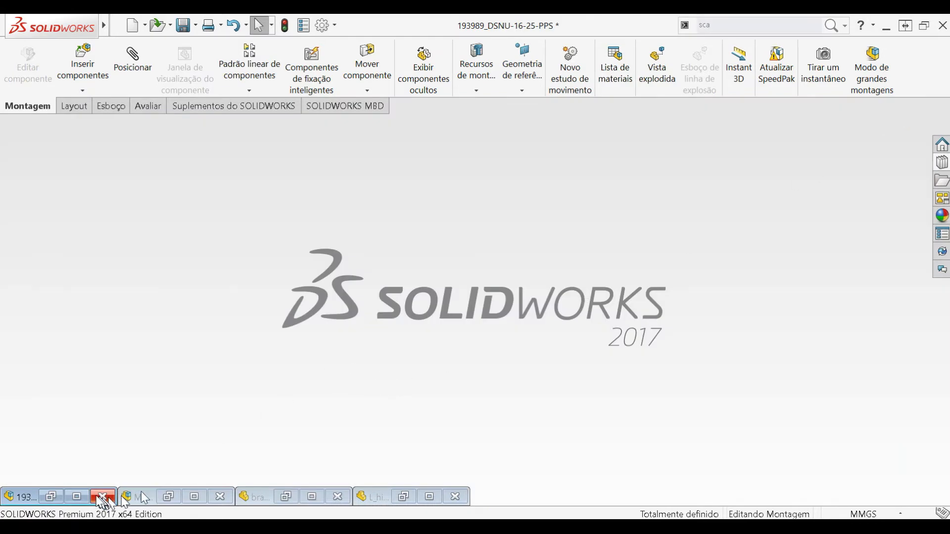
pyautogui.click(77, 497)
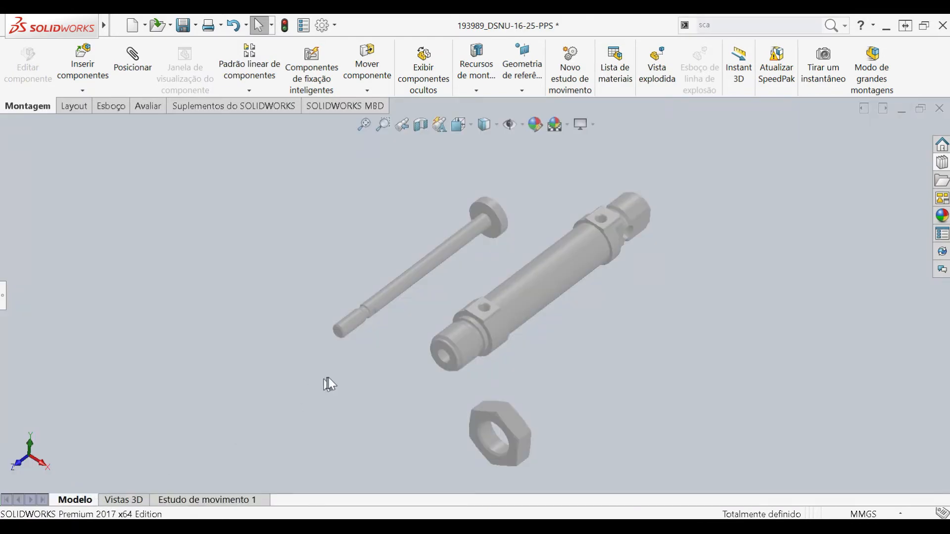
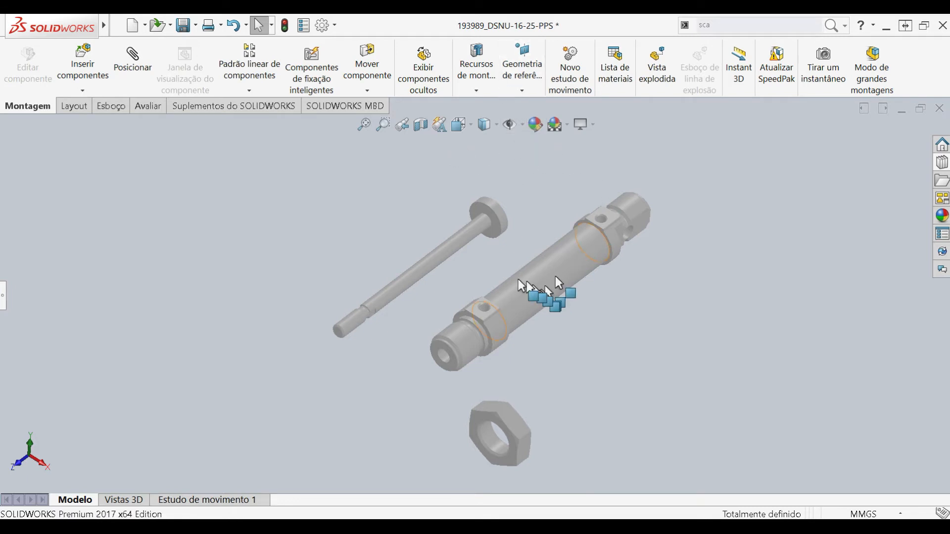
pyautogui.moveTo(433, 270); pyautogui.dragTo(443, 298)
pyautogui.moveTo(516, 436); pyautogui.dragTo(463, 421)
pyautogui.click(572, 393)
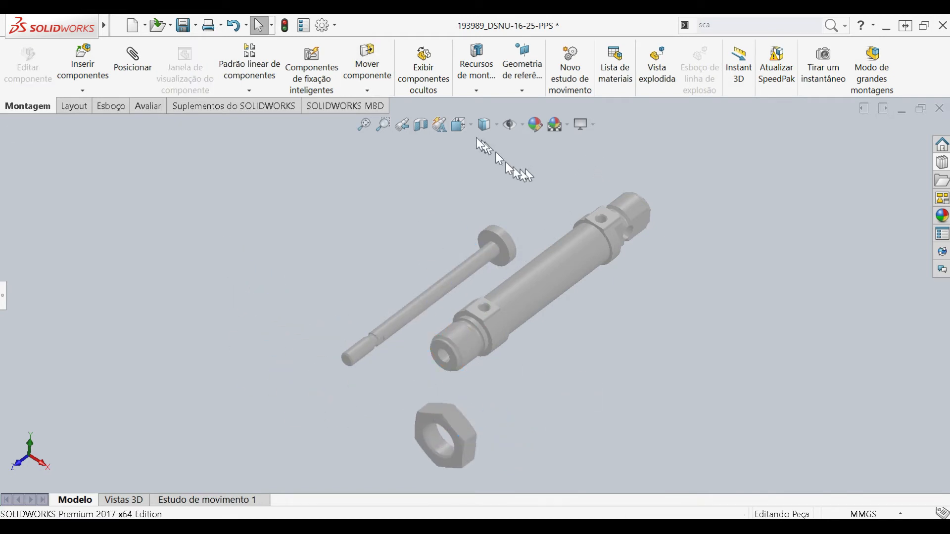
# Display the cylinder assembly in shaded style with edges.
pyautogui.click(485, 123)
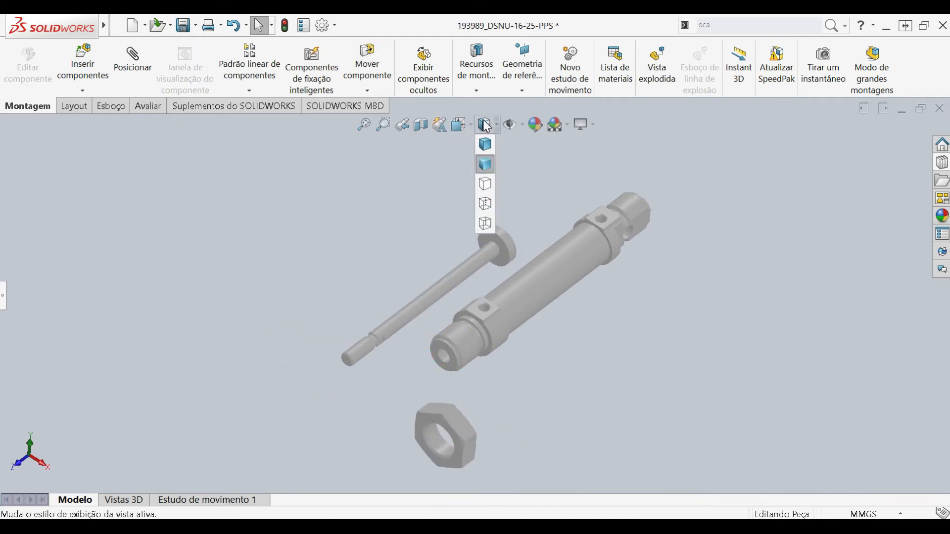
pyautogui.click(485, 144)
pyautogui.moveTo(575, 366); pyautogui.dragTo(531, 358, button='middle')
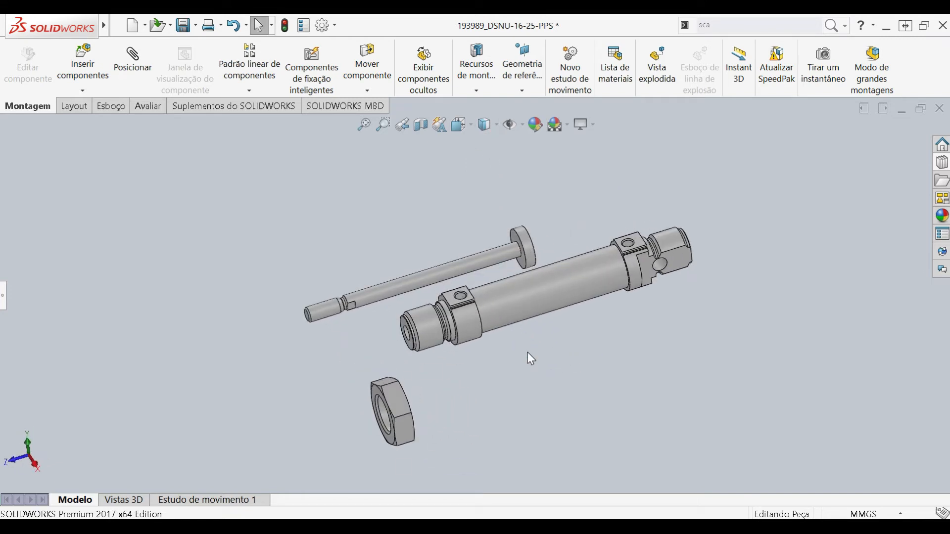
# Add a concentric mate between the piston rod and the cylinder barrel.
pyautogui.click(132, 92)
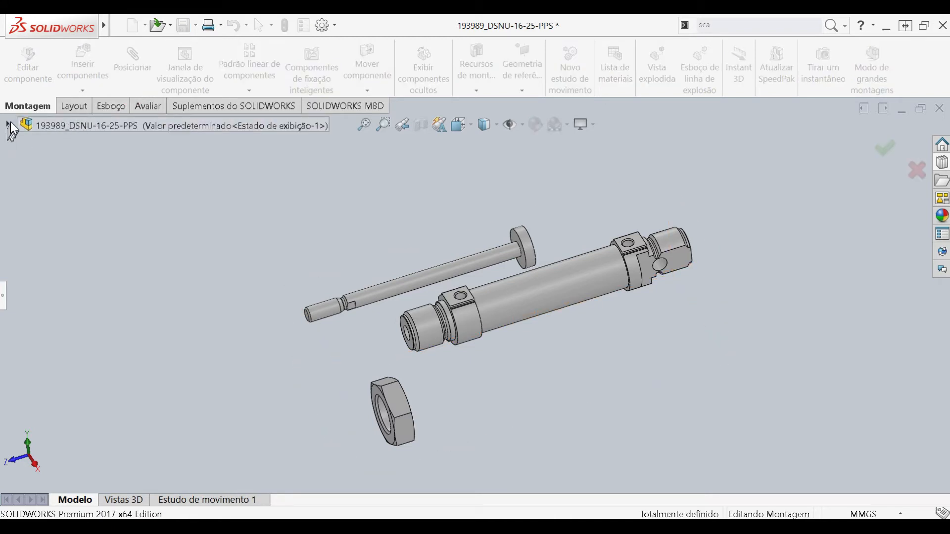
pyautogui.click(8, 124)
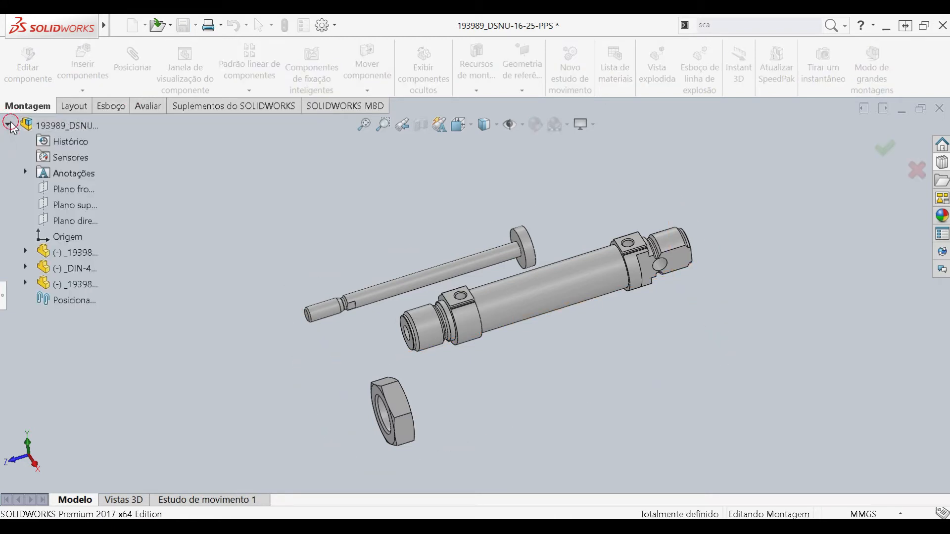
pyautogui.click(2, 302)
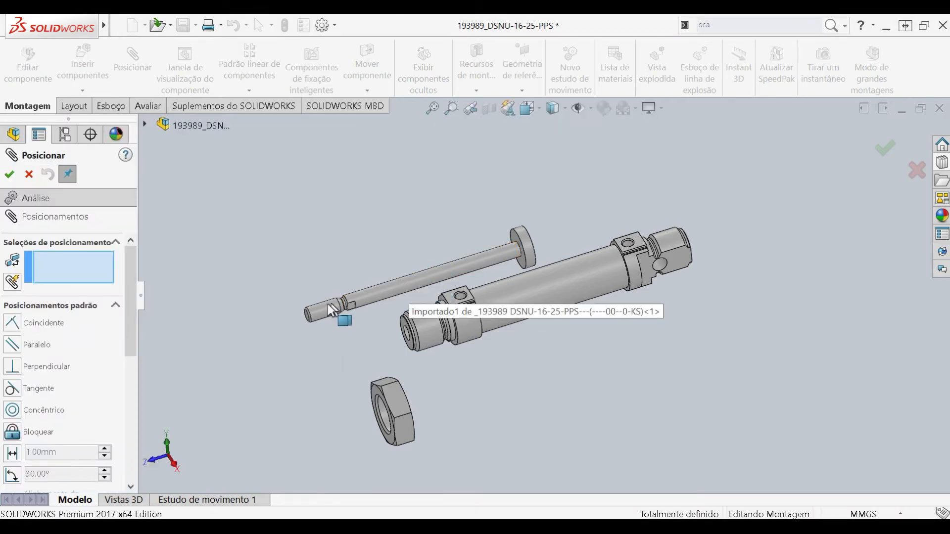
pyautogui.click(470, 264)
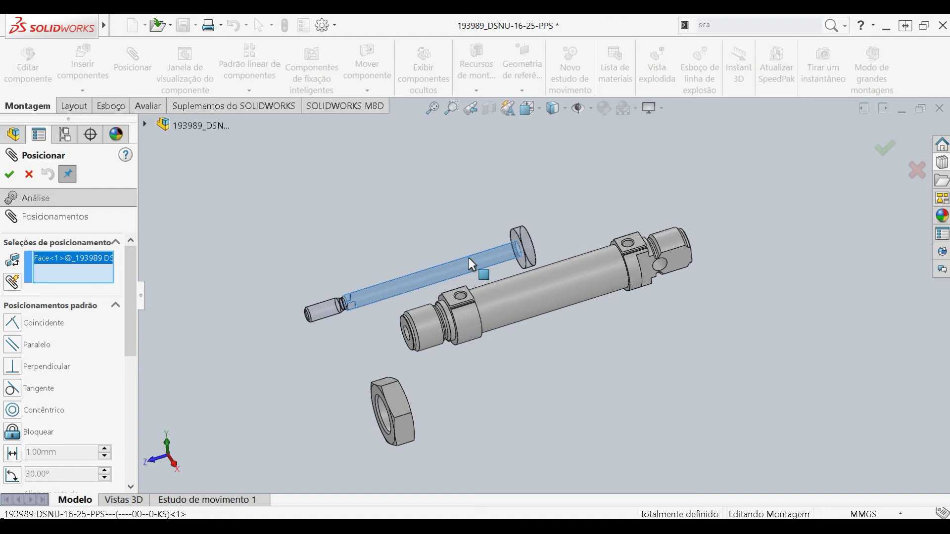
pyautogui.click(501, 312)
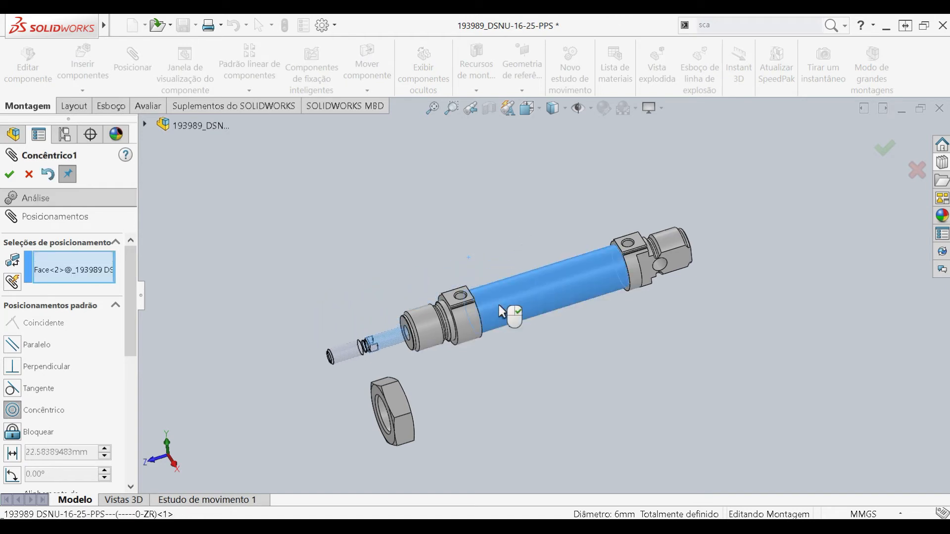
pyautogui.rightClick(499, 308)
# Slide the piston rod out of the cylinder and back inside, and finish mating.
pyautogui.moveTo(390, 338); pyautogui.dragTo(218, 296)
pyautogui.moveTo(268, 256); pyautogui.dragTo(421, 322)
pyautogui.click(29, 175)
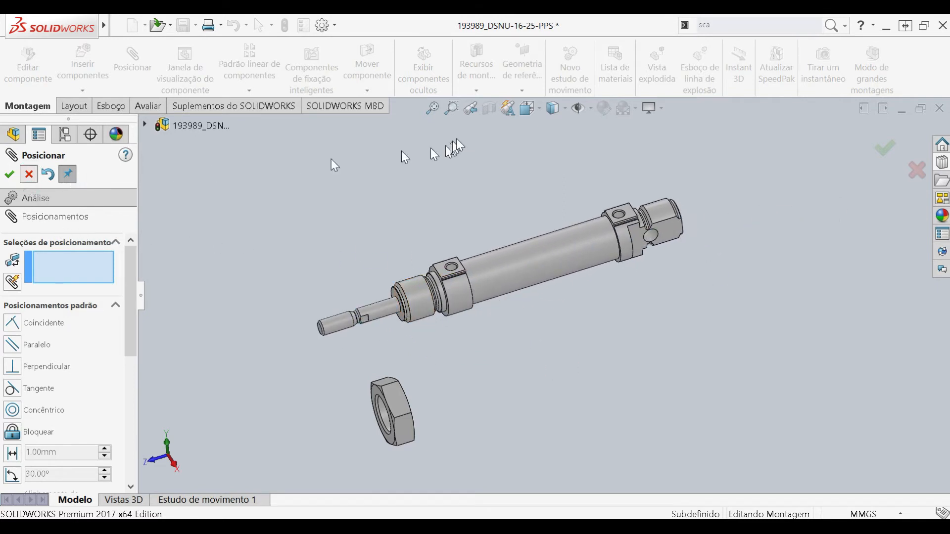
# Section the cylinder assembly along Plano superior with a 10 mm offset to expose the piston inside the barrel.
pyautogui.click(490, 110)
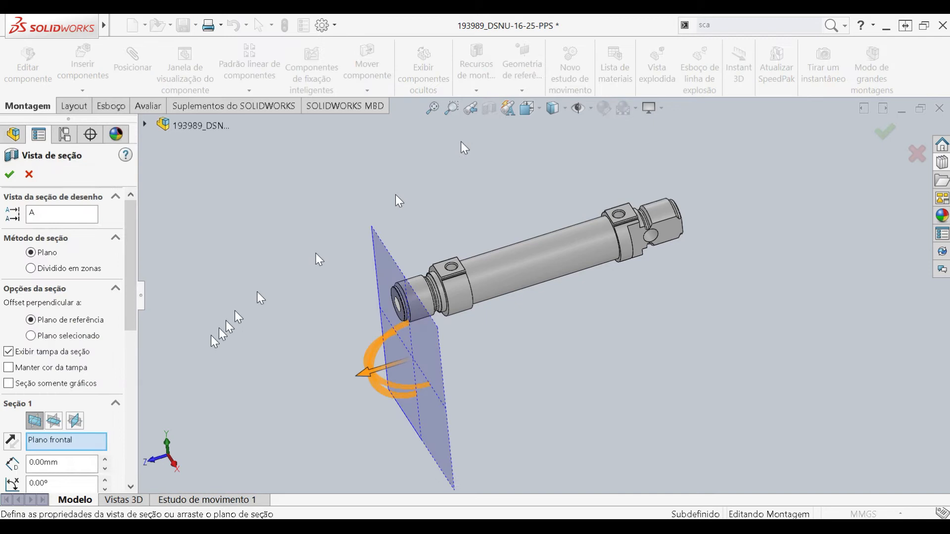
pyautogui.click(54, 420)
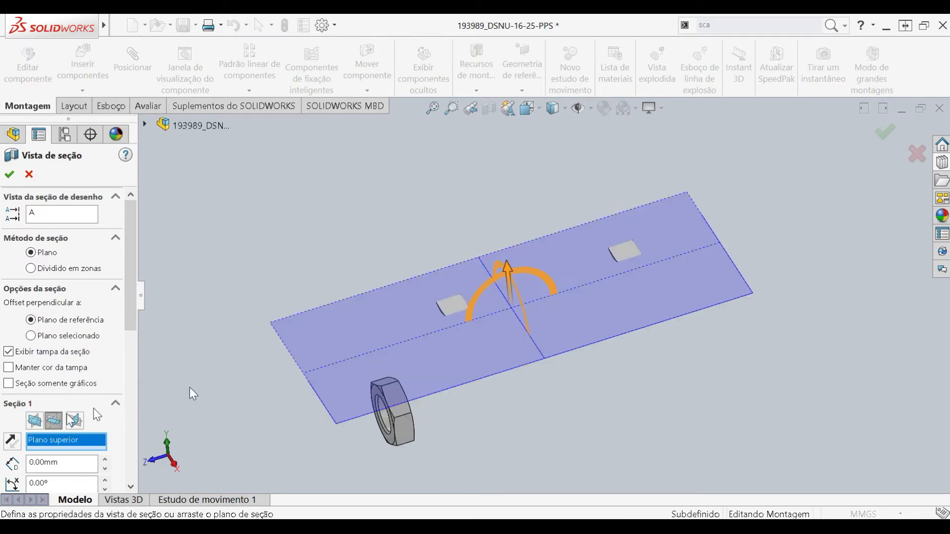
pyautogui.moveTo(509, 271); pyautogui.dragTo(514, 250)
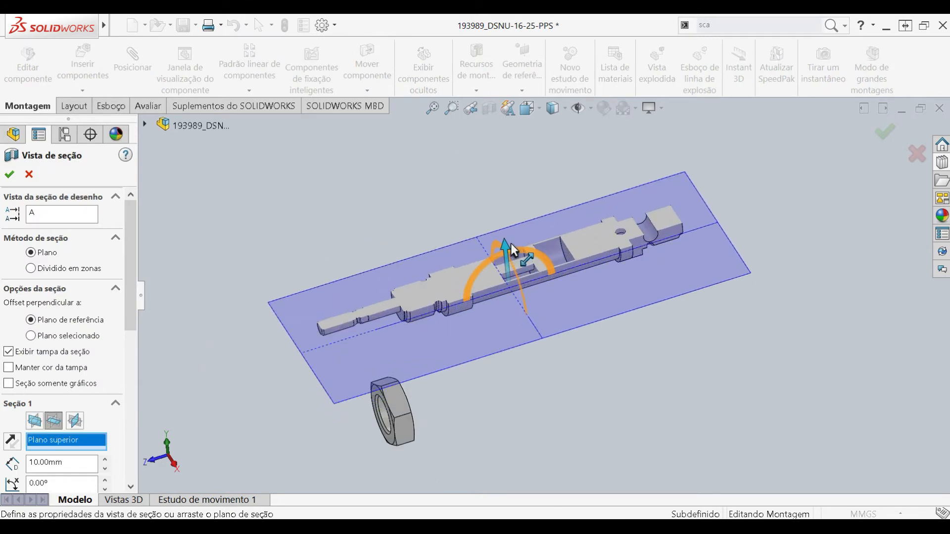
pyautogui.click(9, 174)
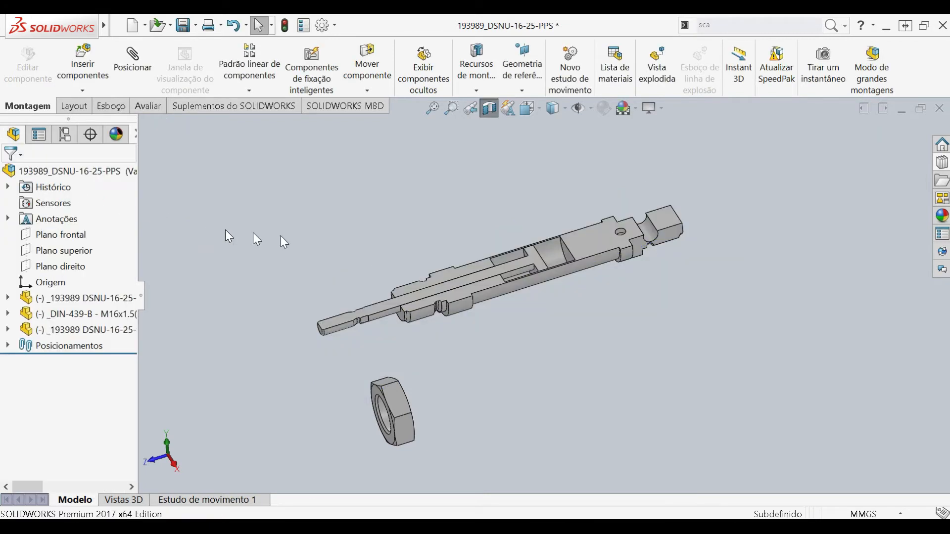
pyautogui.moveTo(400, 240); pyautogui.dragTo(444, 343, button='middle')
pyautogui.scroll(-5, 476, 317)
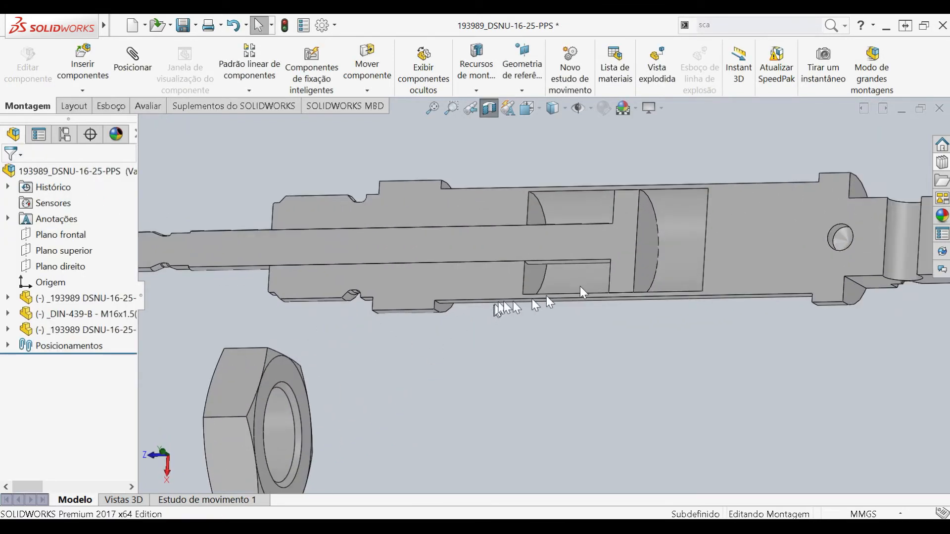
# Examine the piston and inner end faces, slide the rod inside the sectioned barrel, and turn off the section view.
pyautogui.click(643, 242)
pyautogui.moveTo(646, 241); pyautogui.dragTo(711, 239, button='middle')
pyautogui.click(706, 239)
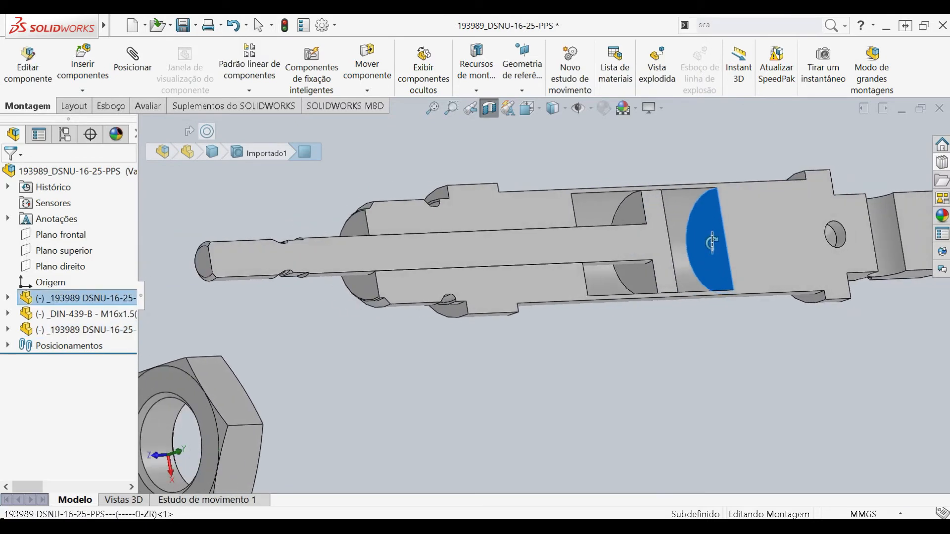
pyautogui.click(613, 245)
pyautogui.moveTo(612, 244); pyautogui.dragTo(713, 255)
pyautogui.moveTo(672, 352); pyautogui.dragTo(598, 345, button='middle')
pyautogui.scroll(3, 627, 358)
pyautogui.click(632, 348)
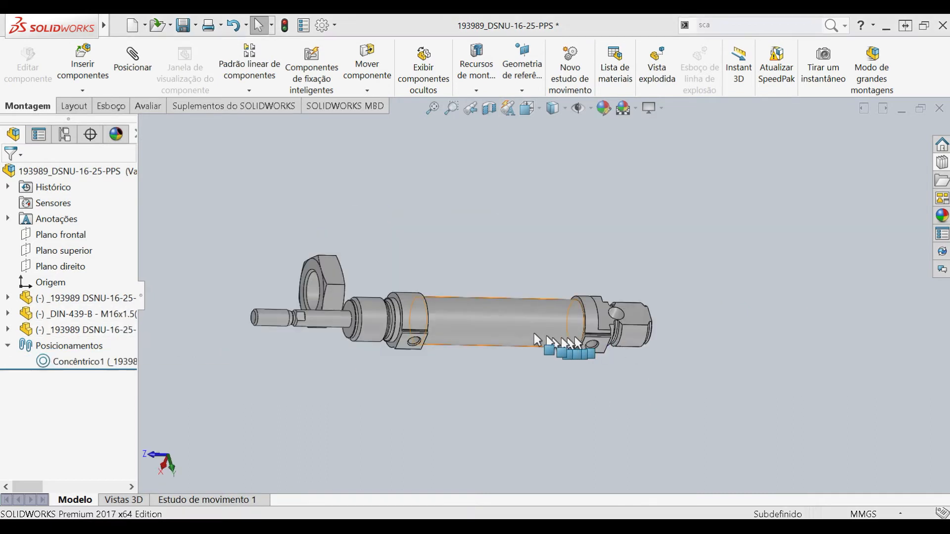
# Move the unconstrained cylinder barrel to a new position in the assembly.
pyautogui.click(523, 332)
pyautogui.moveTo(622, 235); pyautogui.dragTo(426, 268)
pyautogui.scroll(2, 503, 269)
pyautogui.moveTo(448, 280); pyautogui.dragTo(452, 284)
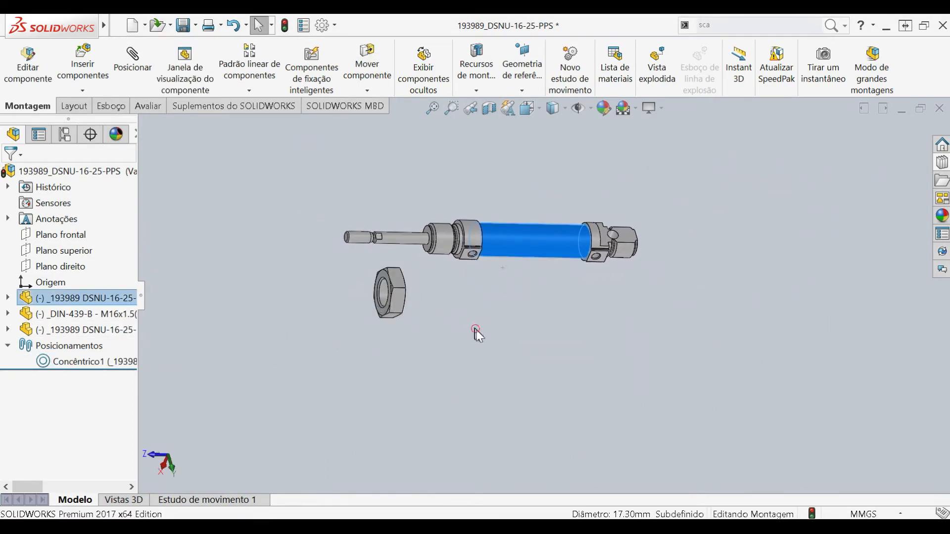
pyautogui.click(476, 330)
# Add a lock mate between the cylinder barrel's outer face and the assembly's Plano frontal, and finish mating.
pyautogui.click(511, 246)
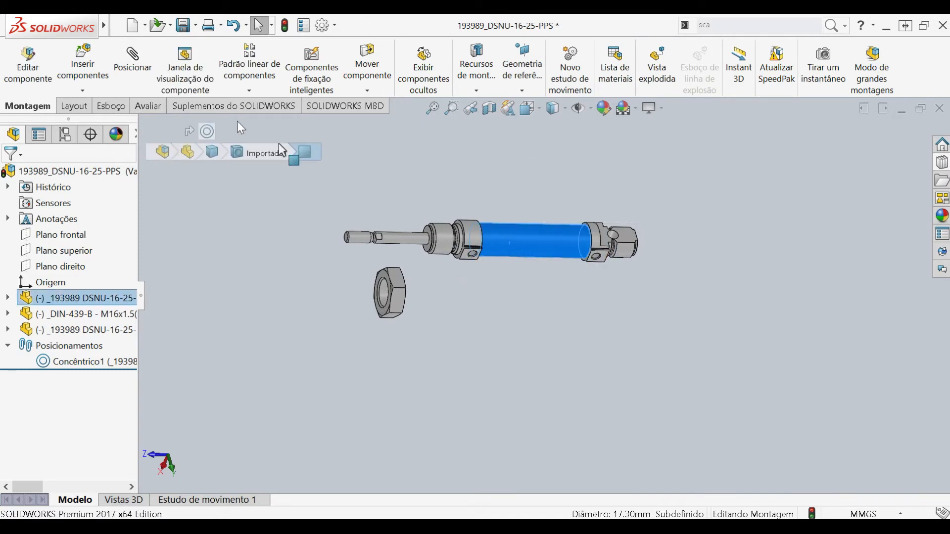
pyautogui.click(132, 68)
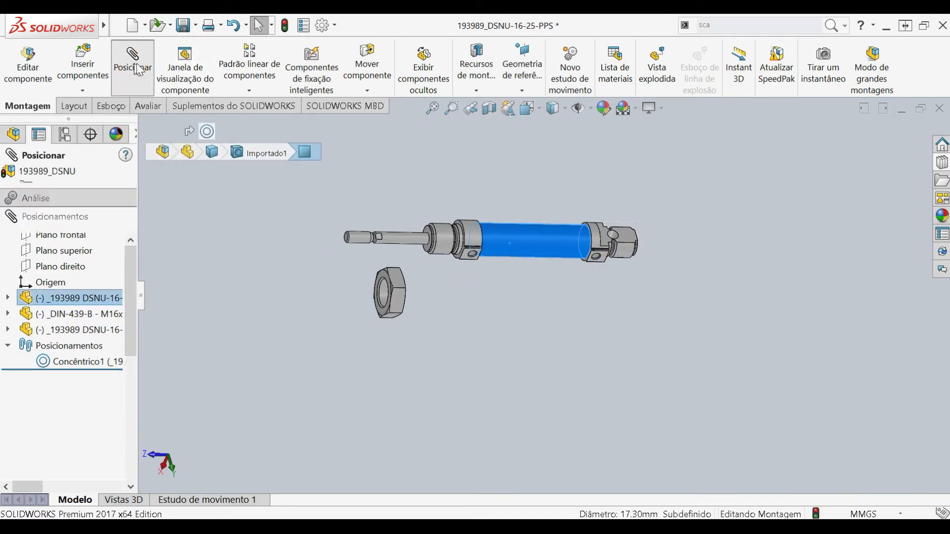
pyautogui.click(147, 120)
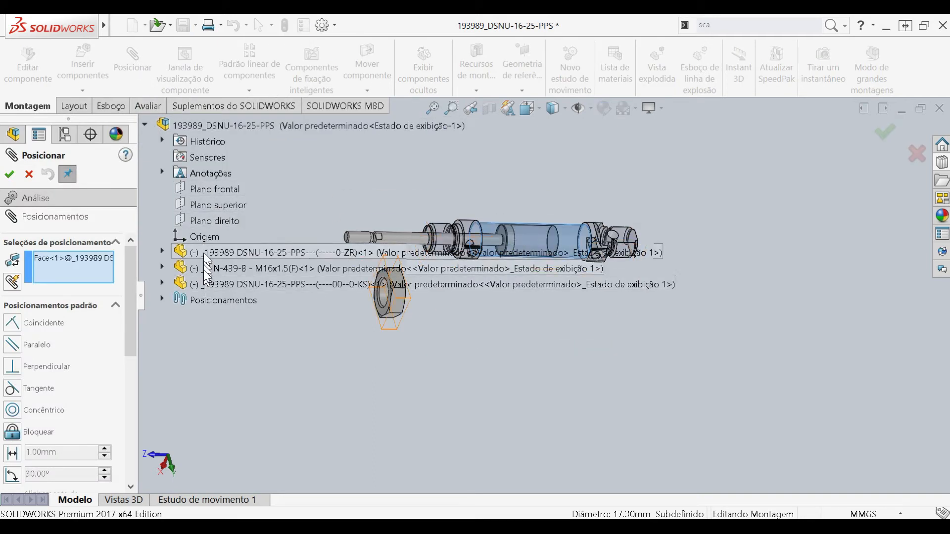
pyautogui.click(209, 189)
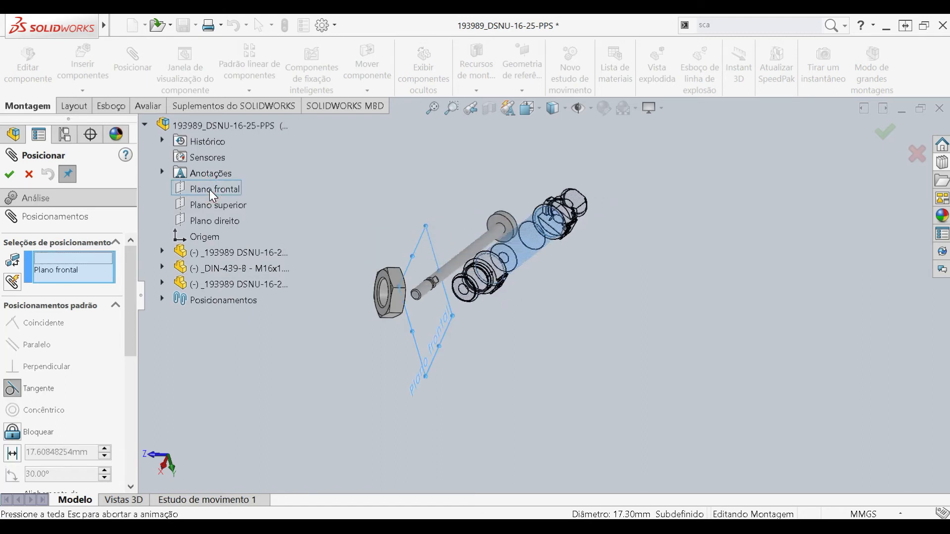
pyautogui.click(19, 434)
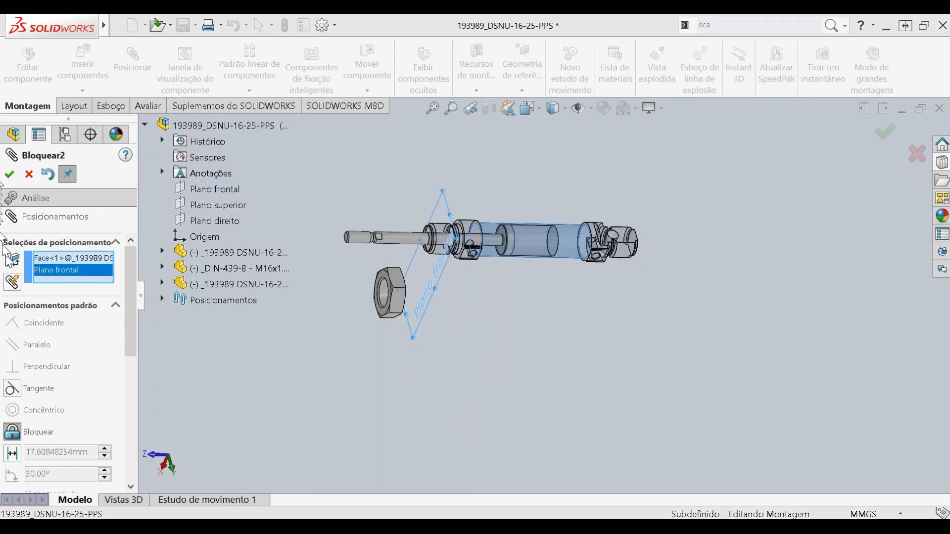
pyautogui.click(9, 175)
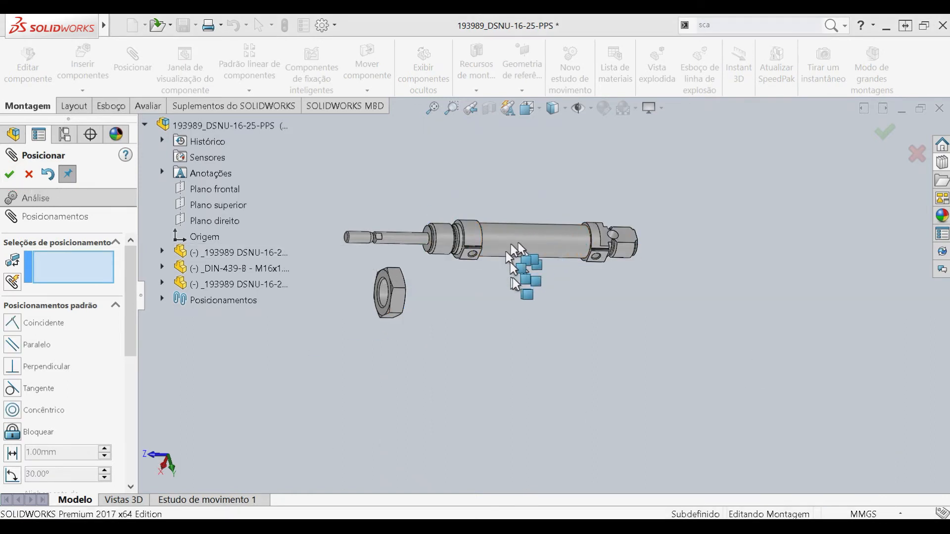
pyautogui.press('Escape')
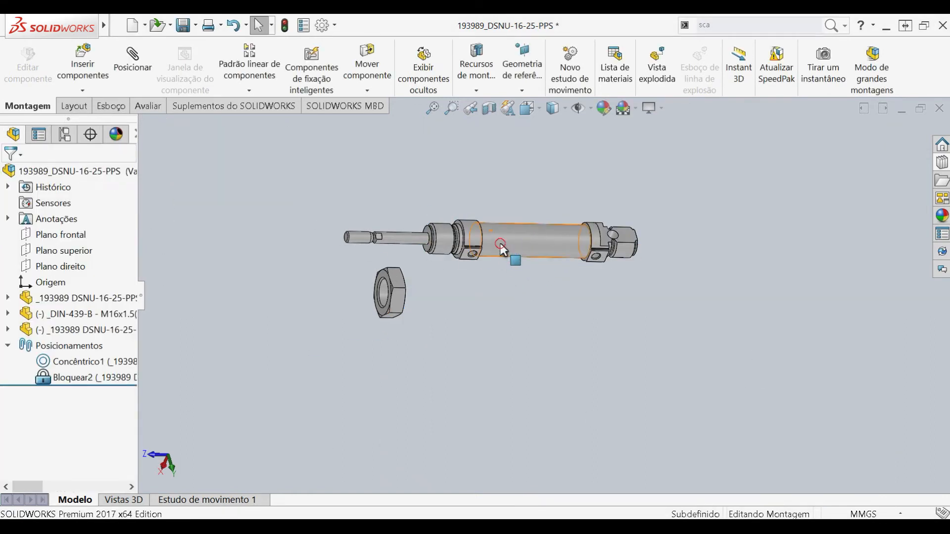
# Test the barrel's movement and slide the piston rod farther into the cylinder.
pyautogui.click(509, 247)
pyautogui.moveTo(509, 248); pyautogui.dragTo(553, 242)
pyautogui.click(508, 311)
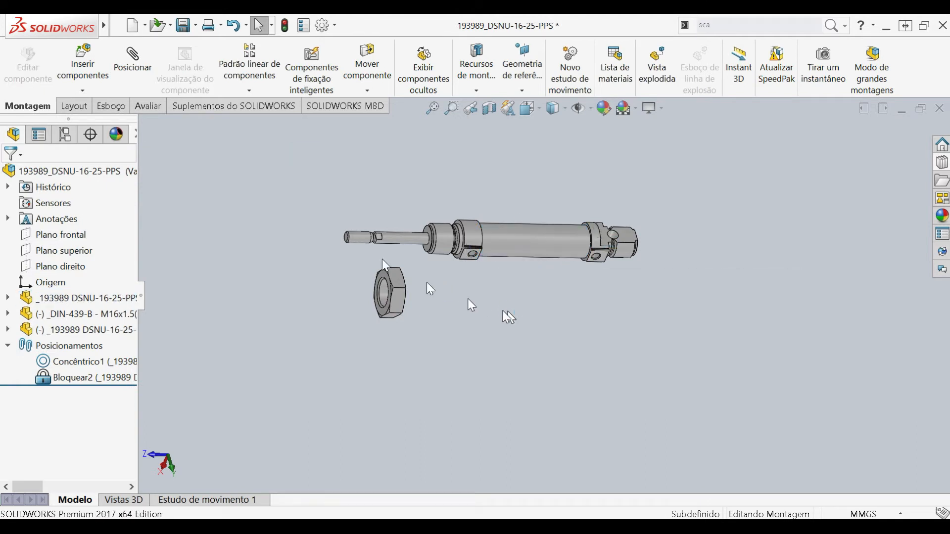
pyautogui.moveTo(394, 239); pyautogui.dragTo(483, 237)
pyautogui.click(486, 318)
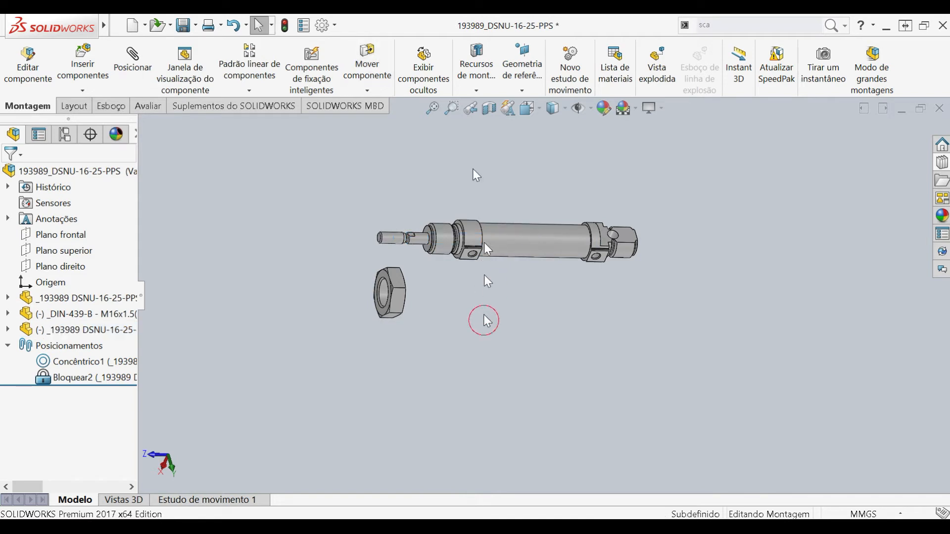
# Section the assembly along Plano superior with a -20 mm offset to expose the barrel's interior.
pyautogui.click(489, 108)
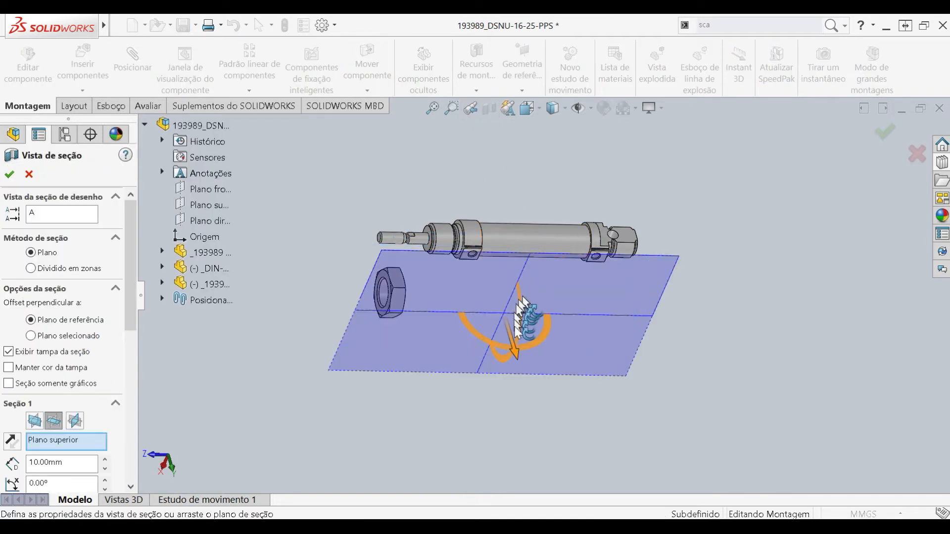
pyautogui.moveTo(513, 349); pyautogui.dragTo(512, 301)
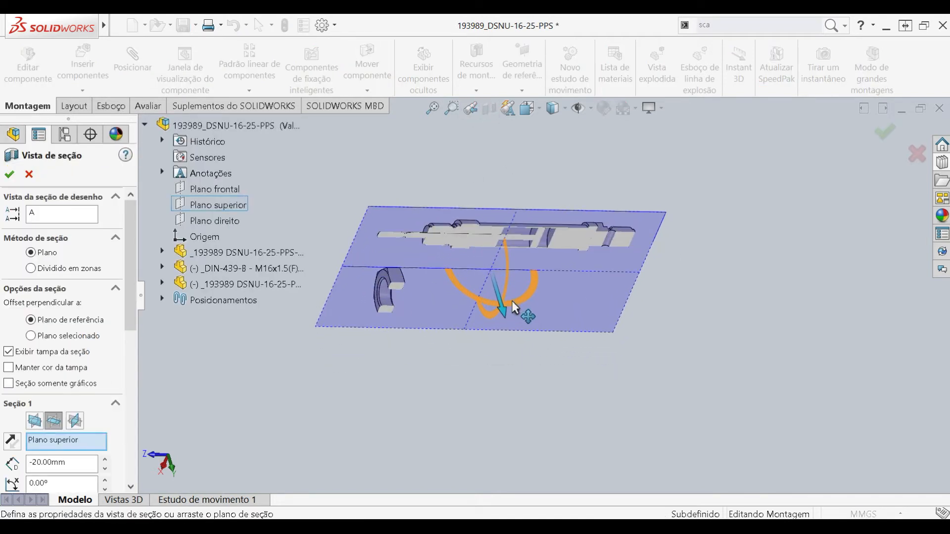
pyautogui.click(8, 174)
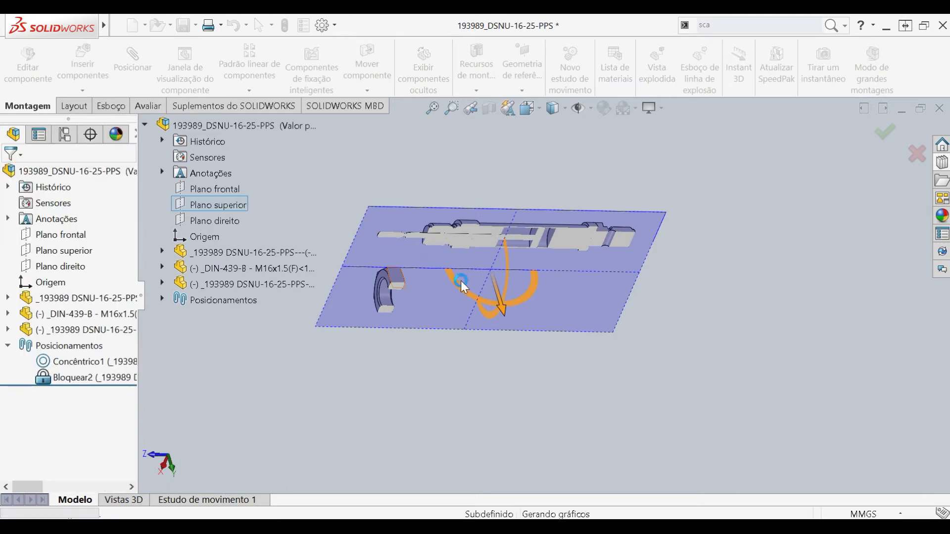
pyautogui.scroll(-4, 526, 243)
pyautogui.moveTo(532, 217); pyautogui.dragTo(489, 185, button='middle')
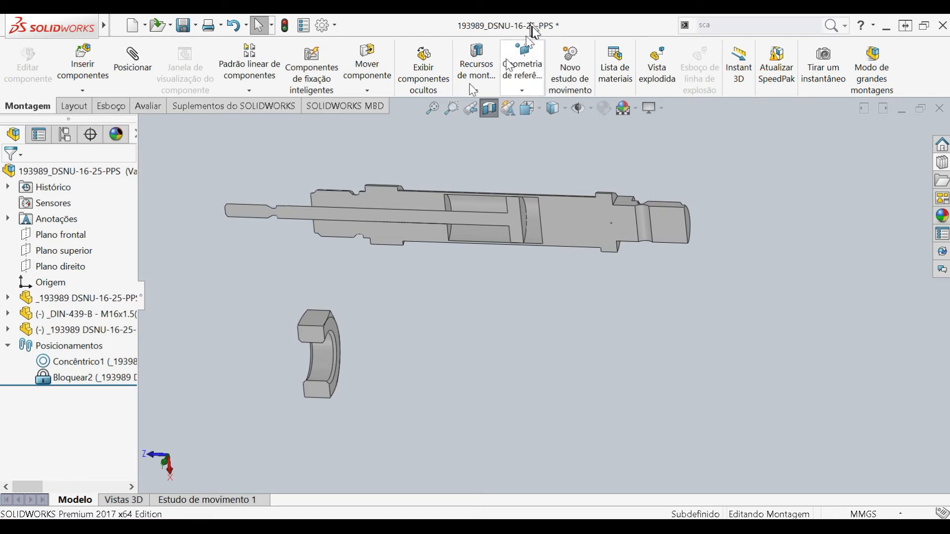
# Start an advanced limit distance mate with the distance and minimum value set to 0 mm.
pyautogui.click(137, 66)
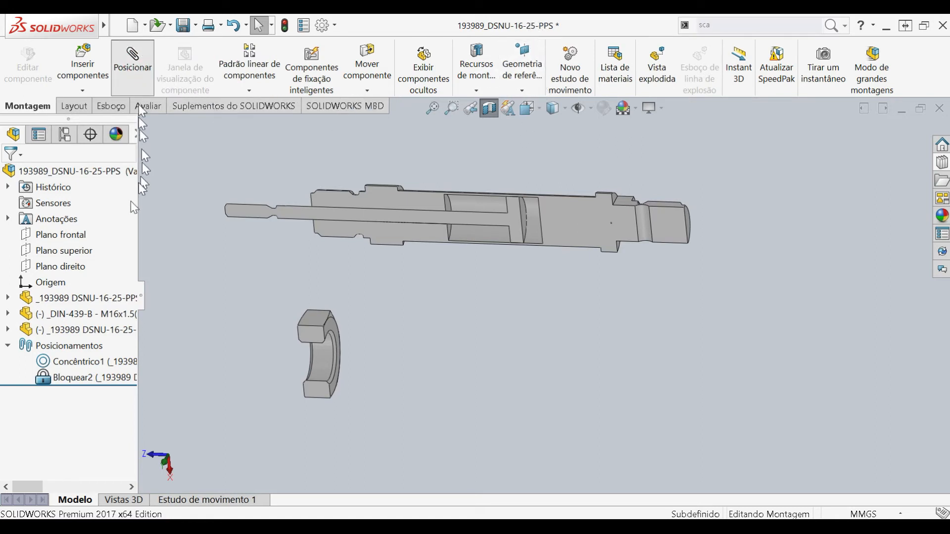
pyautogui.moveTo(133, 279); pyautogui.dragTo(118, 361)
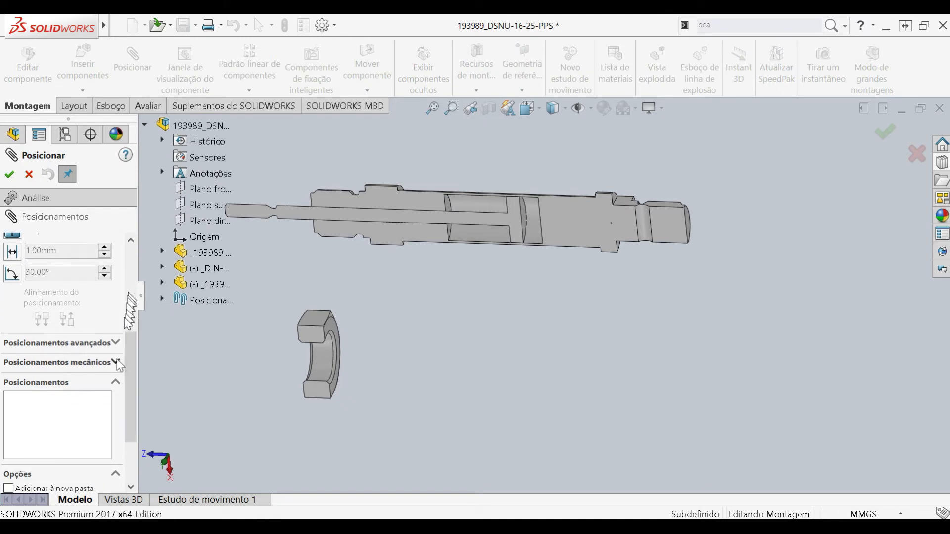
pyautogui.scroll(-3, 112, 351)
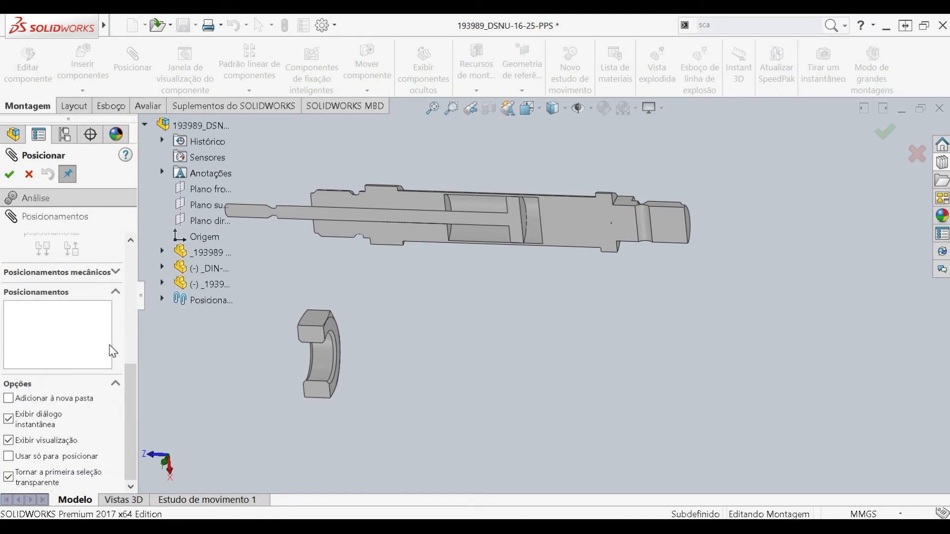
pyautogui.moveTo(127, 426); pyautogui.dragTo(128, 335)
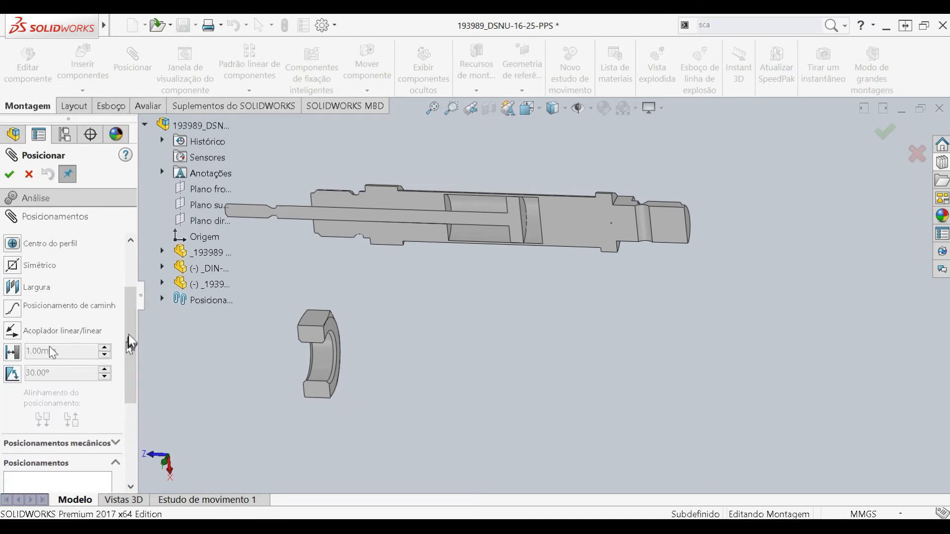
pyautogui.click(15, 353)
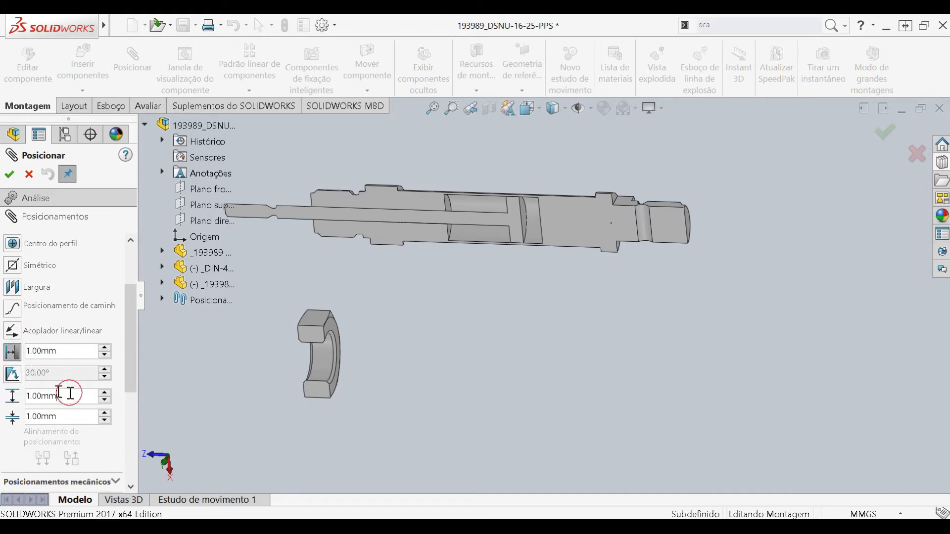
pyautogui.write('0')
pyautogui.click(21, 439)
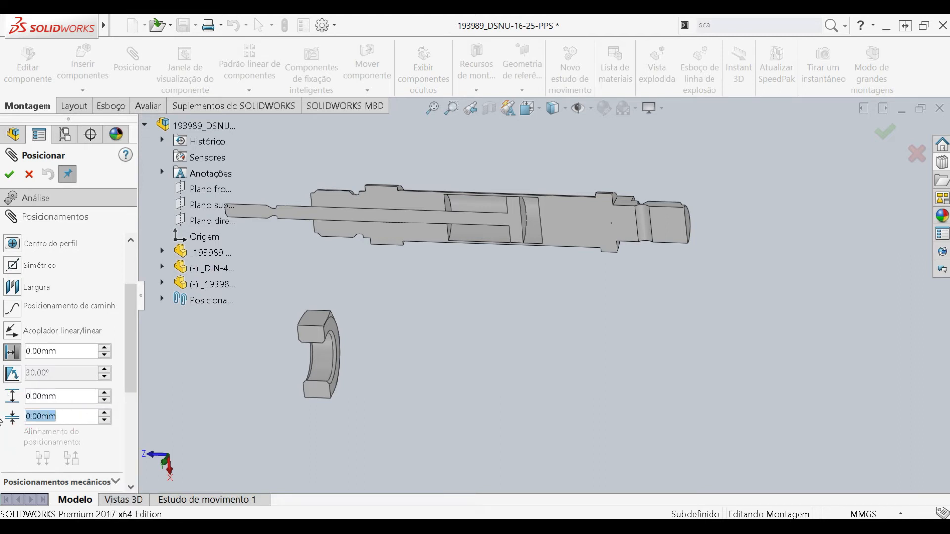
pyautogui.write('2')
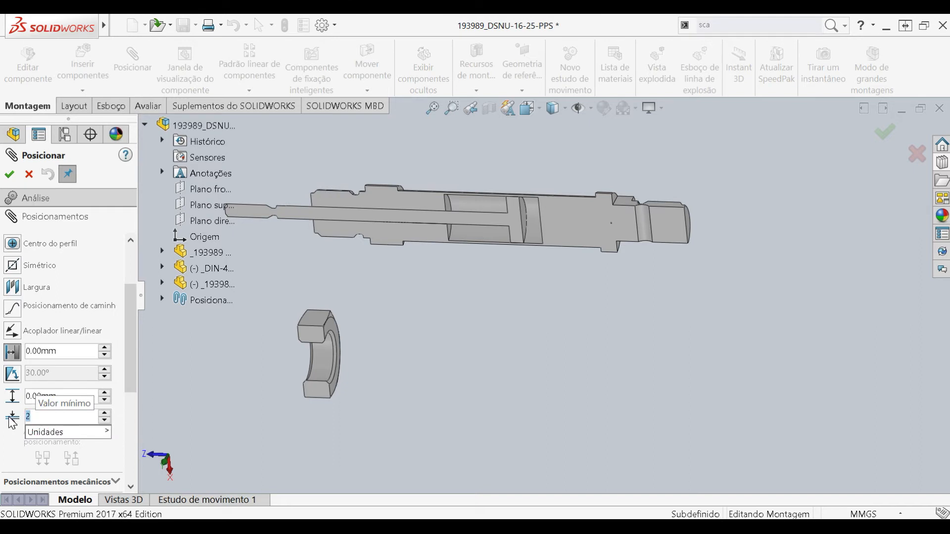
# Set the limit distance mate's maximum value to 25 mm.
pyautogui.click(63, 400)
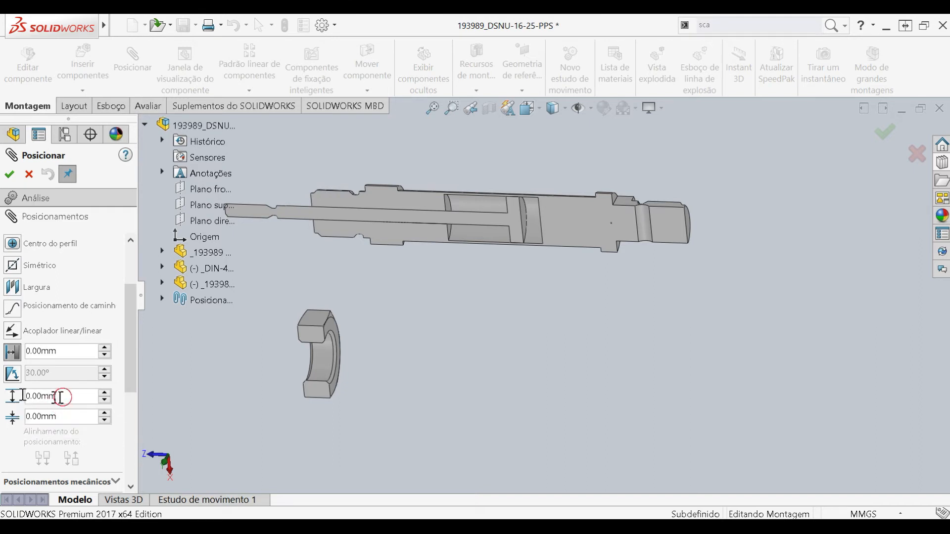
pyautogui.write('25')
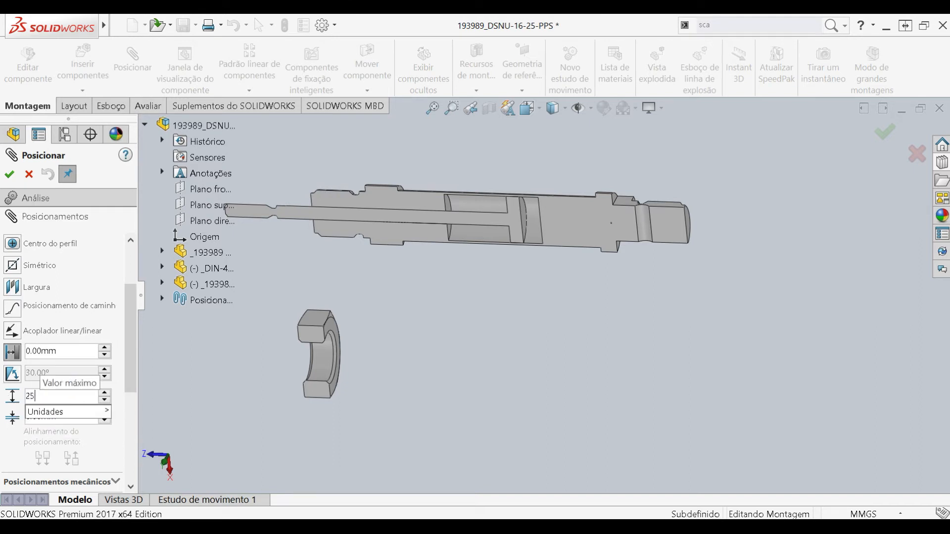
pyautogui.moveTo(107, 412)
pyautogui.write('5')
pyautogui.press('Return')
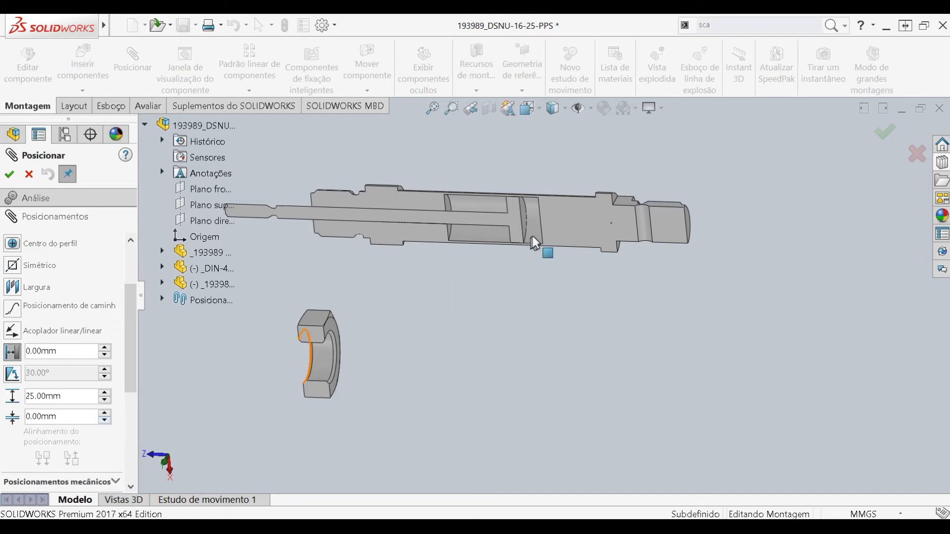
# Apply the limit distance mate between the piston's end face and the barrel's inner end face.
pyautogui.scroll(-5, 533, 236)
pyautogui.click(505, 212)
pyautogui.moveTo(506, 213); pyautogui.dragTo(570, 210, button='middle')
pyautogui.click(569, 210)
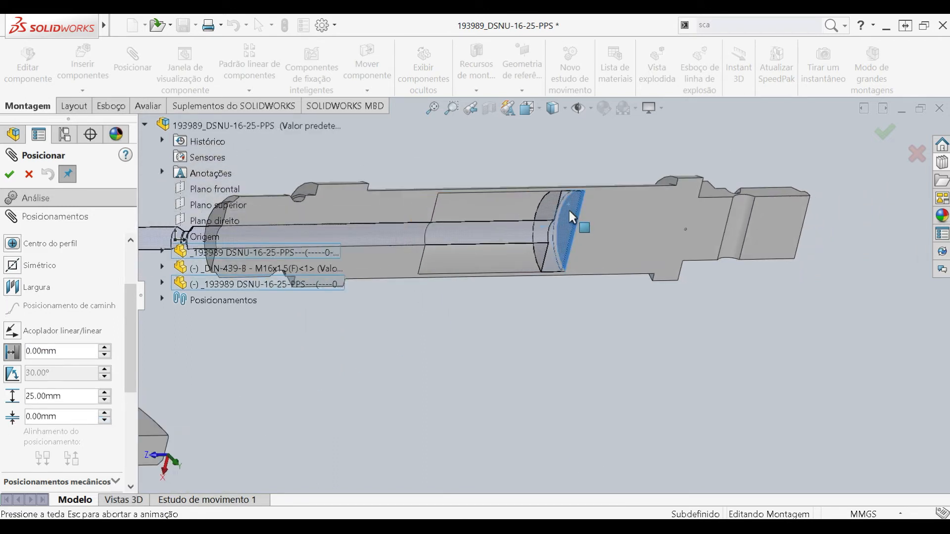
pyautogui.press('Return')
# Slide the piston back and forth inside the barrel to test its stroke limits, and finish mating.
pyautogui.moveTo(542, 207); pyautogui.dragTo(584, 203)
pyautogui.moveTo(642, 203); pyautogui.dragTo(510, 204)
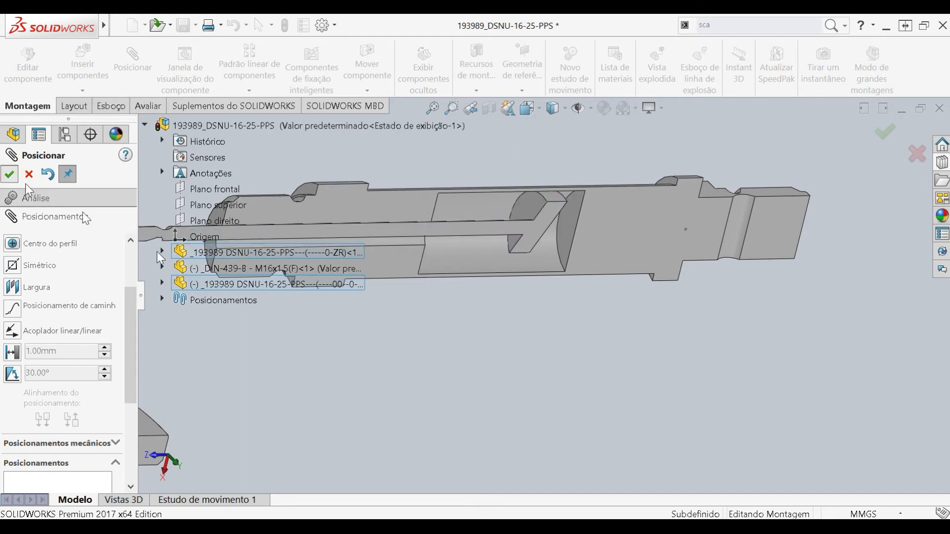
pyautogui.scroll(4, 316, 343)
pyautogui.moveTo(395, 325); pyautogui.dragTo(383, 324, button='middle')
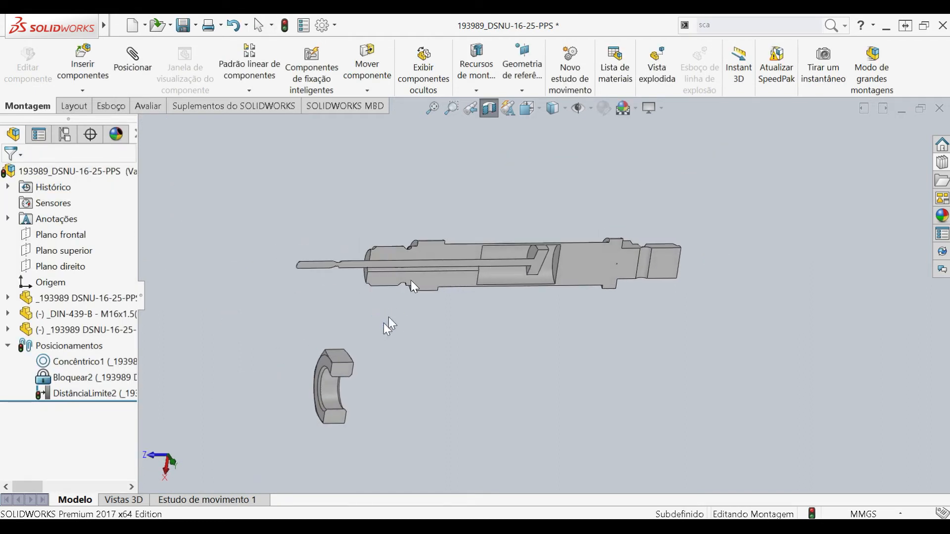
# Turn off the section view and select the loose hex nut.
pyautogui.click(489, 108)
pyautogui.moveTo(445, 342); pyautogui.dragTo(426, 339, button='middle')
pyautogui.click(402, 371)
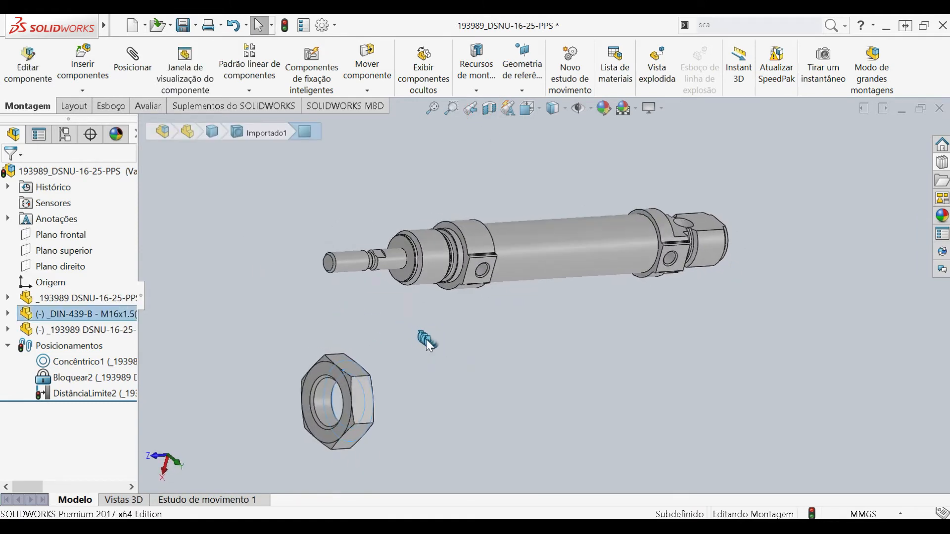
# Add a coincident mate between the hex nut and the circular edge next to the barrel's front collar.
pyautogui.click(131, 74)
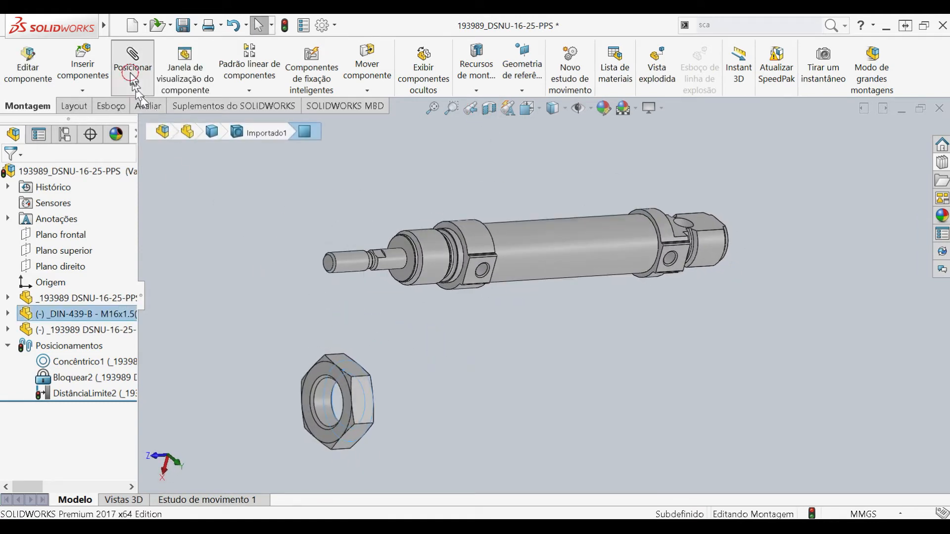
pyautogui.click(448, 246)
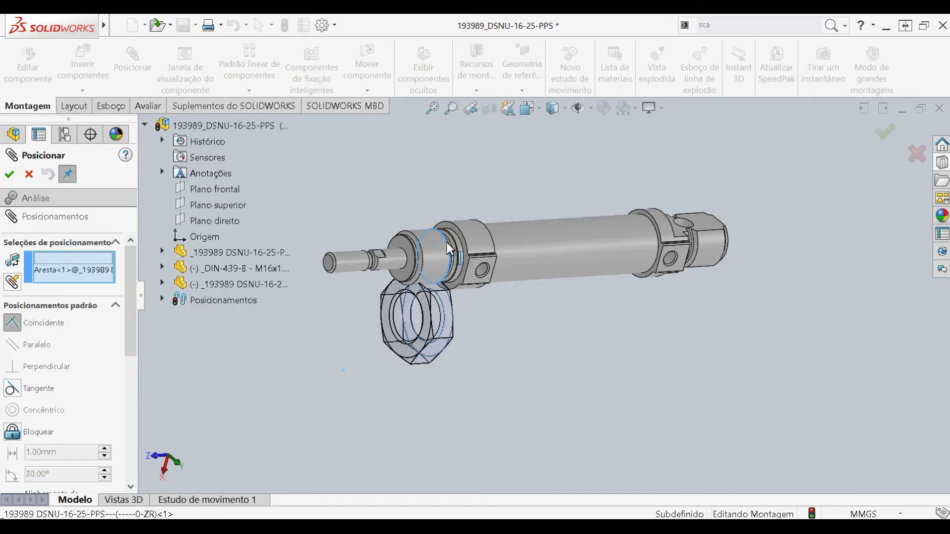
pyautogui.rightClick(447, 243)
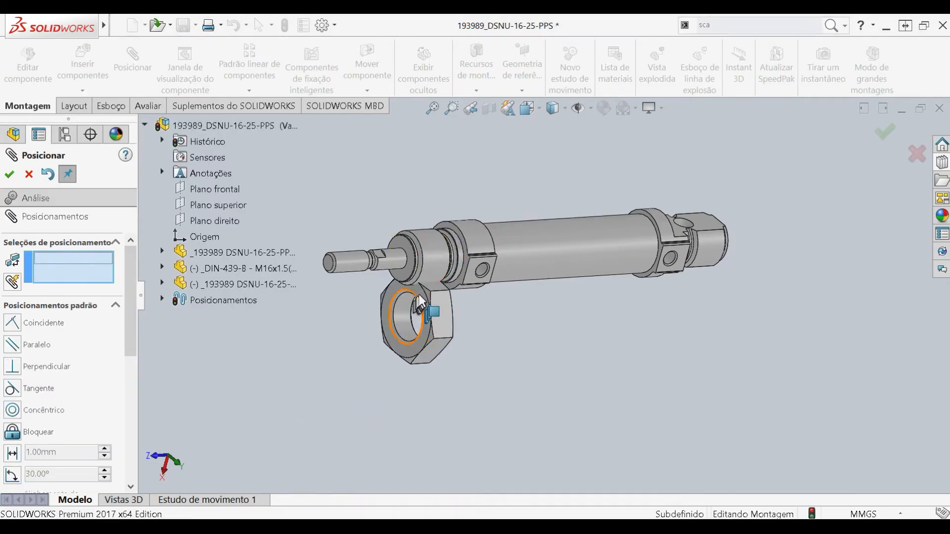
# Add a concentric mate between the hex nut's bore and the barrel's front neck, and finish mating.
pyautogui.click(420, 303)
pyautogui.click(434, 263)
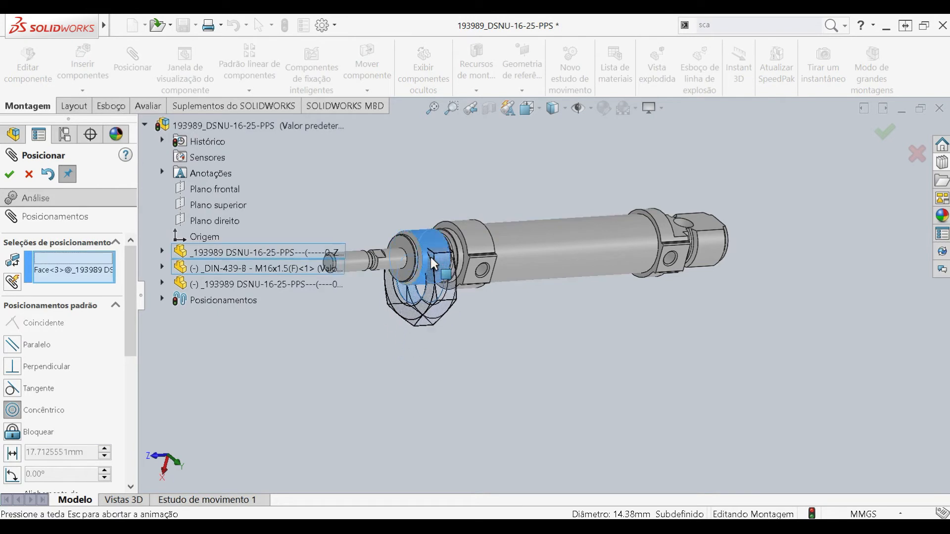
pyautogui.rightClick(434, 264)
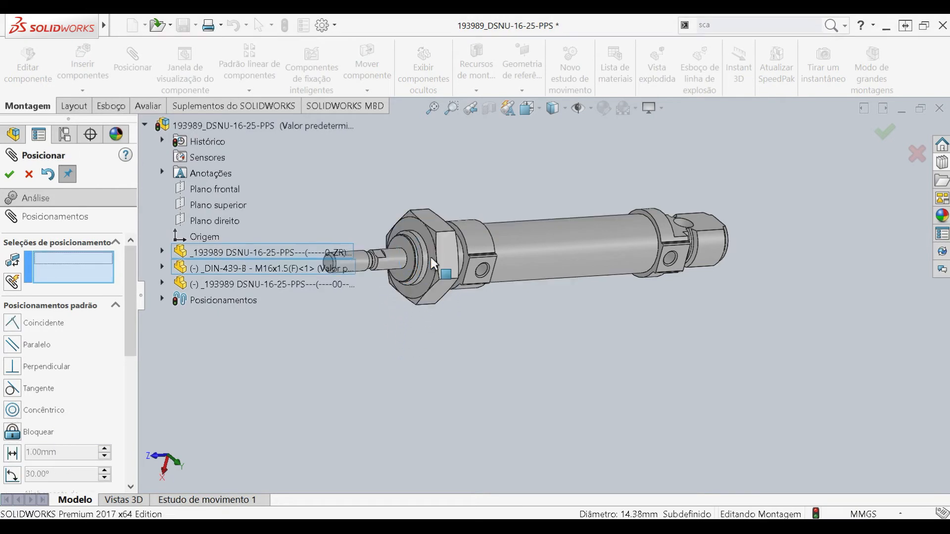
pyautogui.click(9, 174)
# Pull the piston rod out of the barrel and save the cylinder assembly.
pyautogui.moveTo(391, 382); pyautogui.dragTo(440, 309, button='middle')
pyautogui.scroll(-3, 438, 304)
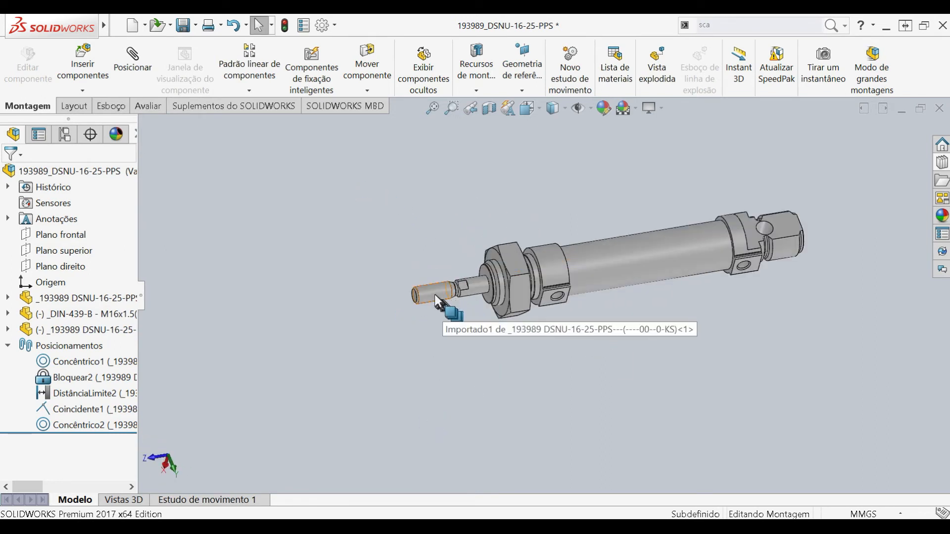
pyautogui.click(384, 302)
pyautogui.moveTo(288, 304)
pyautogui.mouseDown()
pyautogui.moveTo(337, 302)
pyautogui.moveTo(378, 275)
pyautogui.moveTo(286, 297)
pyautogui.mouseUp()
pyautogui.click(449, 385)
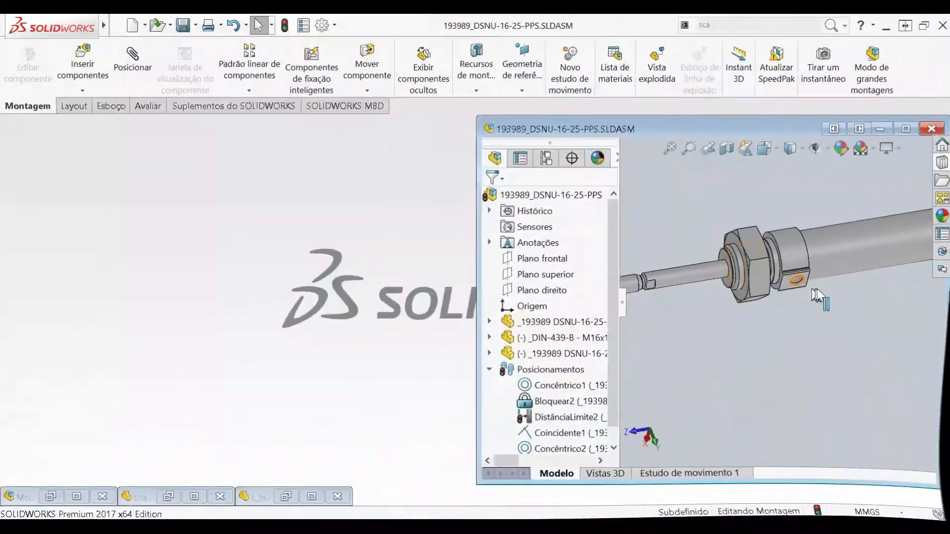
pyautogui.scroll(-3, 825, 271)
pyautogui.click(825, 273)
pyautogui.click(681, 298)
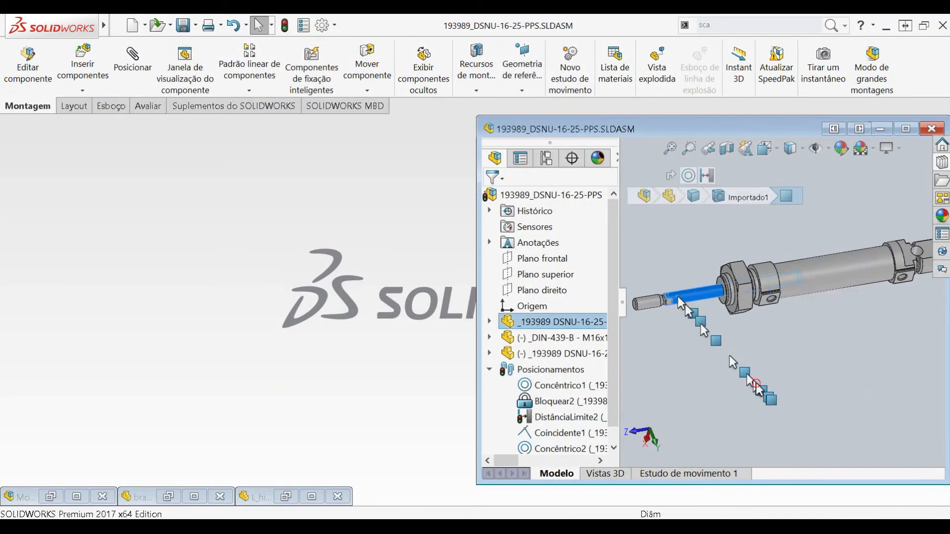
pyautogui.click(762, 390)
# Switch to the Montagem3 gripper assembly.
pyautogui.click(85, 495)
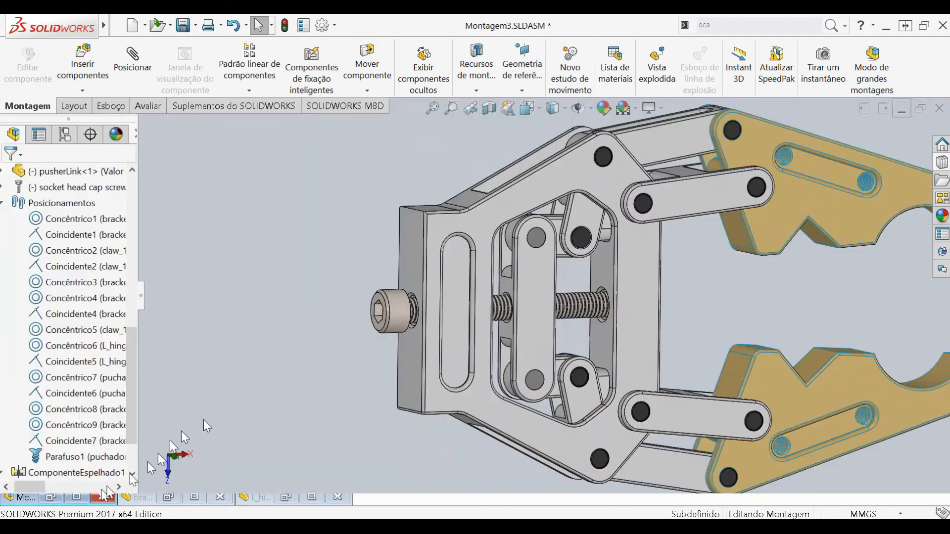
pyautogui.scroll(5, 292, 242)
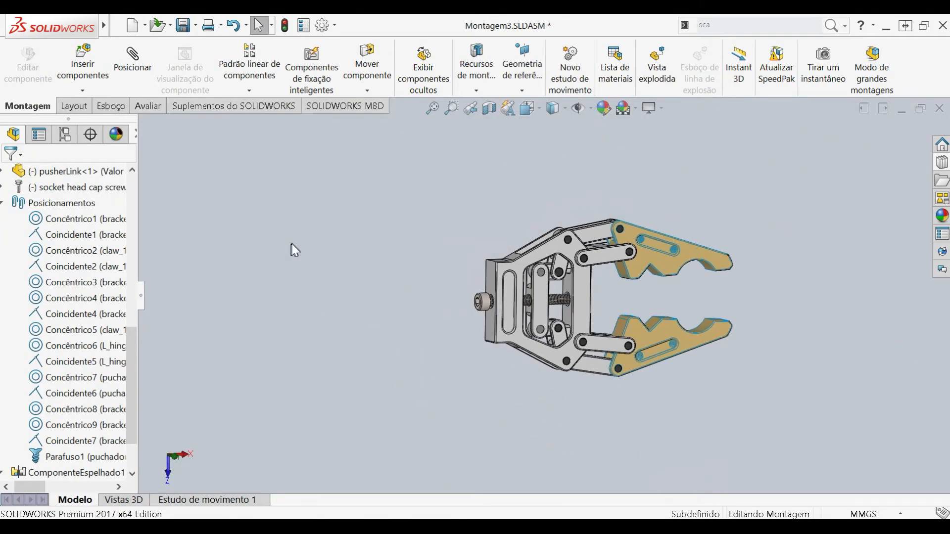
pyautogui.moveTo(465, 221); pyautogui.dragTo(468, 265, button='middle')
pyautogui.scroll(-3, 524, 272)
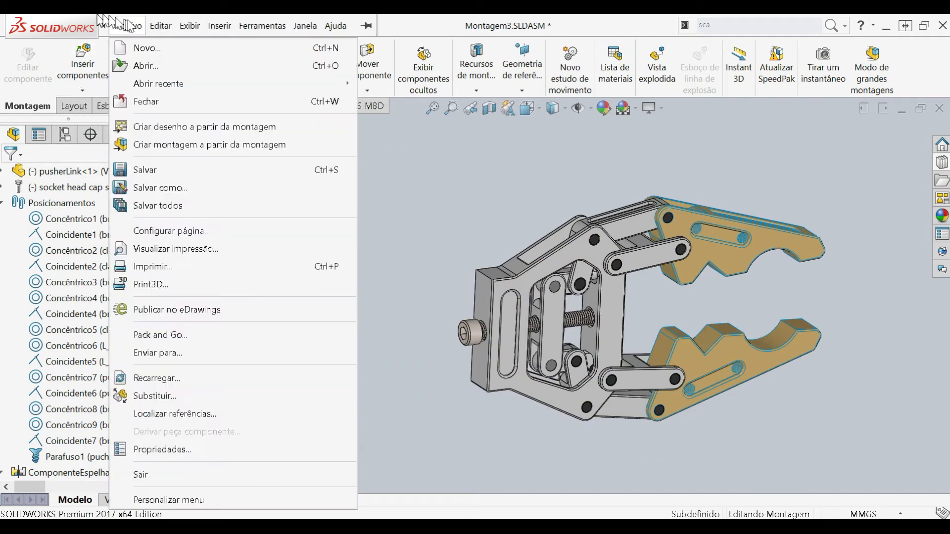
pyautogui.click(475, 202)
# Insert the 193989_DSNU-16-25-PPS assembly beside the screw-head side of the gripper.
pyautogui.click(84, 74)
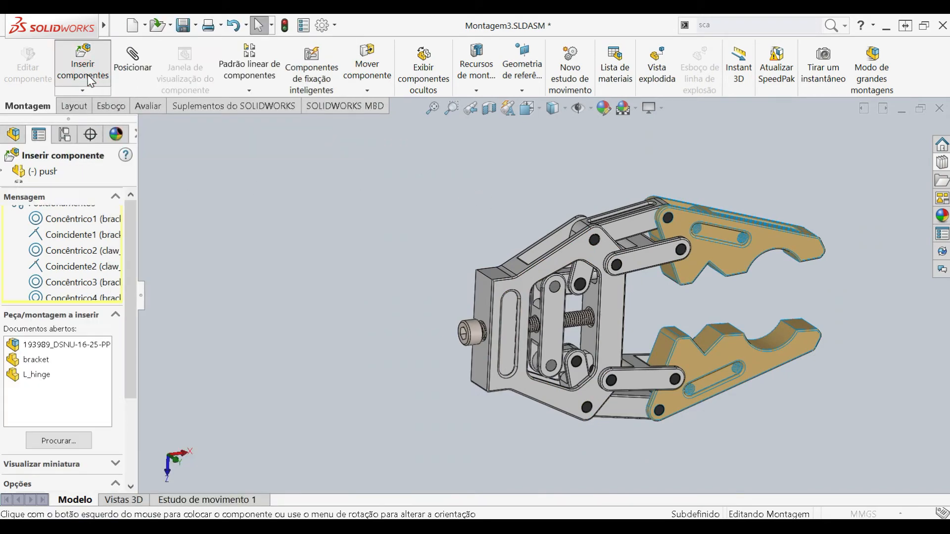
pyautogui.click(85, 440)
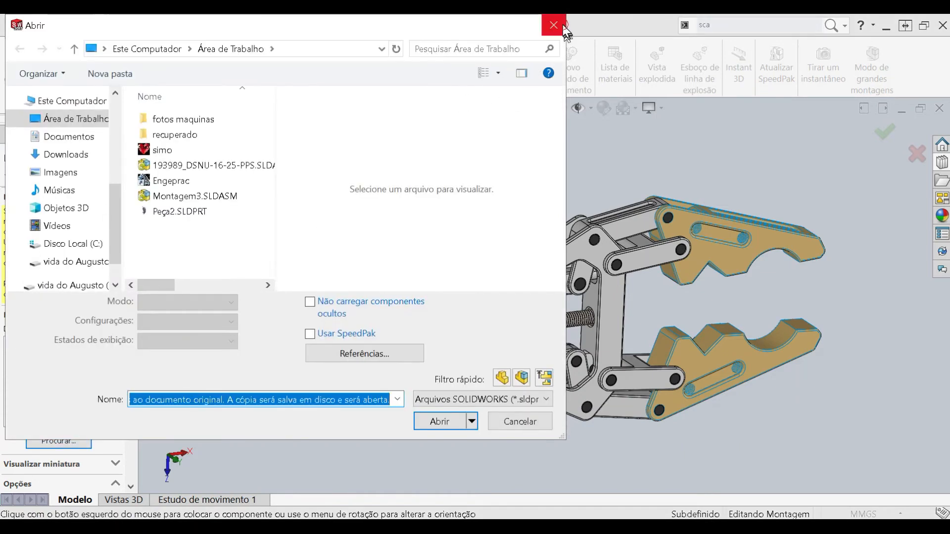
pyautogui.click(563, 25)
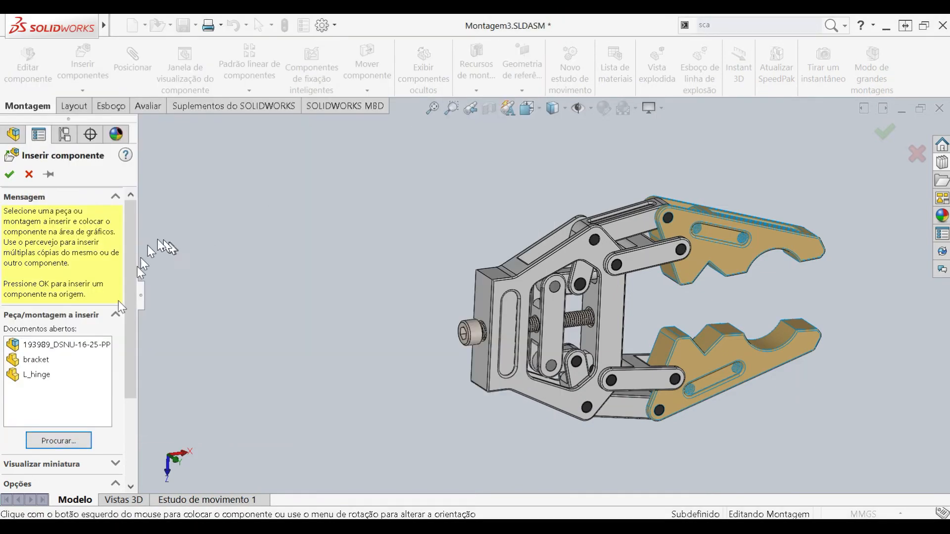
pyautogui.click(89, 346)
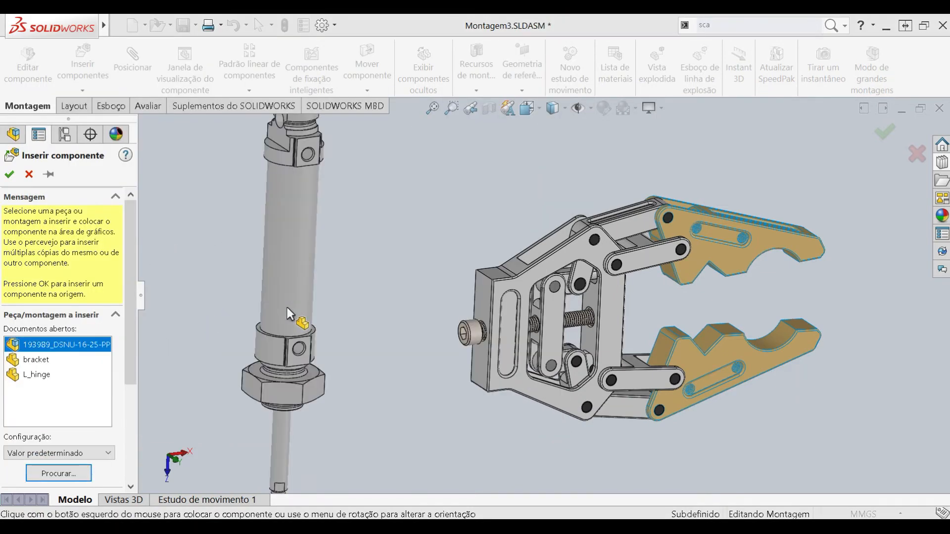
pyautogui.click(301, 287)
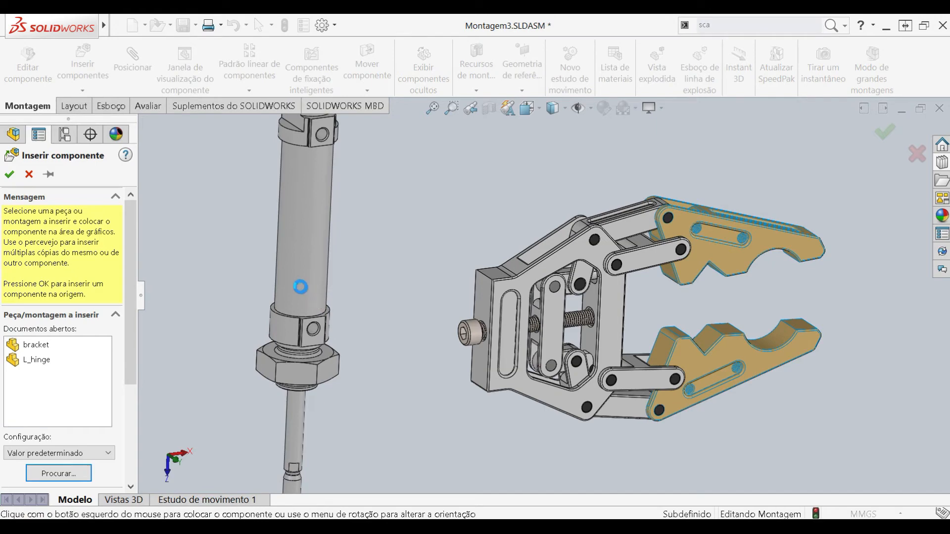
pyautogui.scroll(2, 301, 287)
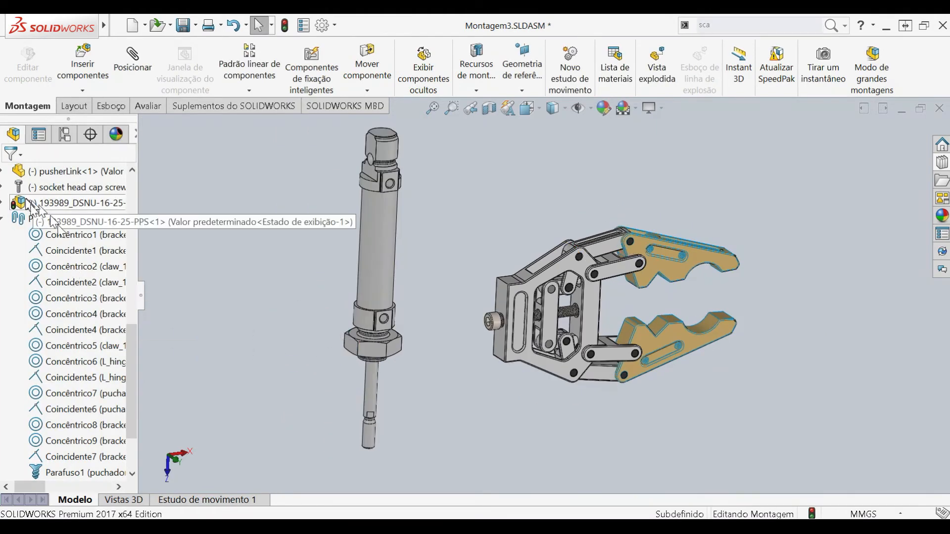
# Move the inserted cylinder beside the gripper and expand its component list in the feature tree.
pyautogui.moveTo(375, 297); pyautogui.dragTo(343, 364)
pyautogui.click(415, 378)
pyautogui.scroll(1, 433, 319)
pyautogui.moveTo(436, 321); pyautogui.dragTo(445, 352, button='middle')
pyautogui.scroll(-7, 429, 331)
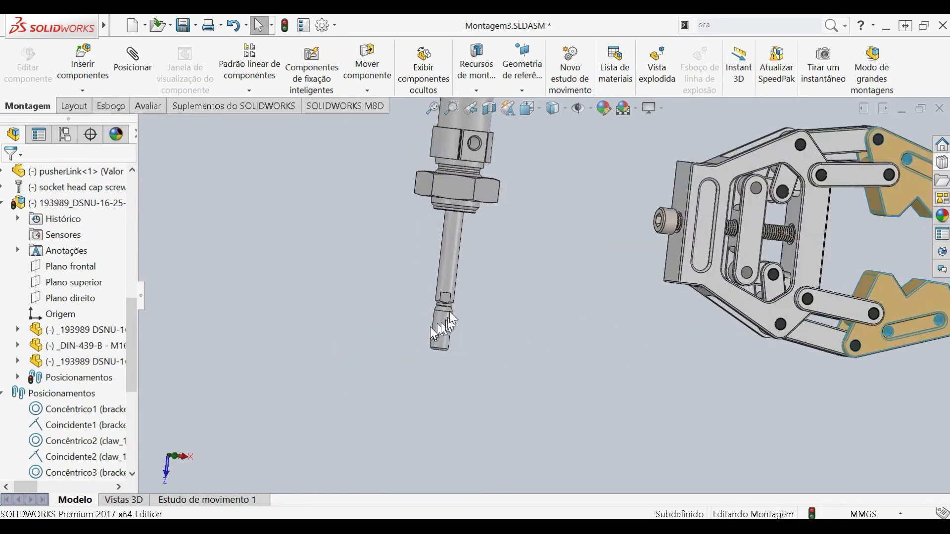
# Add a coincident mate between the piston rod's end face and the front face of the gripper's screw head.
pyautogui.moveTo(445, 269); pyautogui.dragTo(469, 238, button='middle')
pyautogui.scroll(-3, 449, 334)
pyautogui.click(483, 372)
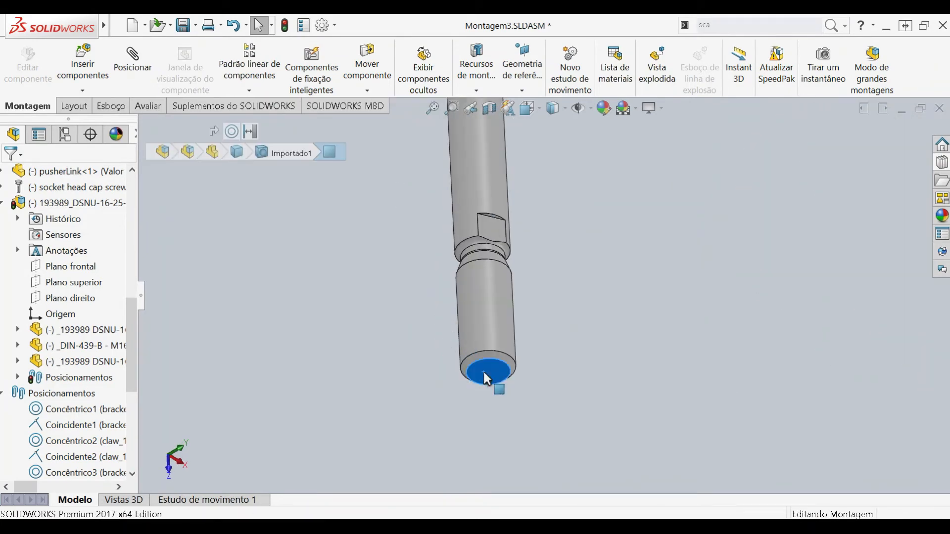
pyautogui.click(143, 67)
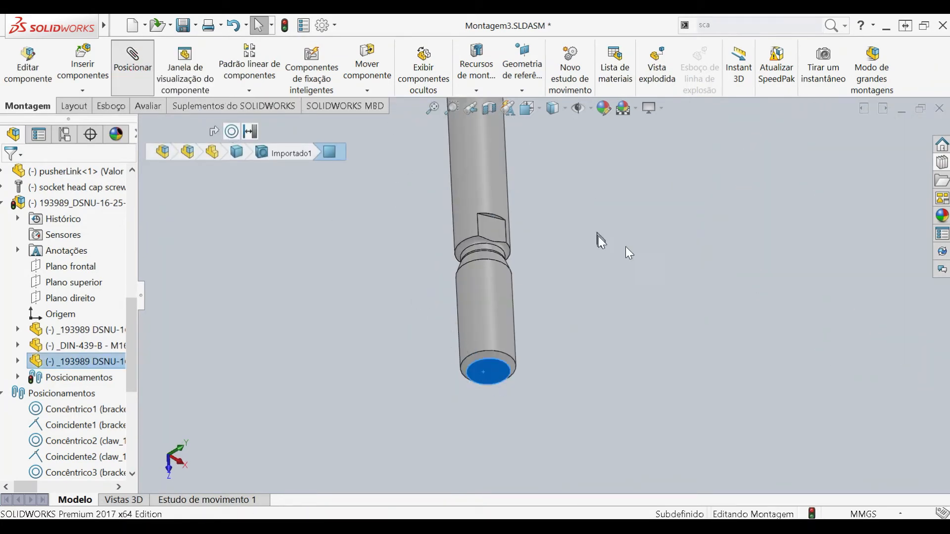
pyautogui.scroll(5, 668, 268)
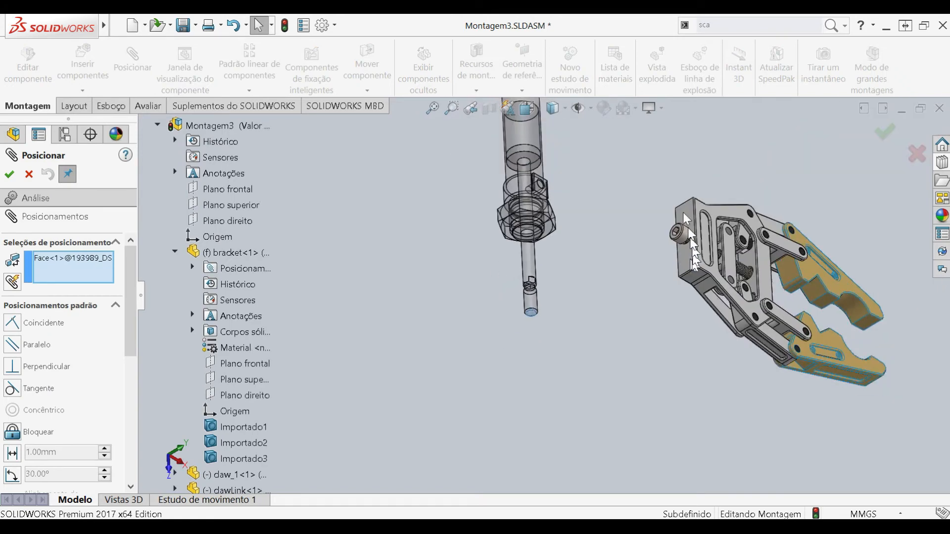
pyautogui.scroll(-8, 647, 283)
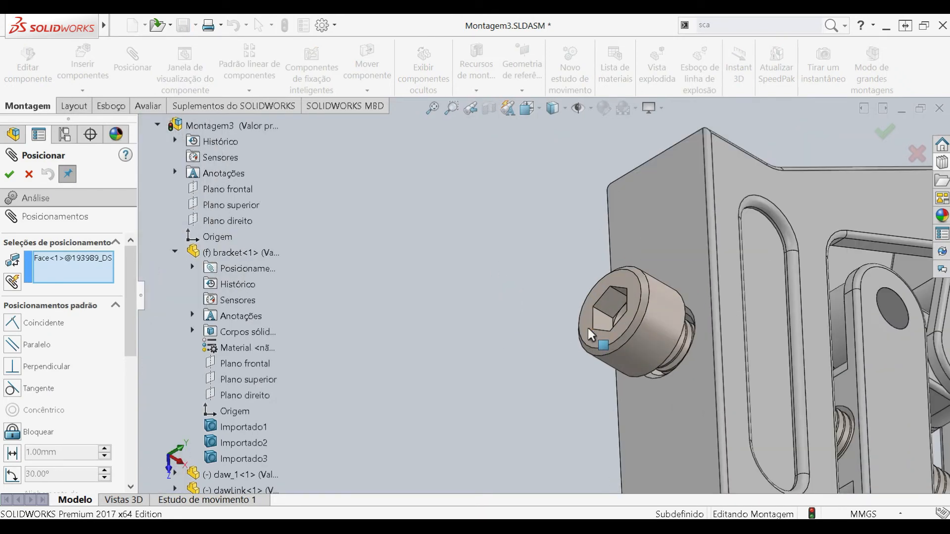
pyautogui.click(588, 327)
pyautogui.rightClick(585, 326)
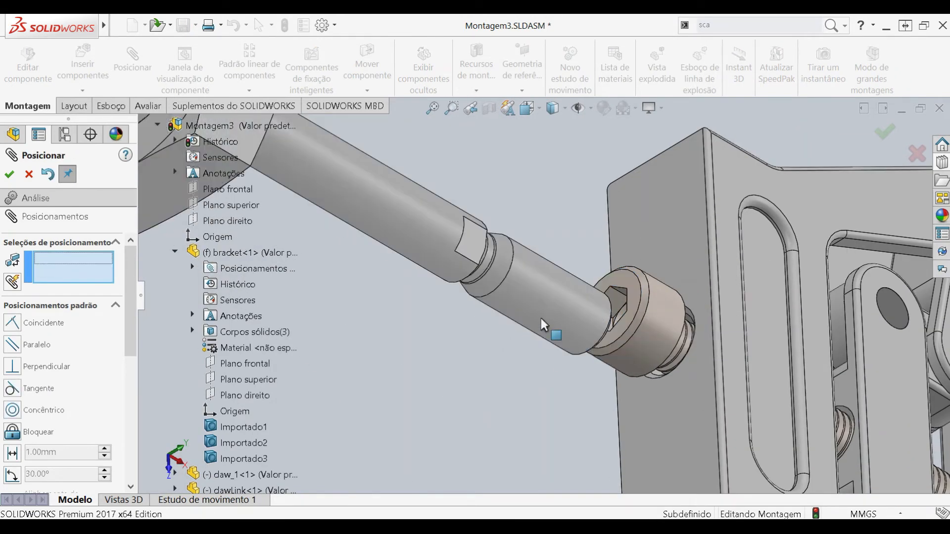
# Add a concentric mate between the piston rod's cylindrical end and the screw head, and finish mating.
pyautogui.click(649, 340)
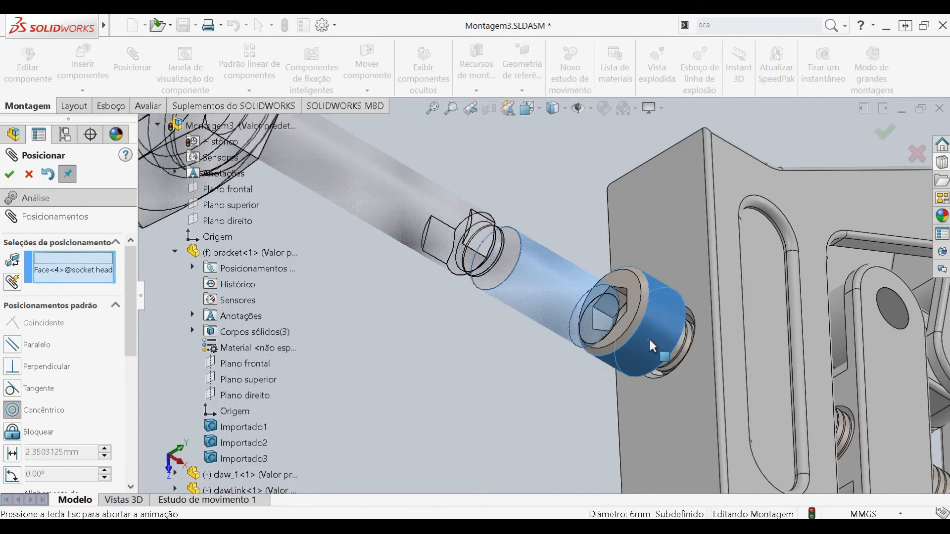
pyautogui.rightClick(649, 340)
pyautogui.scroll(10, 640, 316)
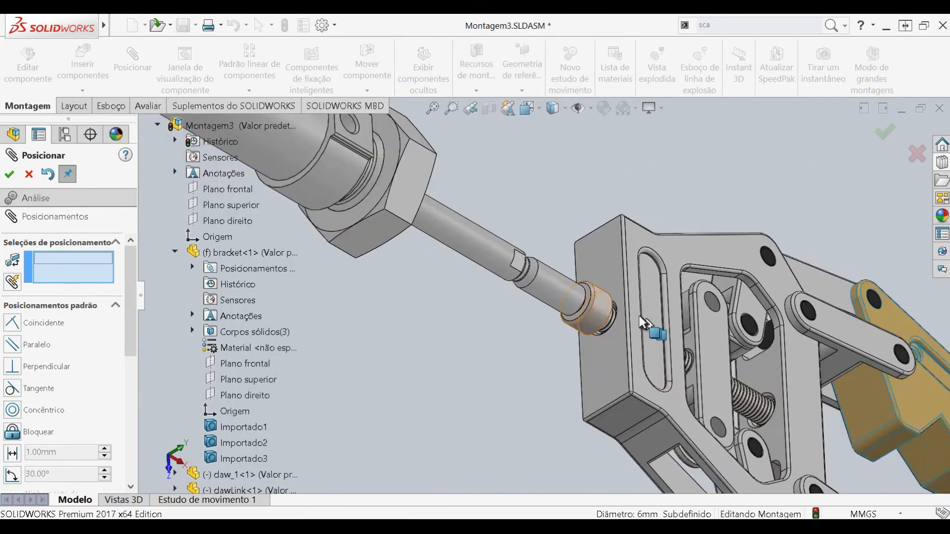
pyautogui.moveTo(596, 319); pyautogui.dragTo(568, 329, button='middle')
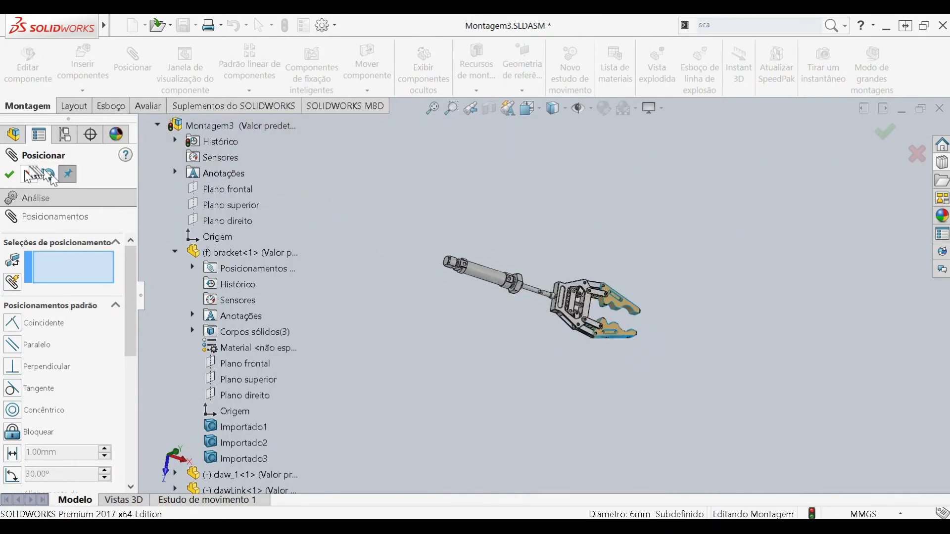
pyautogui.click(11, 174)
# Move the cylinder by its barrel to test how it behaves on the gripper's screw.
pyautogui.scroll(-2, 461, 276)
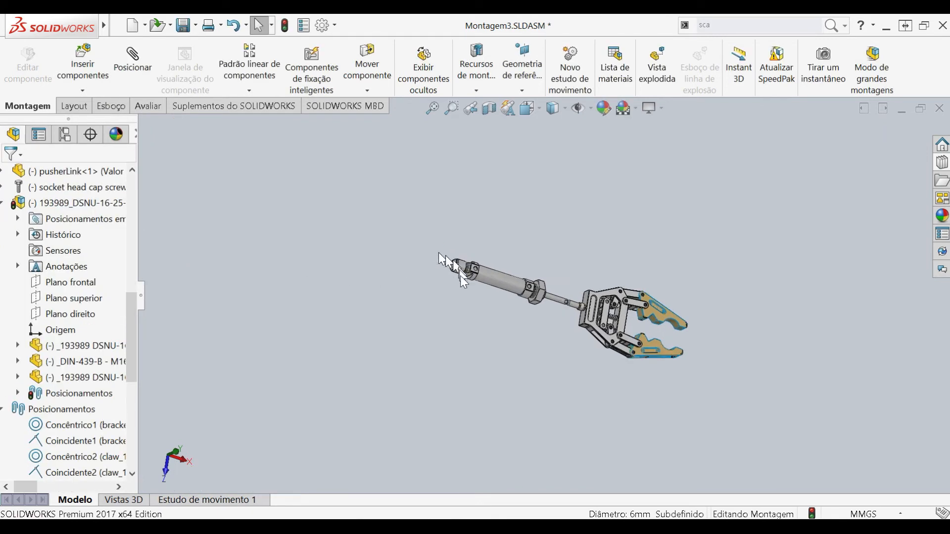
pyautogui.moveTo(445, 272); pyautogui.dragTo(450, 292, button='middle')
pyautogui.moveTo(489, 284); pyautogui.dragTo(507, 353)
pyautogui.scroll(-2, 548, 326)
pyautogui.moveTo(547, 321)
pyautogui.mouseDown(button='middle')
pyautogui.moveTo(566, 299)
pyautogui.moveTo(556, 316)
pyautogui.mouseUp(button='middle')
pyautogui.scroll(-2, 531, 320)
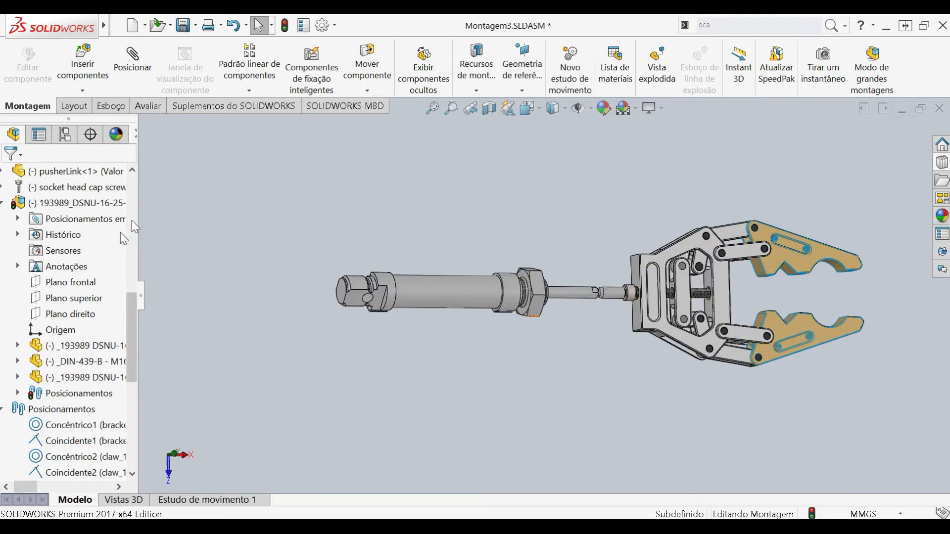
# Make the 193989_DSNU-16-25-PPS subassembly flexible.
pyautogui.click(3, 204)
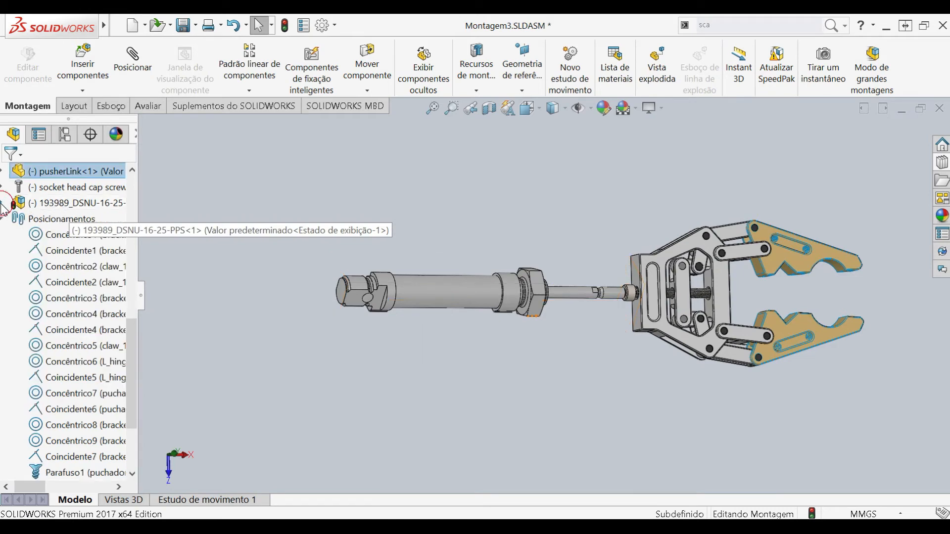
pyautogui.click(24, 204)
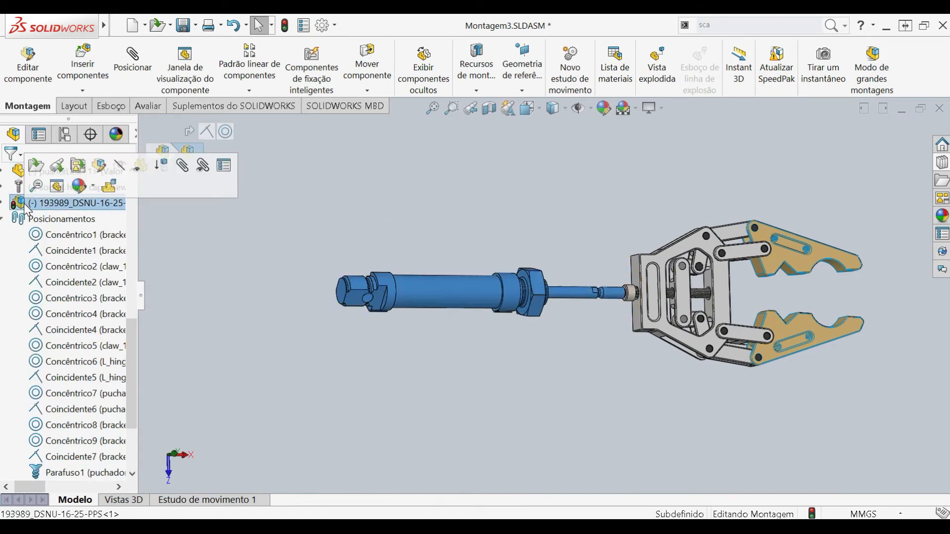
pyautogui.click(115, 186)
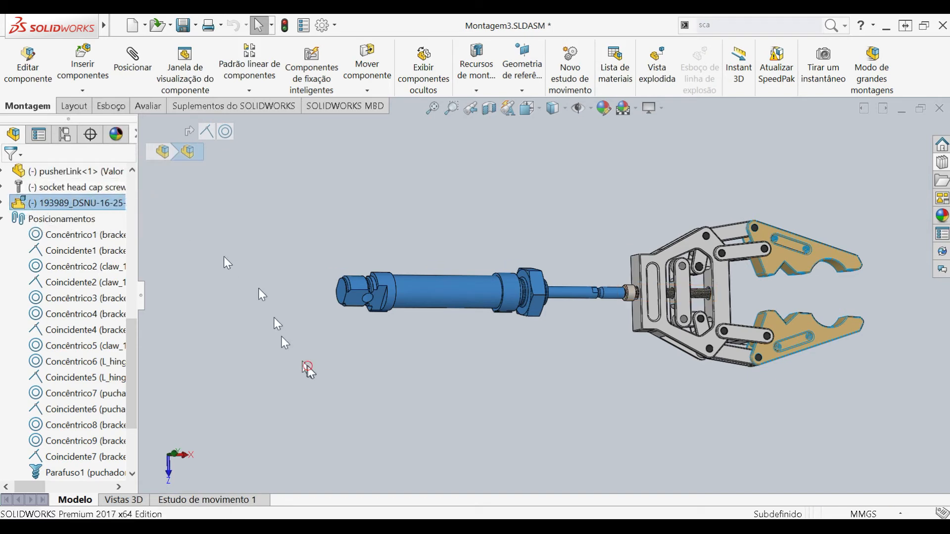
pyautogui.click(448, 325)
# Slide the barrel along the piston rod to test the cylinder's stroke within the gripper assembly.
pyautogui.moveTo(456, 297); pyautogui.dragTo(415, 297)
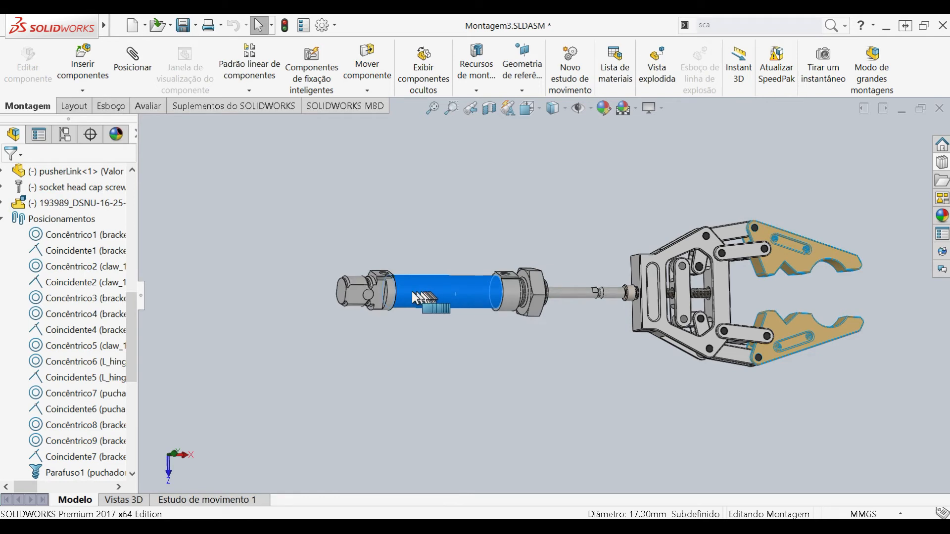
pyautogui.moveTo(286, 296); pyautogui.dragTo(511, 320)
pyautogui.click(519, 339)
pyautogui.moveTo(519, 339); pyautogui.dragTo(536, 324, button='middle')
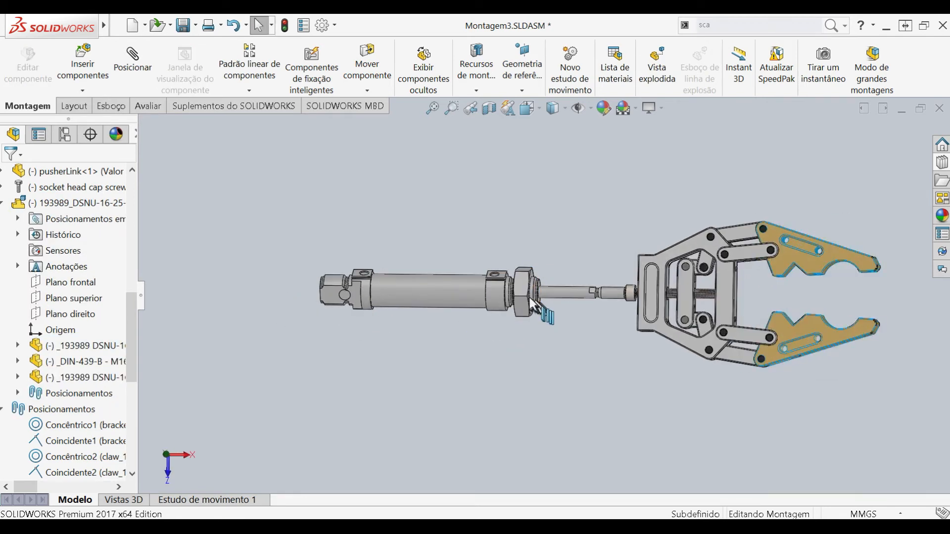
pyautogui.moveTo(487, 294); pyautogui.dragTo(574, 331)
pyautogui.moveTo(528, 296); pyautogui.dragTo(541, 333)
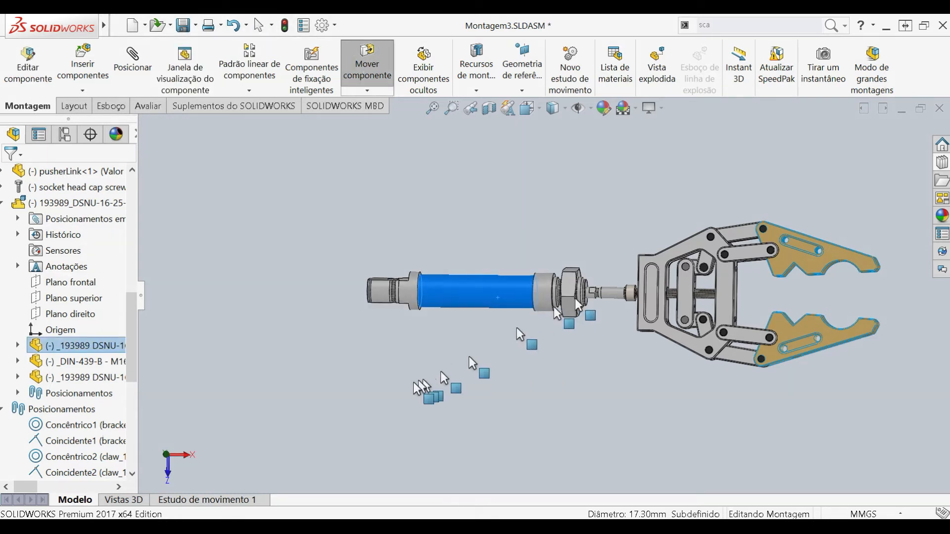
pyautogui.moveTo(414, 383); pyautogui.dragTo(412, 383)
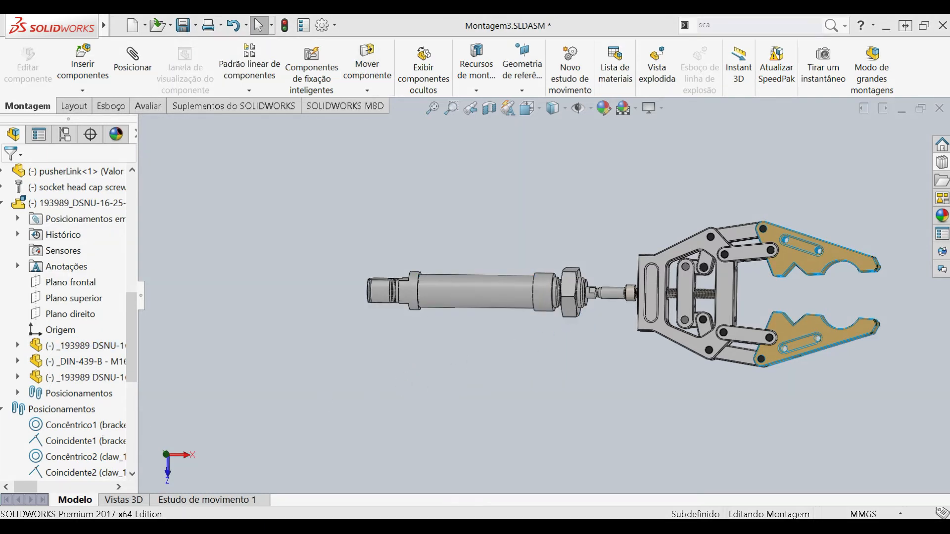
pyautogui.moveTo(632, 393); pyautogui.dragTo(639, 339, button='middle')
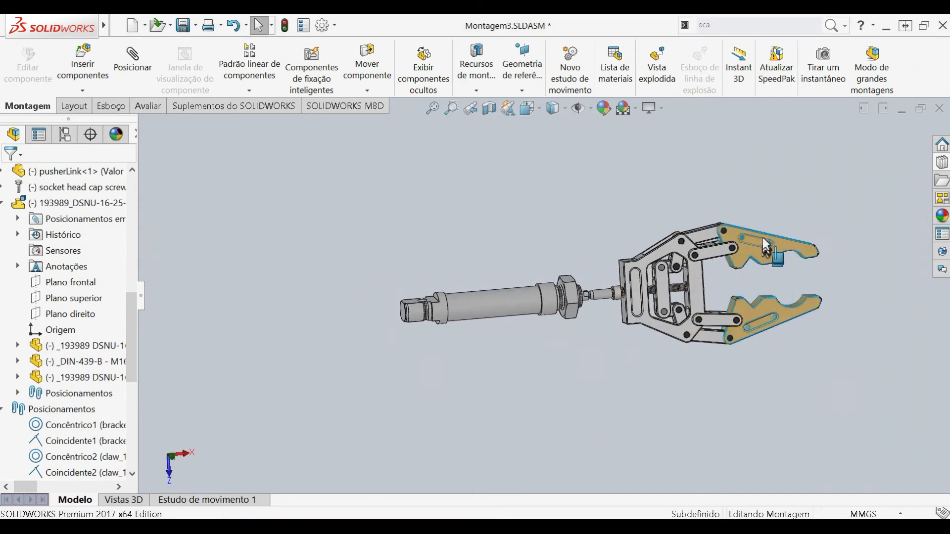
pyautogui.scroll(-10, 766, 245)
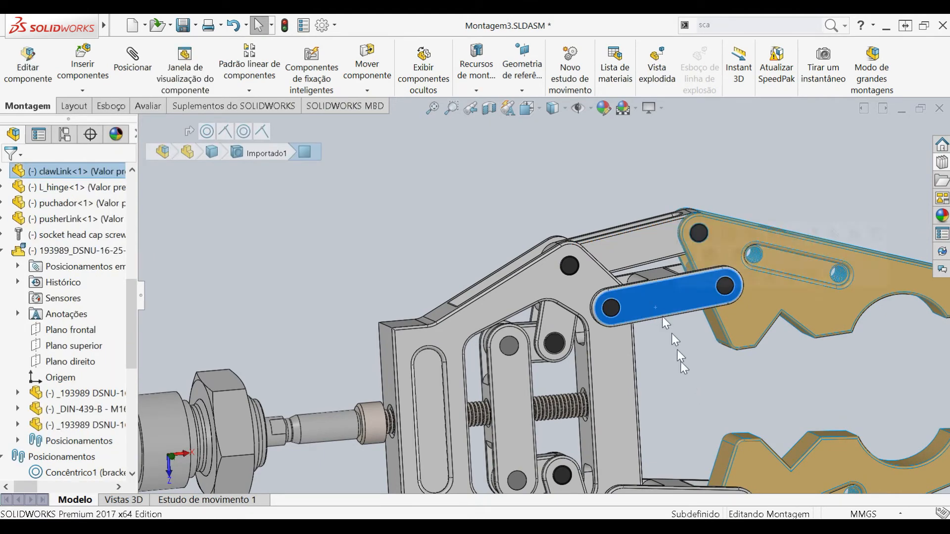
pyautogui.click(683, 371)
pyautogui.scroll(5, 677, 337)
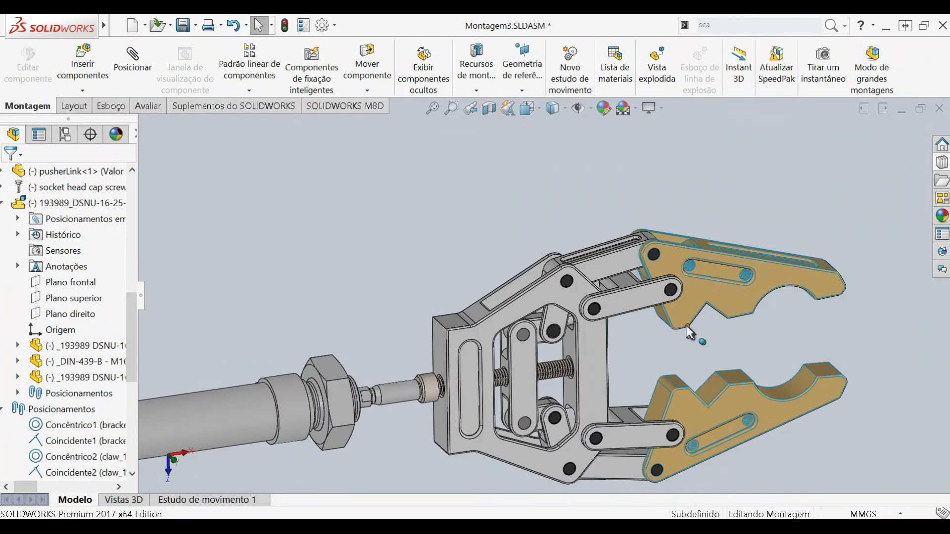
pyautogui.scroll(-5, 677, 323)
pyautogui.scroll(3, 631, 331)
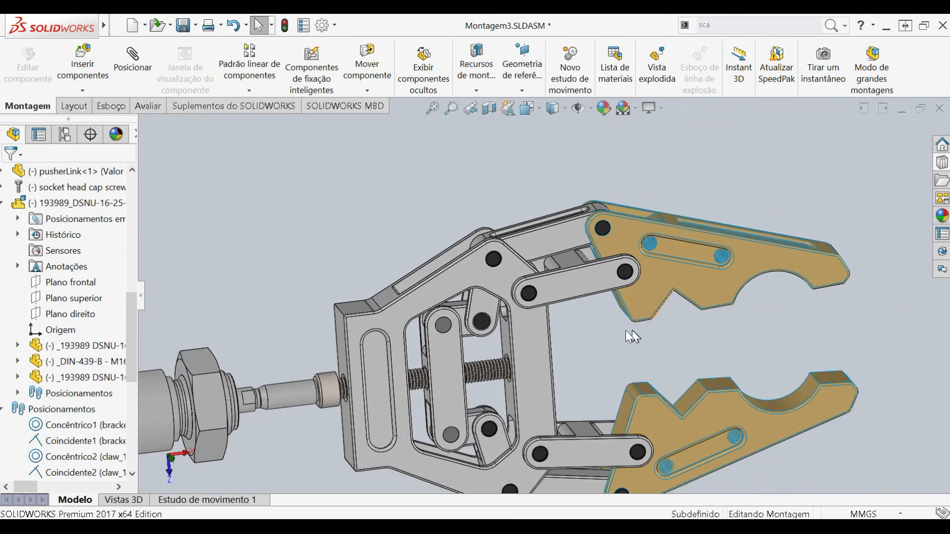
pyautogui.scroll(-3, 624, 329)
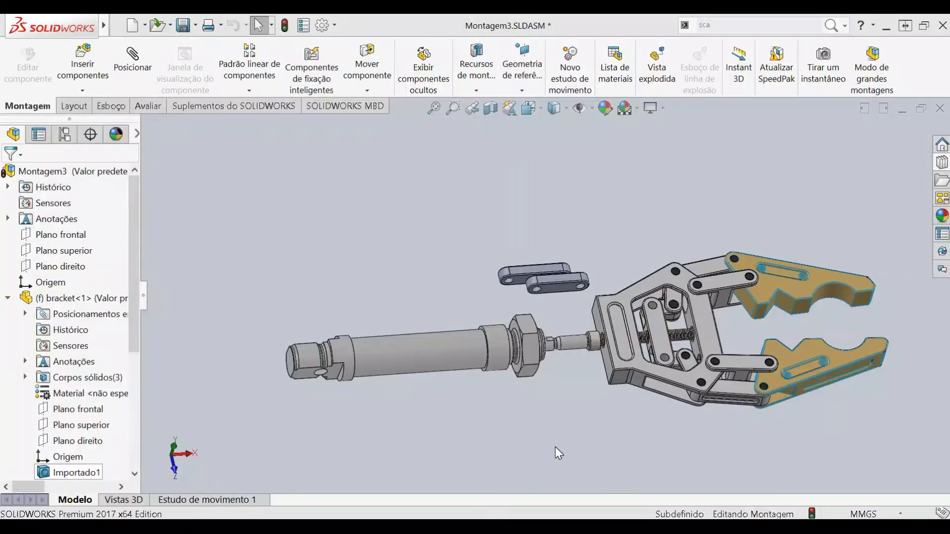
# Add a concentric mate between the end holes of the Peça7 and Peça6 links, move a link to test it, and finish mating.
pyautogui.scroll(-3, 550, 276)
pyautogui.scroll(-5, 550, 273)
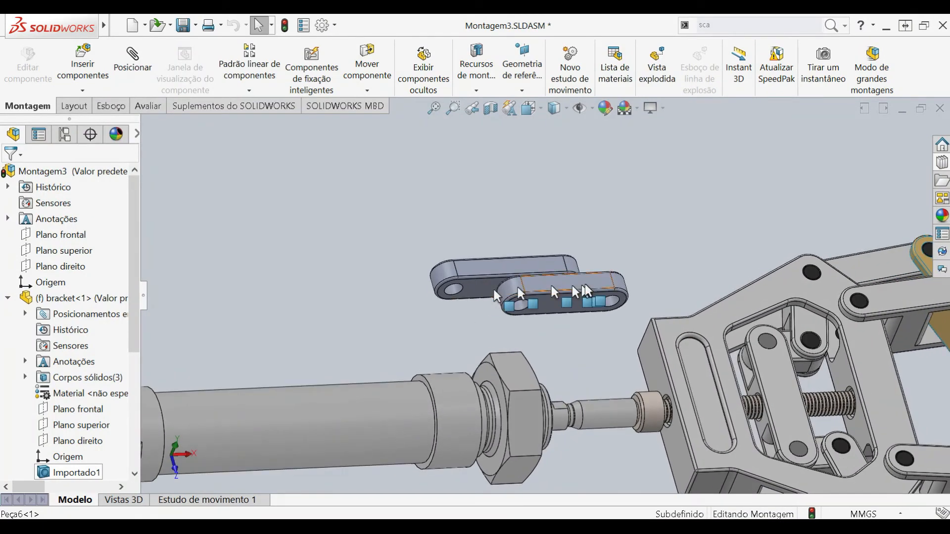
pyautogui.click(450, 288)
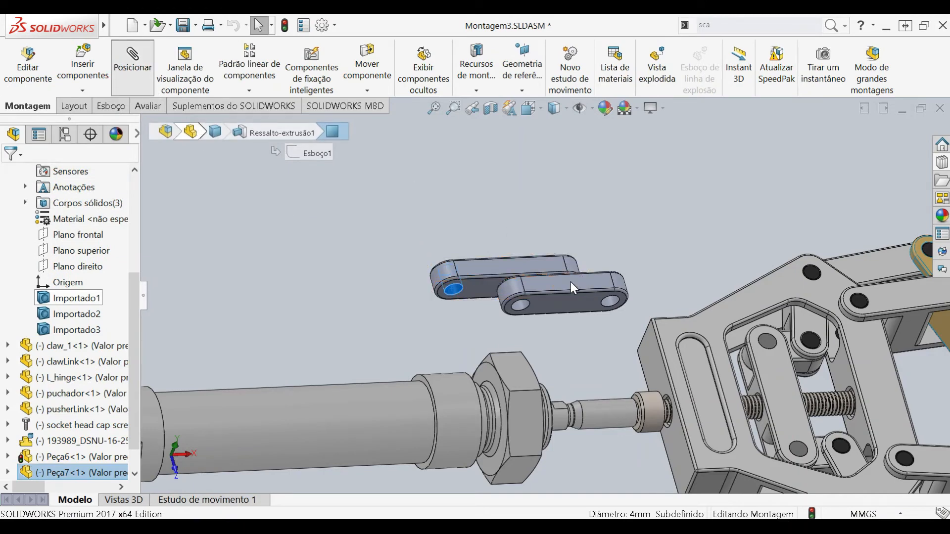
pyautogui.click(522, 305)
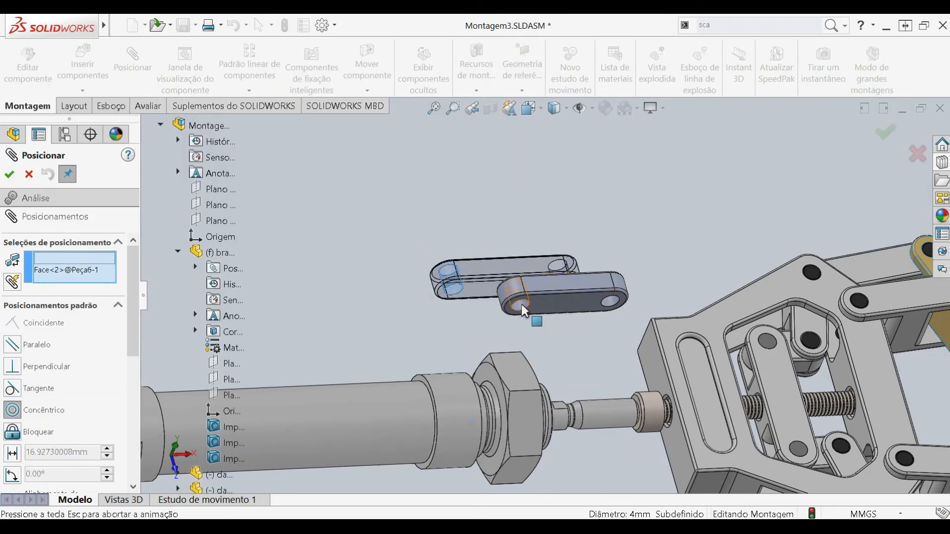
pyautogui.rightClick(523, 307)
pyautogui.moveTo(553, 289); pyautogui.dragTo(490, 189)
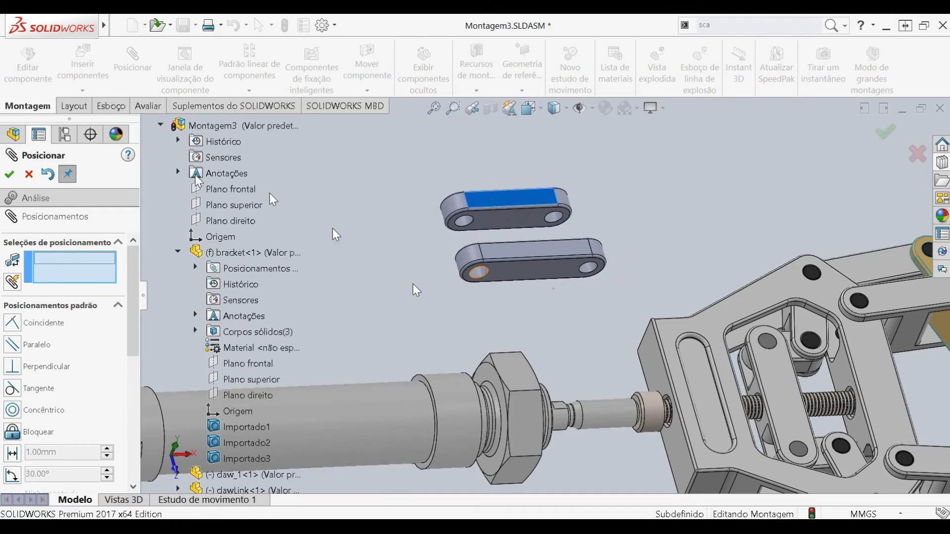
pyautogui.click(9, 174)
# Save Montagem3 together with all its modified parts, then close the assembly and the open Peça6 part.
pyautogui.click(184, 26)
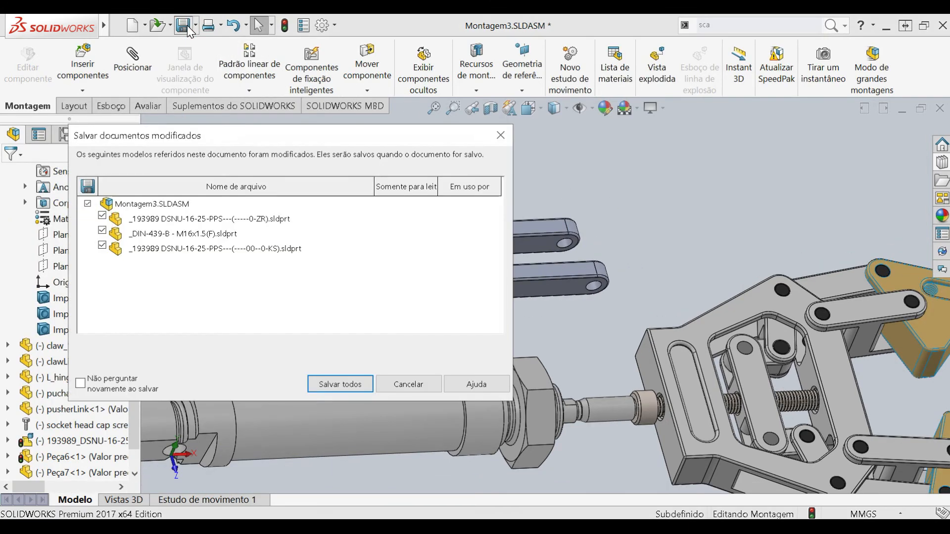
pyautogui.click(349, 384)
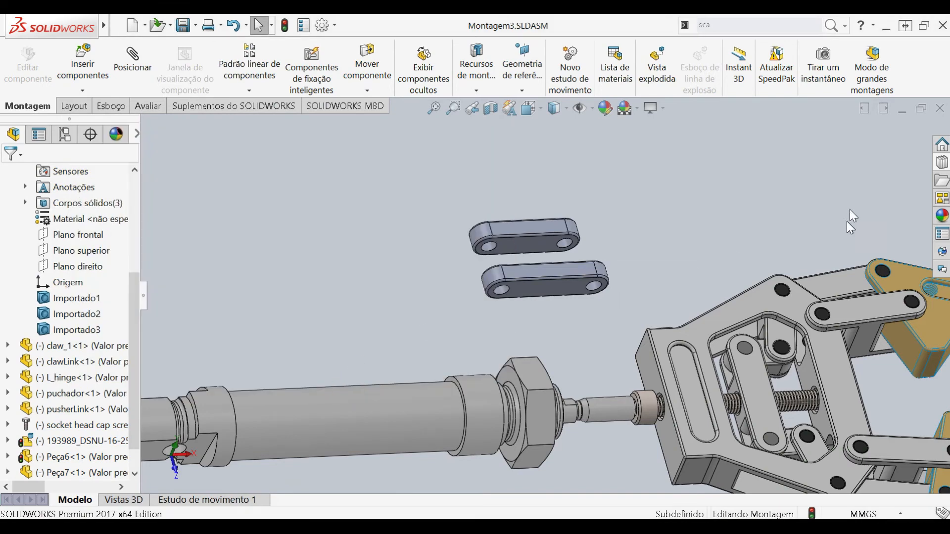
pyautogui.click(940, 107)
pyautogui.moveTo(99, 462)
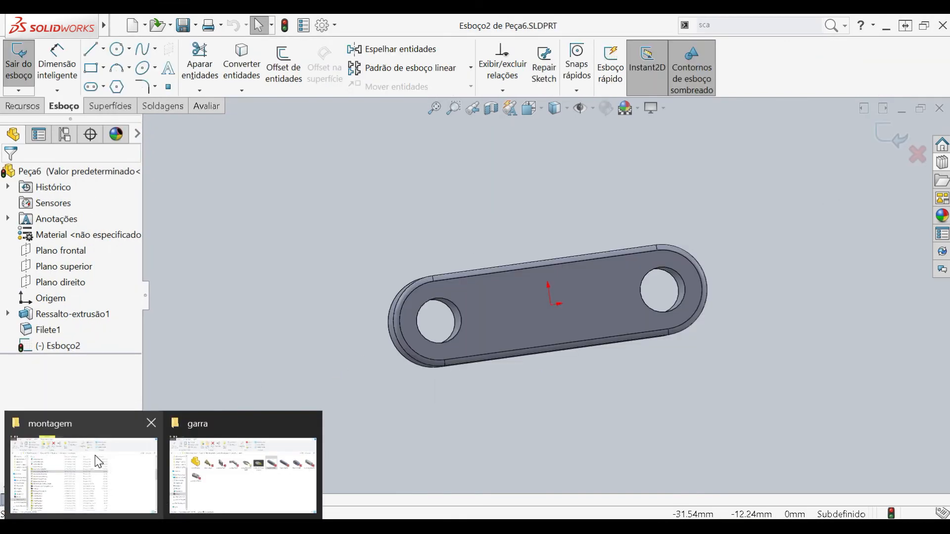
pyautogui.click(201, 470)
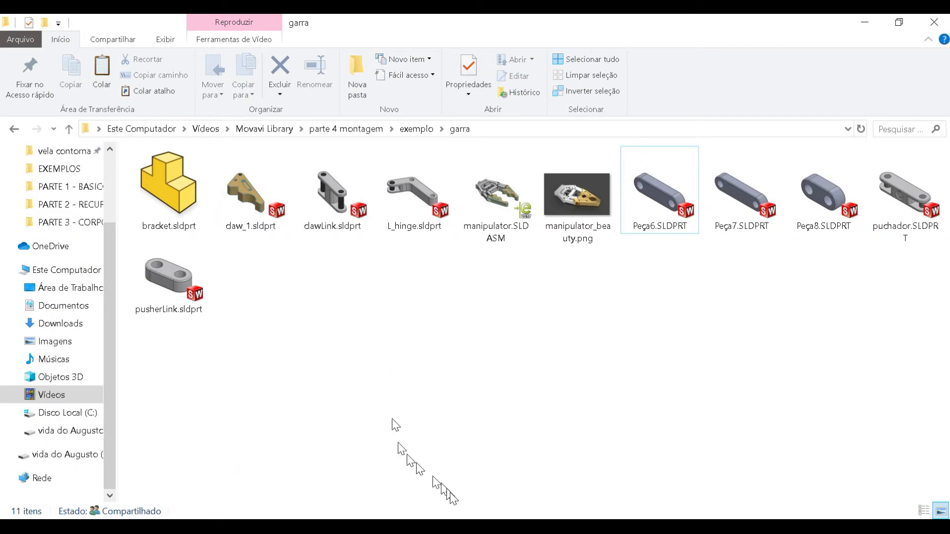
pyautogui.moveTo(445, 510)
pyautogui.click(463, 490)
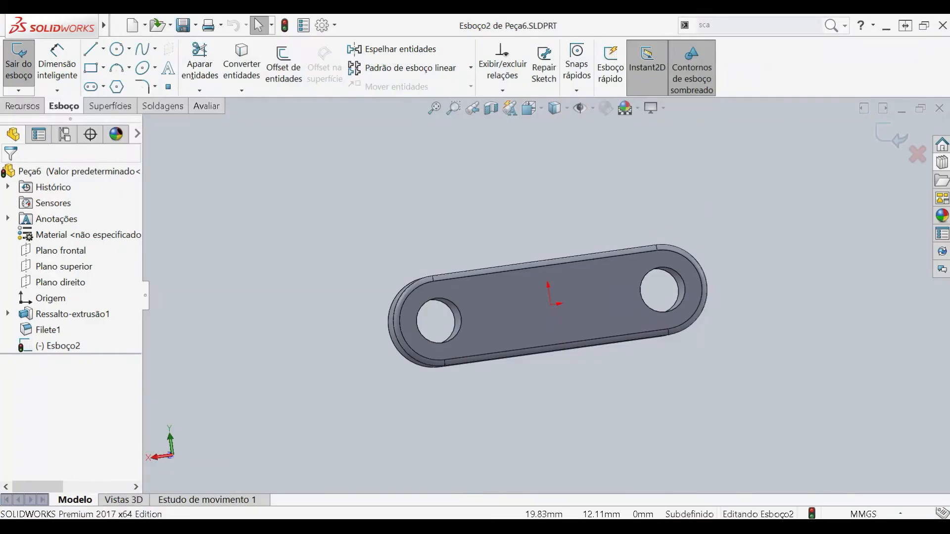
pyautogui.click(940, 108)
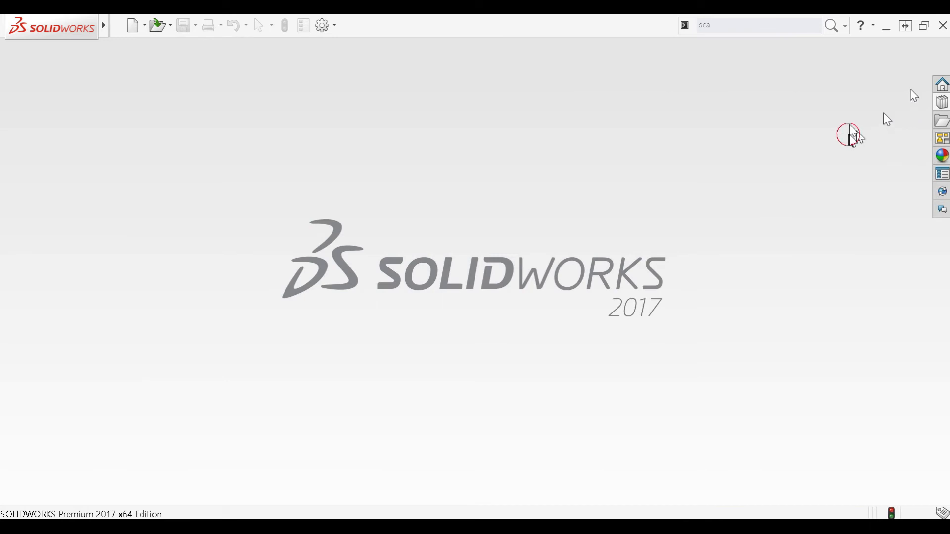
# Switch to the garra folder in File Explorer and open Peça6.SLDPRT from it.
pyautogui.click(888, 28)
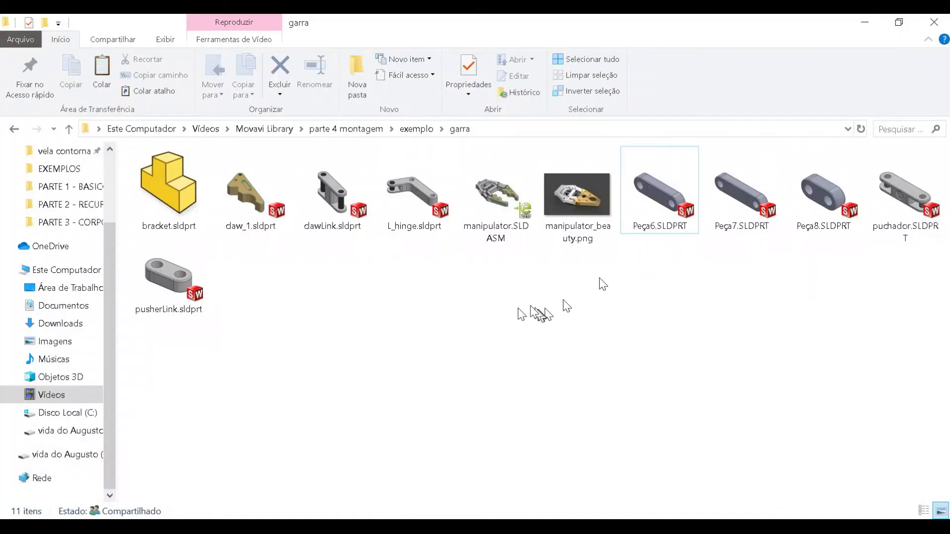
pyautogui.click(656, 198)
pyautogui.click(638, 327)
pyautogui.doubleClick(674, 218)
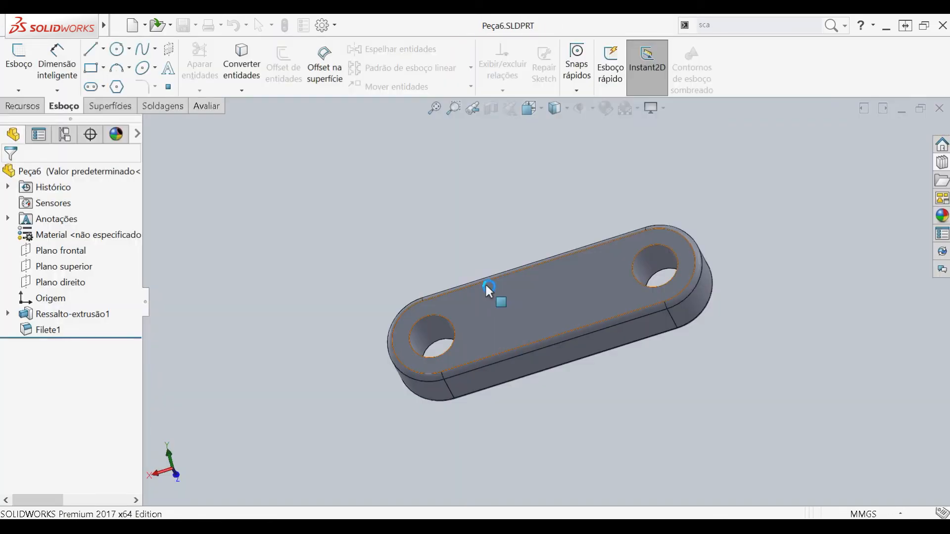
# Edit Peça6's base sketch Esboço1, convert the hole circle without the diameter dimension to construction geometry, and exit the sketch.
pyautogui.click(8, 313)
pyautogui.click(64, 330)
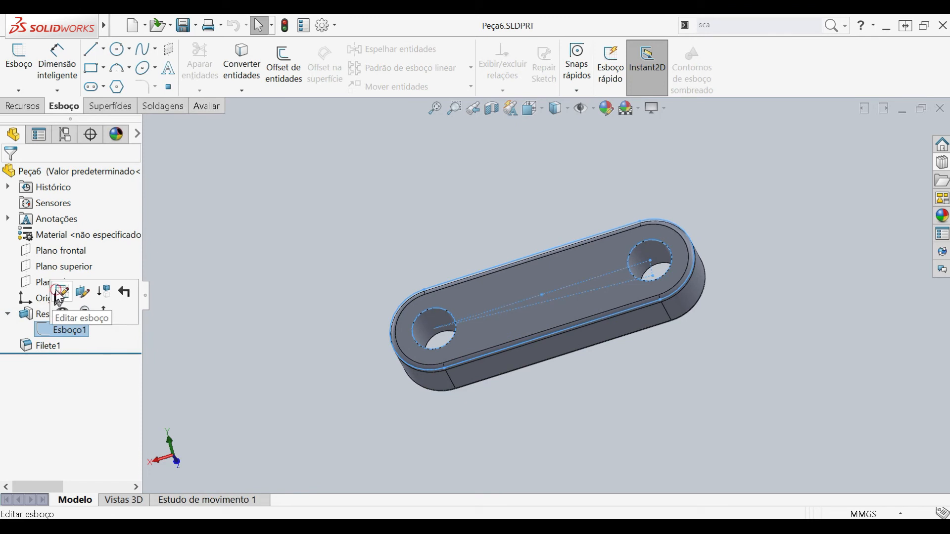
pyautogui.click(59, 295)
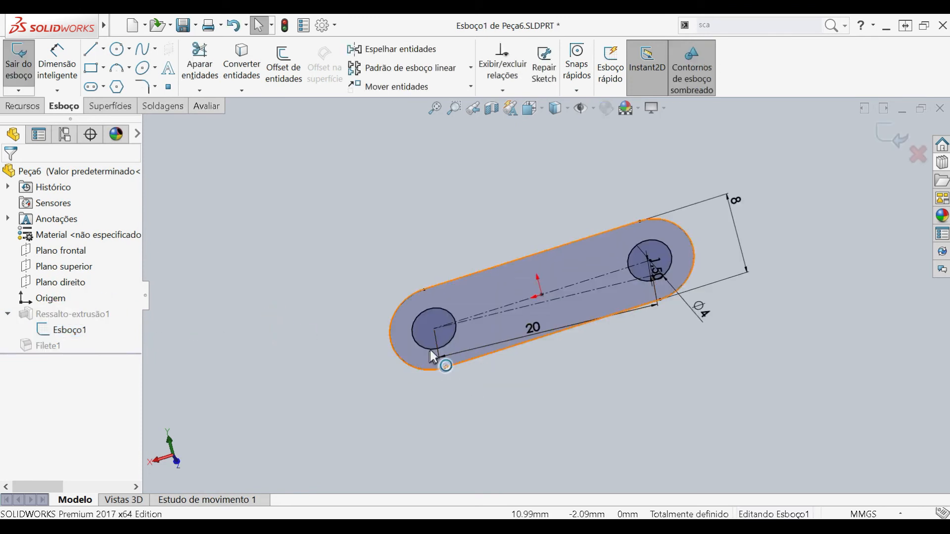
pyautogui.click(430, 348)
pyautogui.click(30, 346)
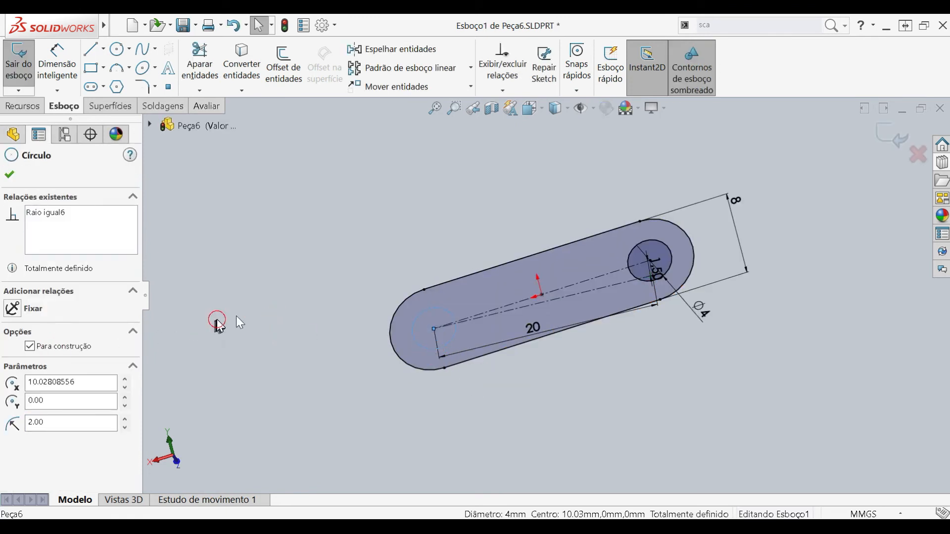
pyautogui.click(217, 321)
pyautogui.click(893, 139)
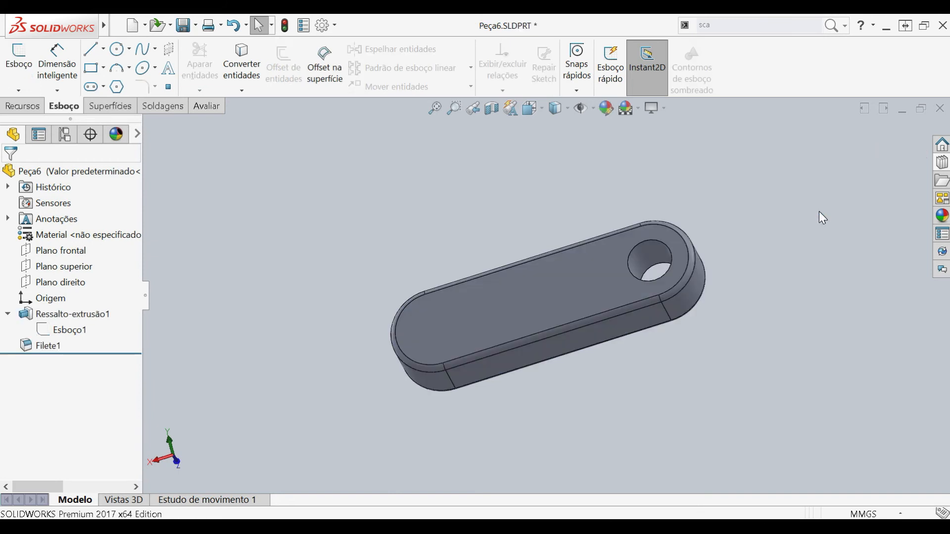
pyautogui.moveTo(512, 198); pyautogui.dragTo(504, 361, button='middle')
pyautogui.click(335, 224)
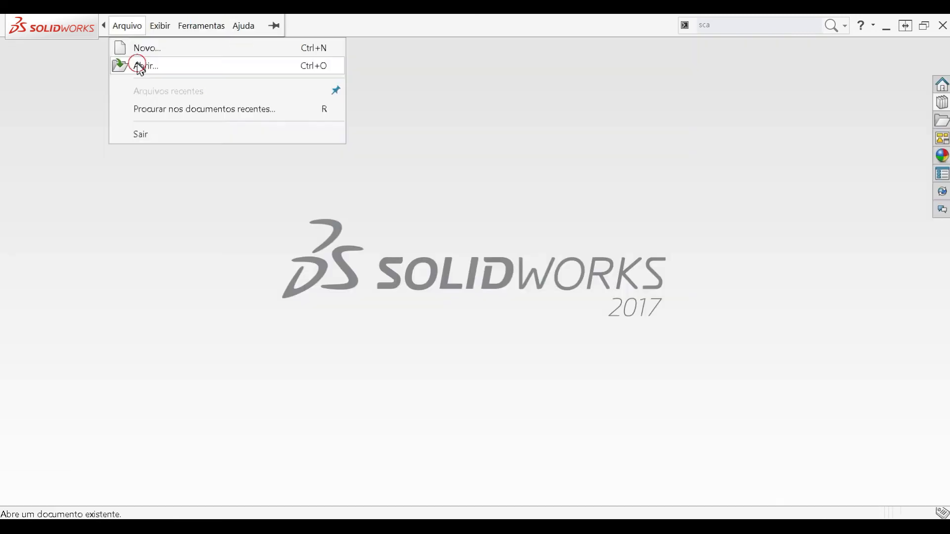
# Open the Montagem3.SLDASM assembly from the Desktop folder (Área de Trabalho).
pyautogui.click(138, 65)
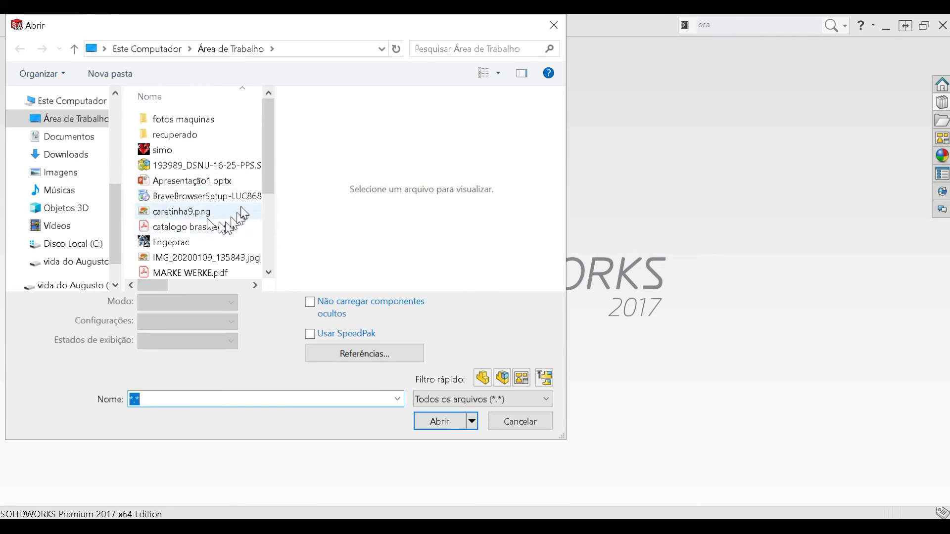
pyautogui.scroll(-3, 243, 214)
pyautogui.click(178, 179)
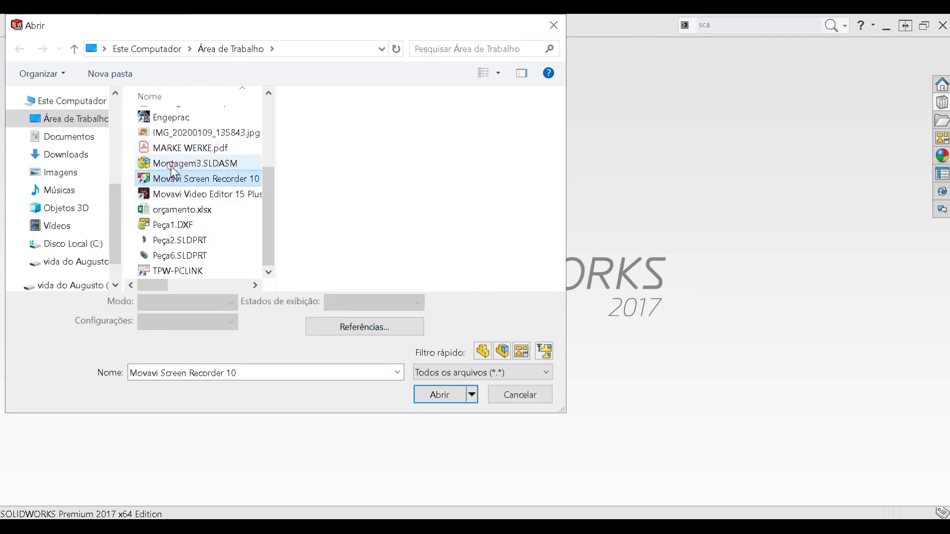
pyautogui.click(173, 164)
pyautogui.click(439, 395)
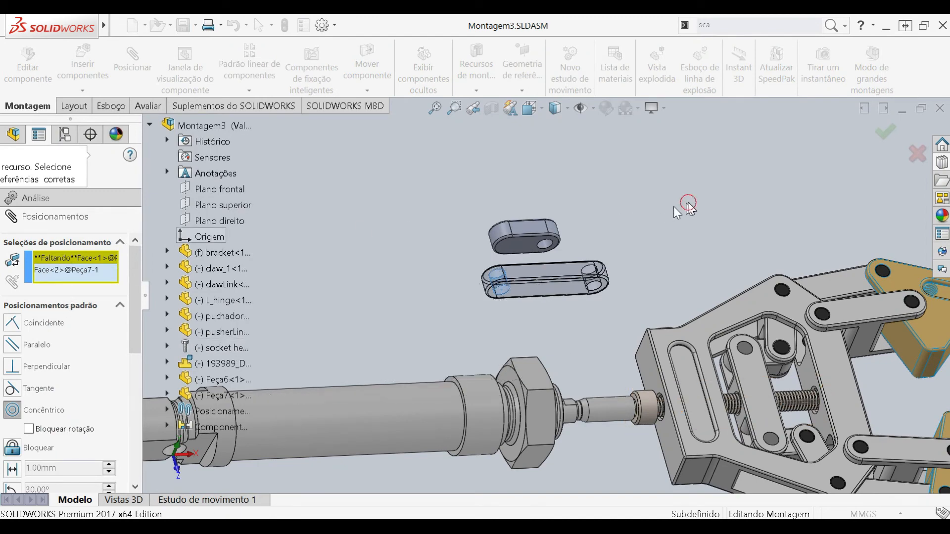
# Inspect the missing face reference in the Concêntrico11 mate's selections and cancel editing the mate.
pyautogui.scroll(5, 683, 208)
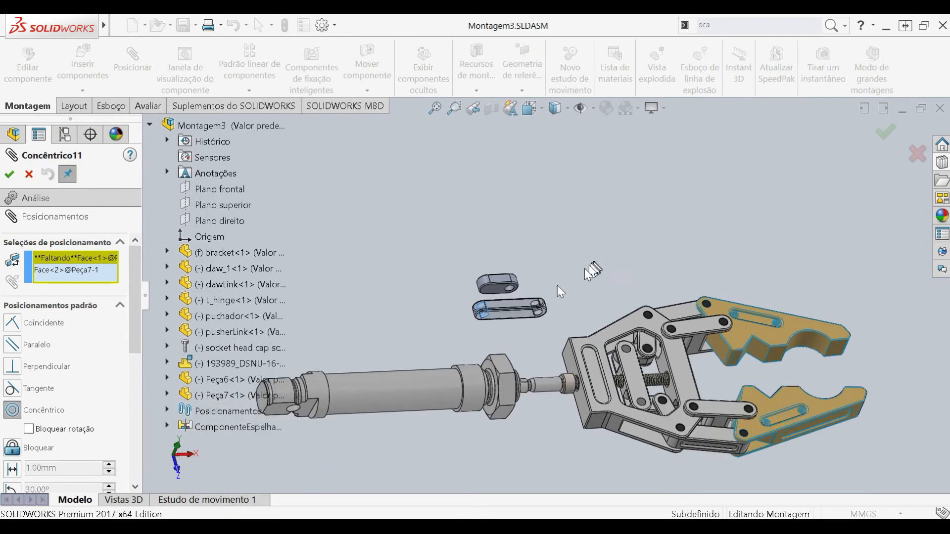
pyautogui.scroll(-5, 513, 316)
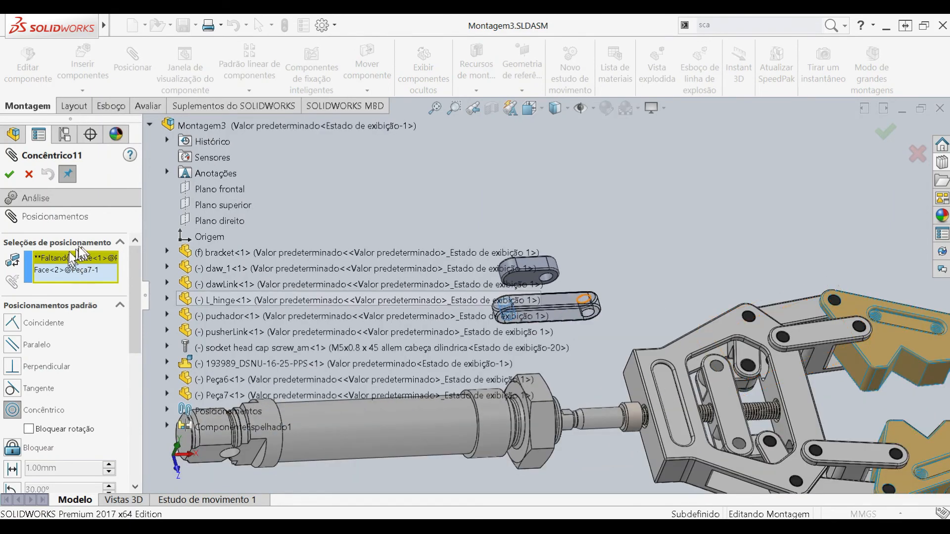
pyautogui.click(77, 260)
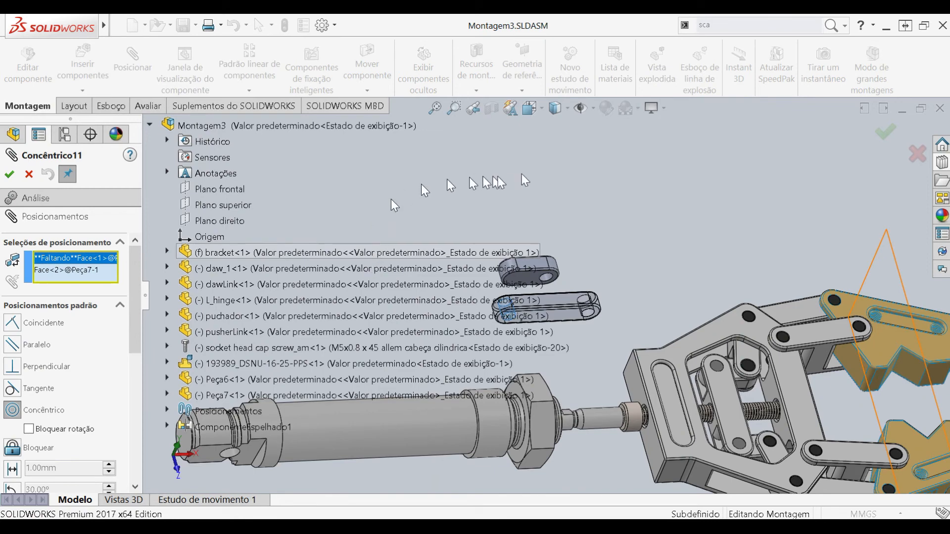
pyautogui.click(29, 174)
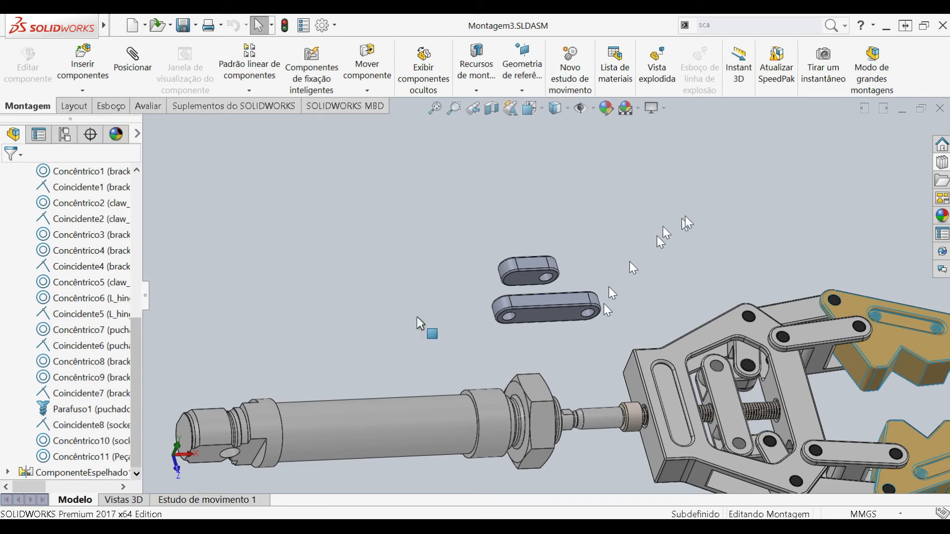
# Open the missing Peça7 component by locating Peça7.SLDPRT in the manivelas folder under exemplo, and close the part window.
pyautogui.scroll(1, 70, 410)
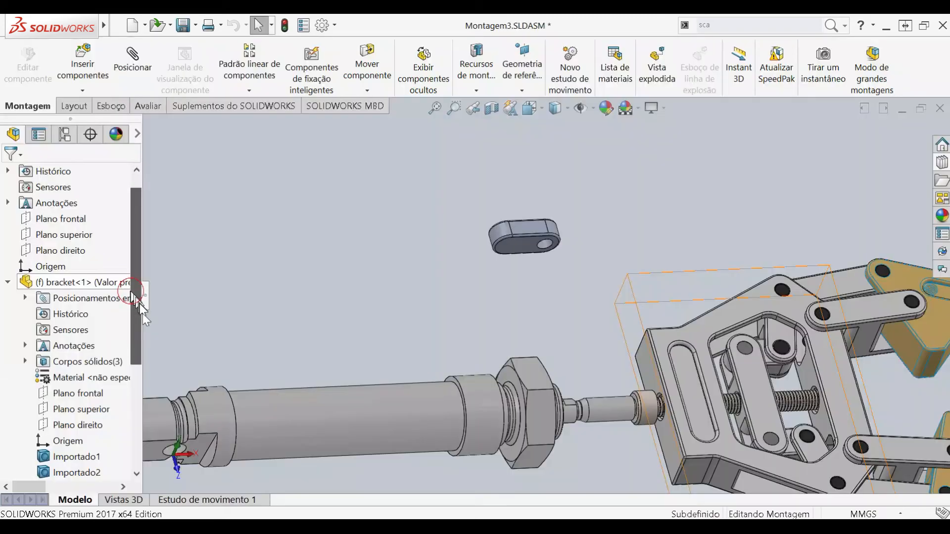
pyautogui.scroll(-4, 139, 314)
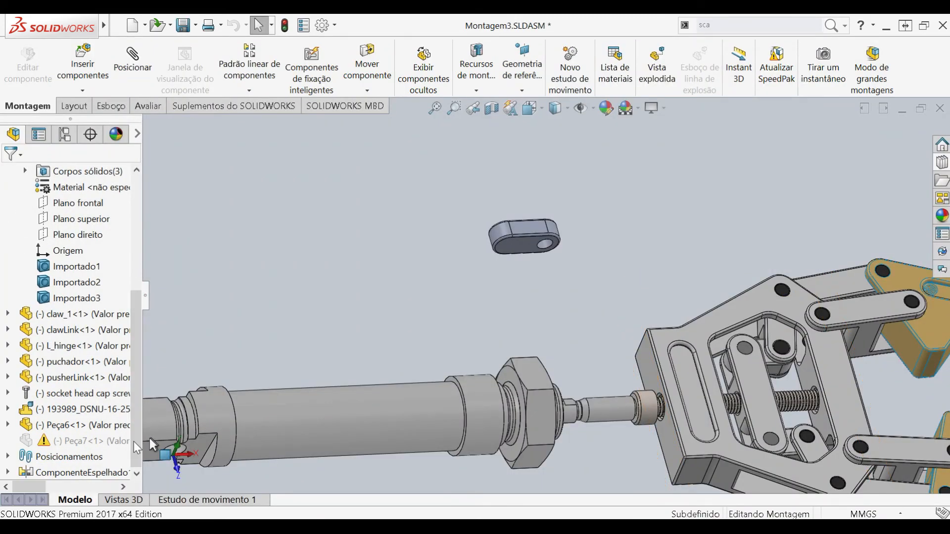
pyautogui.click(93, 441)
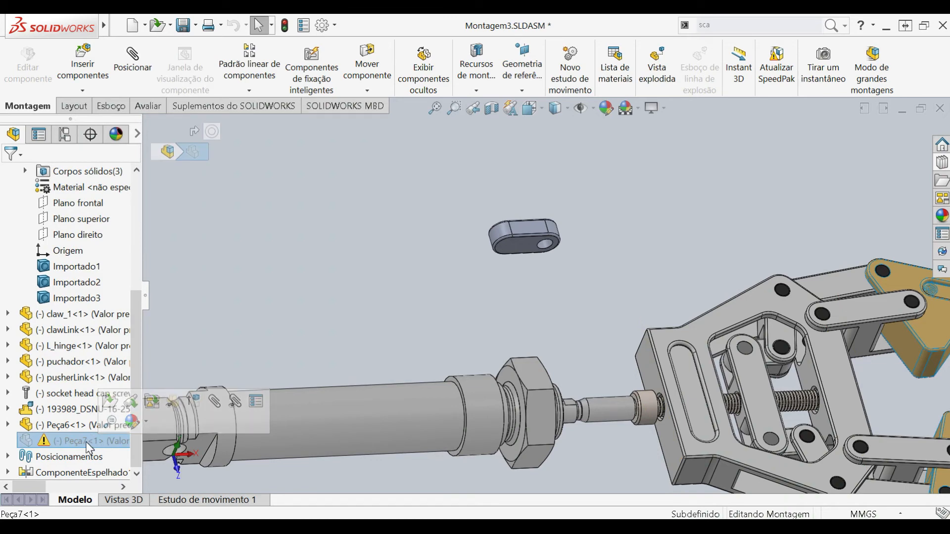
pyautogui.click(111, 402)
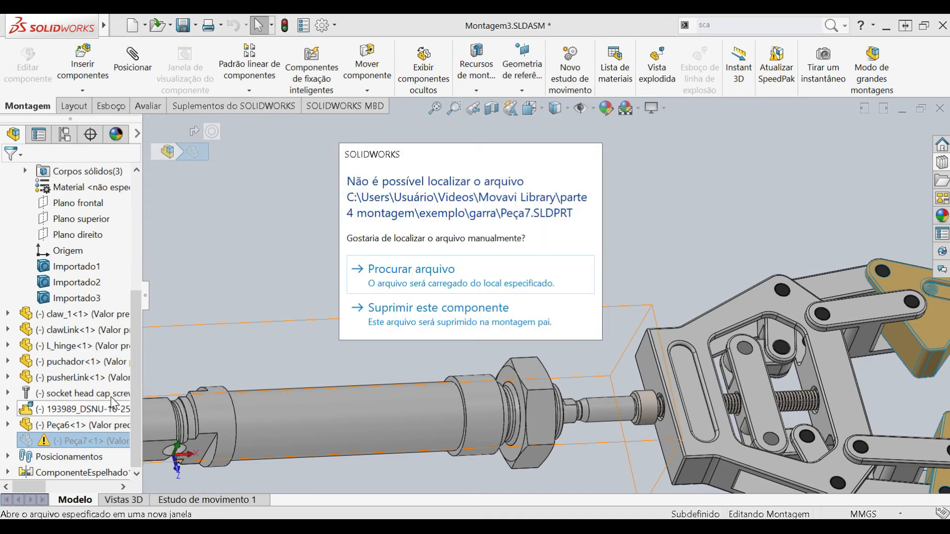
pyautogui.click(443, 277)
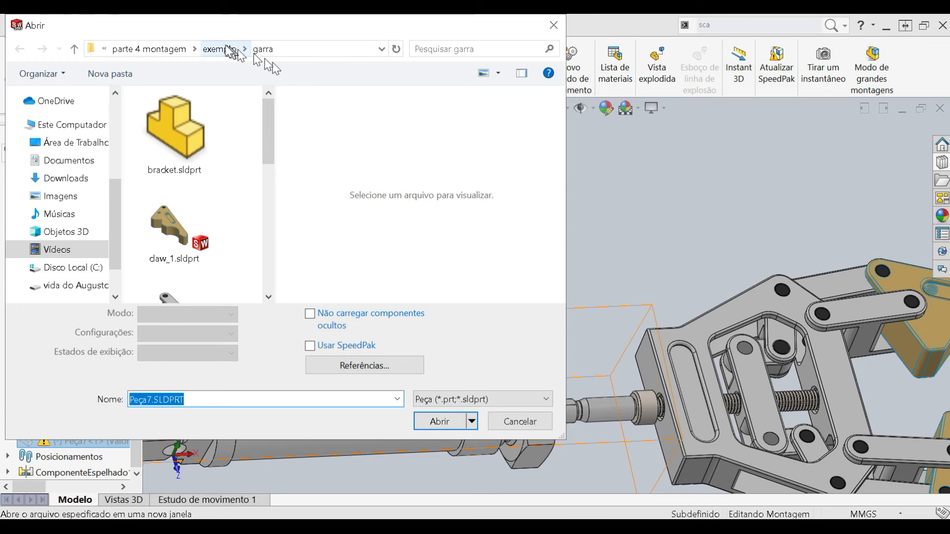
pyautogui.click(220, 48)
pyautogui.scroll(-1, 267, 163)
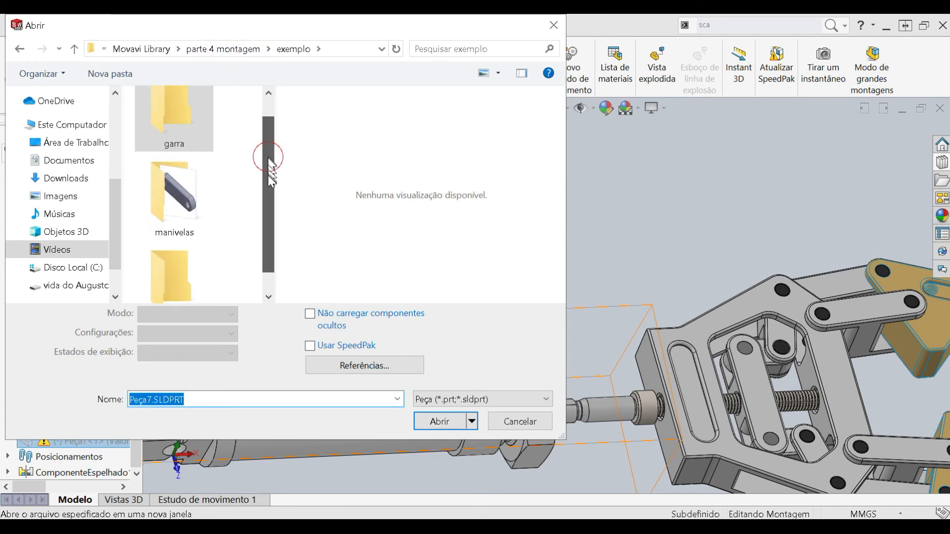
pyautogui.doubleClick(198, 188)
pyautogui.click(189, 129)
pyautogui.click(447, 389)
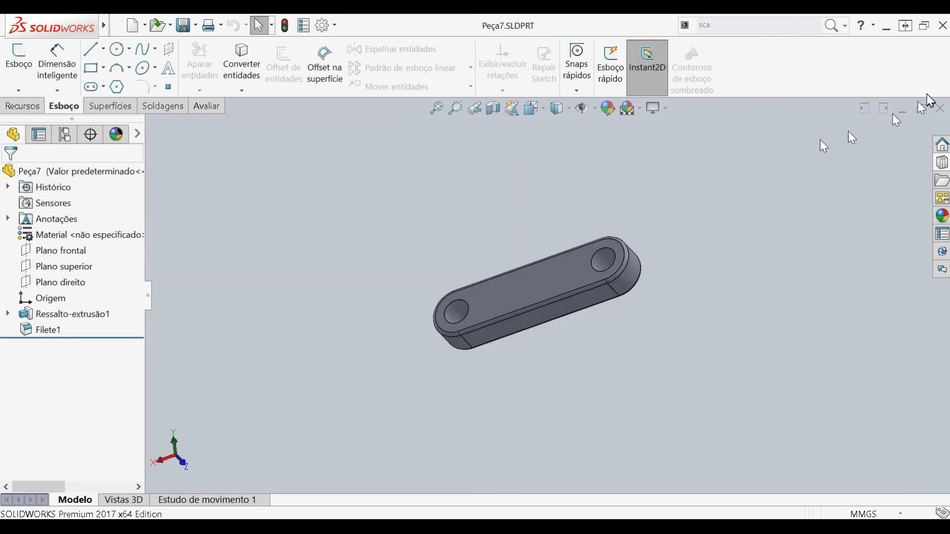
pyautogui.click(907, 109)
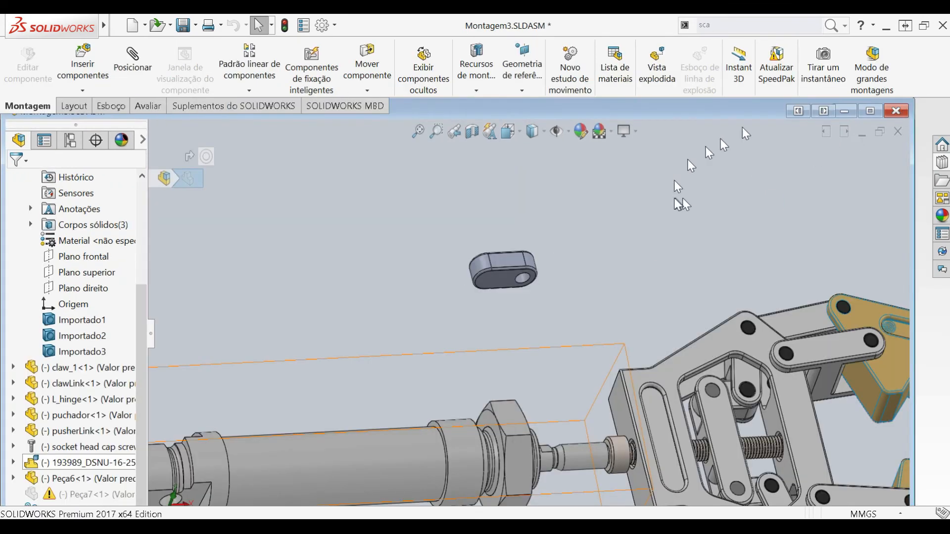
# Load the suppressed Peça7 component back into the Montagem3 assembly and dismiss the error report.
pyautogui.scroll(3, 588, 191)
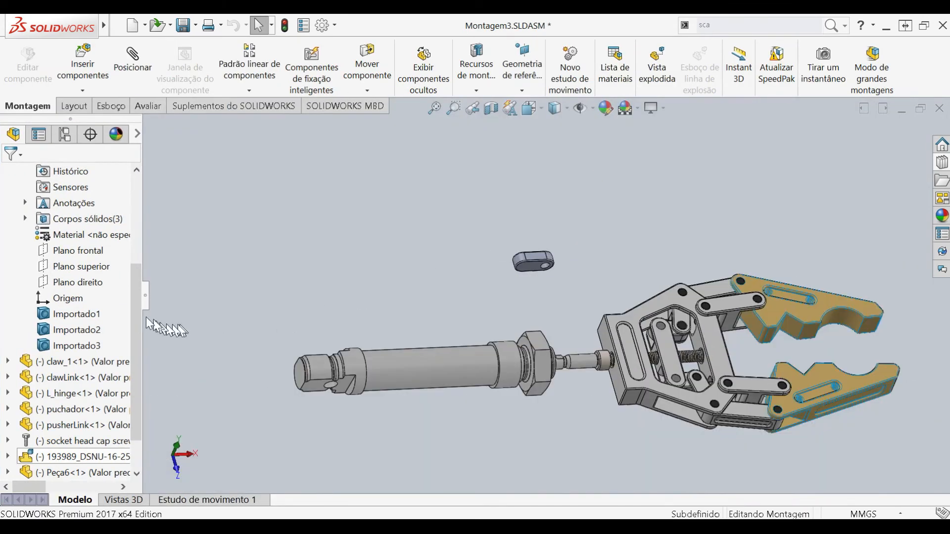
pyautogui.moveTo(135, 360); pyautogui.dragTo(135, 393)
pyautogui.click(94, 441)
pyautogui.click(186, 401)
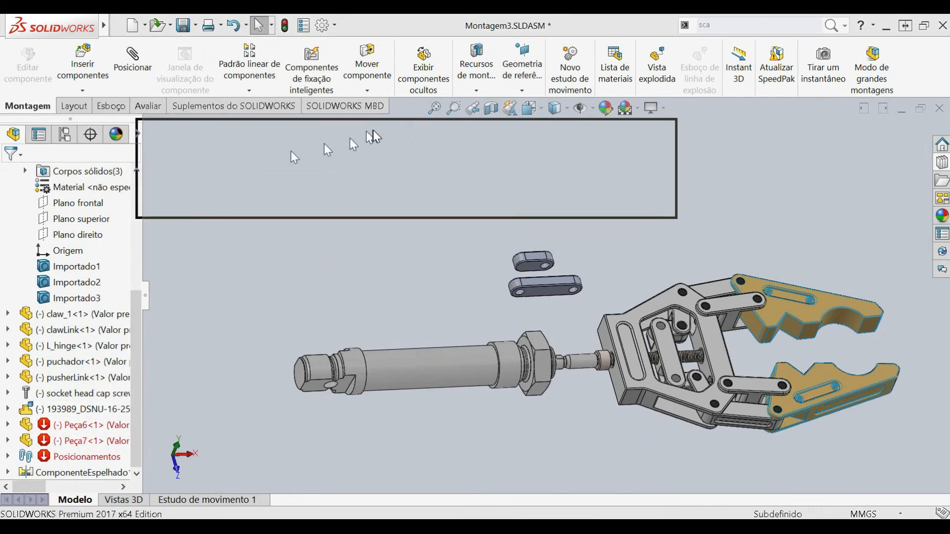
pyautogui.moveTo(547, 219); pyautogui.dragTo(532, 295)
pyautogui.click(586, 275)
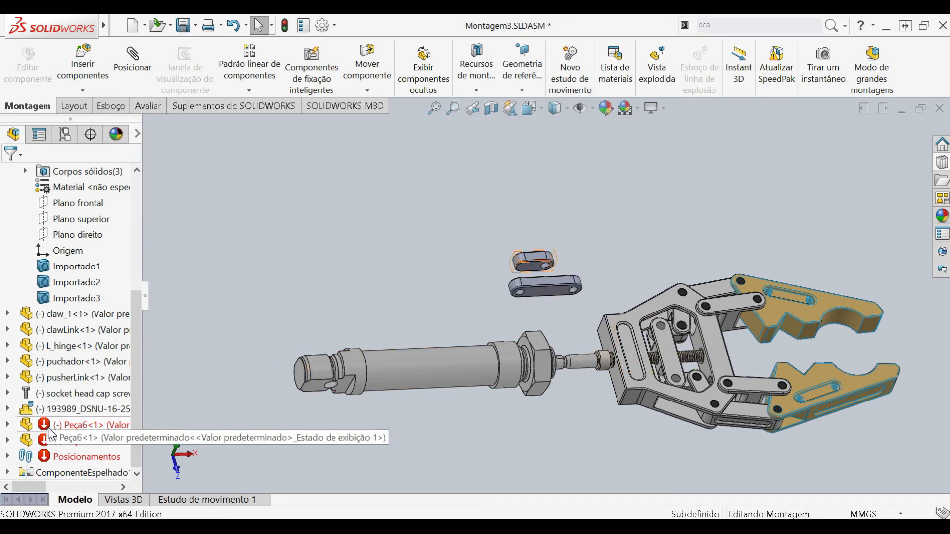
# Expand Peça6 and its mates folder to inspect the error on the Concêntrico11 mate.
pyautogui.click(69, 441)
pyautogui.click(56, 441)
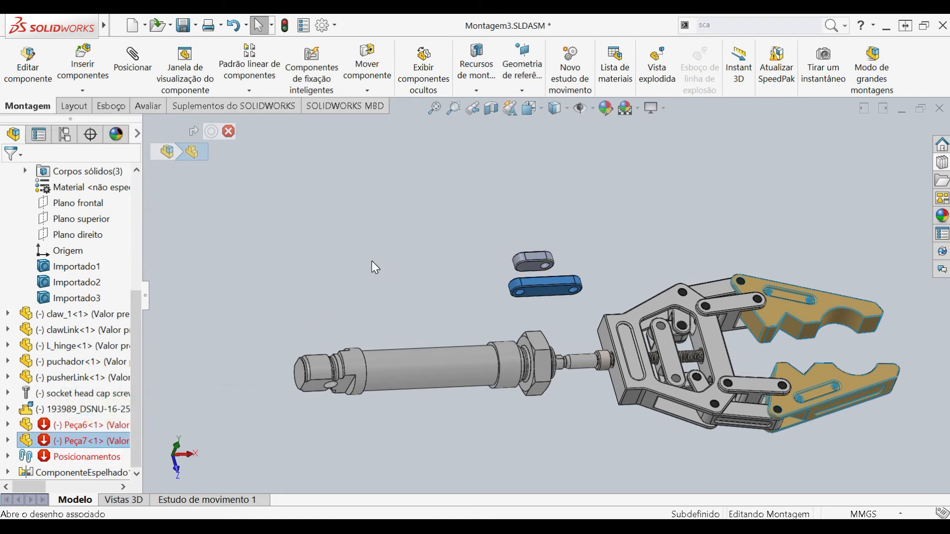
pyautogui.click(52, 427)
pyautogui.click(7, 425)
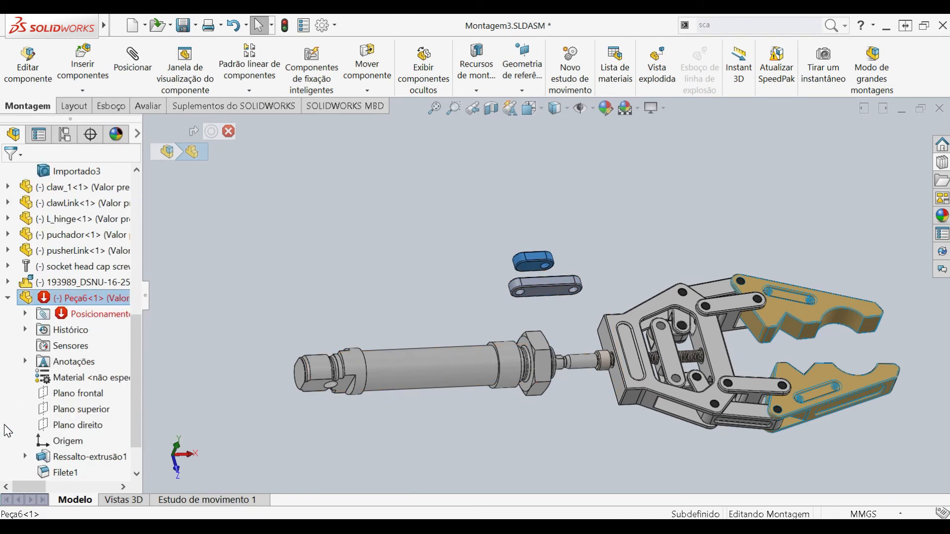
pyautogui.click(25, 313)
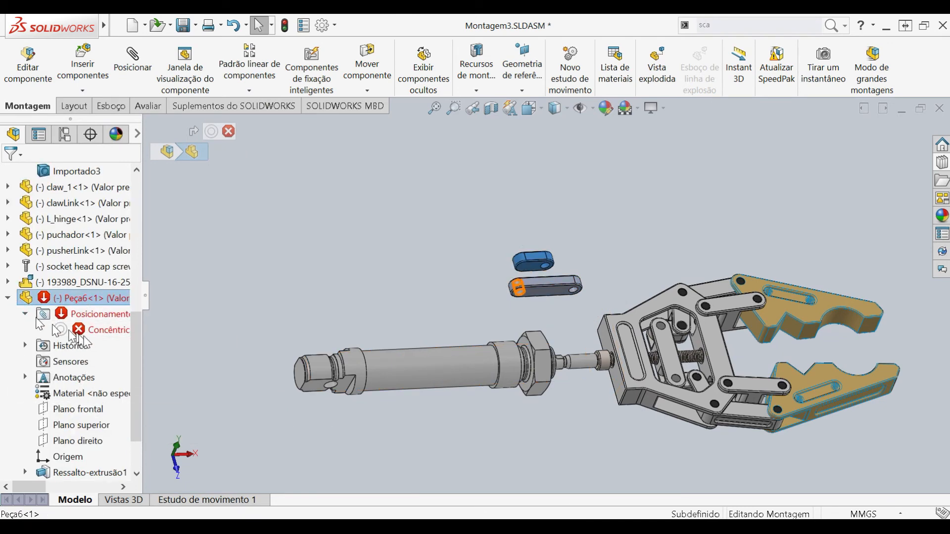
pyautogui.click(91, 330)
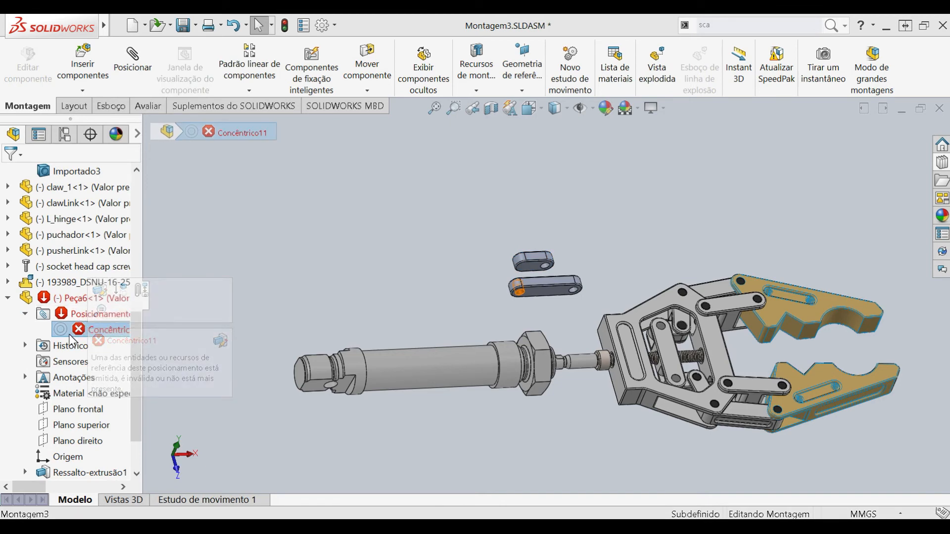
pyautogui.click(297, 283)
pyautogui.click(94, 330)
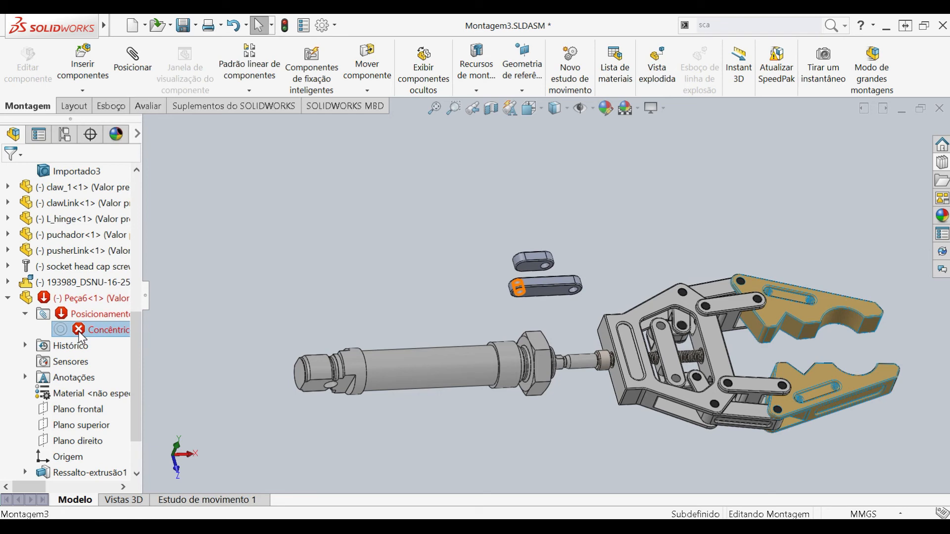
pyautogui.click(346, 244)
# Select the Peça7 component and expand it in the assembly tree to inspect its error.
pyautogui.scroll(-2, 132, 346)
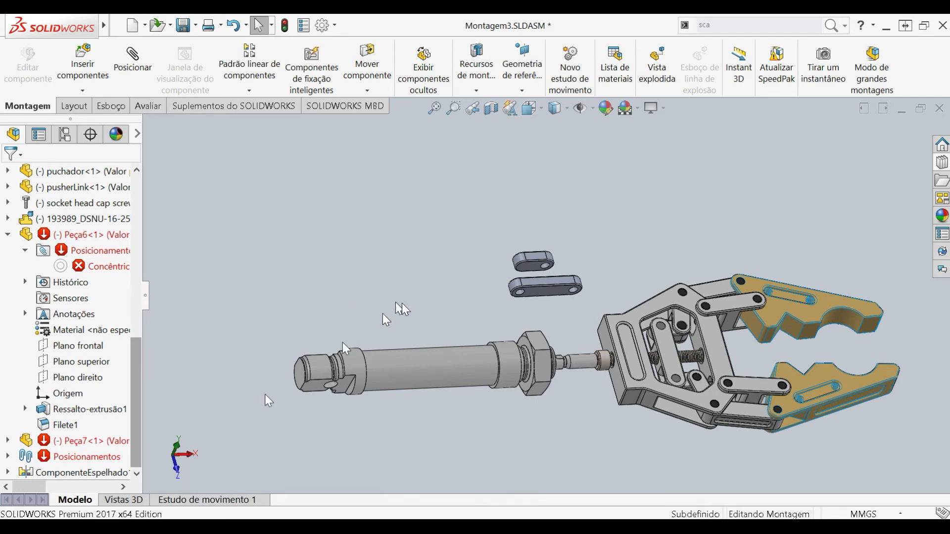
pyautogui.click(82, 440)
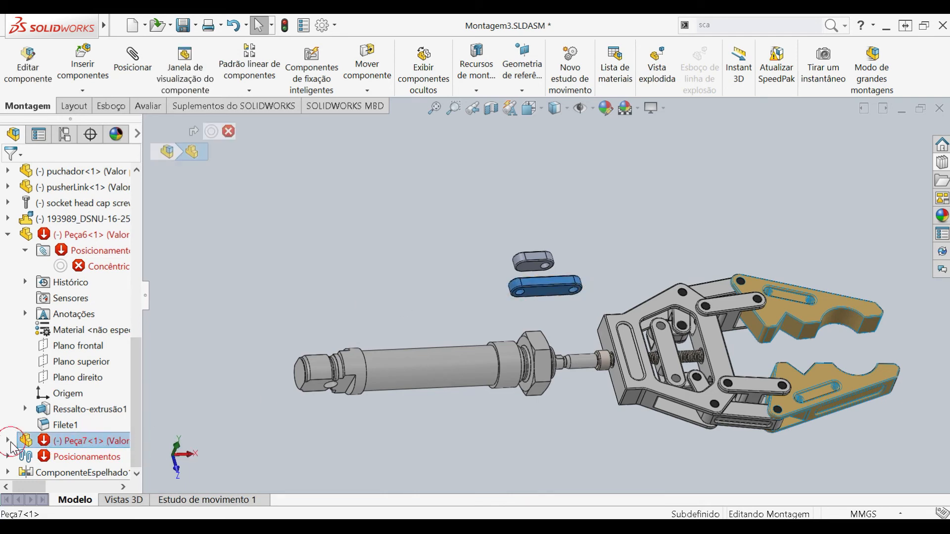
pyautogui.click(9, 441)
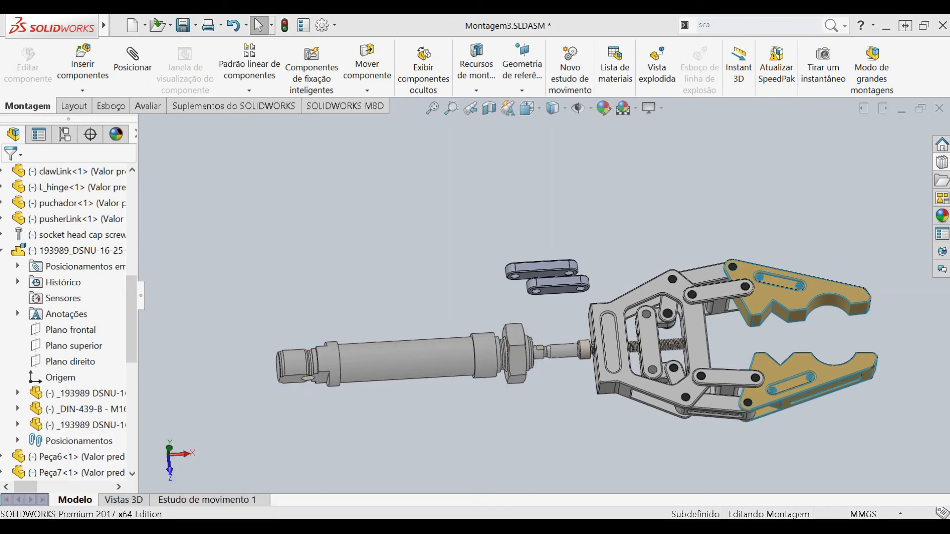
# Switch to File Explorer and reopen the garra folder from the exemplo folder to review the part files.
pyautogui.hotkey('alt', 'Tab')
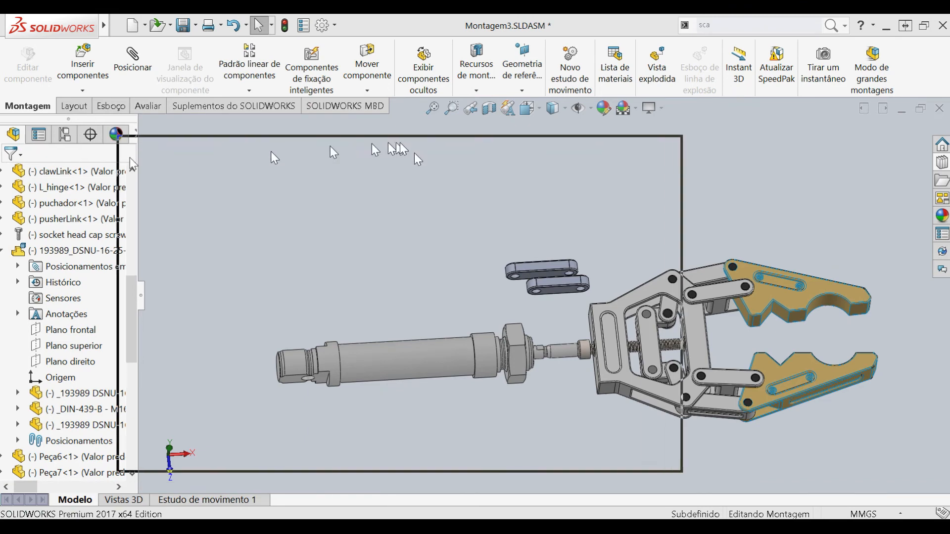
pyautogui.click(742, 147)
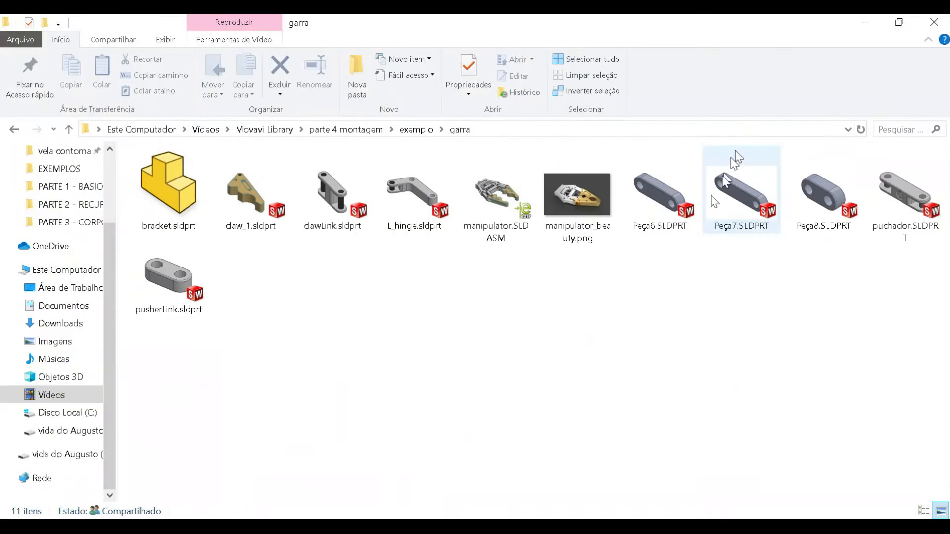
pyautogui.moveTo(885, 393); pyautogui.dragTo(490, 389)
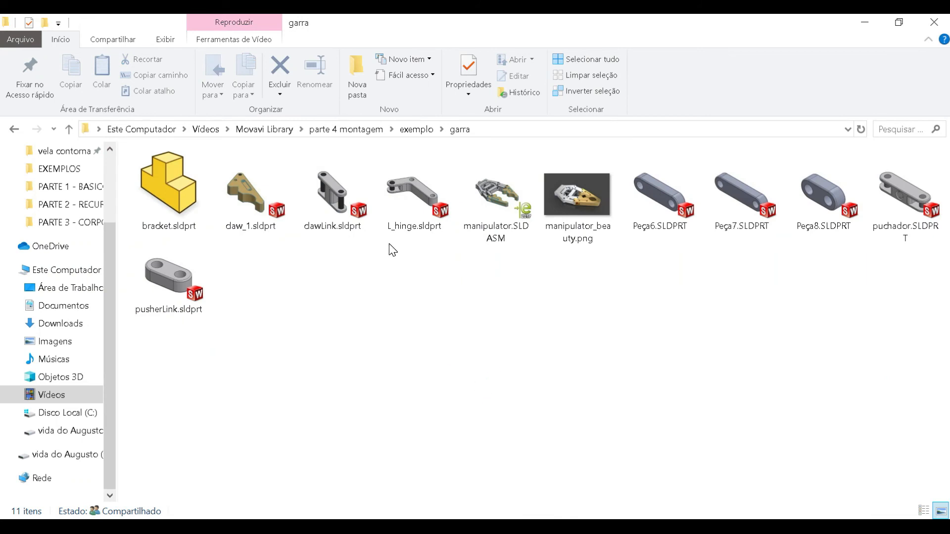
pyautogui.click(410, 130)
pyautogui.doubleClick(176, 207)
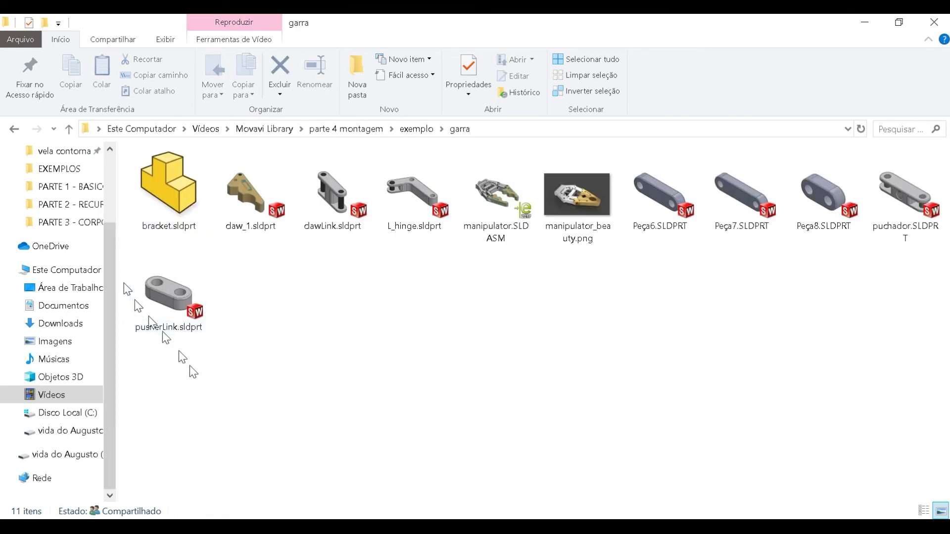
pyautogui.click(272, 225)
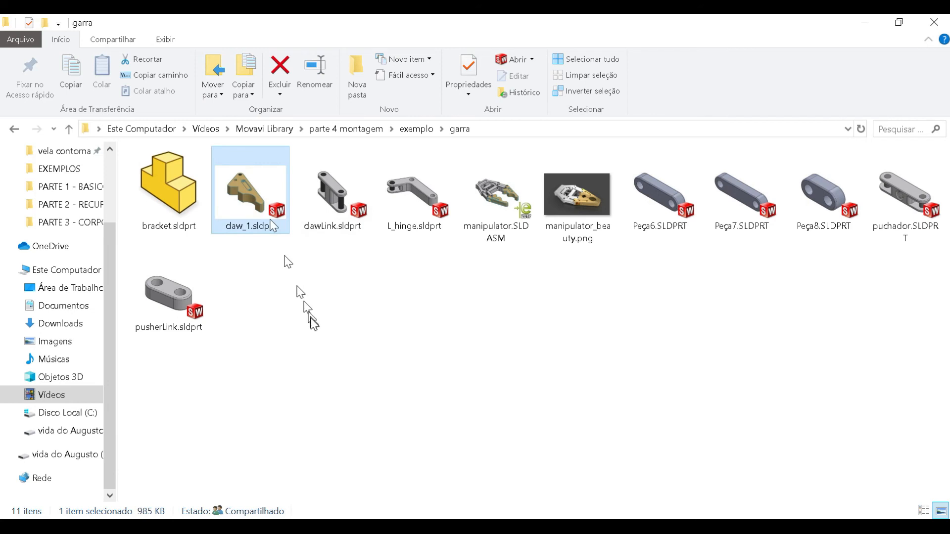
pyautogui.click(311, 318)
pyautogui.click(207, 171)
pyautogui.click(231, 184)
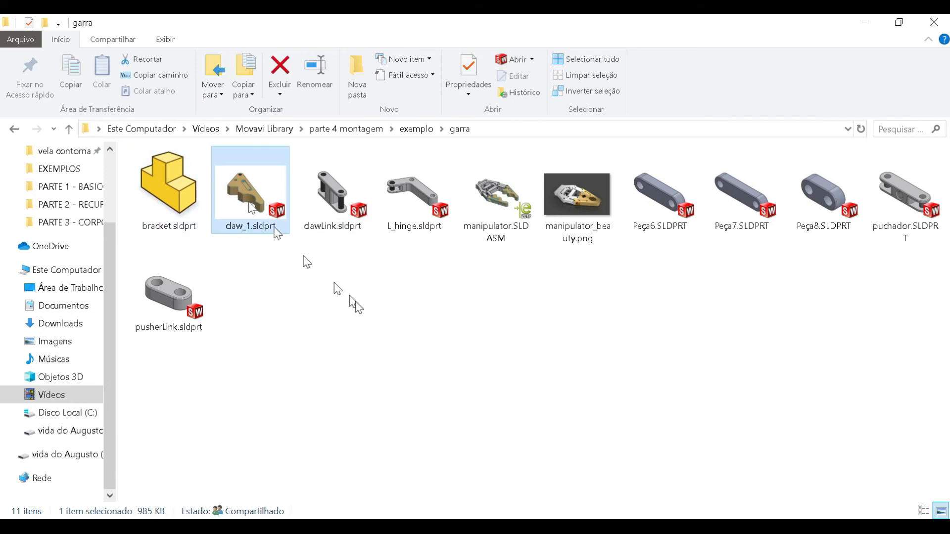
pyautogui.click(359, 310)
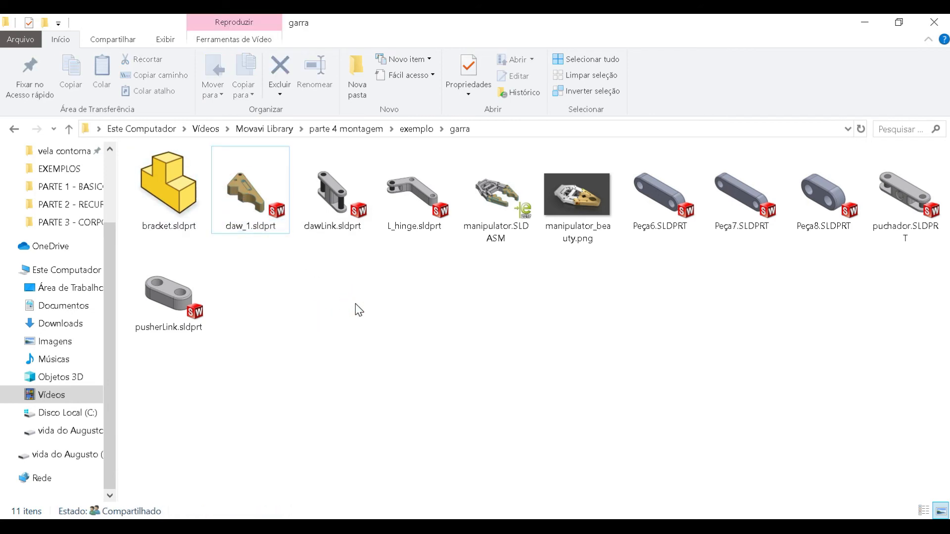
pyautogui.click(258, 192)
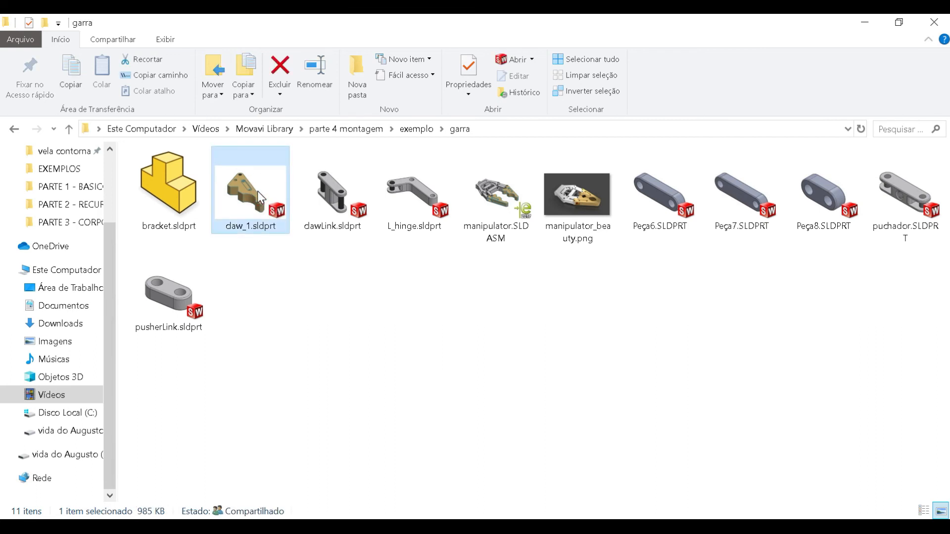
pyautogui.click(286, 331)
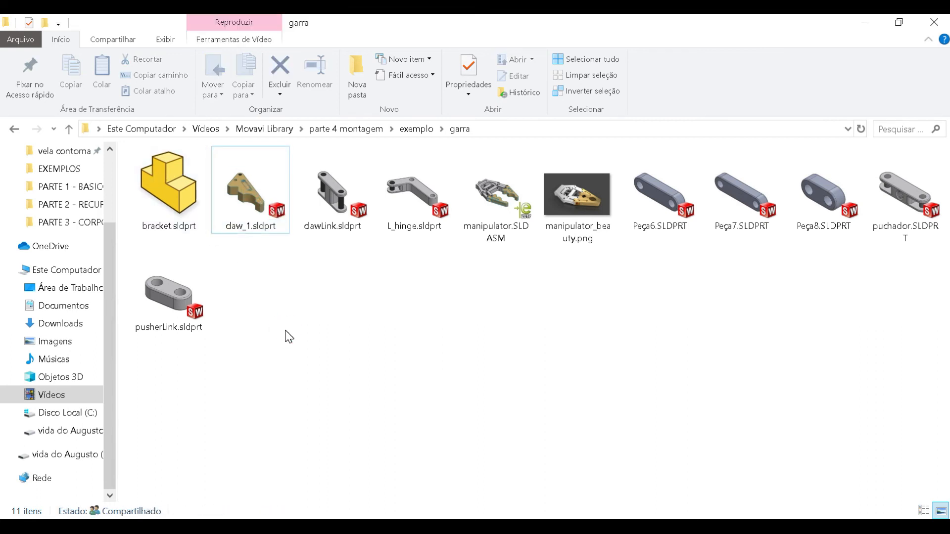
pyautogui.click(241, 215)
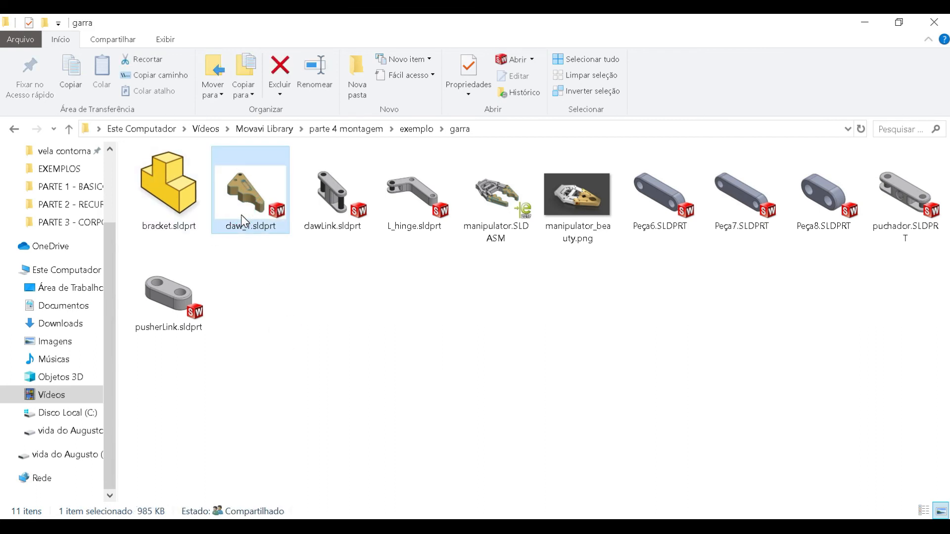
pyautogui.click(325, 338)
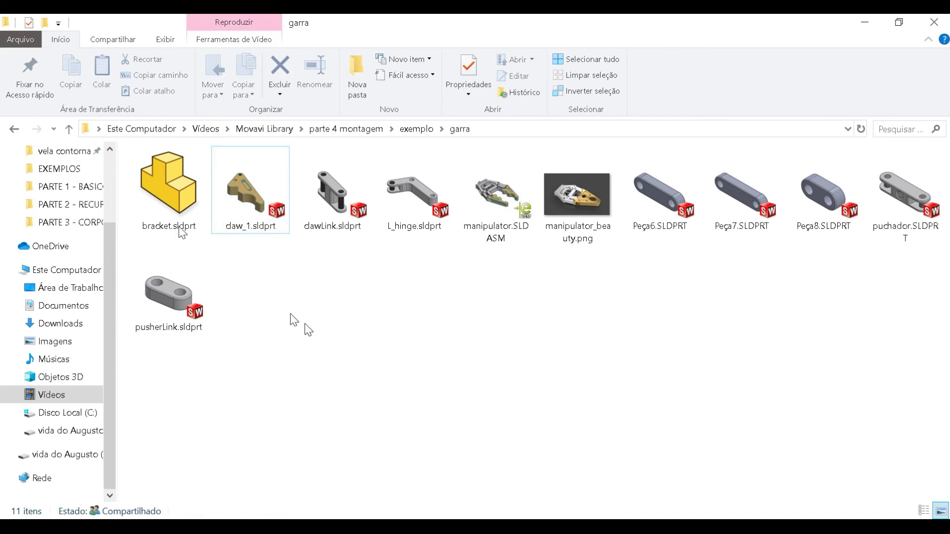
pyautogui.click(222, 222)
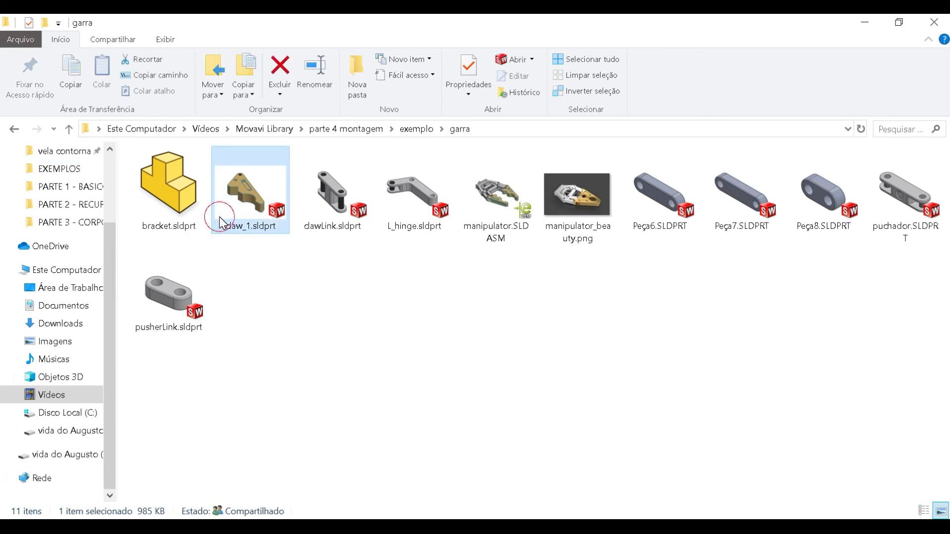
# Duplicate the garra folder inside the exemplo folder and open the copy, garra - Copia.
pyautogui.click(14, 129)
pyautogui.click(166, 187)
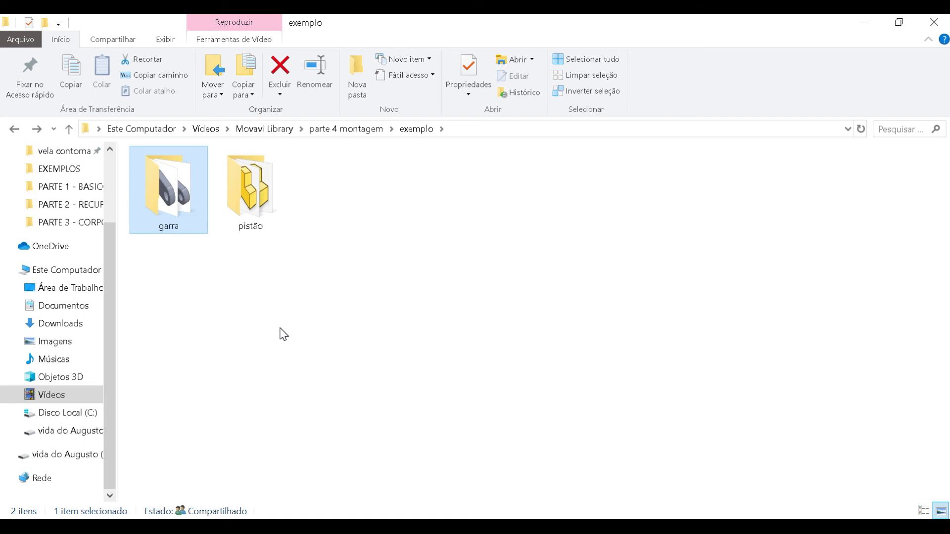
pyautogui.hotkey('ctrl', 'c')
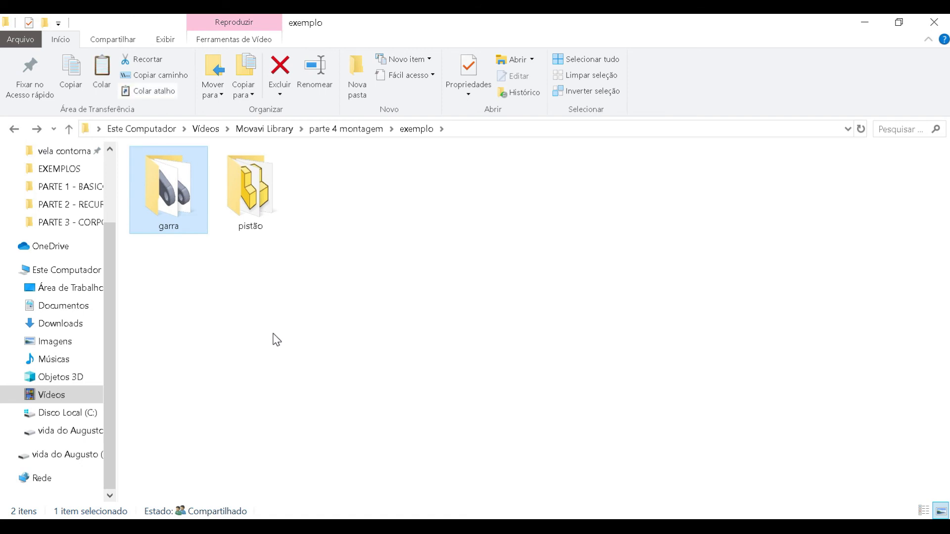
pyautogui.click(276, 340)
pyautogui.hotkey('ctrl', 'v')
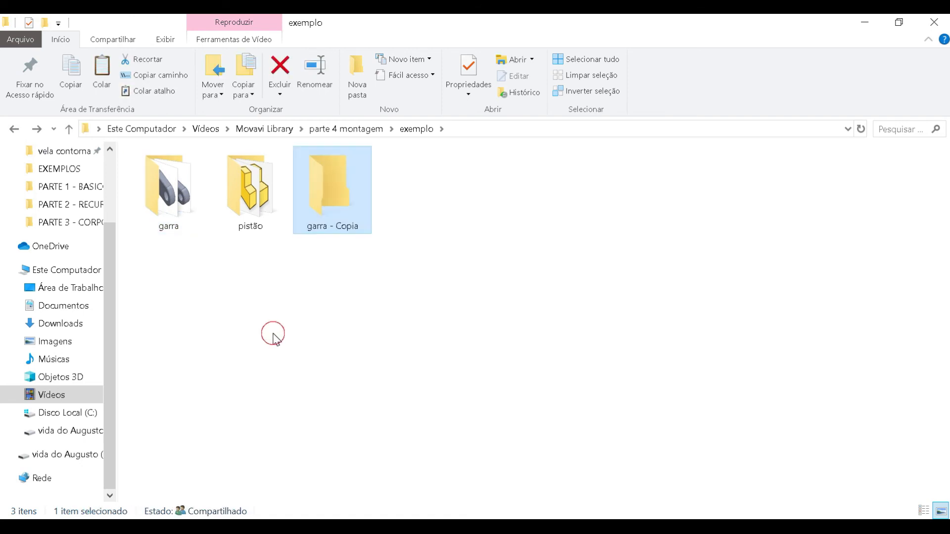
pyautogui.doubleClick(319, 223)
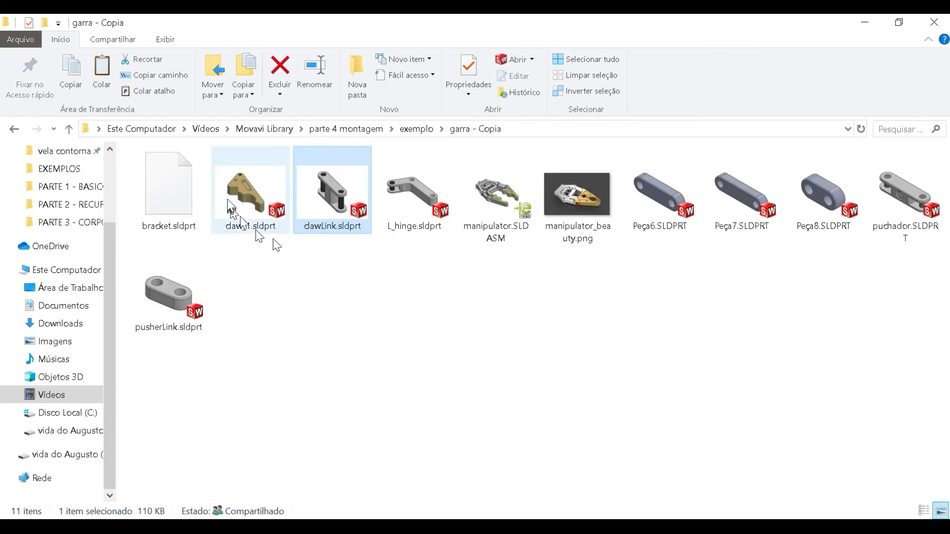
# Switch to the Montagem4 assembly and export it in STL format as Montagem4.STL to the montagem folder.
pyautogui.click(228, 198)
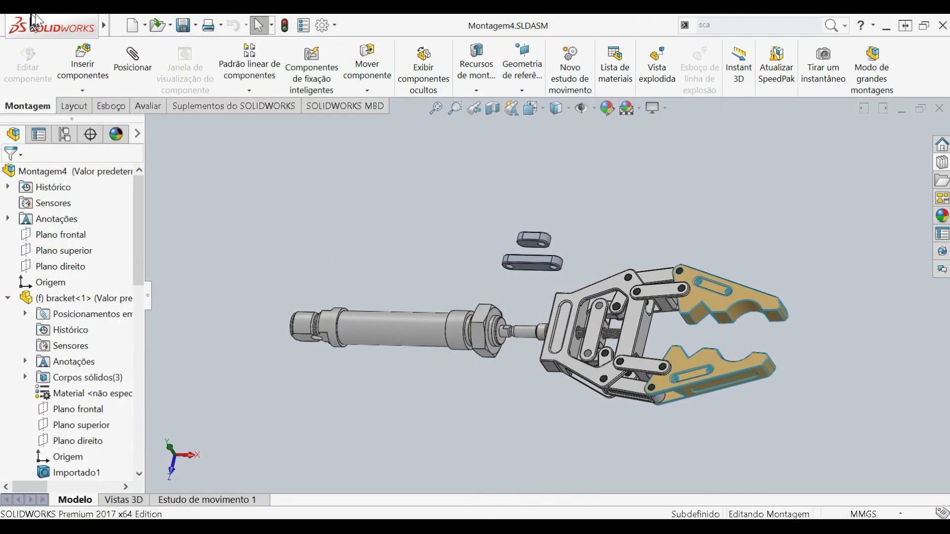
pyautogui.moveTo(89, 33)
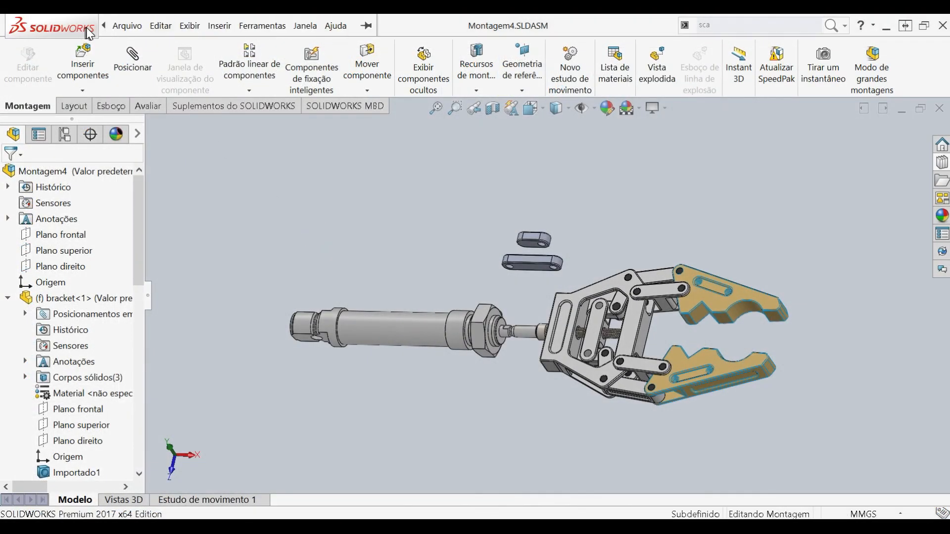
pyautogui.click(125, 25)
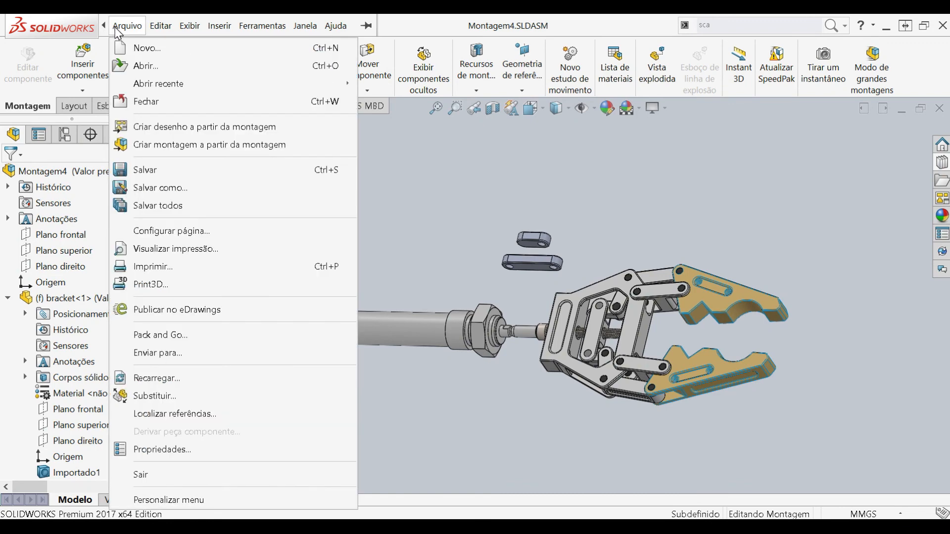
pyautogui.click(183, 193)
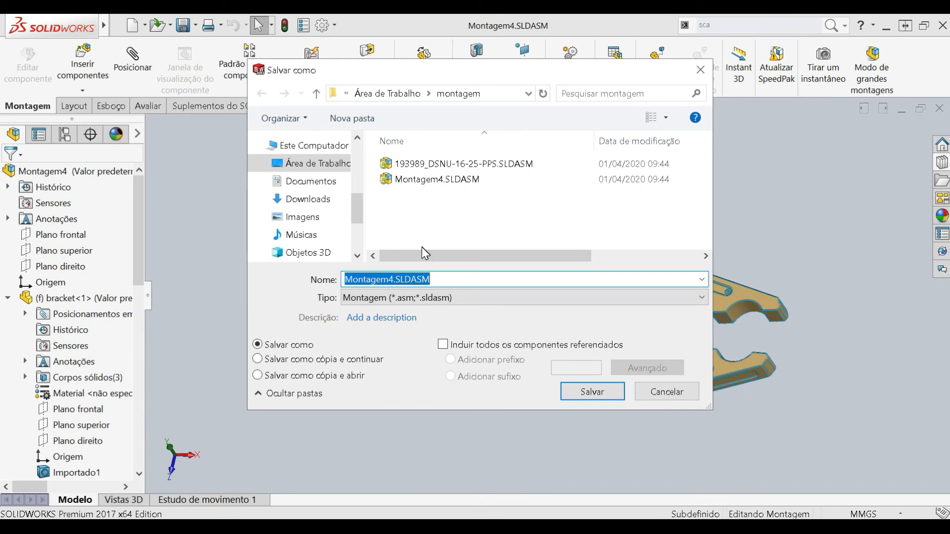
pyautogui.click(442, 304)
pyautogui.click(322, 310)
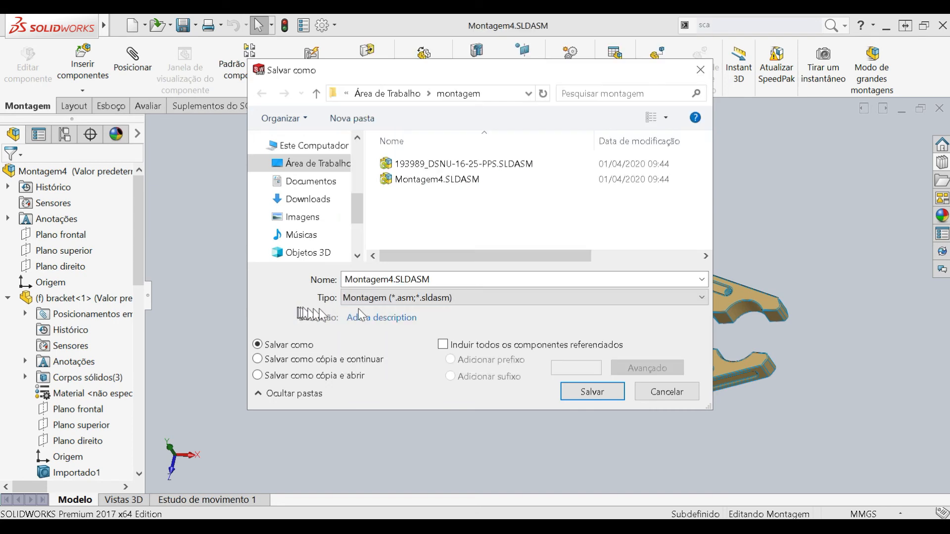
pyautogui.click(387, 305)
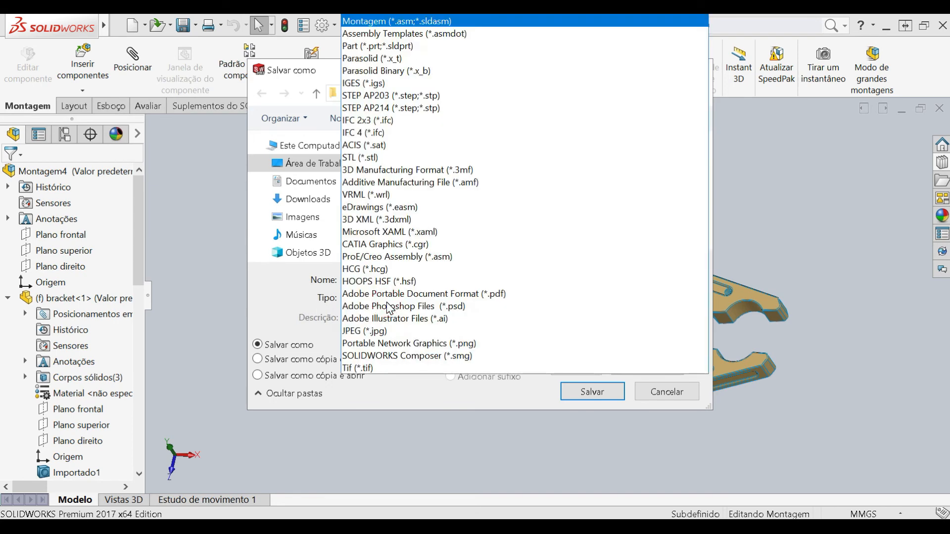
pyautogui.click(372, 161)
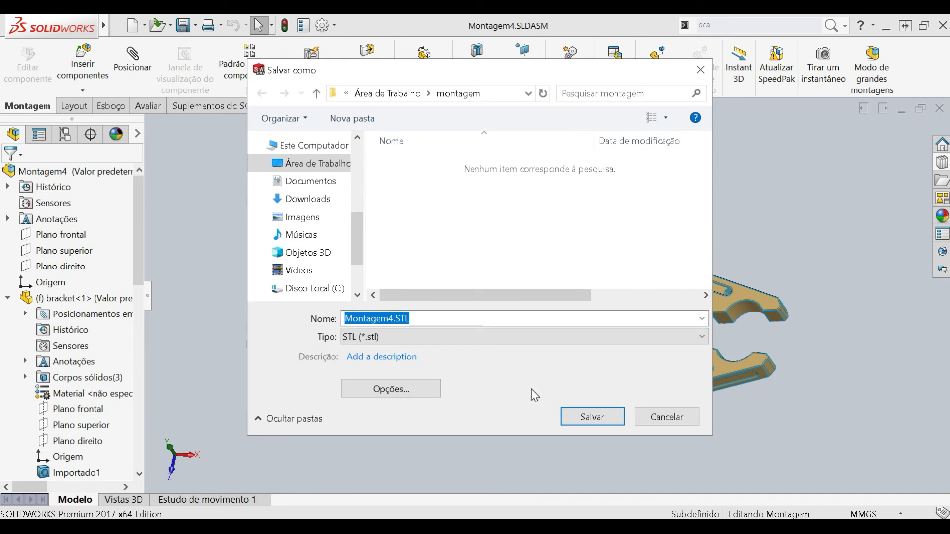
pyautogui.click(582, 417)
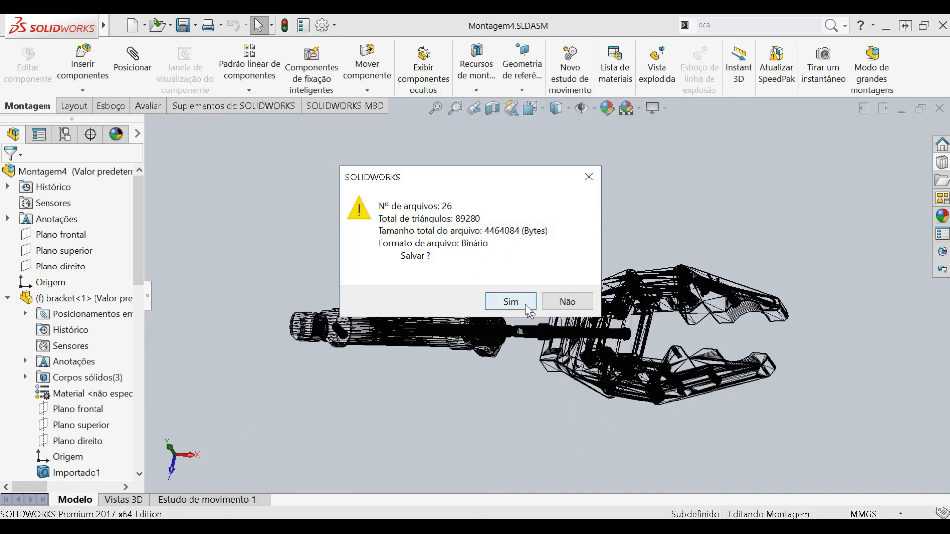
pyautogui.click(525, 303)
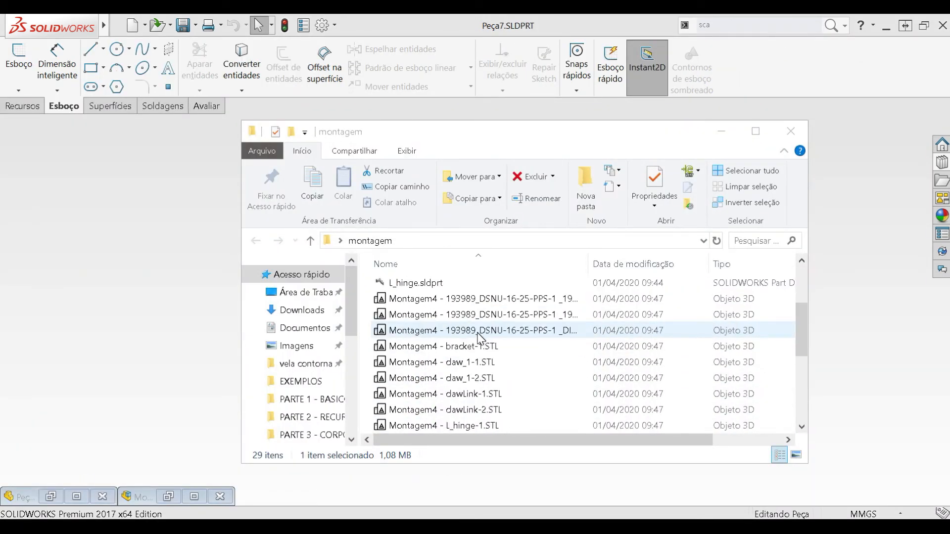
# Review the exported STL files in the montagem folder and open the piston rod's STL in Print 3D to inspect it.
pyautogui.scroll(-5, 479, 337)
pyautogui.scroll(6, 480, 339)
pyautogui.scroll(-6, 480, 341)
pyautogui.scroll(5, 480, 346)
pyautogui.doubleClick(479, 345)
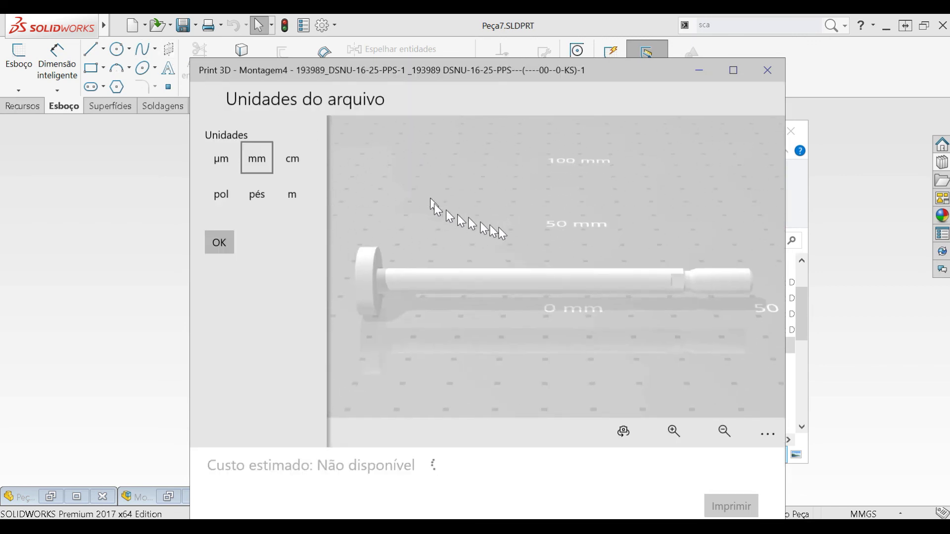
pyautogui.click(852, 156)
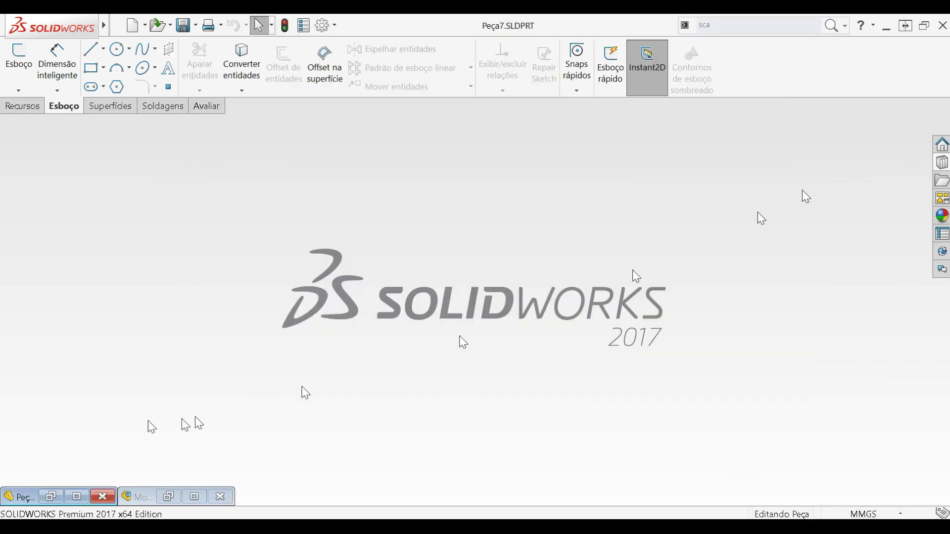
# Return to the Montagem4 assembly and start editing the cylinder body part in context.
pyautogui.click(195, 496)
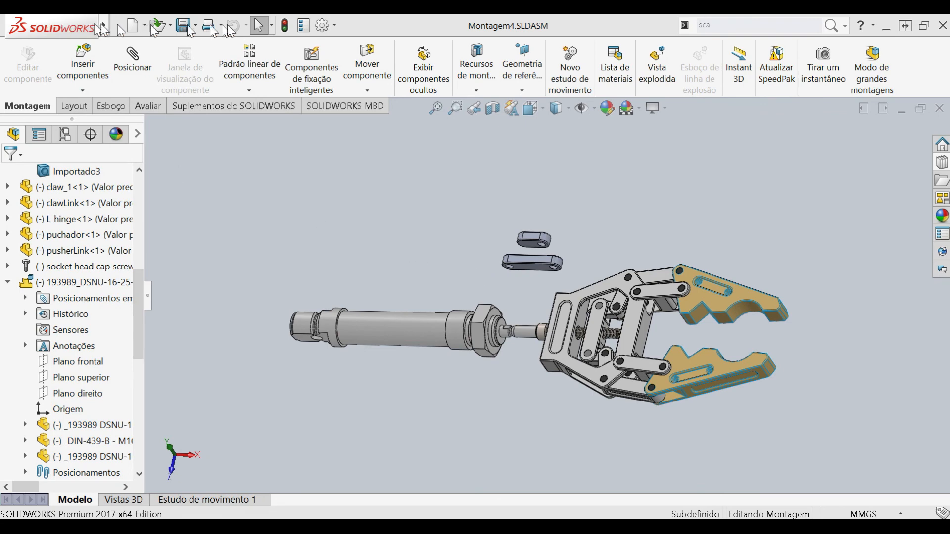
pyautogui.click(56, 27)
pyautogui.click(421, 210)
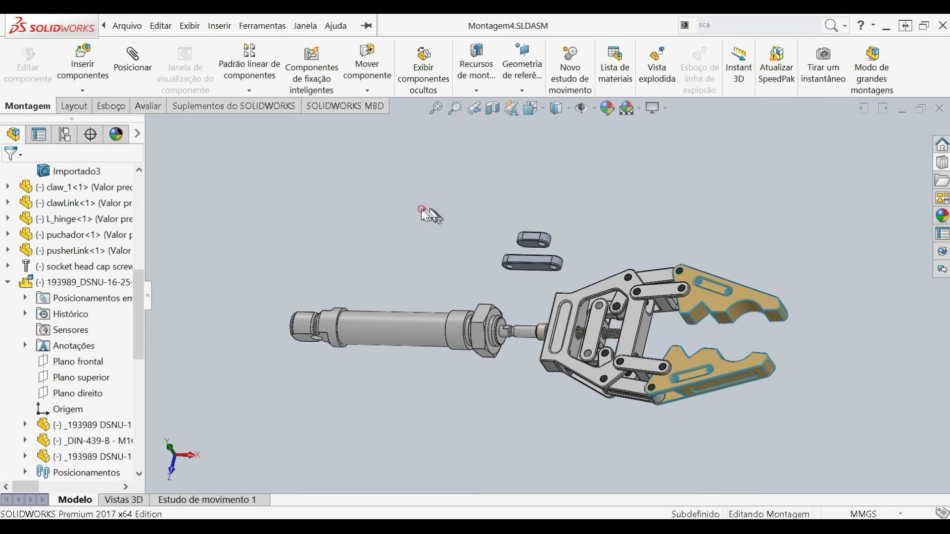
pyautogui.click(411, 341)
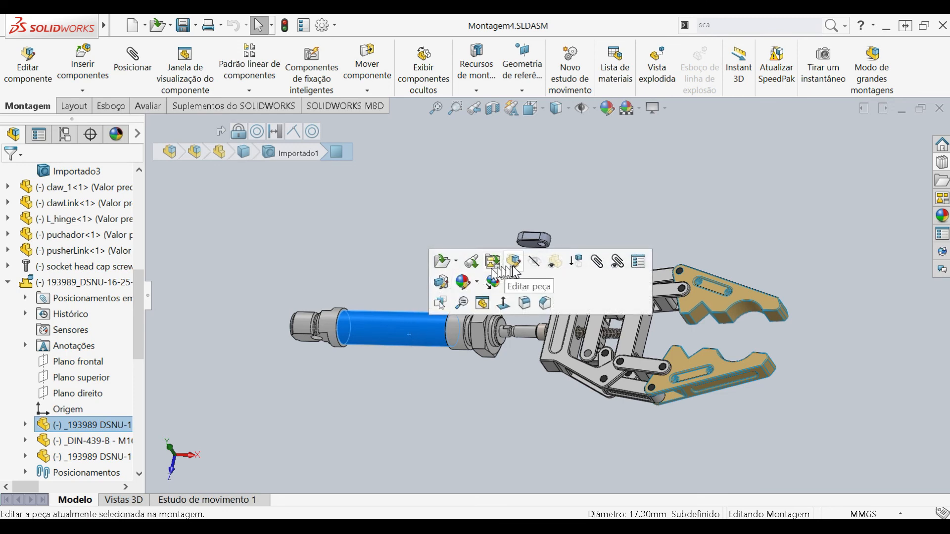
pyautogui.click(515, 268)
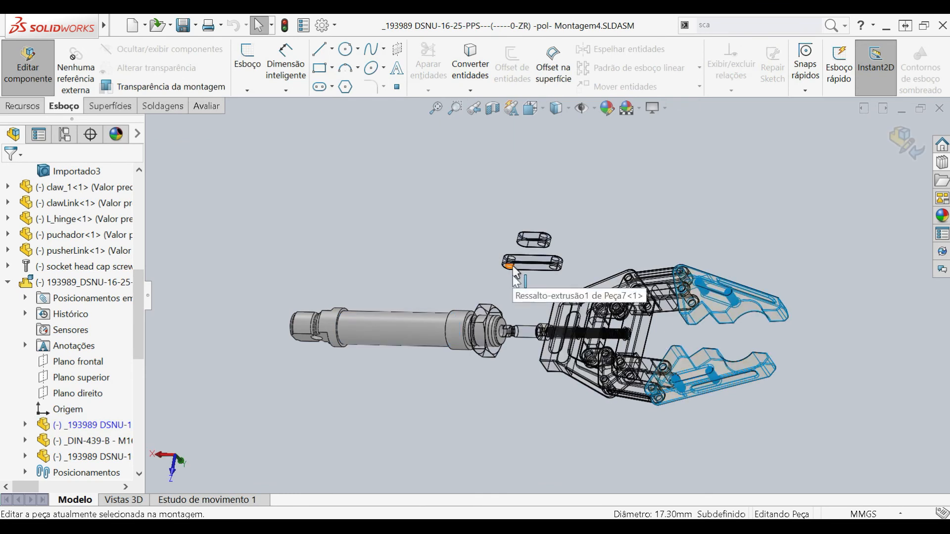
# Join the nut, rod, bracket, screw, puchador, hinges, links and claws into the cylinder body with the Join (Unir) feature, hiding the source parts.
pyautogui.moveTo(74, 27)
pyautogui.click(161, 25)
pyautogui.moveTo(213, 29)
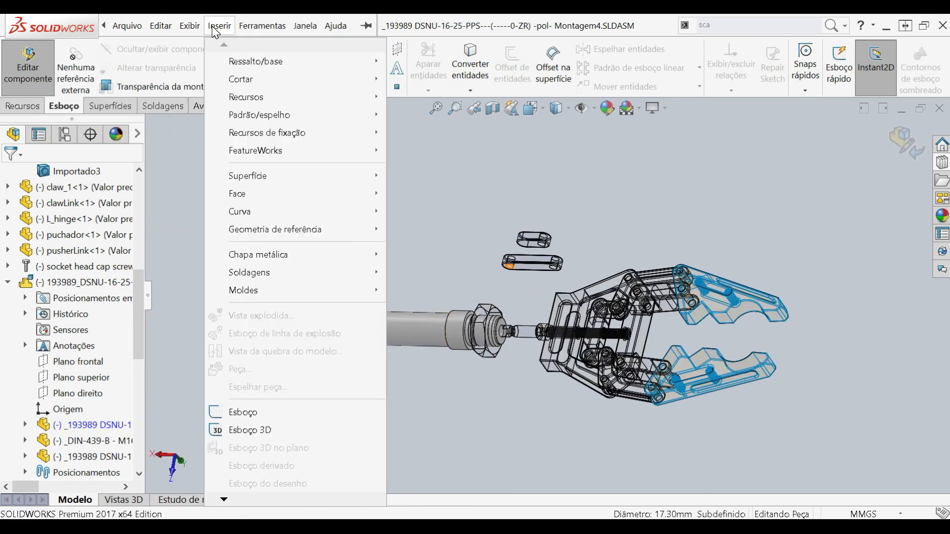
pyautogui.moveTo(306, 98)
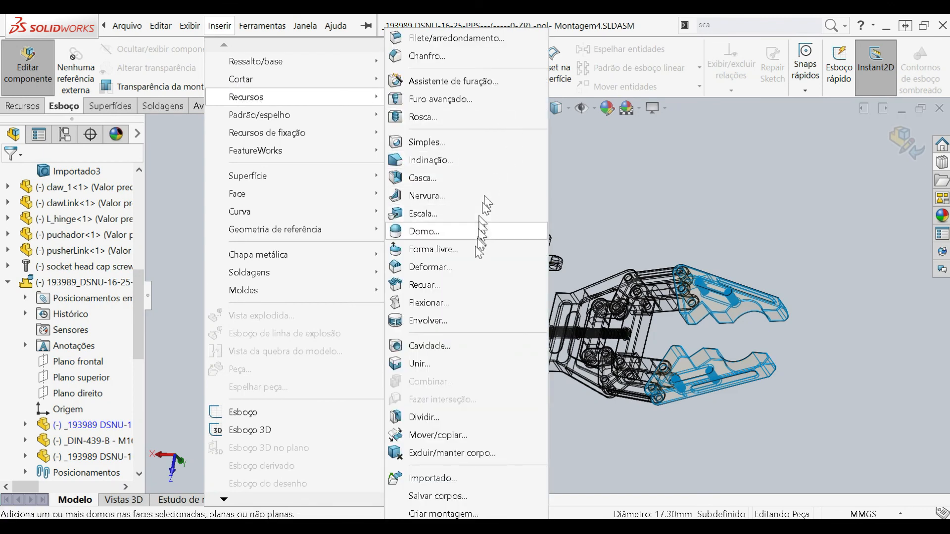
pyautogui.click(438, 363)
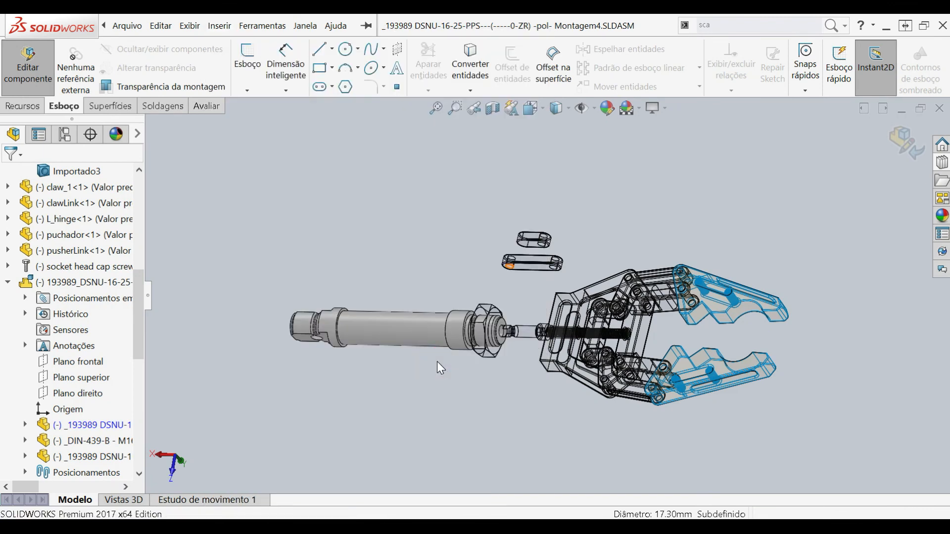
pyautogui.click(489, 349)
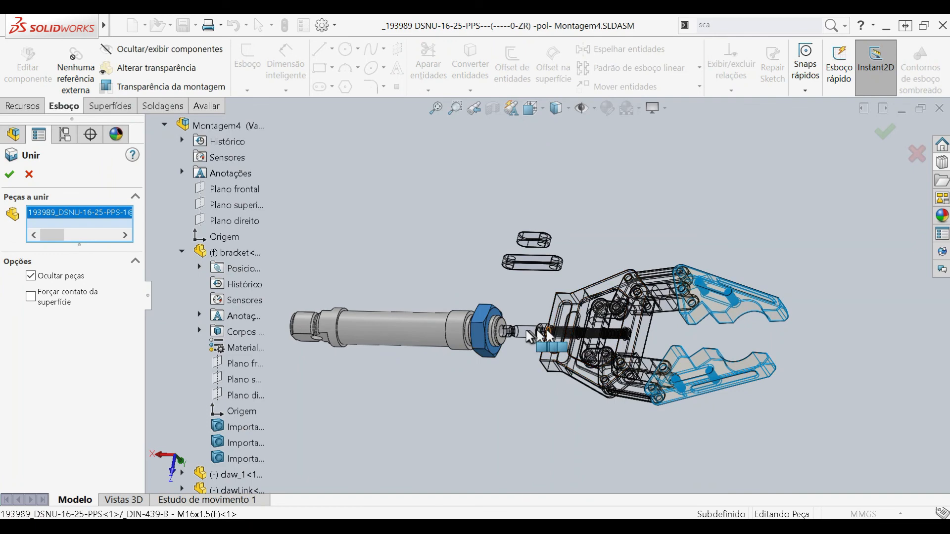
pyautogui.click(529, 336)
pyautogui.click(548, 341)
pyautogui.click(553, 338)
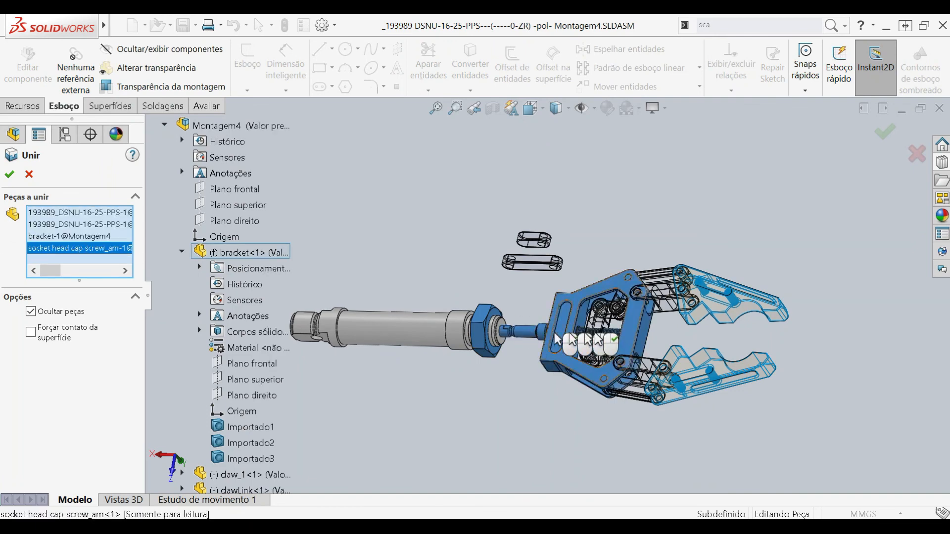
pyautogui.click(611, 330)
pyautogui.click(621, 320)
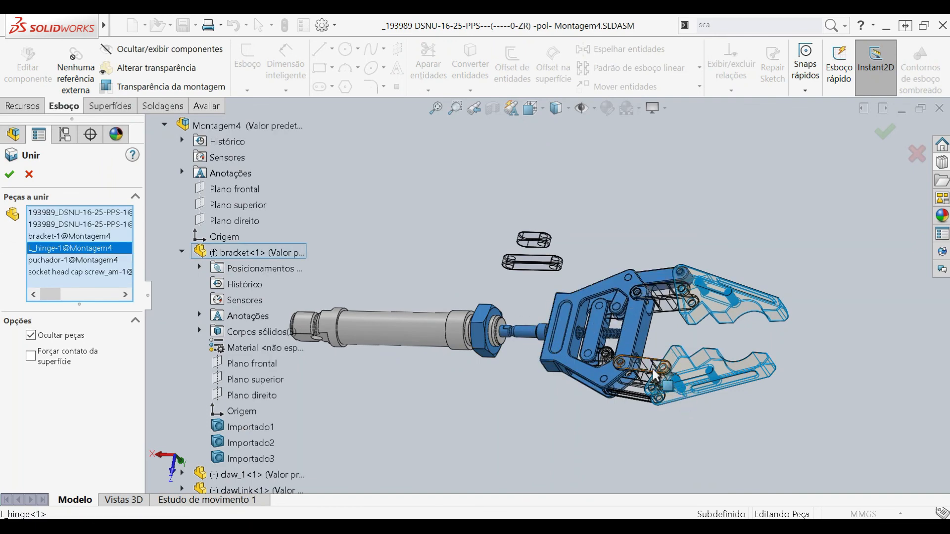
pyautogui.click(656, 375)
pyautogui.click(654, 395)
pyautogui.click(693, 394)
pyautogui.click(724, 319)
pyautogui.click(725, 320)
pyautogui.click(885, 132)
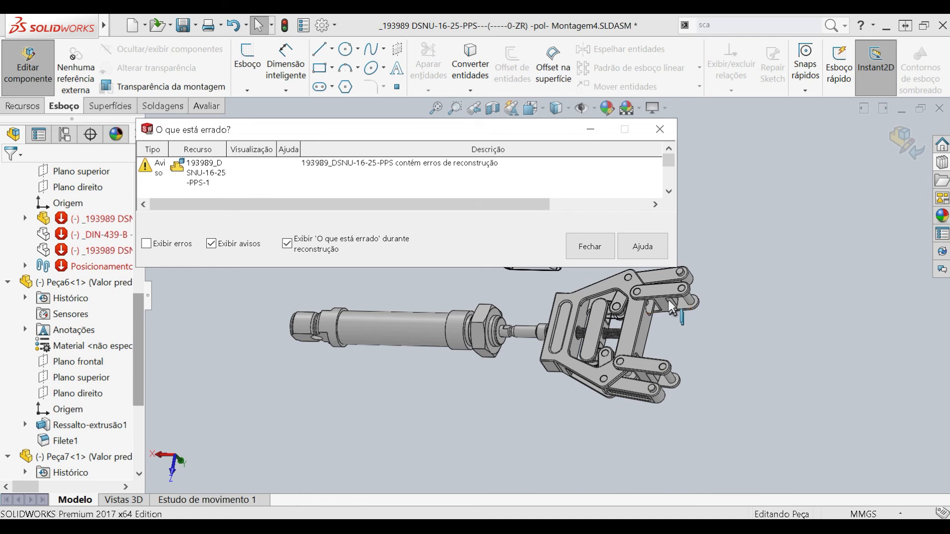
pyautogui.click(589, 249)
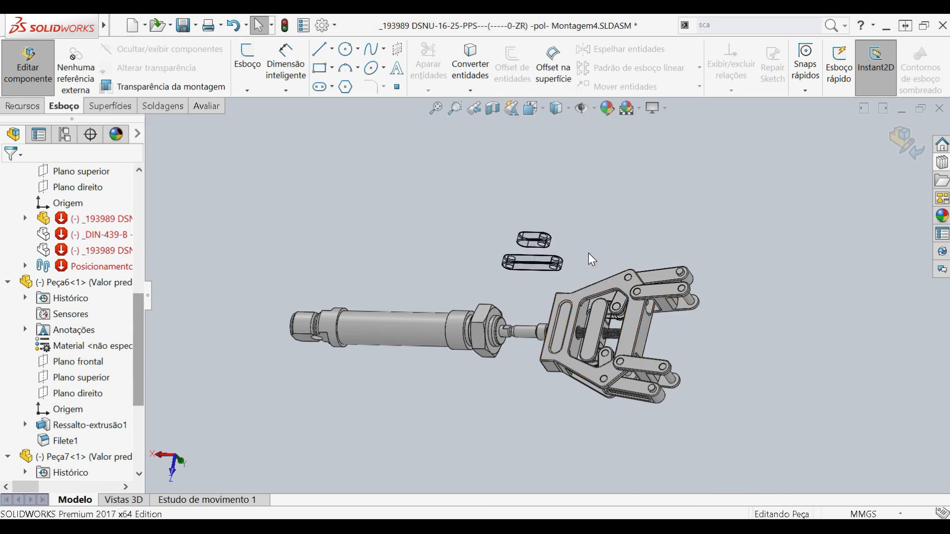
# Leave in-context part editing and open the joined cylinder body part in its own window.
pyautogui.click(908, 144)
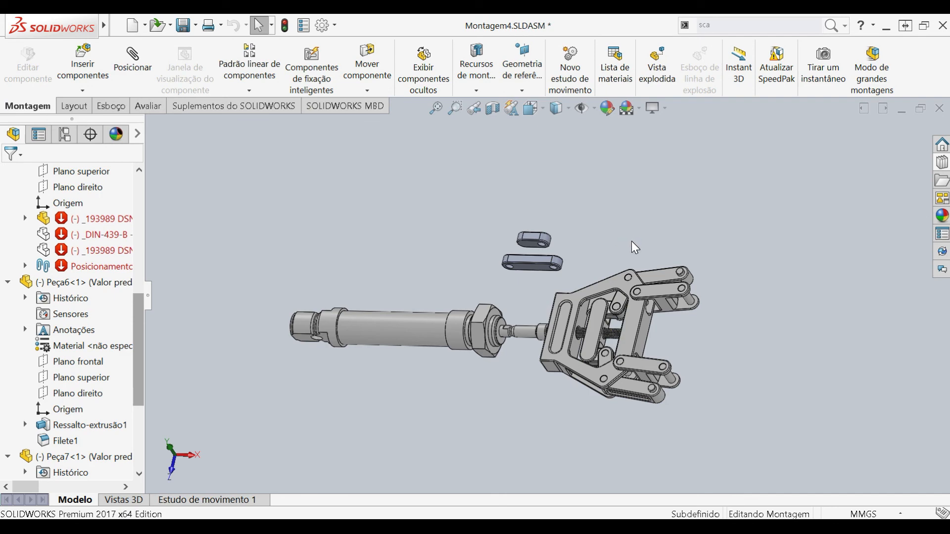
pyautogui.click(426, 329)
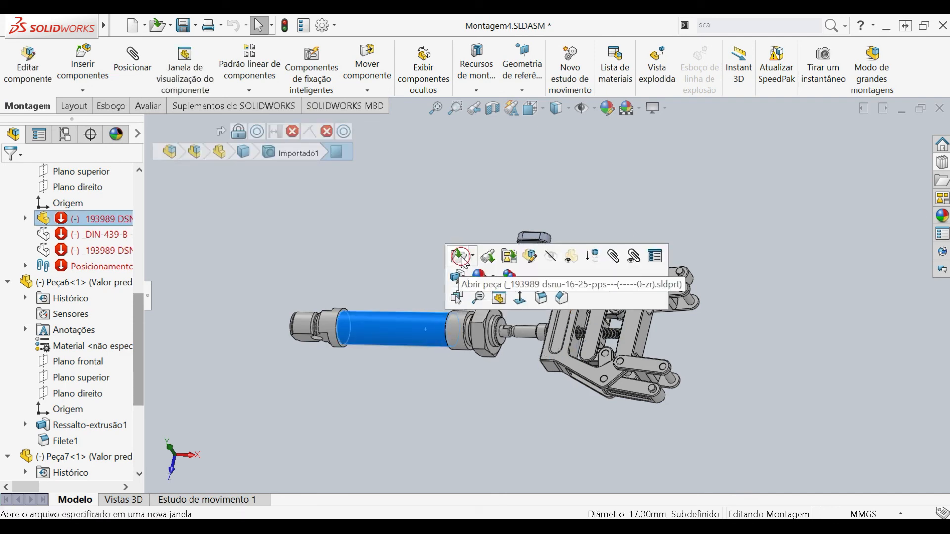
pyautogui.click(461, 256)
pyautogui.click(339, 406)
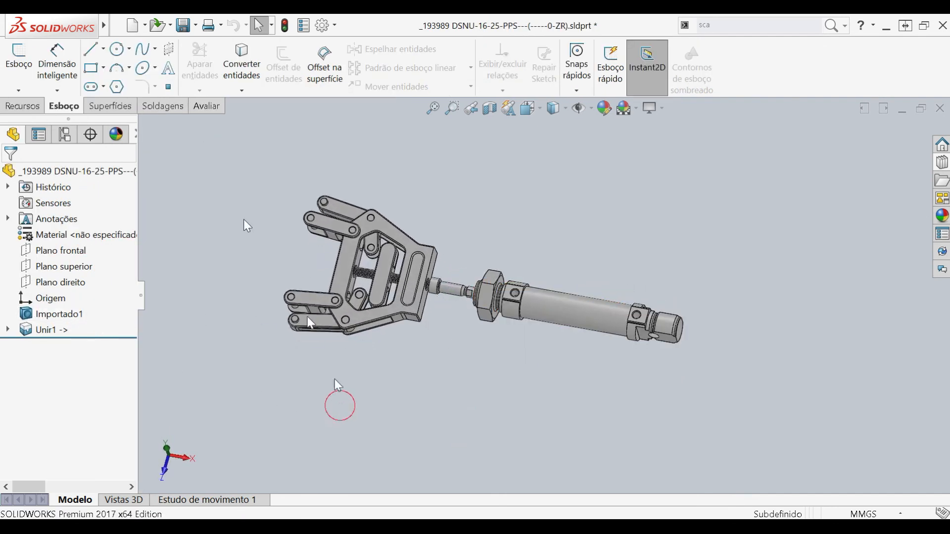
# Export the joined part in STL format as _193989 DSNU-16-25-PPS---(-----0-ZR).STL in the montagem folder.
pyautogui.click(127, 25)
pyautogui.click(243, 187)
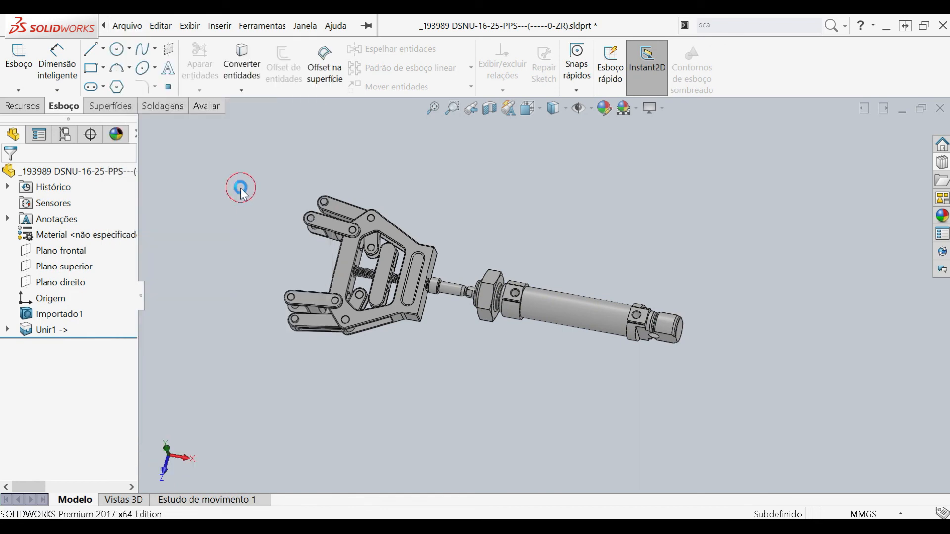
pyautogui.click(345, 233)
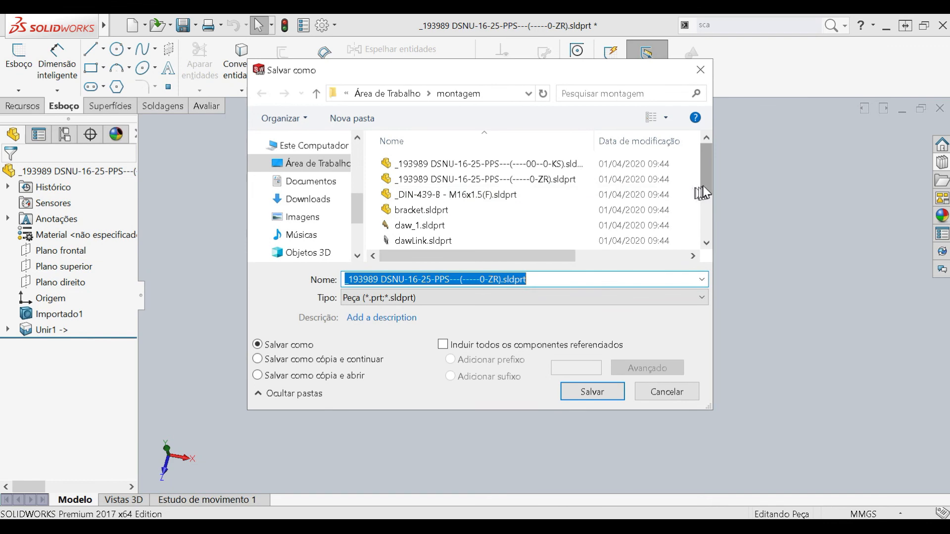
pyautogui.click(583, 299)
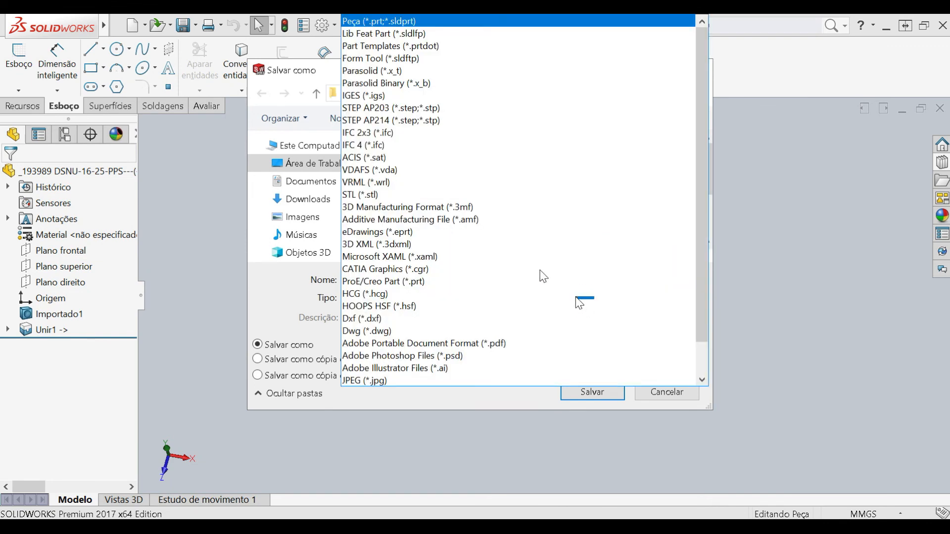
pyautogui.click(384, 195)
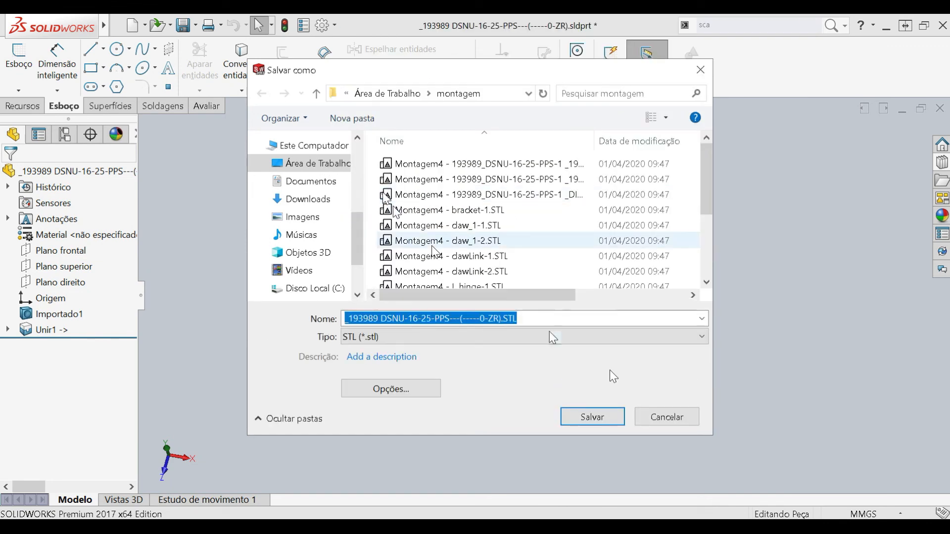
pyautogui.click(589, 417)
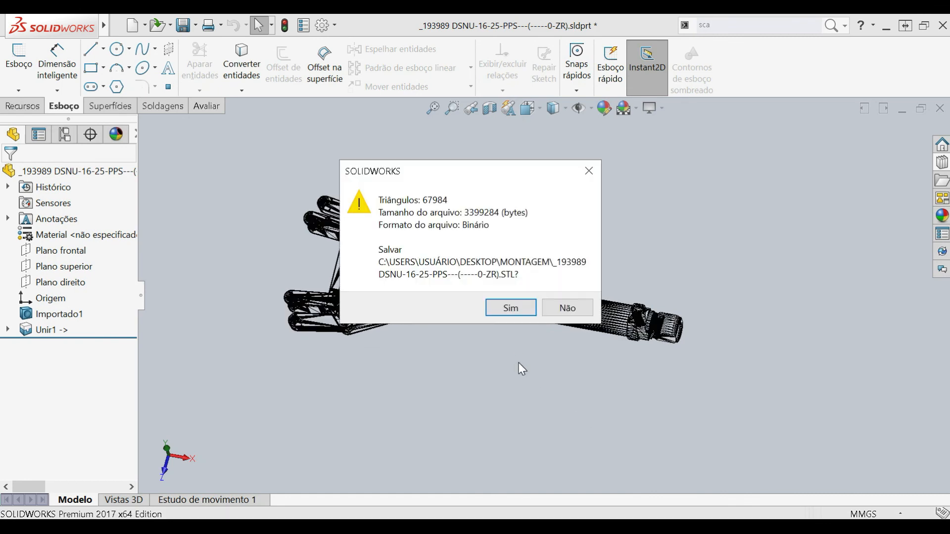
pyautogui.click(508, 307)
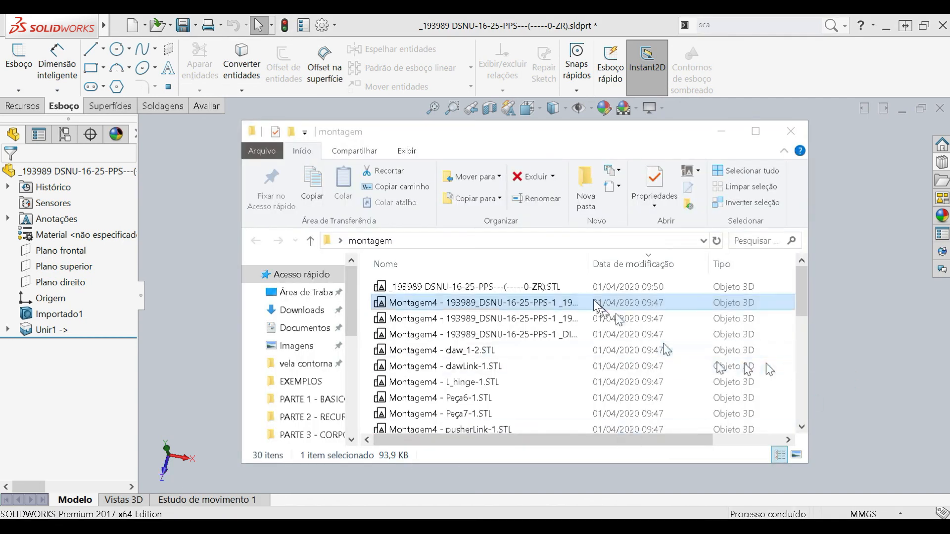
# Open the joined part's STL file in Print 3D to inspect the model, and return to the Montagem4 assembly.
pyautogui.click(520, 290)
pyautogui.doubleClick(520, 292)
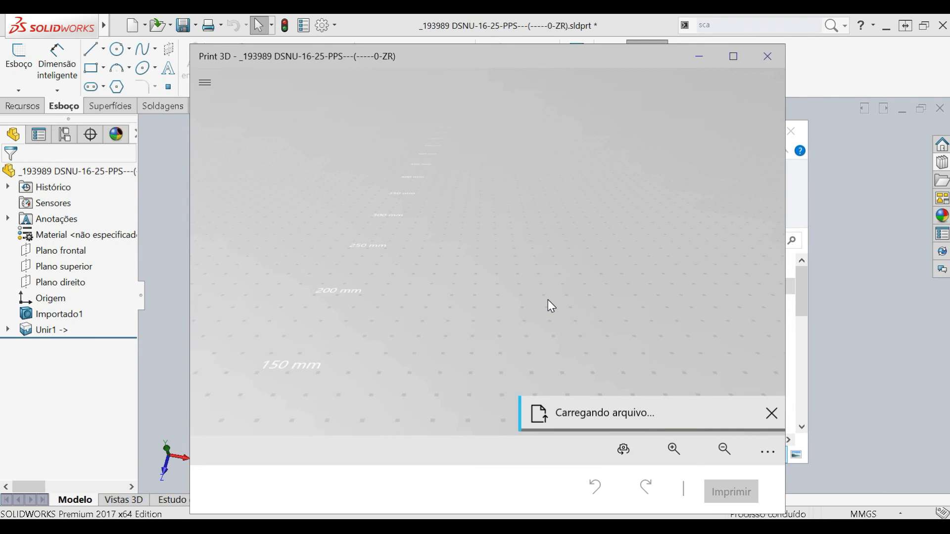
pyautogui.moveTo(455, 321); pyautogui.dragTo(476, 297)
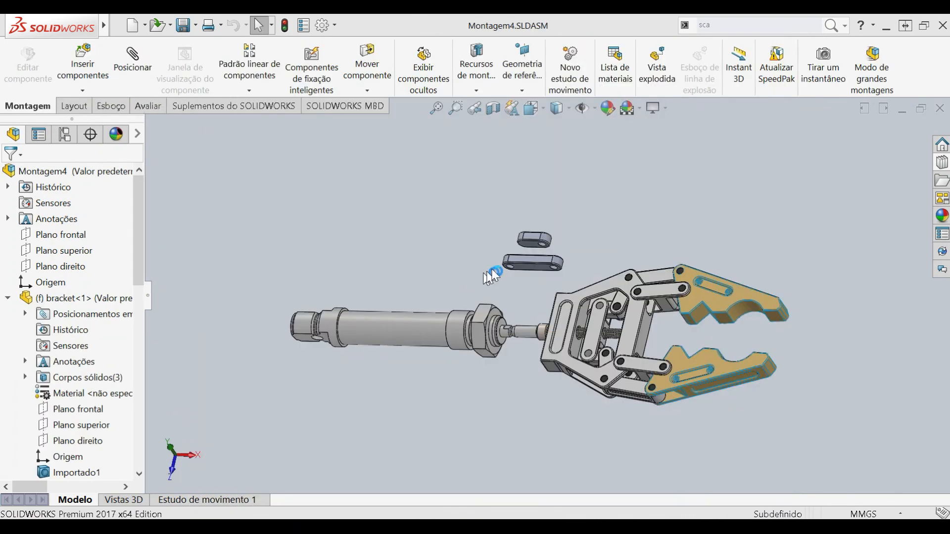
pyautogui.moveTo(52, 26)
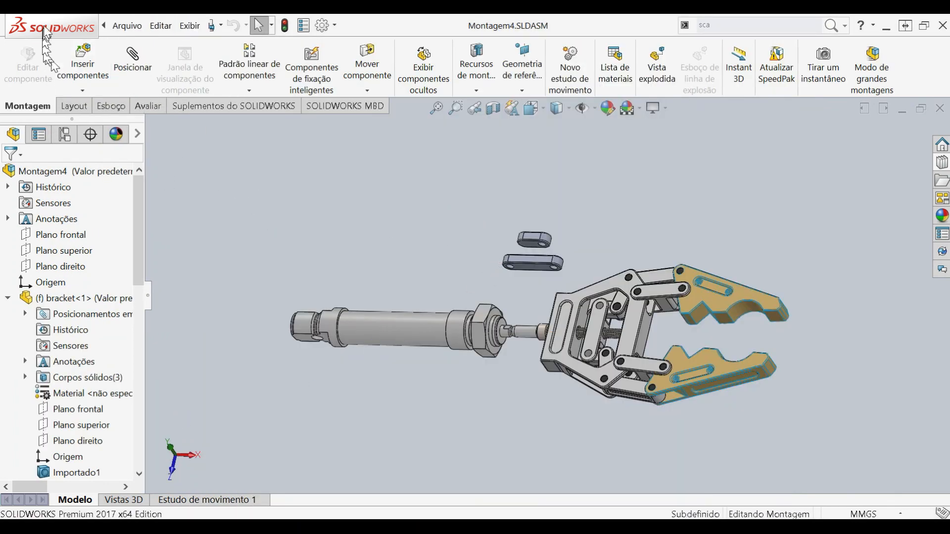
# Export the Montagem4 assembly in Parasolid (*.x_t) format as Montagem4.X_T in the montagem folder.
pyautogui.click(127, 25)
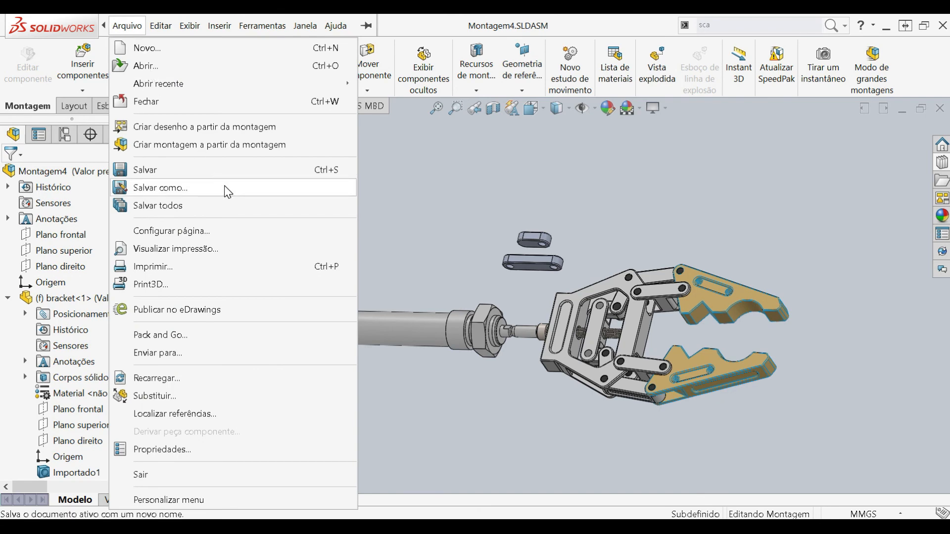
pyautogui.click(452, 256)
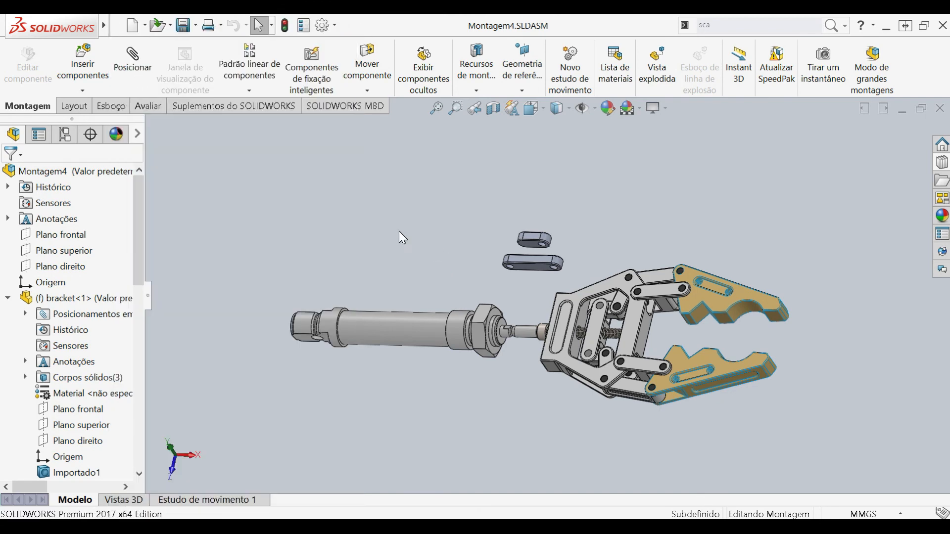
pyautogui.moveTo(67, 24)
pyautogui.click(129, 22)
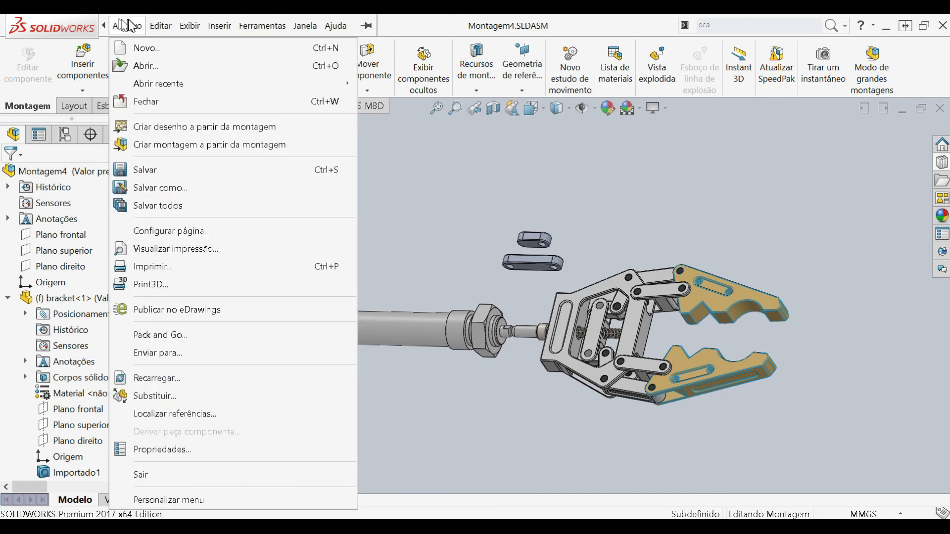
pyautogui.click(166, 189)
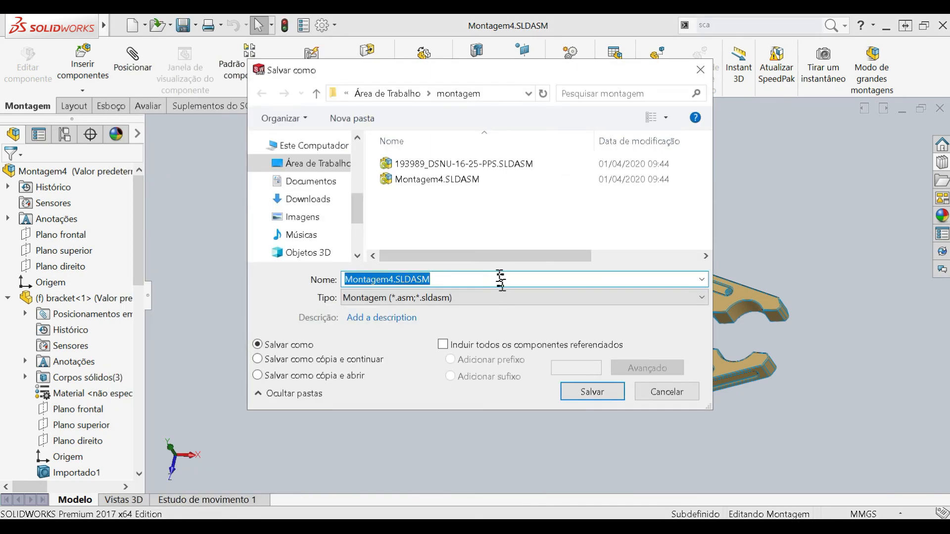
pyautogui.click(506, 297)
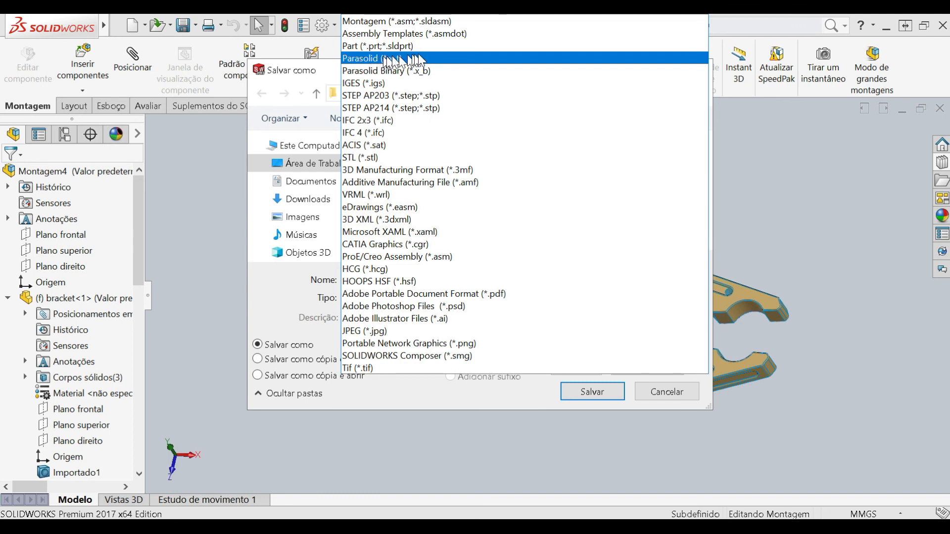
pyautogui.click(453, 59)
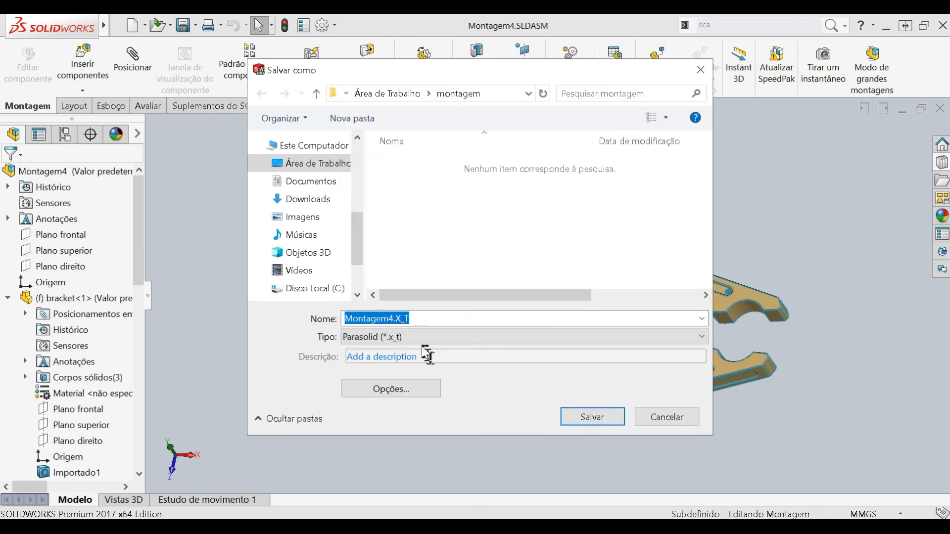
pyautogui.click(588, 418)
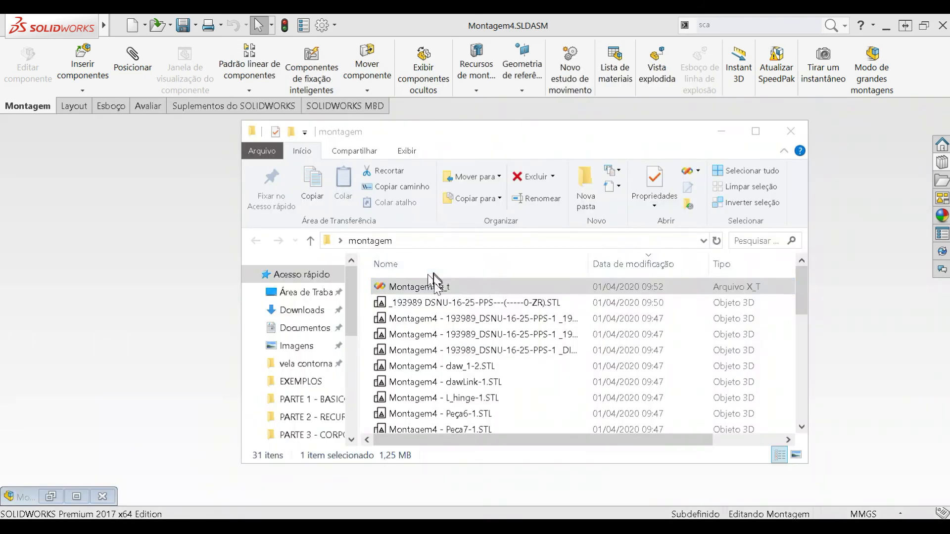
# Import the Montagem4 Parasolid file from the montagem folder as a new assembly and inspect the gripper model.
pyautogui.moveTo(435, 283); pyautogui.dragTo(158, 232)
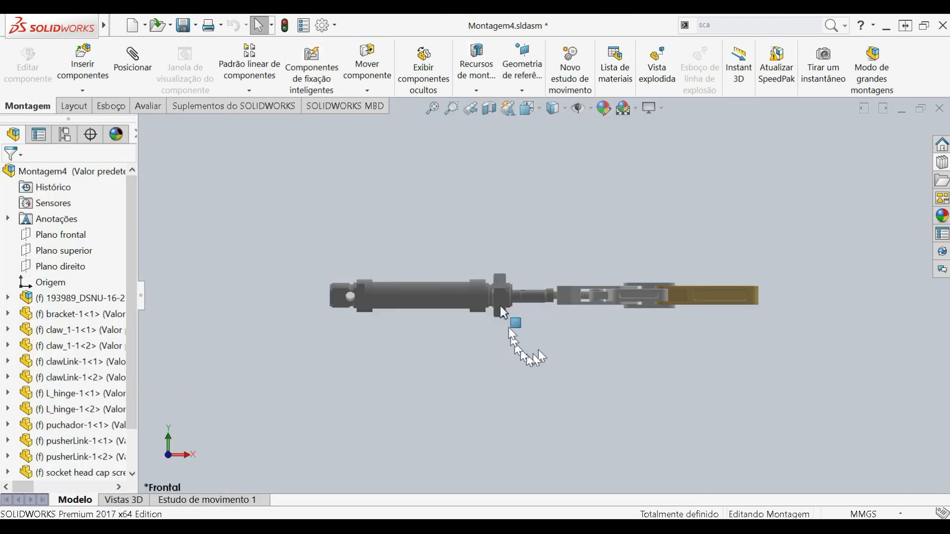
pyautogui.moveTo(503, 311); pyautogui.dragTo(490, 360, button='middle')
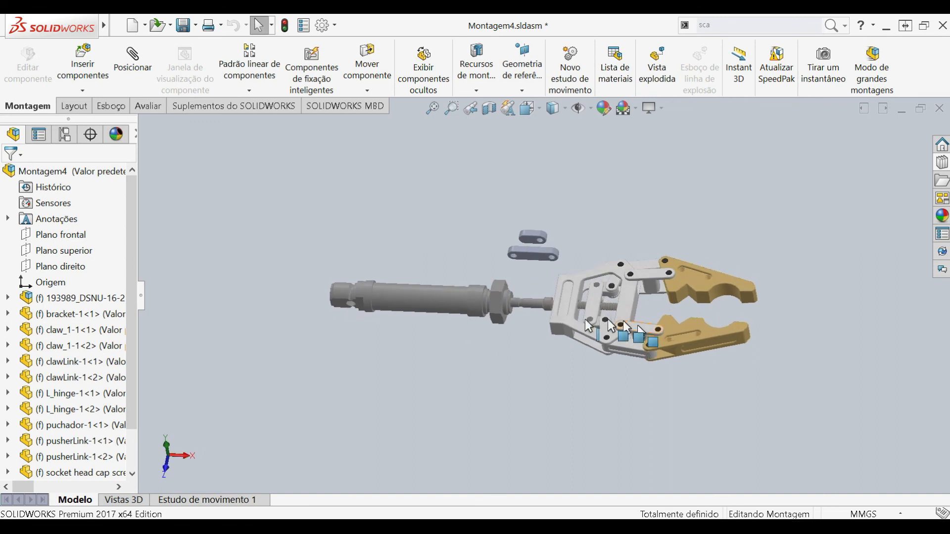
pyautogui.scroll(-4, 580, 328)
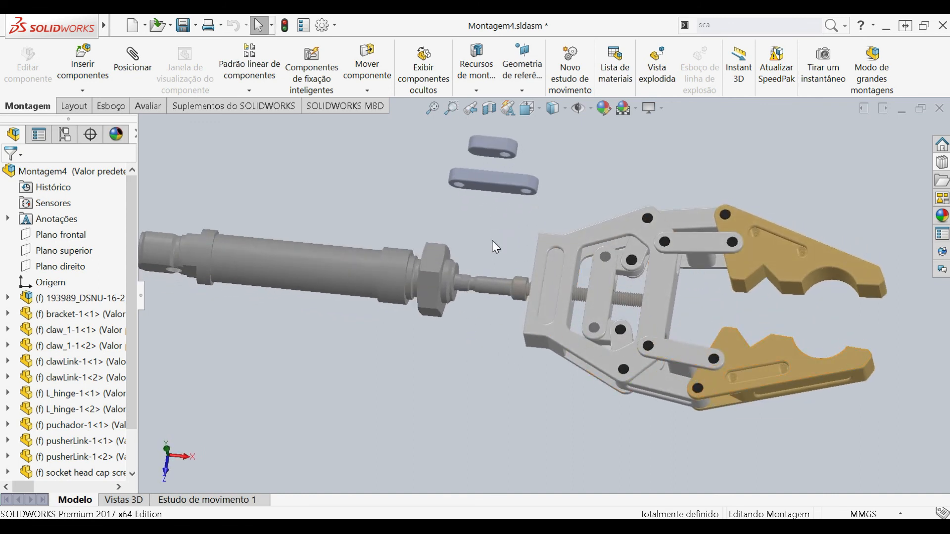
pyautogui.scroll(4, 550, 376)
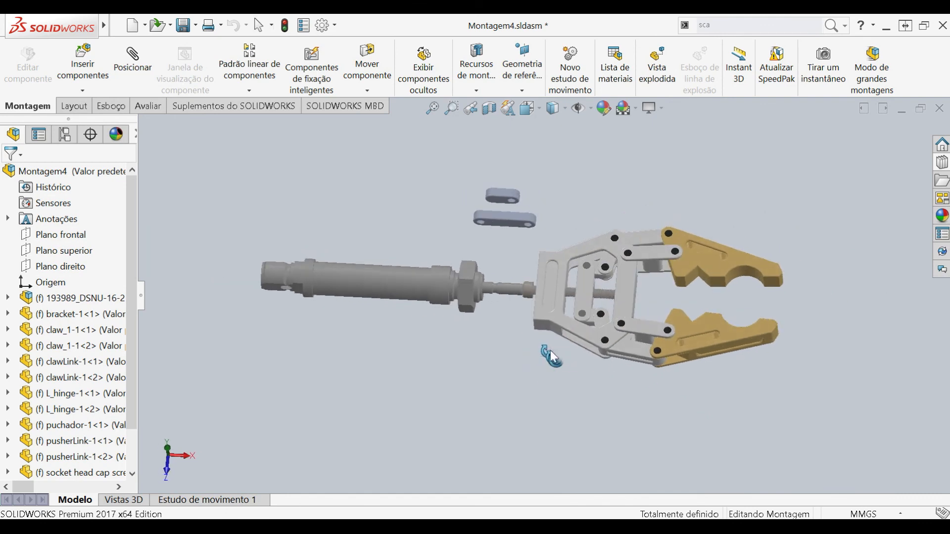
# Try to move the cylinder body and the bracket to check whether the imported components are free.
pyautogui.moveTo(423, 289); pyautogui.dragTo(321, 307)
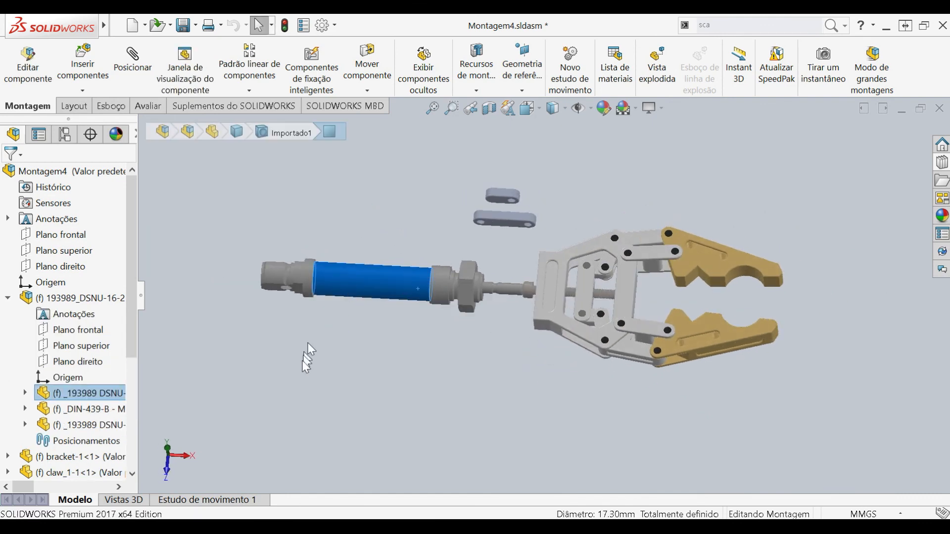
pyautogui.click(303, 362)
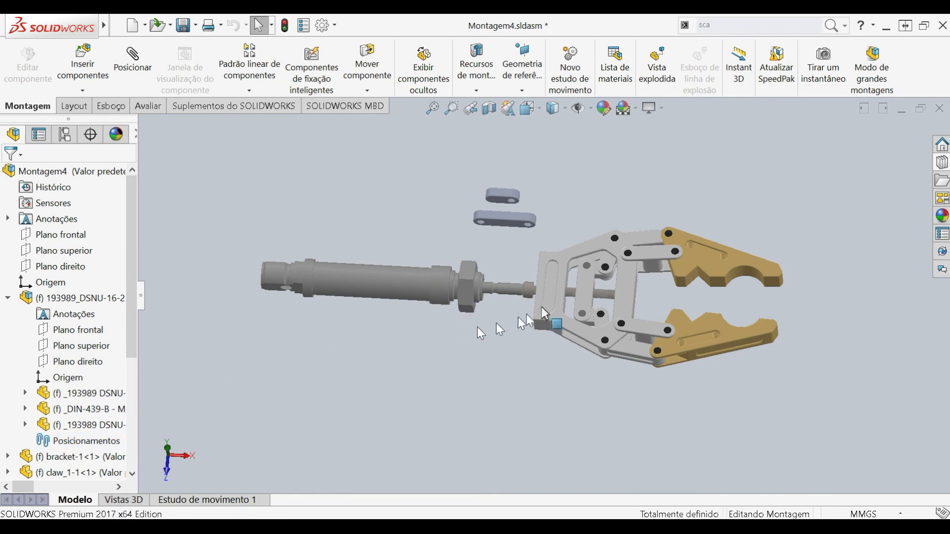
pyautogui.moveTo(552, 296); pyautogui.dragTo(632, 327)
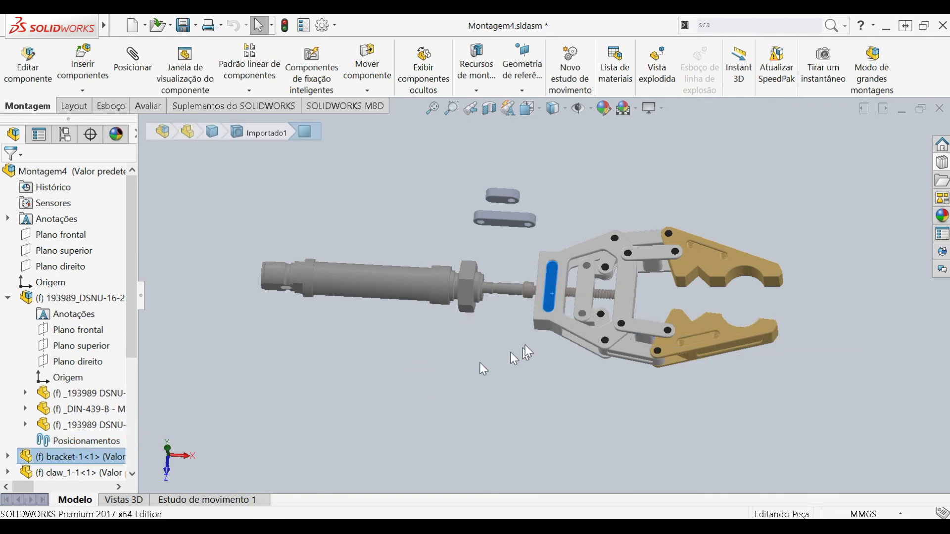